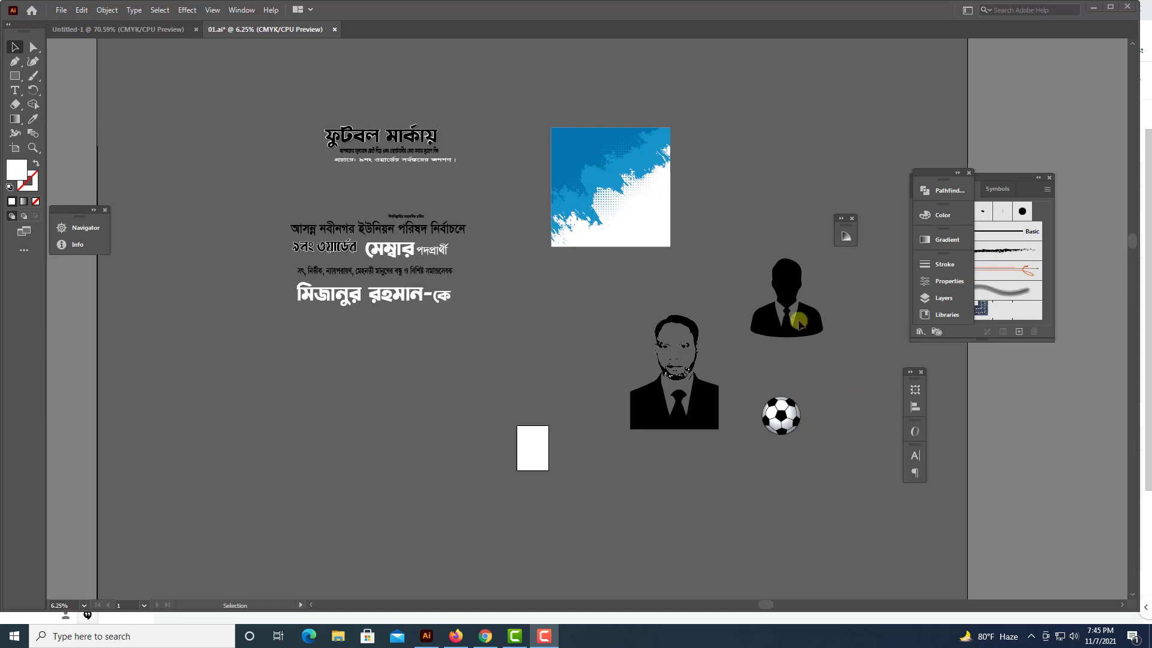
Draw a 72 × 36 inch rectangle on the artboard as the banner base.
scroll(348, 352, "up", 1)
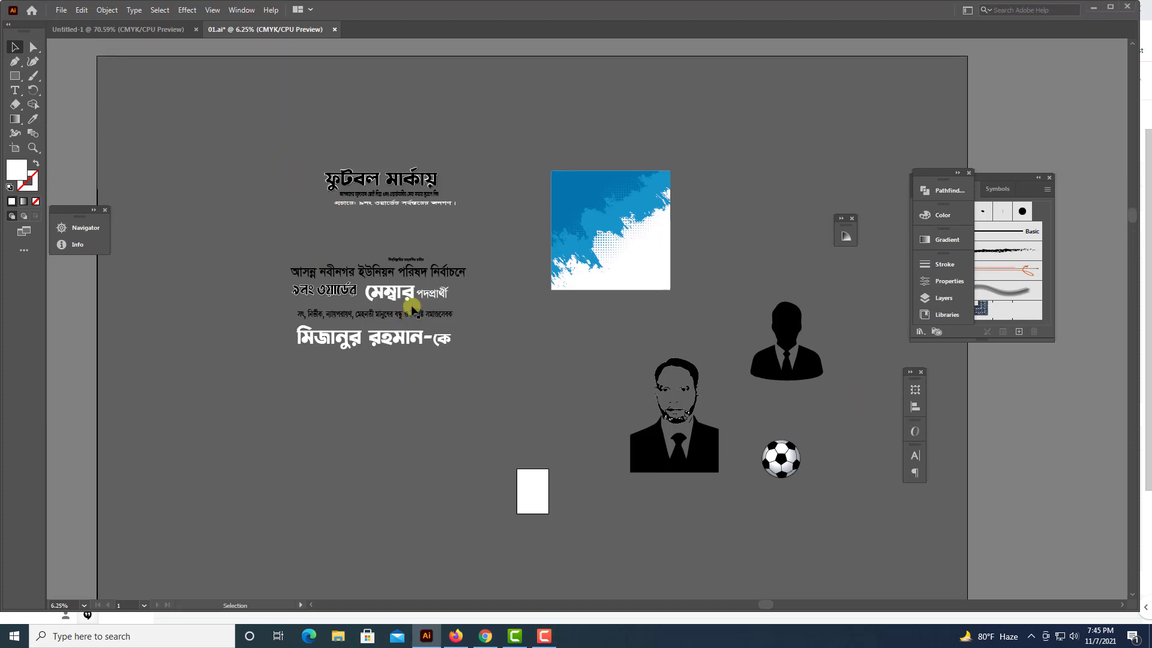
left_click_drag(15, 76, 60, 77)
left_click(378, 388)
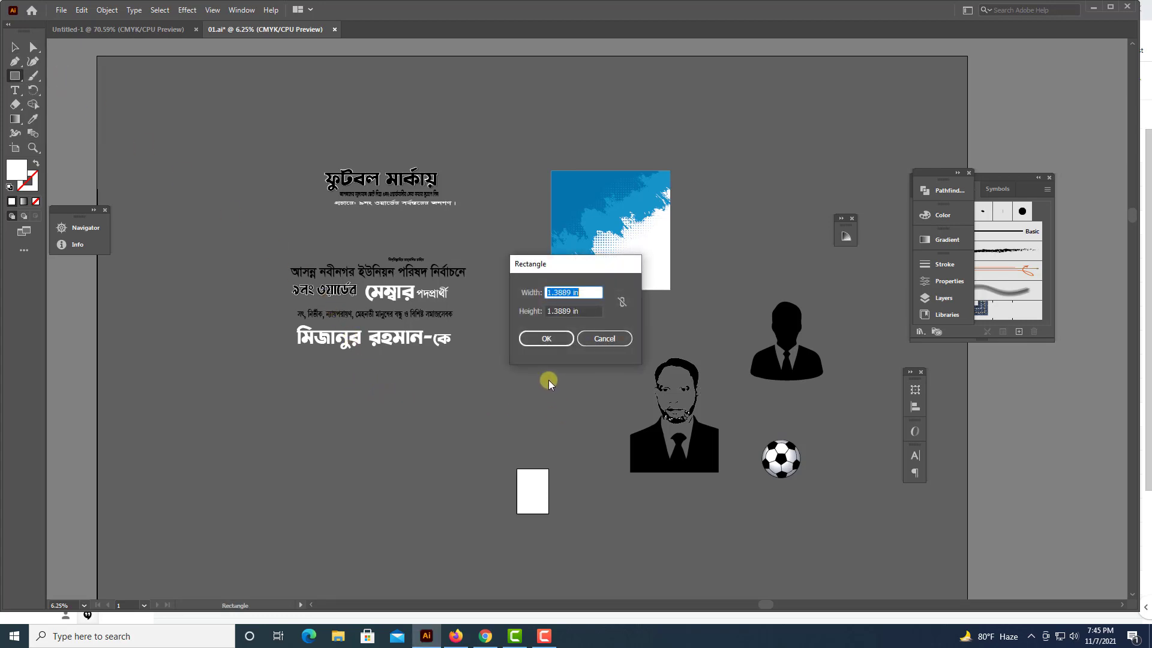
type("60")
type("2")
key("Tab")
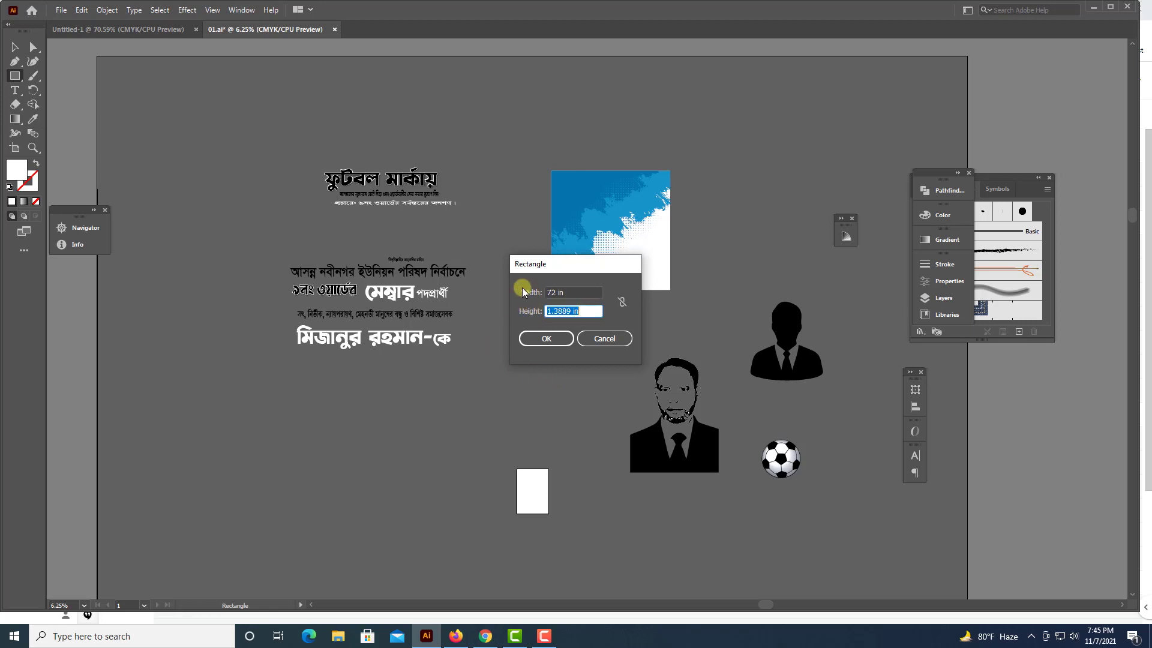
type("36")
key("Return")
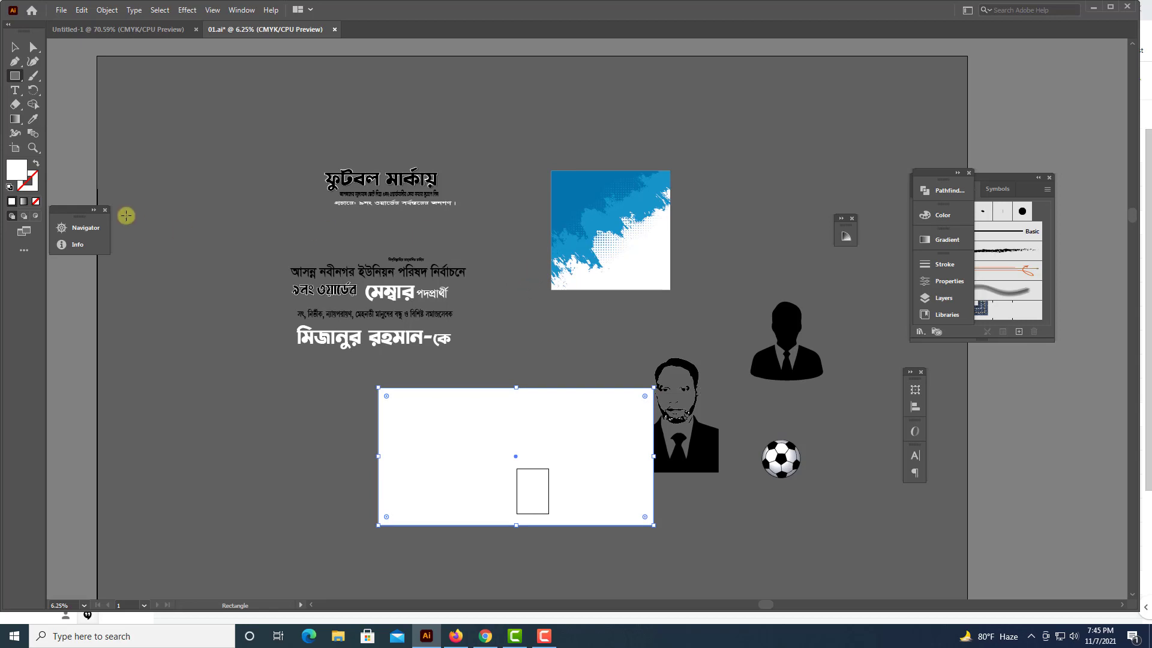
left_click(17, 47)
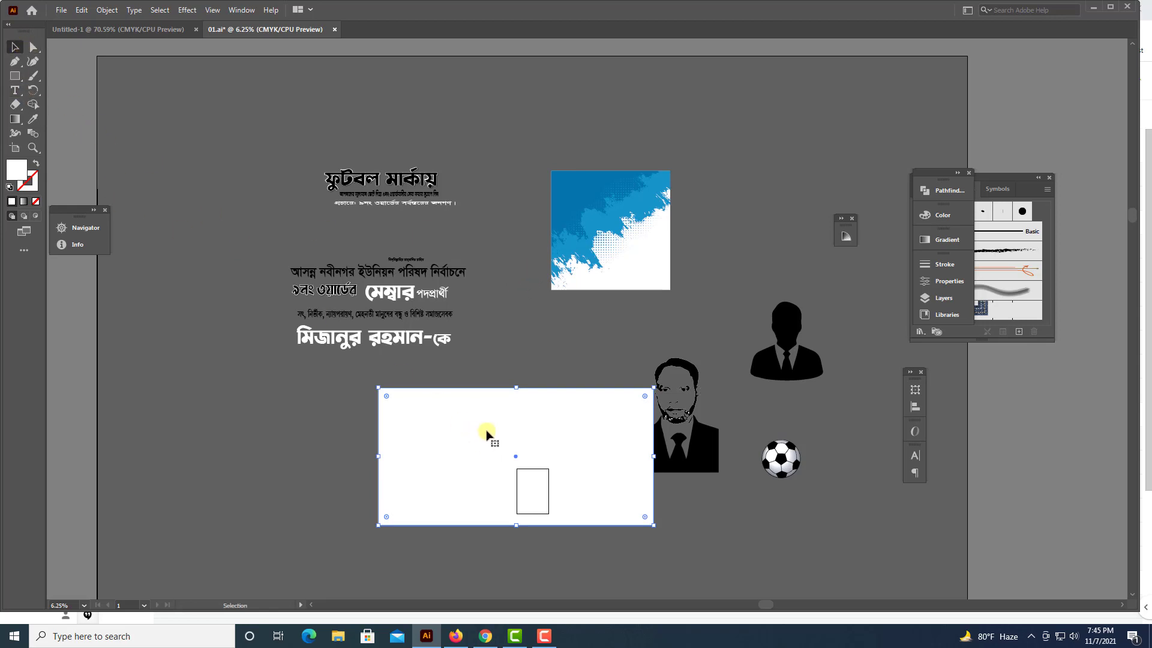
Shift the white rectangle left and up, and move the headline text up and right.
mouse_move(499, 443)
left_mouse_down()
mouse_move(428, 453)
mouse_move(426, 467)
left_mouse_up()
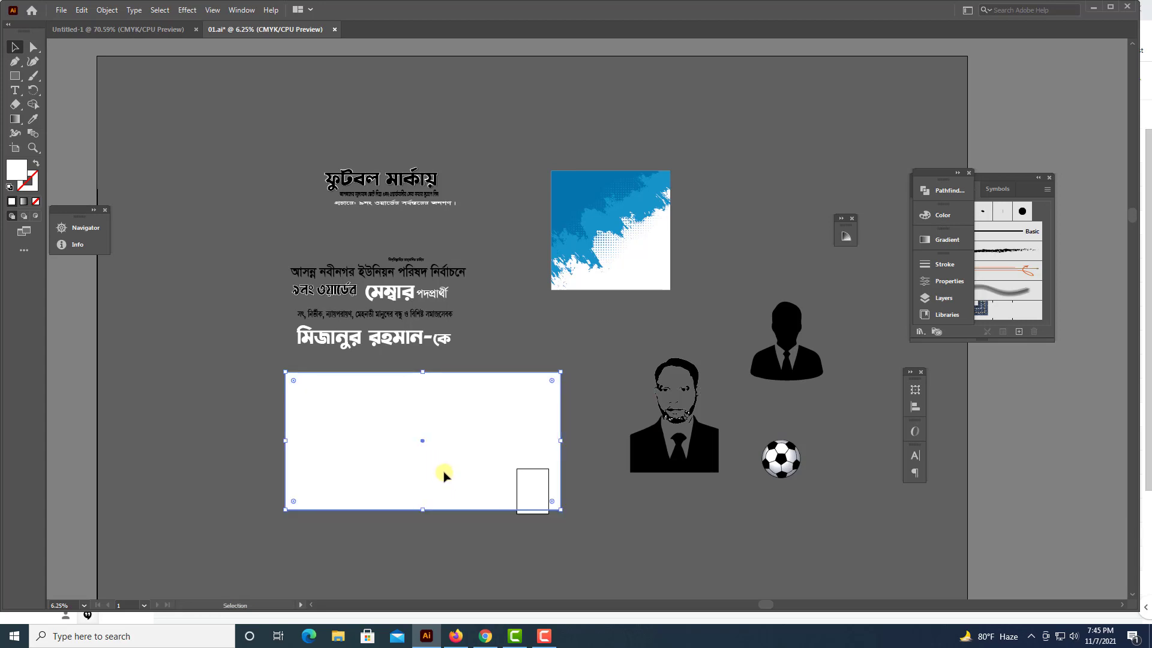
left_click_drag(463, 471, 444, 469)
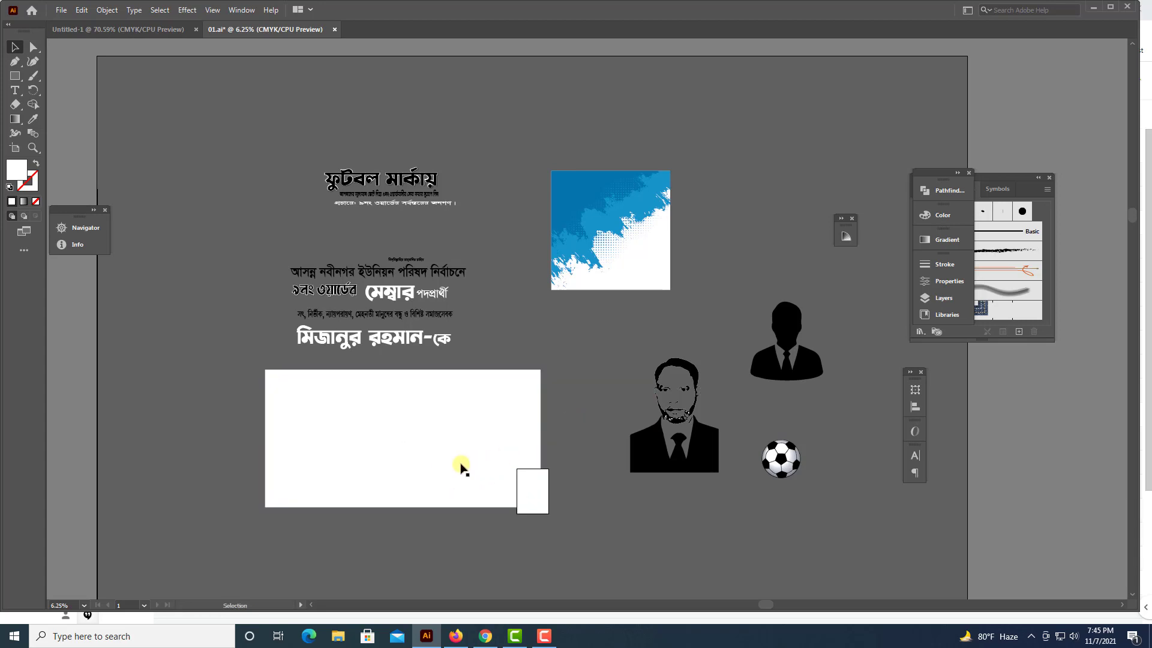
left_click_drag(443, 341, 476, 287)
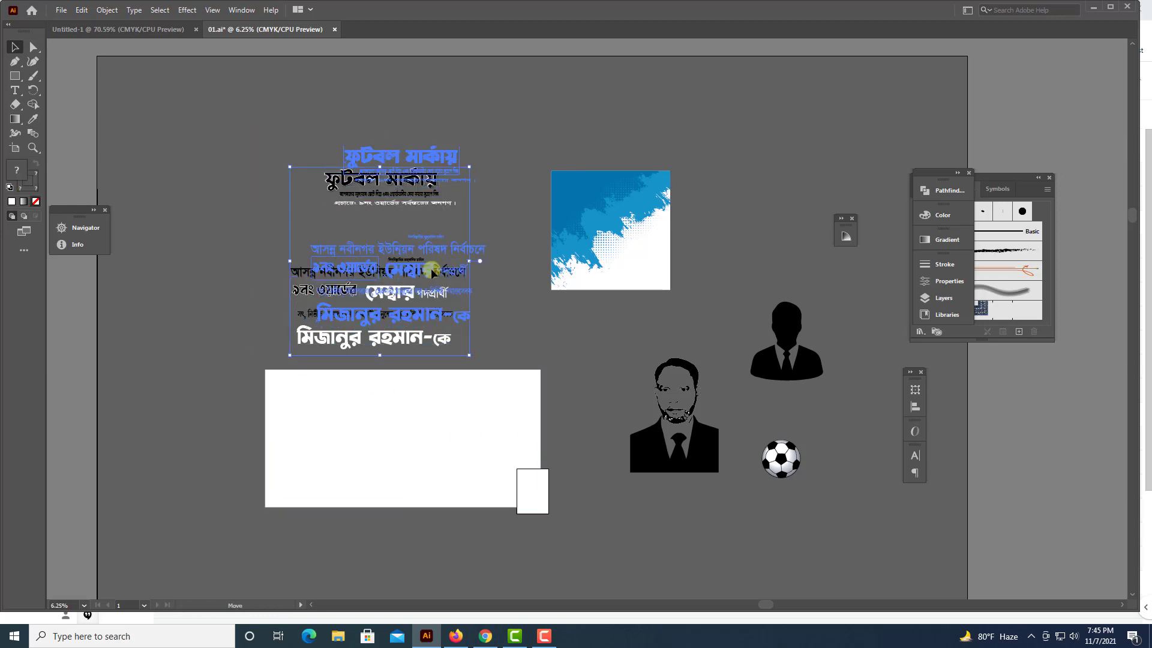
left_click(270, 348)
left_click_drag(444, 425, 471, 399)
Place the portrait on the rectangle's right end, bring it to front, and scale it to full height.
left_click_drag(686, 466, 524, 439)
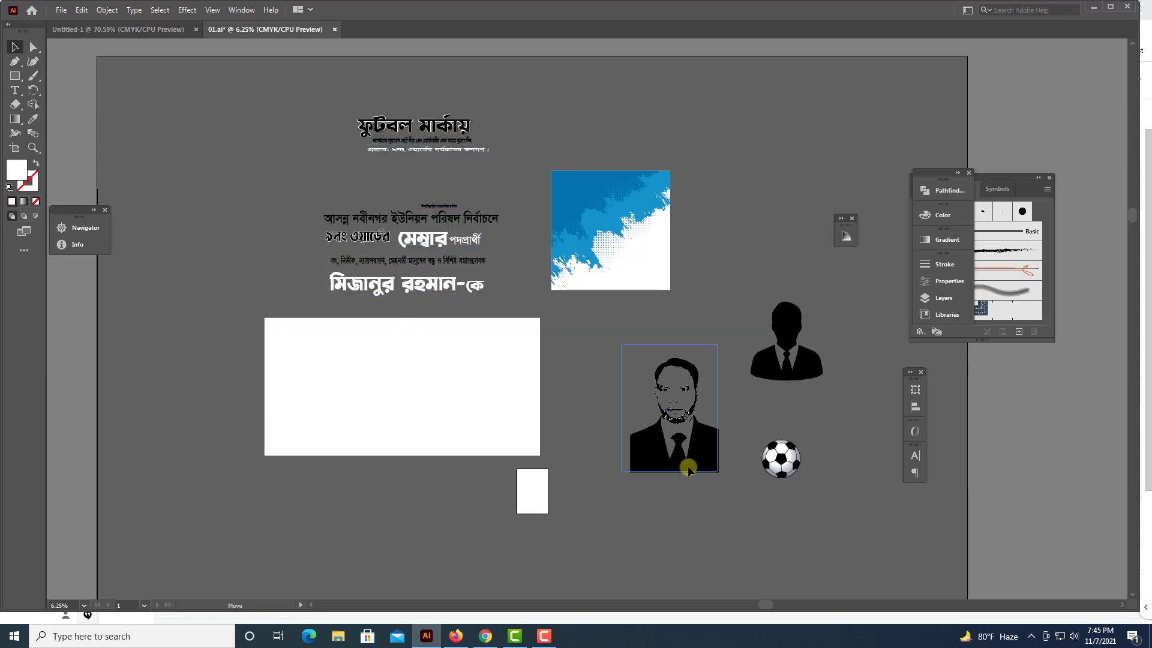
key("ctrl+plus")
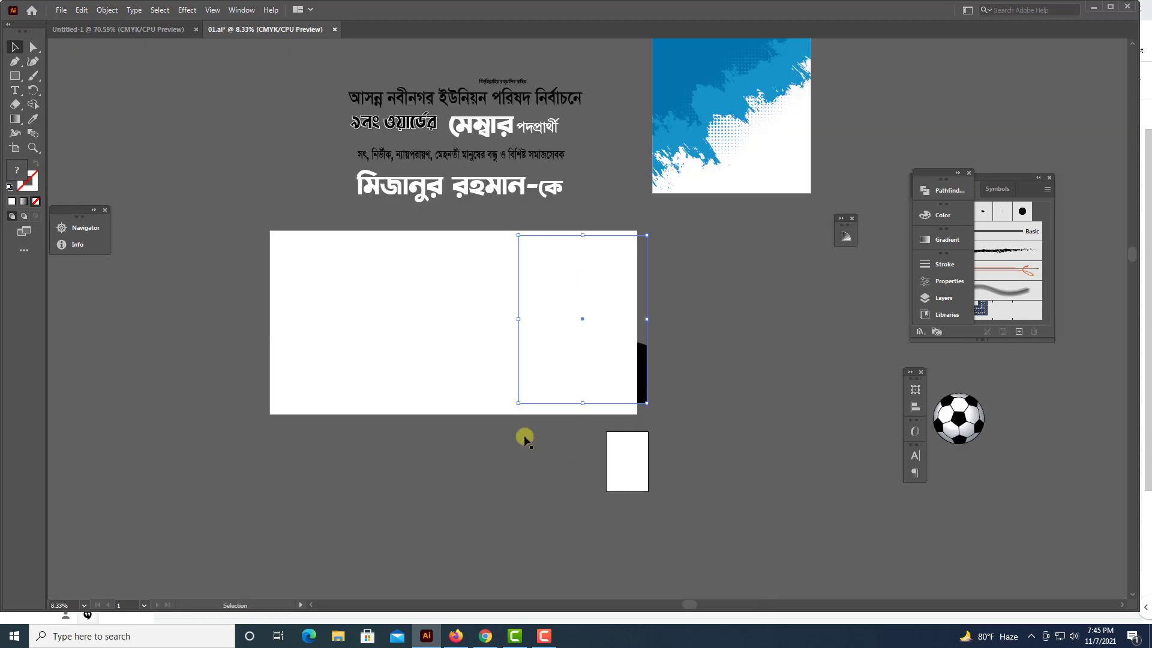
key("ctrl+shift+bracketright")
key("ctrl+plus")
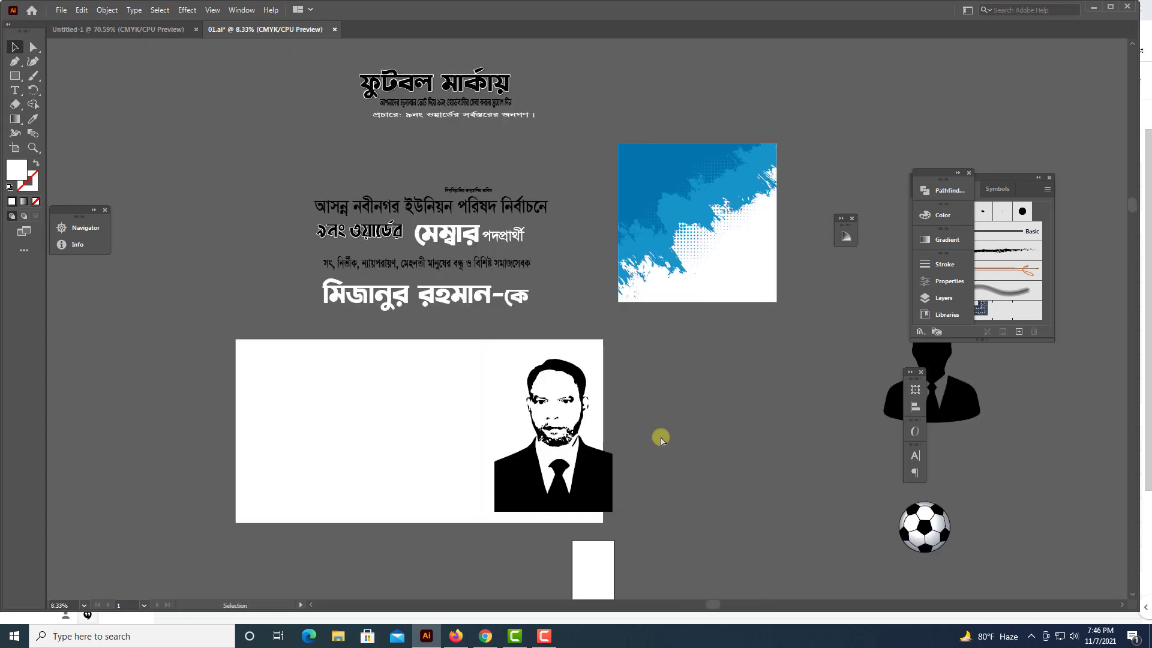
left_click_drag(653, 437, 721, 308)
left_click_drag(626, 446, 610, 461)
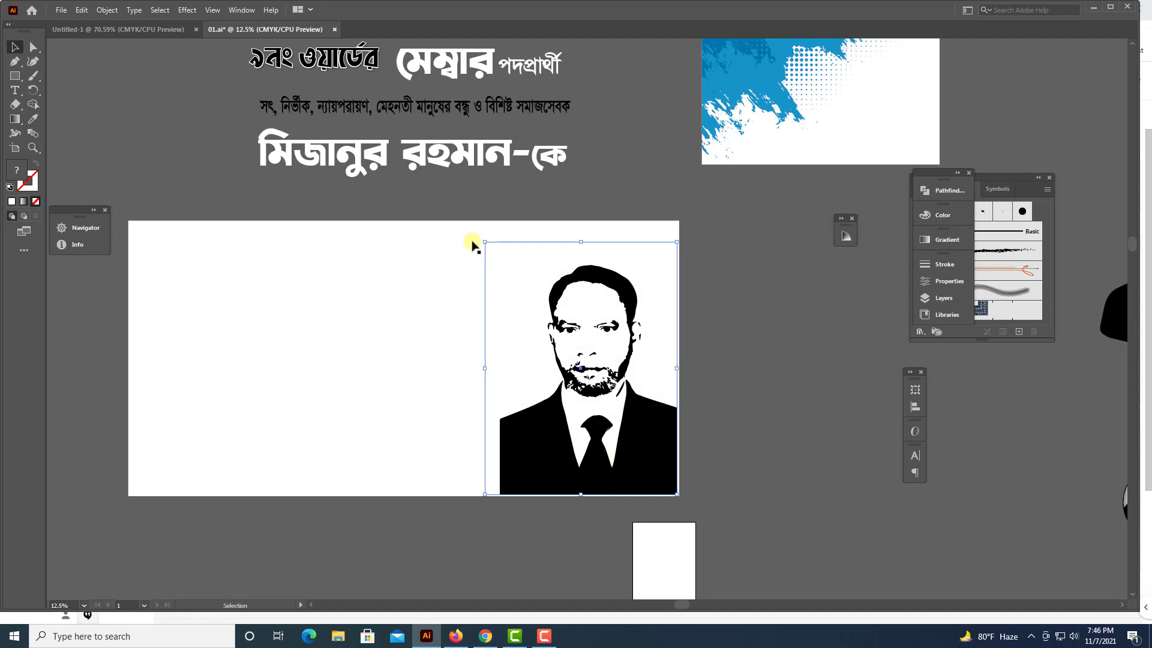
left_click_drag(484, 243, 470, 223)
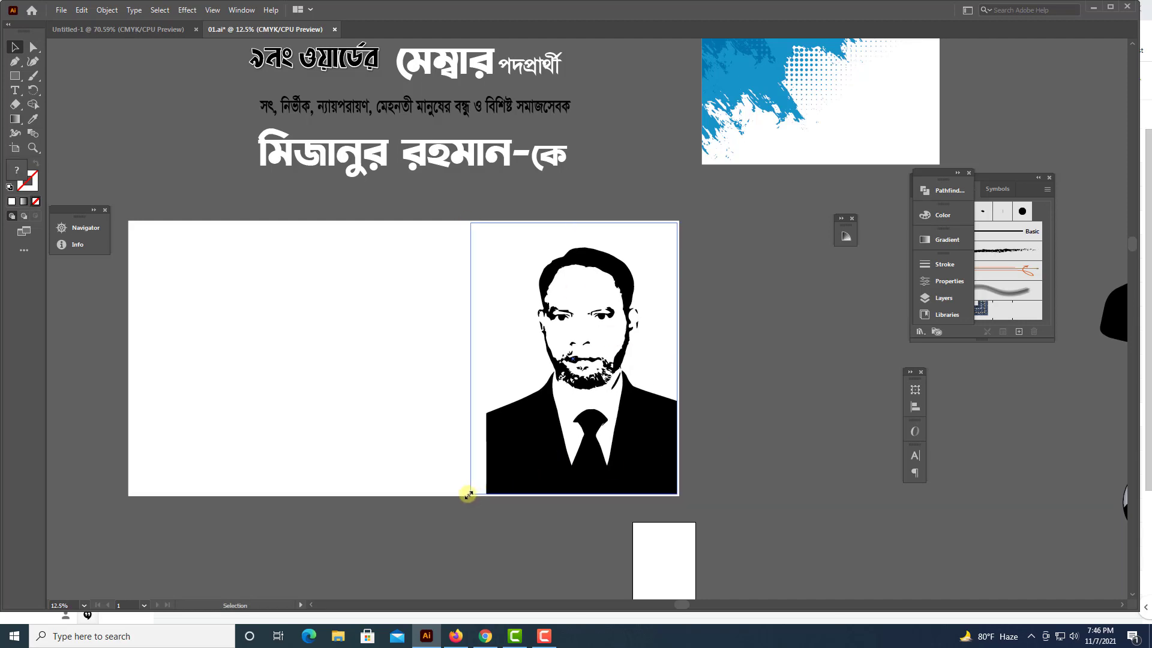
left_click_drag(472, 493, 470, 495)
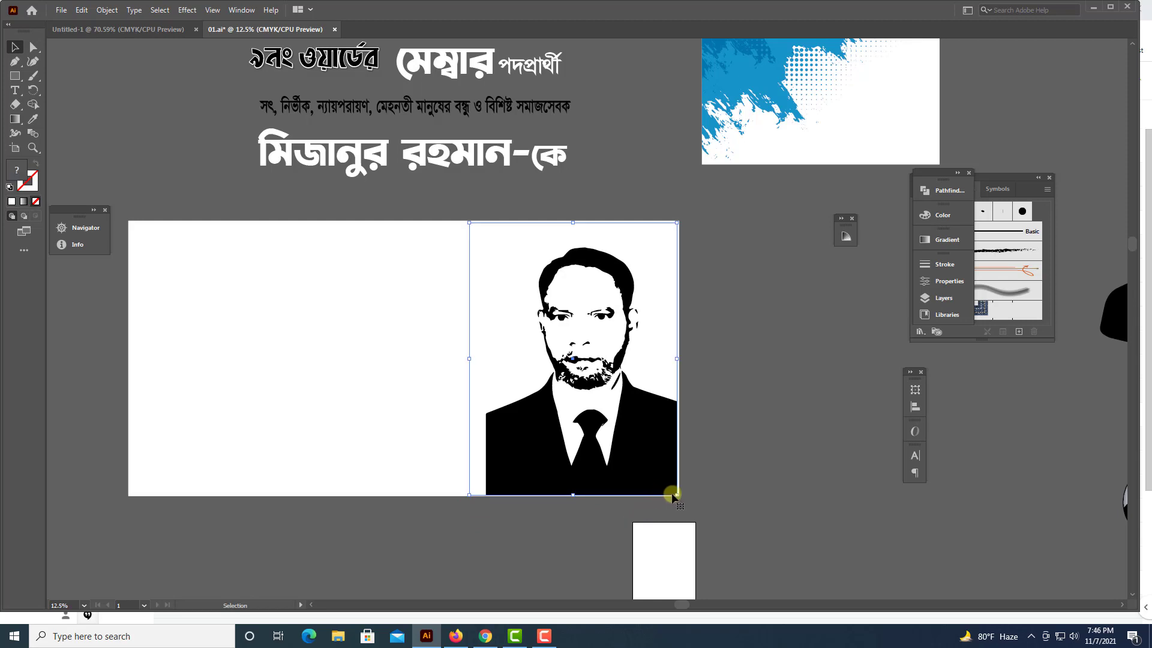
key("ctrl+plus")
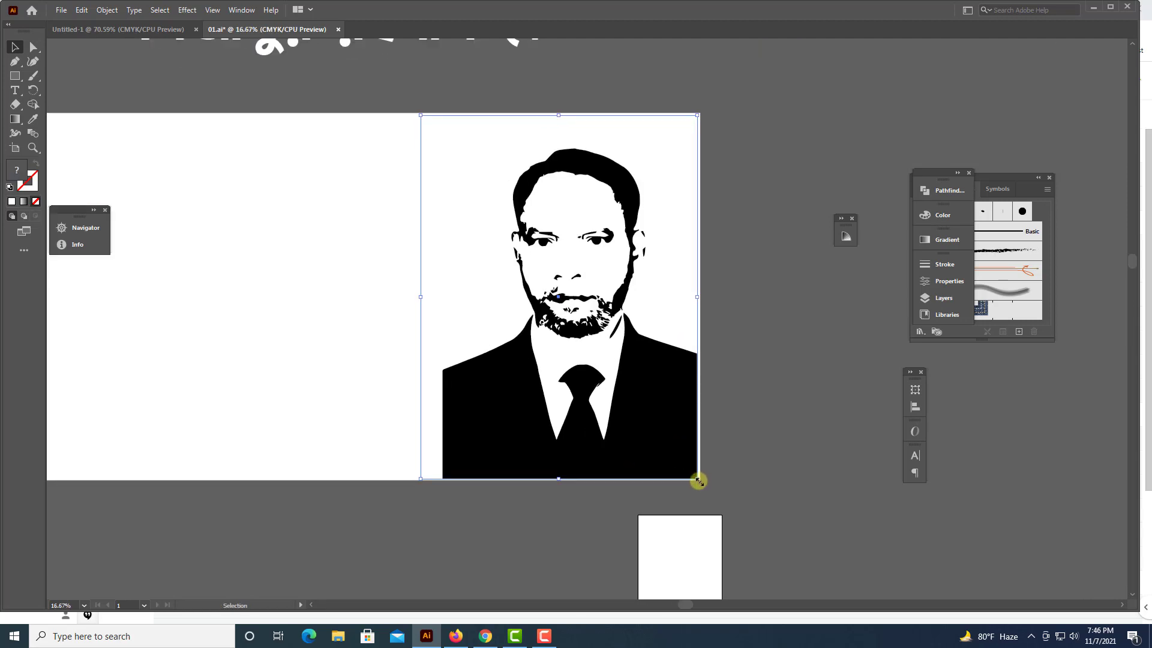
left_click(640, 502)
Drag the Bismillah caption into the banner's top centre and scale it larger with a corner handle.
key("ctrl+minus")
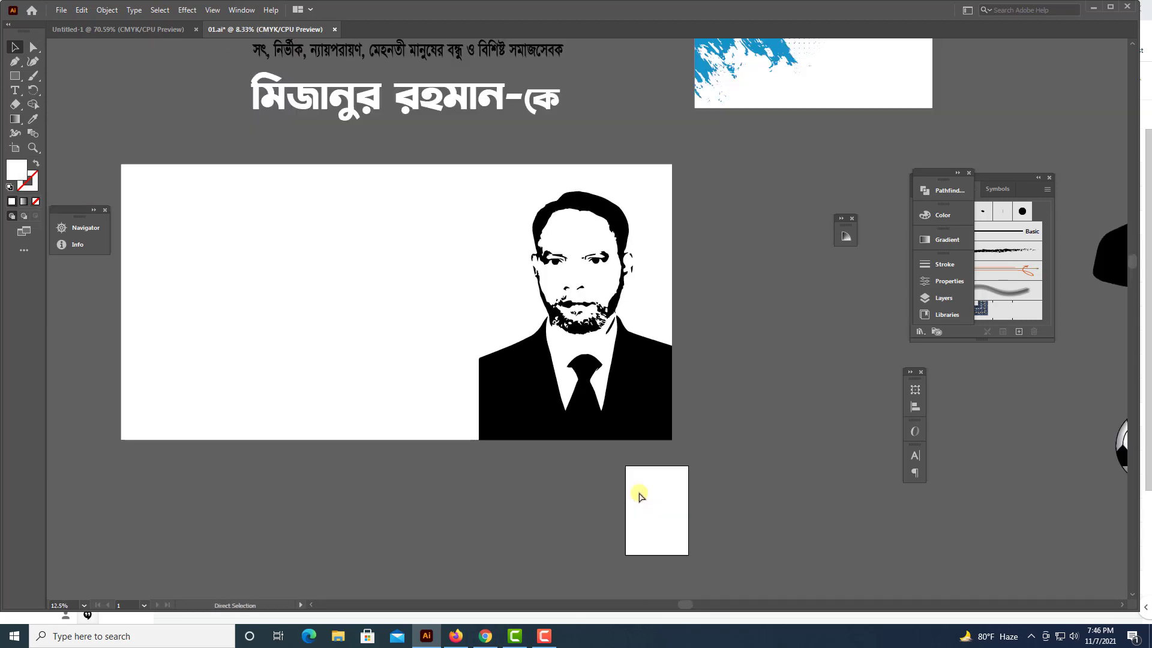
key("ctrl+minus")
scroll(650, 414, "up", 2)
scroll(651, 414, "up", 1)
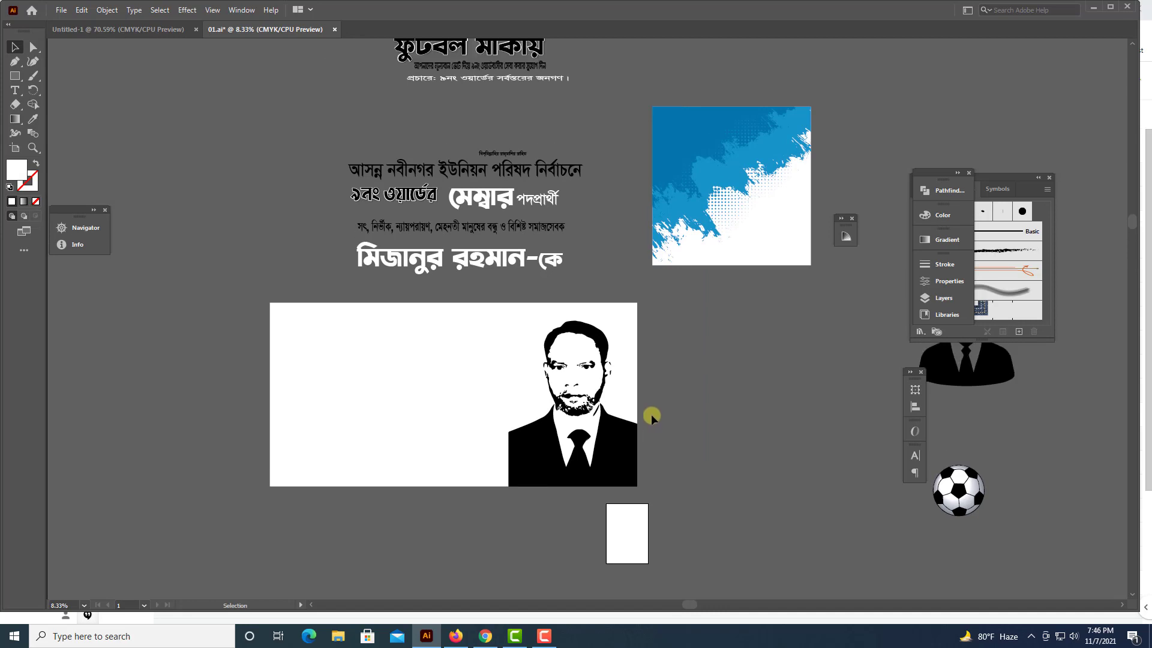
scroll(651, 414, "up", 1)
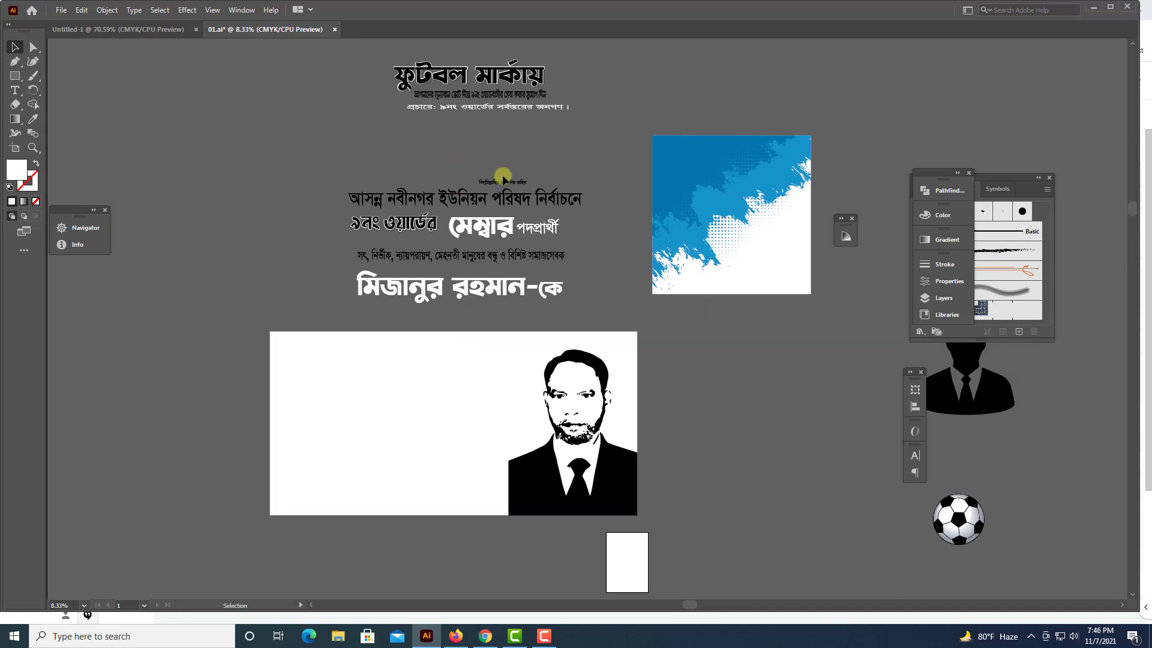
left_click_drag(501, 183, 463, 347)
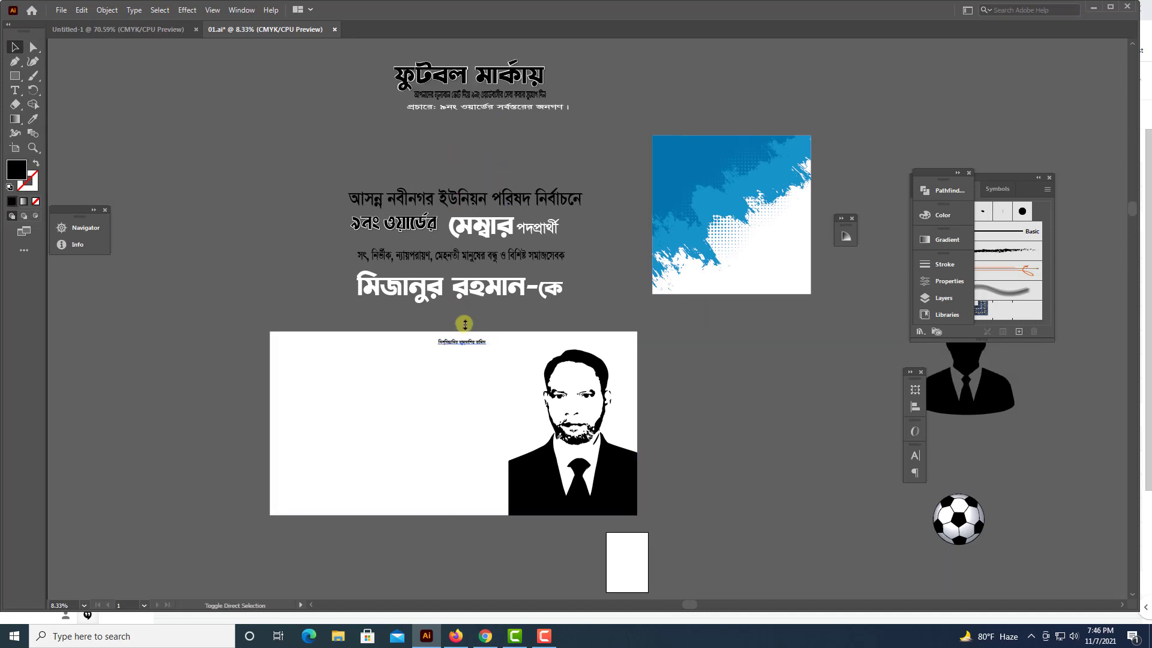
key("ctrl+plus")
key("ctrl+plus")
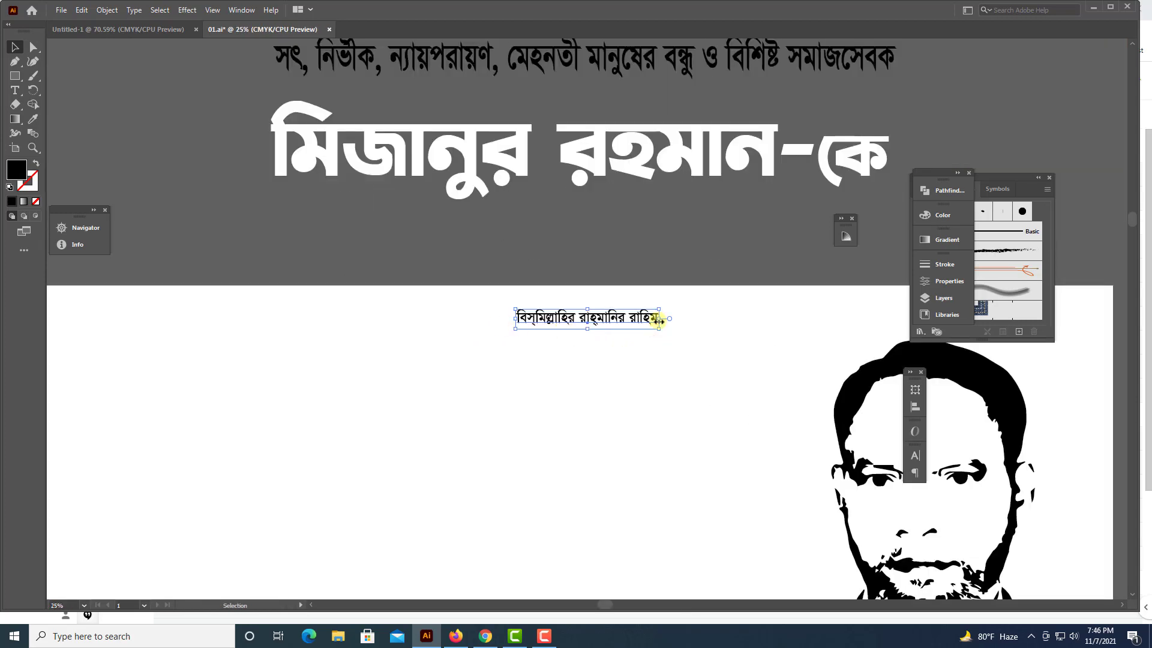
left_click_drag(659, 321, 727, 324)
left_click_drag(656, 318, 624, 327)
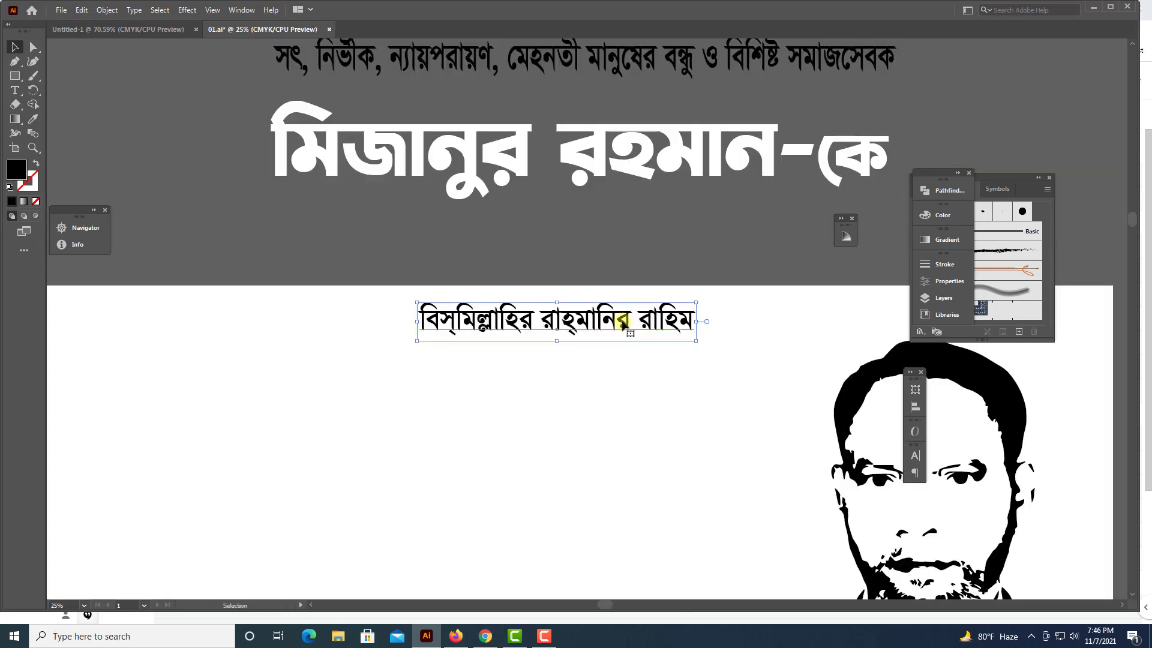
key("ctrl+minus")
key("ctrl+minus")
key("ctrl+minus")
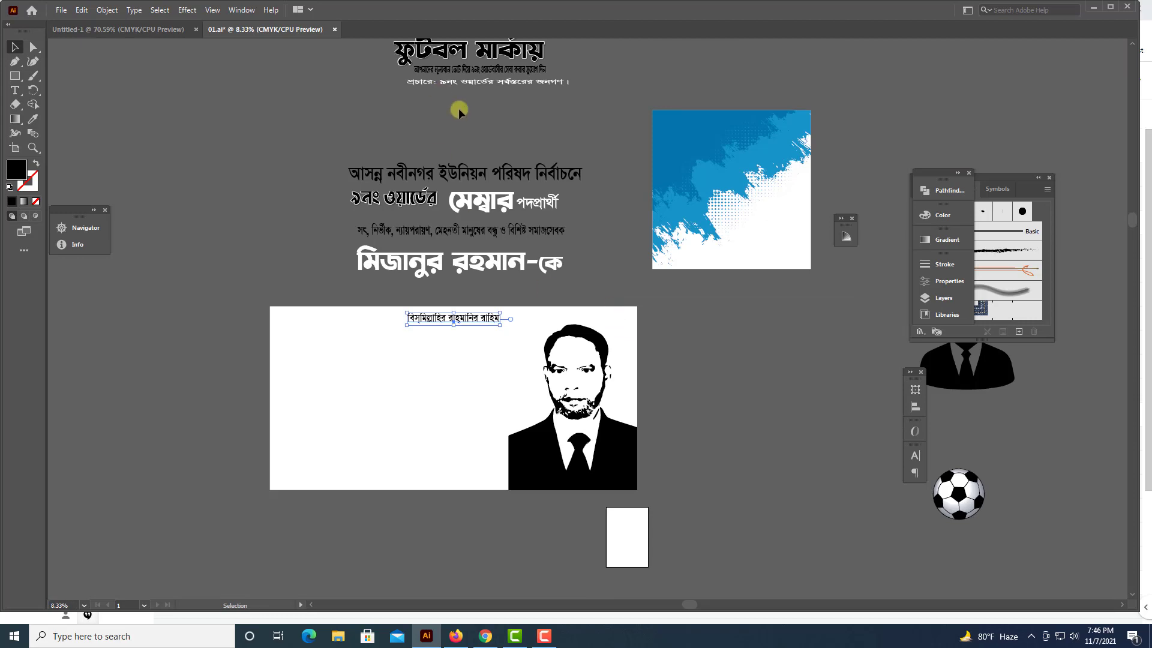
scroll(498, 158, "up", 2)
left_click(380, 209)
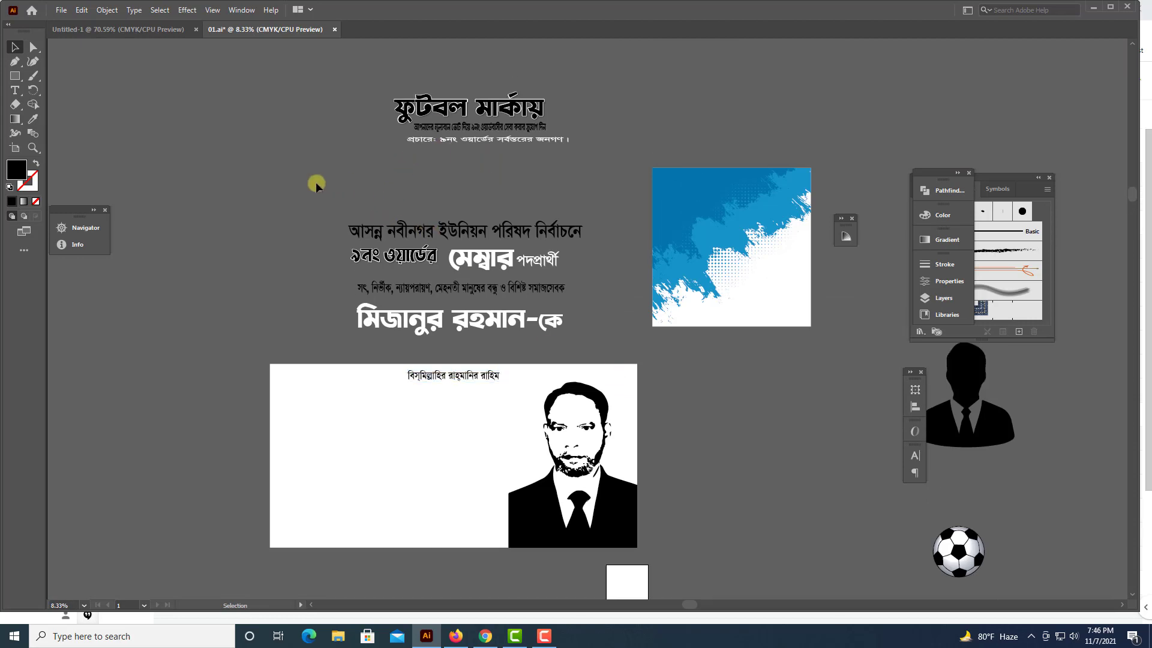
Move the headline text group into the banner and stretch it wider.
left_click_drag(557, 265, 426, 424)
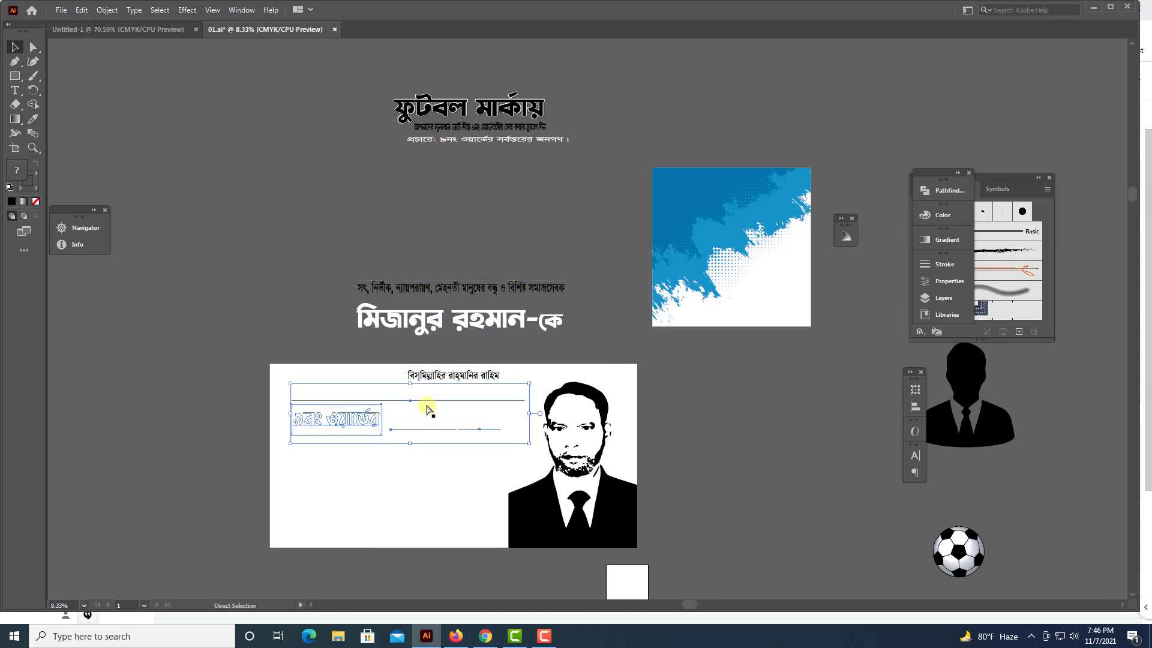
key("ctrl+plus")
key("ctrl+plus")
key("a")
key("v")
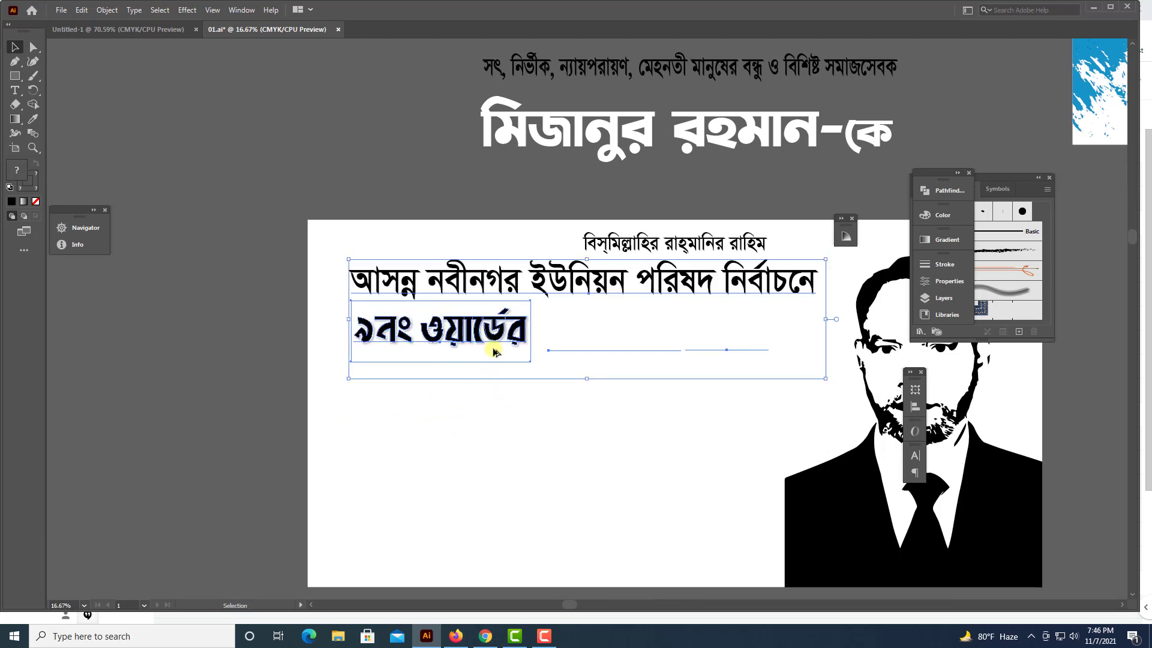
scroll(494, 351, "up", 2)
left_click_drag(575, 332, 567, 339)
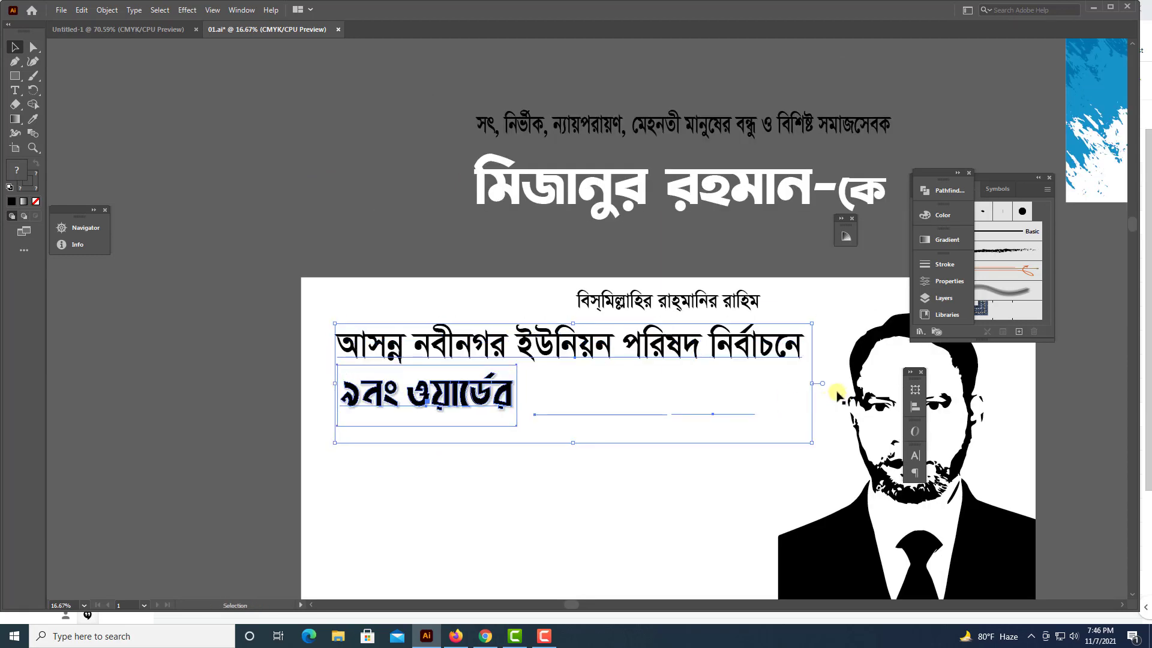
left_click_drag(815, 384, 846, 384)
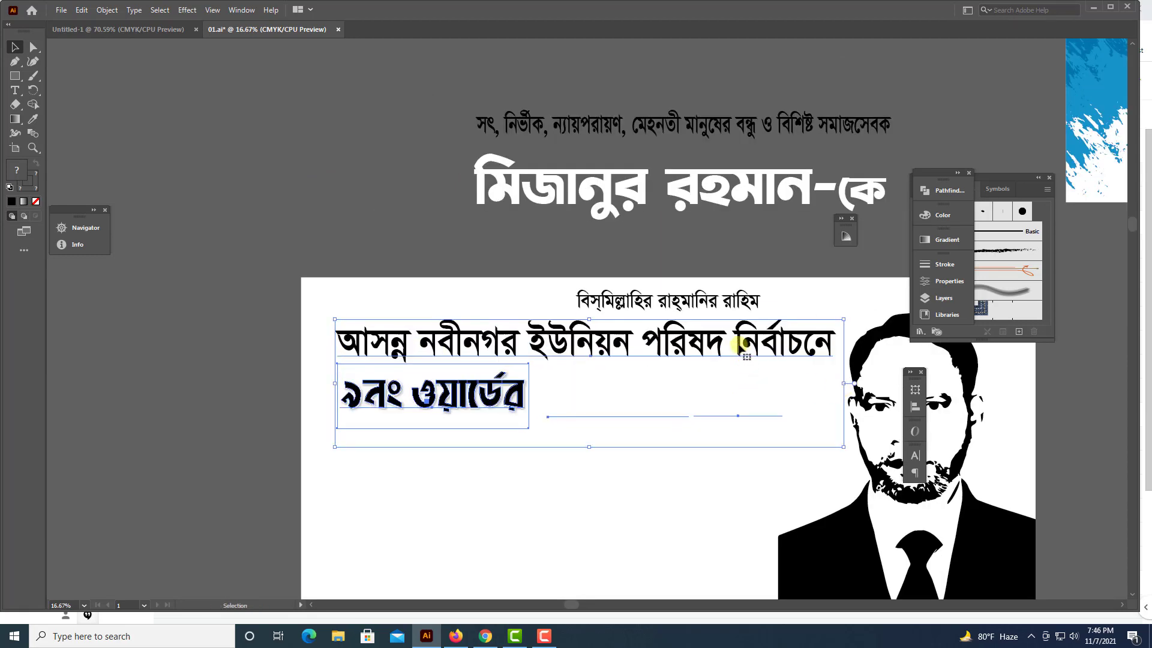
Set the text fill of মেম্বার and পদপ্রার্থী to black.
left_click(646, 407)
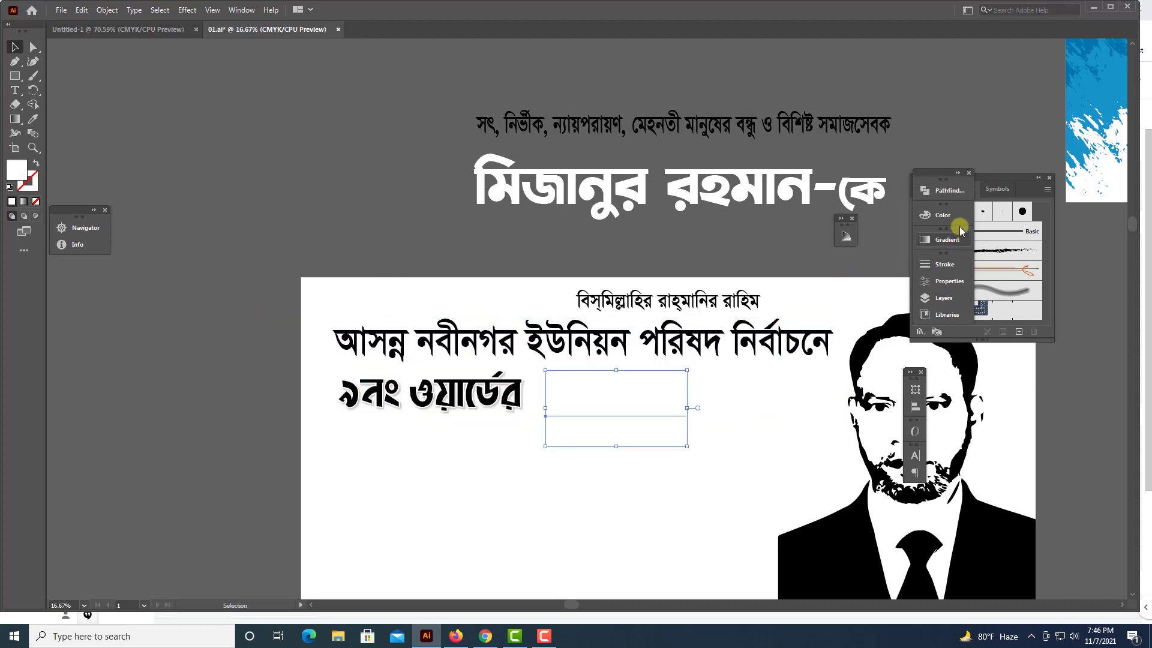
left_click(941, 215)
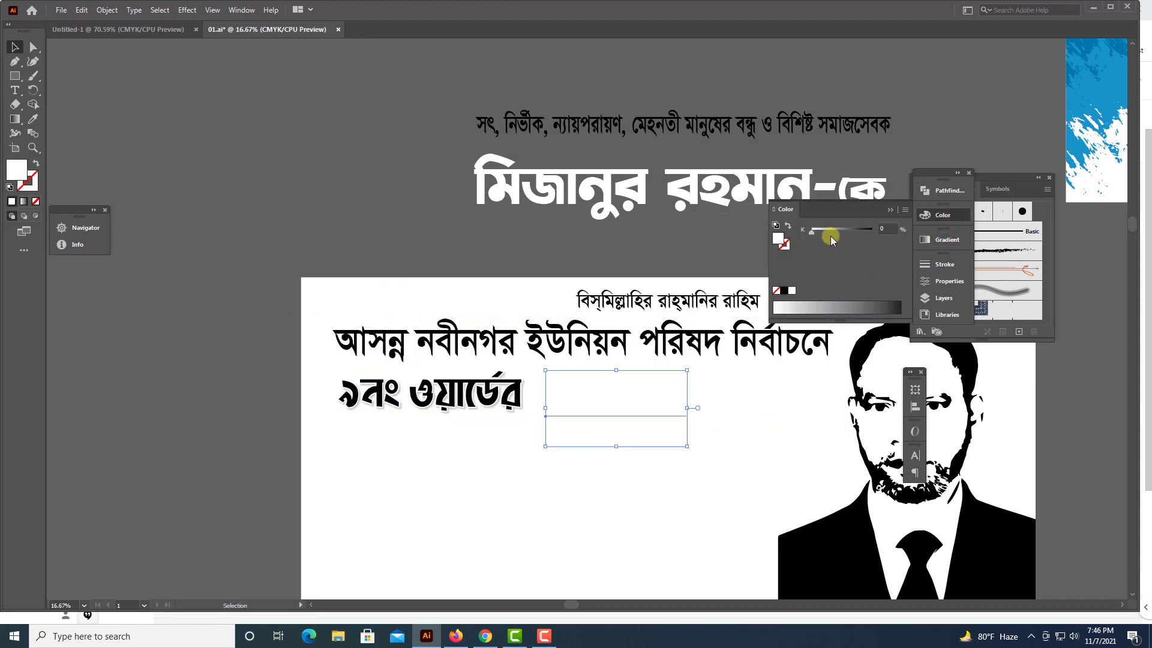
left_click(762, 384)
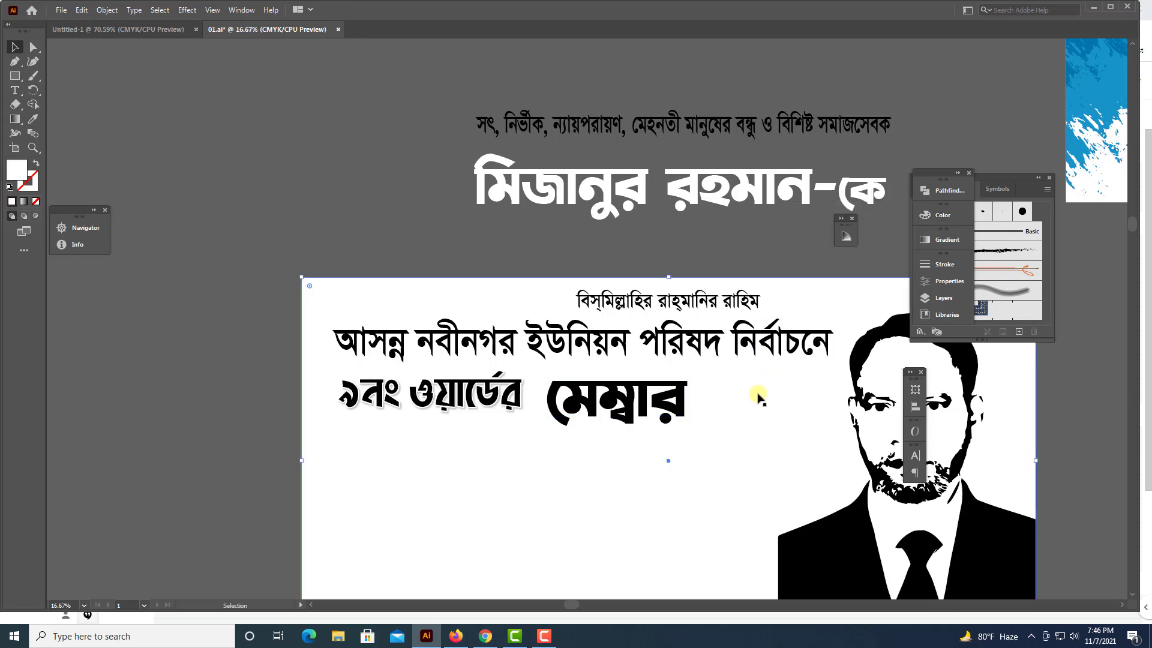
left_click(948, 218)
left_click(784, 290)
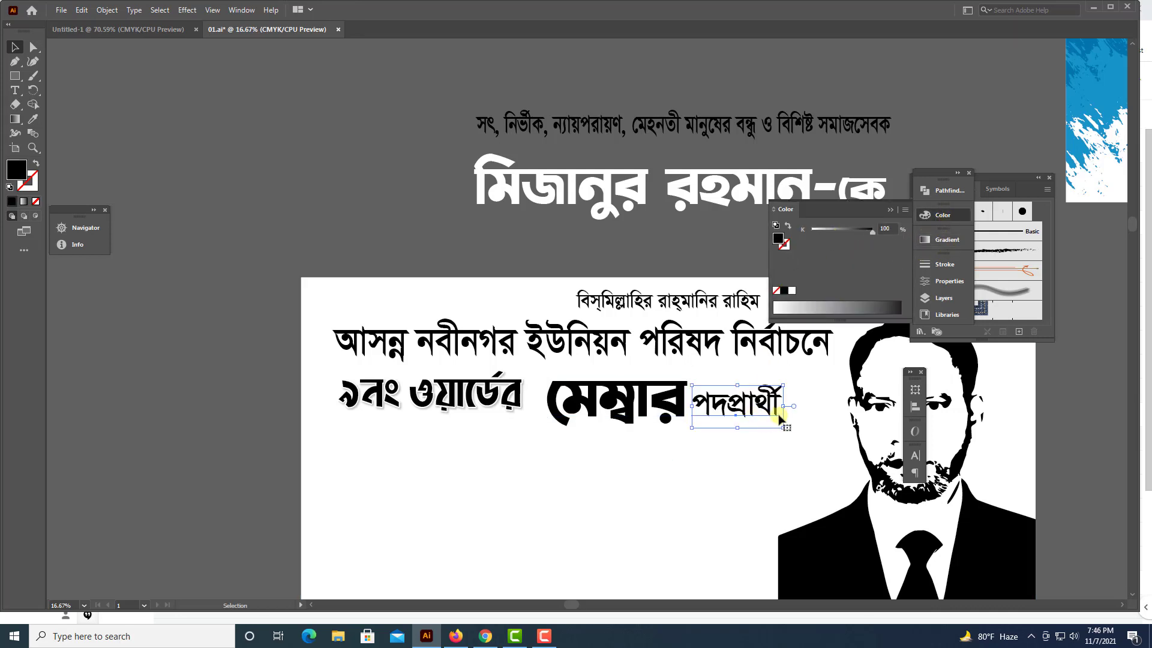
scroll(746, 423, "right", 1)
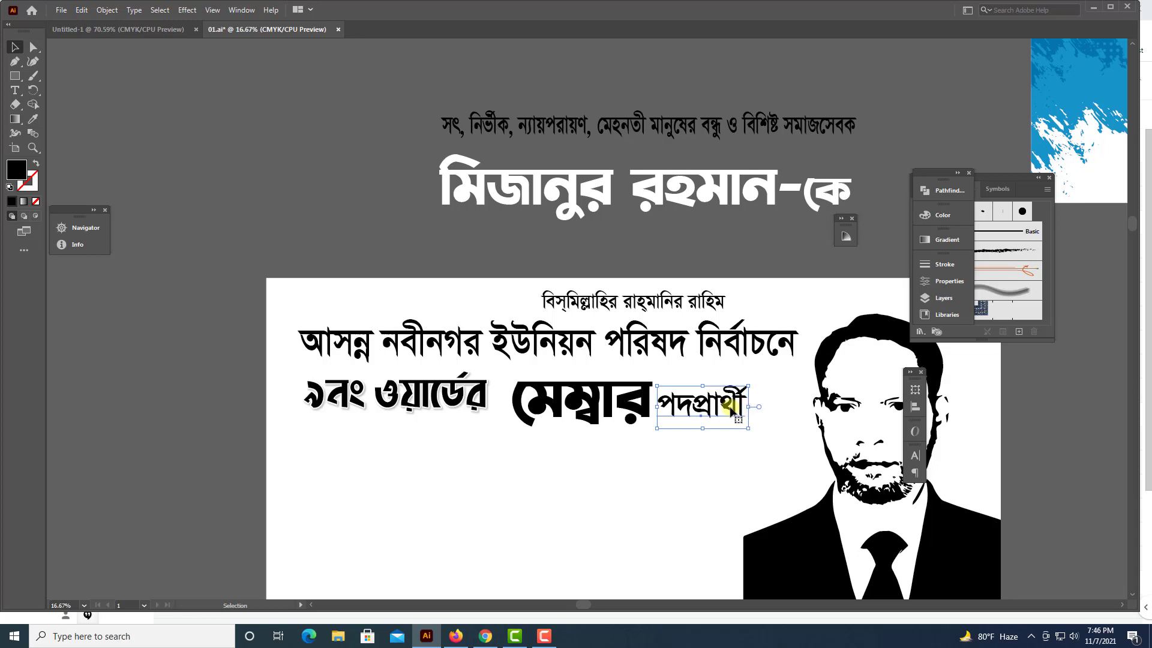
Scale up ৯বং ওয়ার্ডের, মেম্বার and পদপ্রার্থী together as one ward line.
left_click(636, 403, "shift")
left_click(483, 403, "shift")
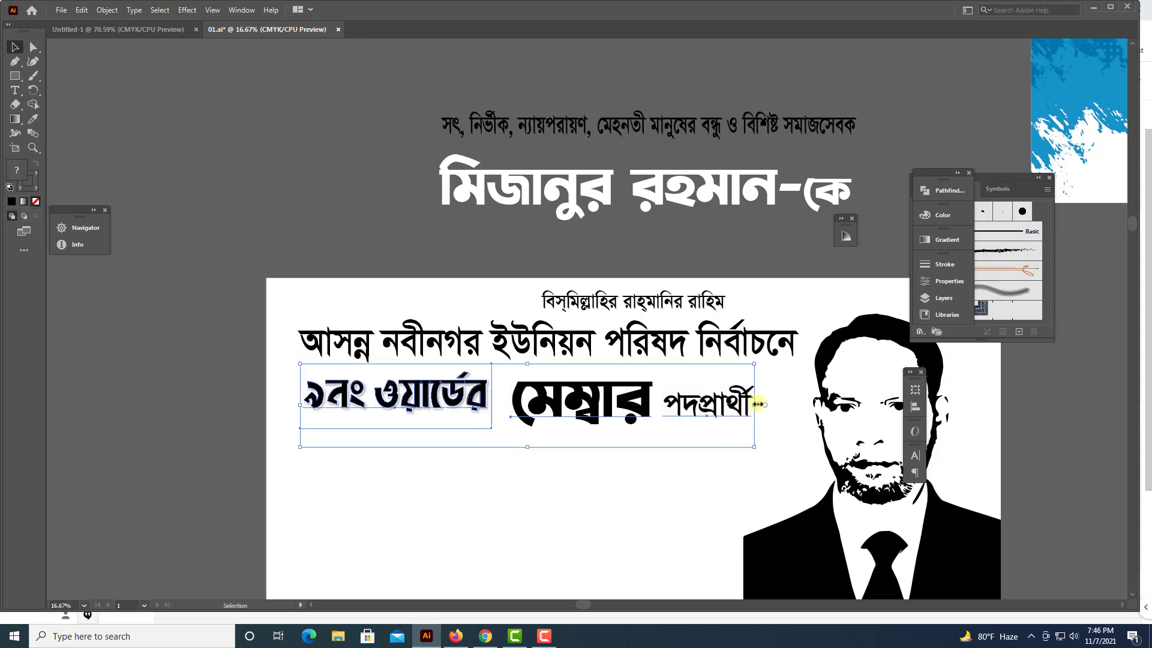
left_click_drag(758, 404, 790, 404)
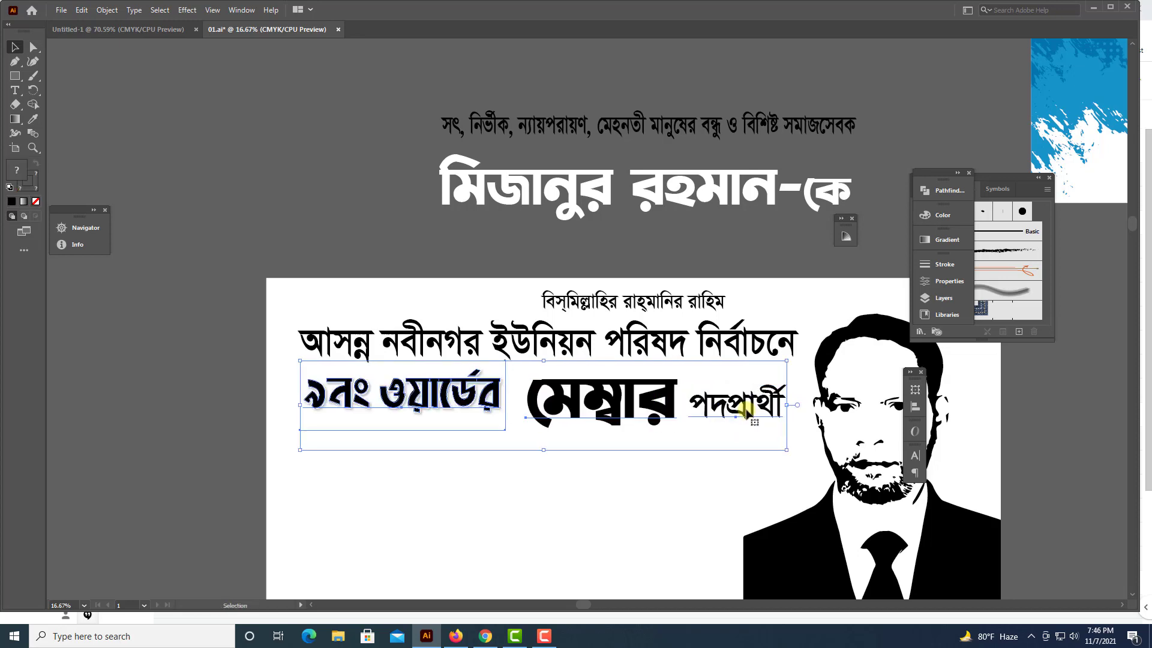
left_click(322, 264)
key("ctrl+minus")
Place the 'honest and fearless' tagline and name text under the ward line, widening the tagline.
left_click_drag(494, 379, 309, 381)
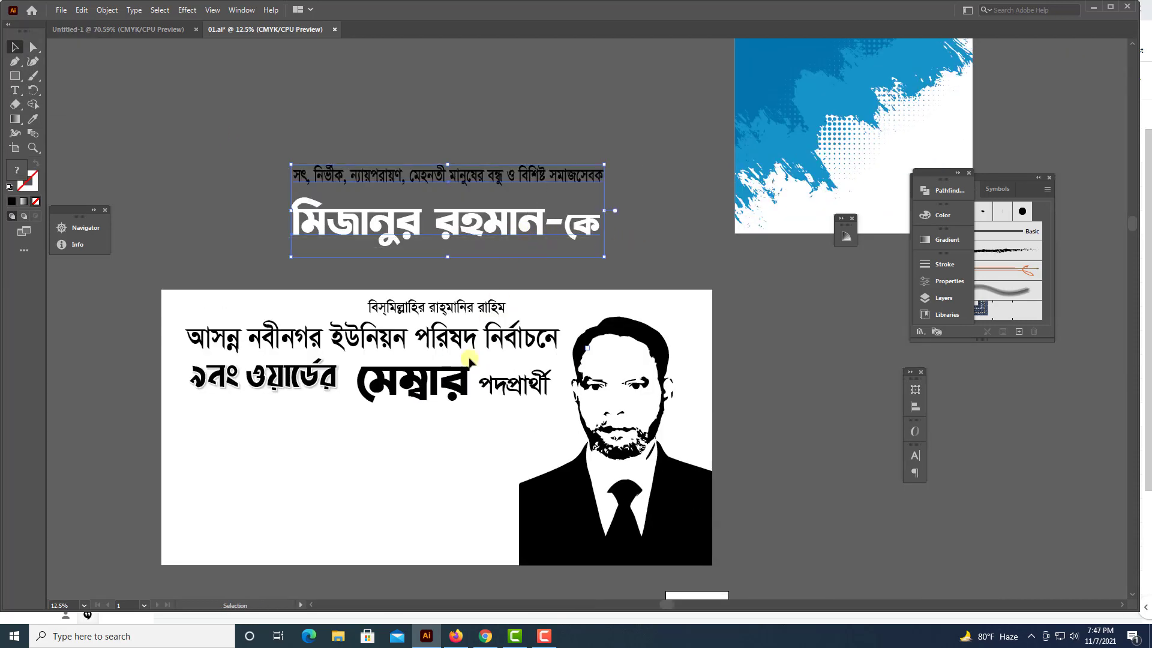
left_click_drag(536, 198, 436, 466)
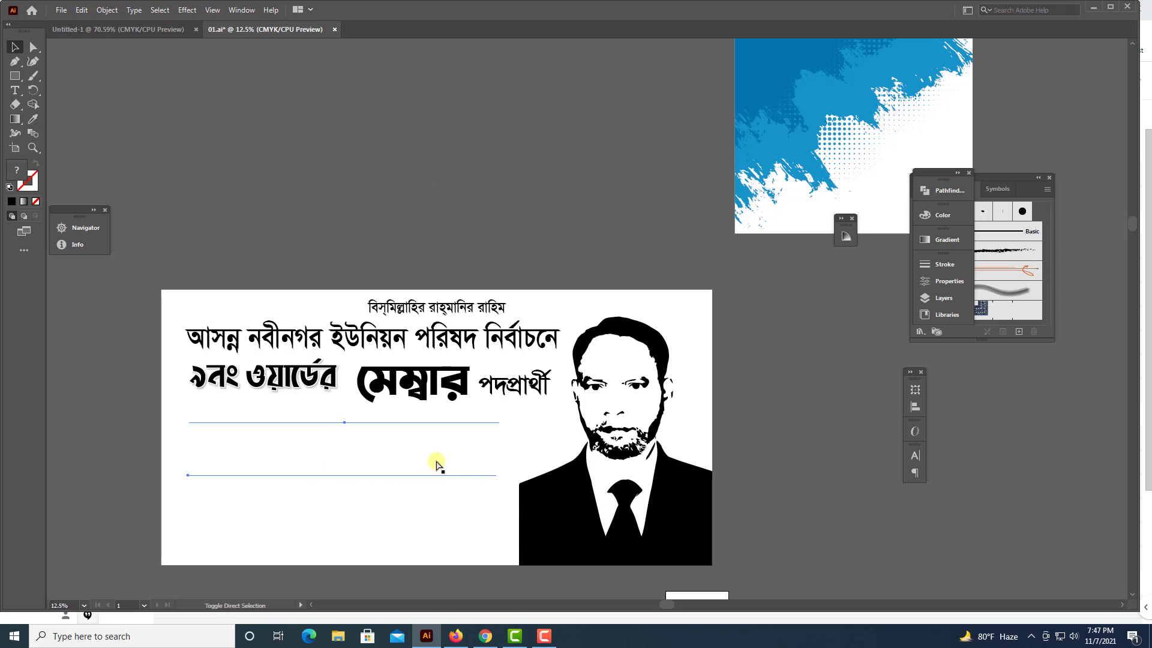
left_click_drag(436, 420, 437, 432)
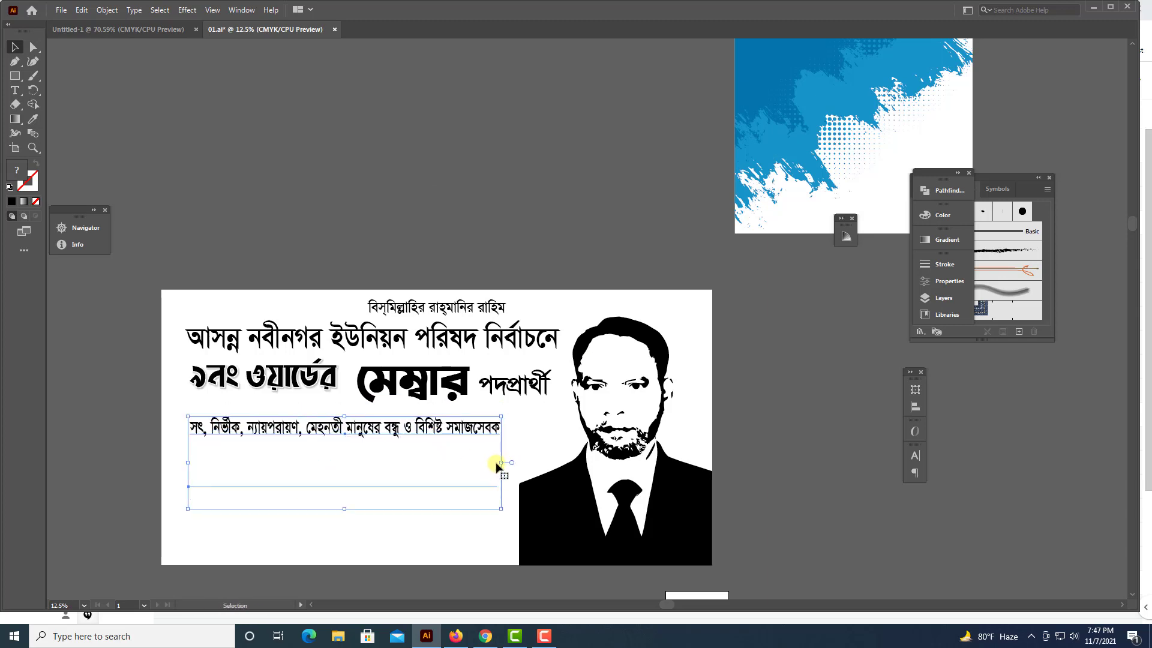
left_click_drag(500, 462, 524, 462)
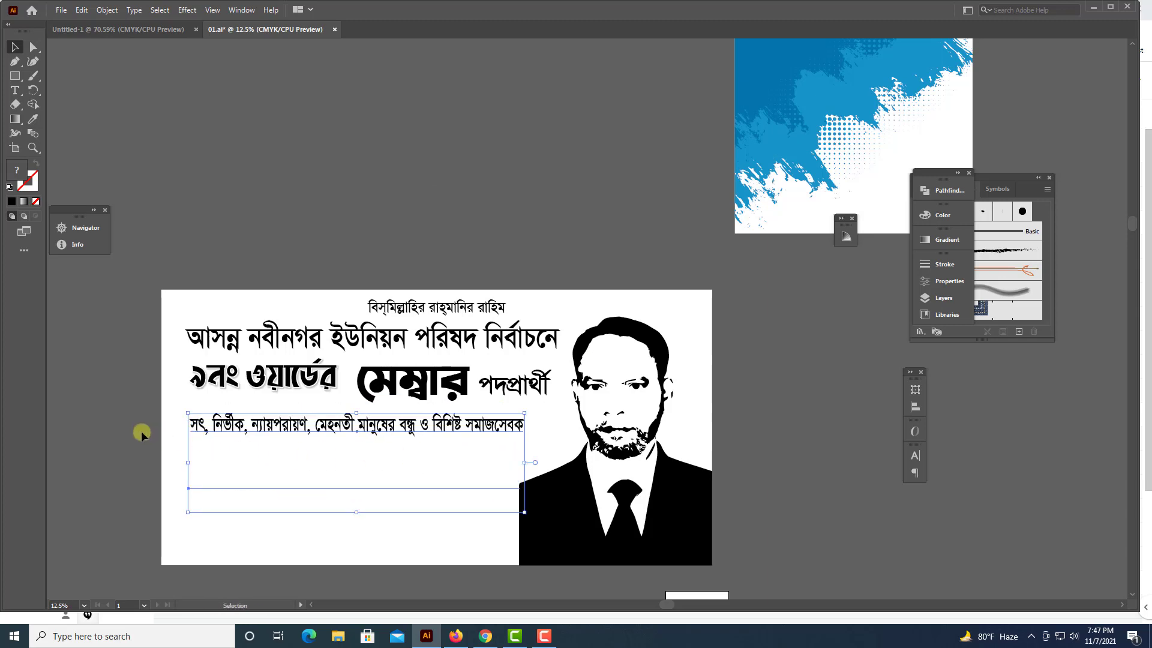
left_click(189, 459)
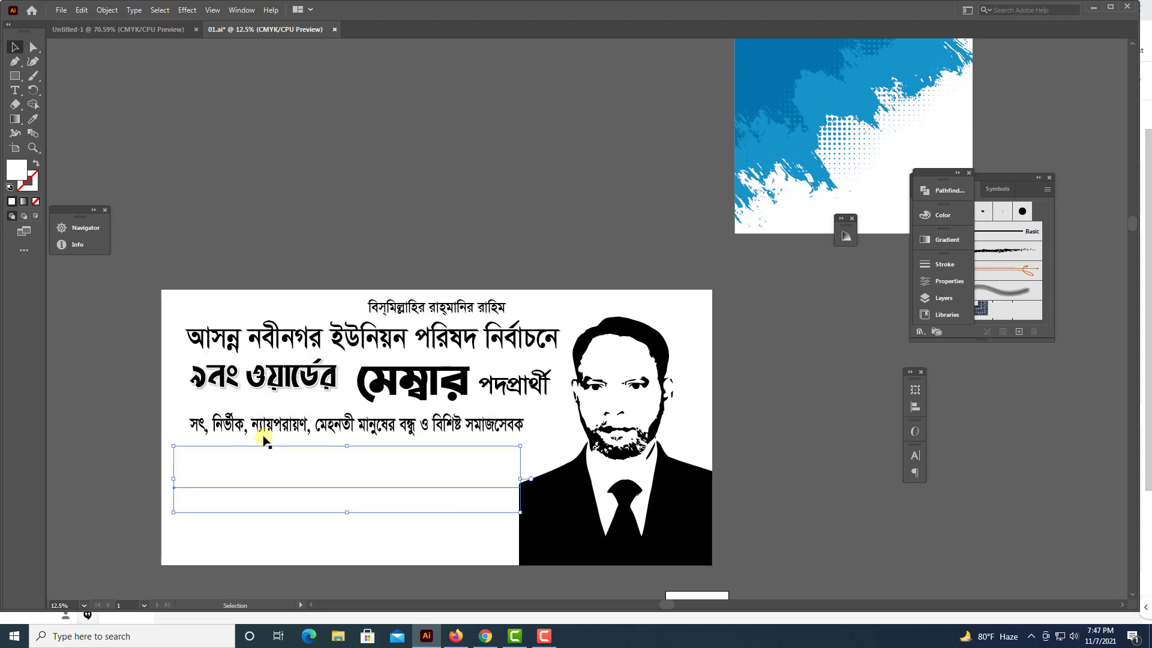
left_click(284, 427)
scroll(420, 480, "down", 1)
scroll(447, 489, "down", 2)
scroll(447, 489, "left", 2)
Drag the white rectangle's top edge down to make a thin strip along the banner bottom.
key("a")
left_click(506, 437)
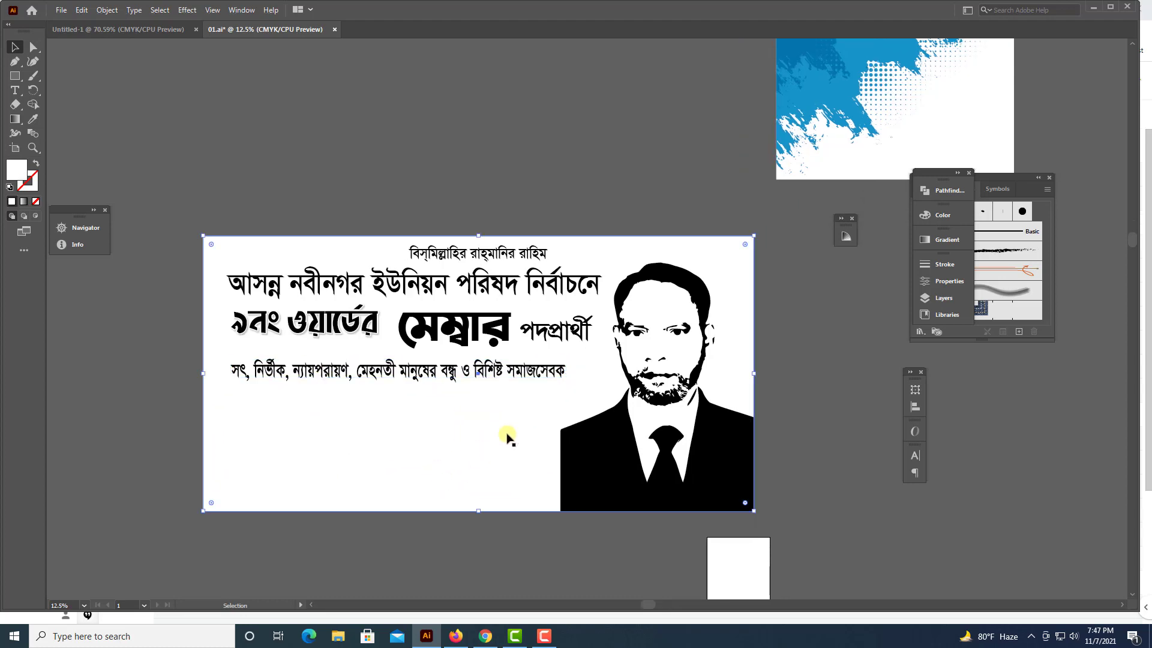
key("v")
key("a")
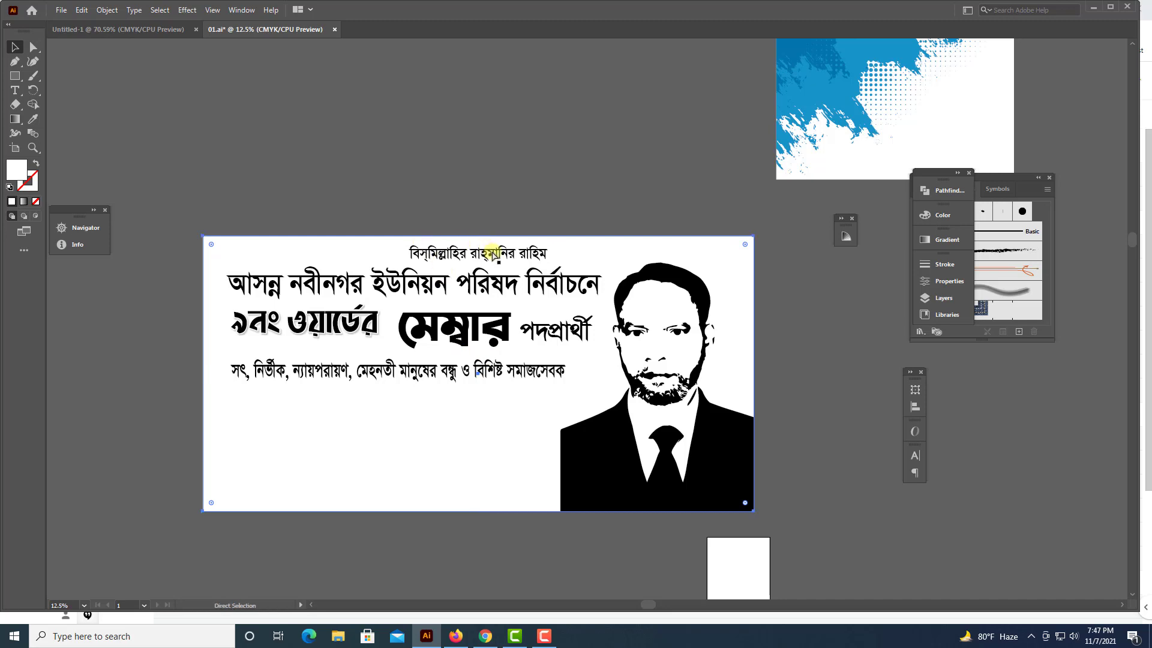
key("v")
mouse_move(480, 235)
left_mouse_down()
mouse_move(488, 468)
mouse_move(480, 463)
left_mouse_up()
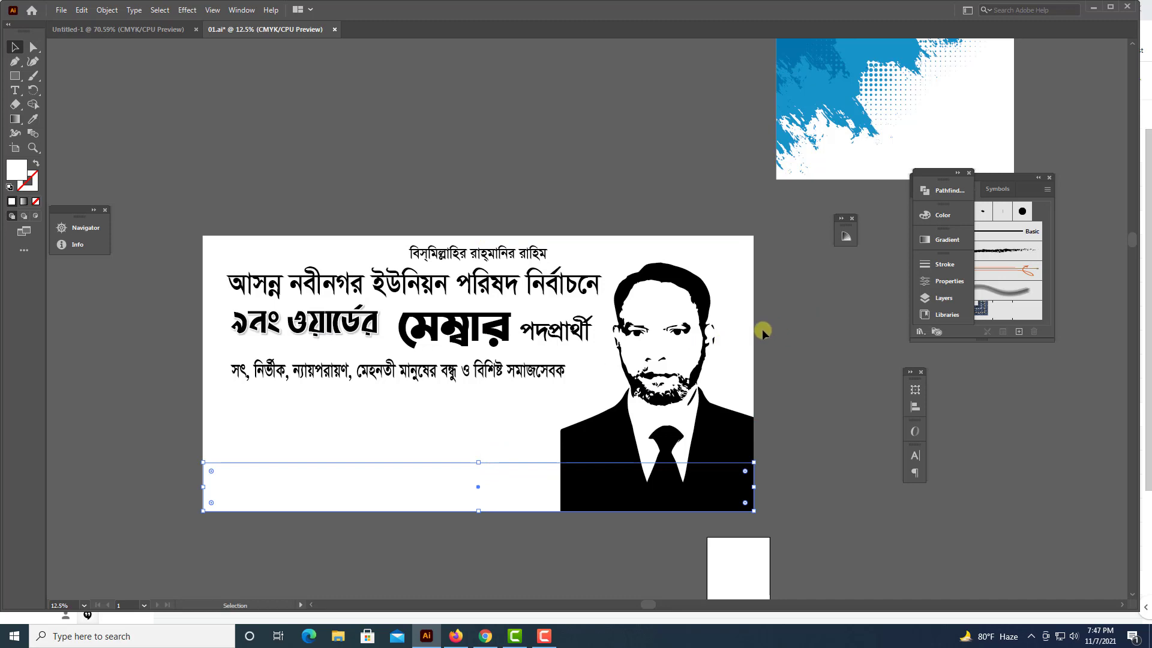
scroll(762, 332, "down", 1)
scroll(729, 330, "down", 1)
scroll(695, 412, "up", 2)
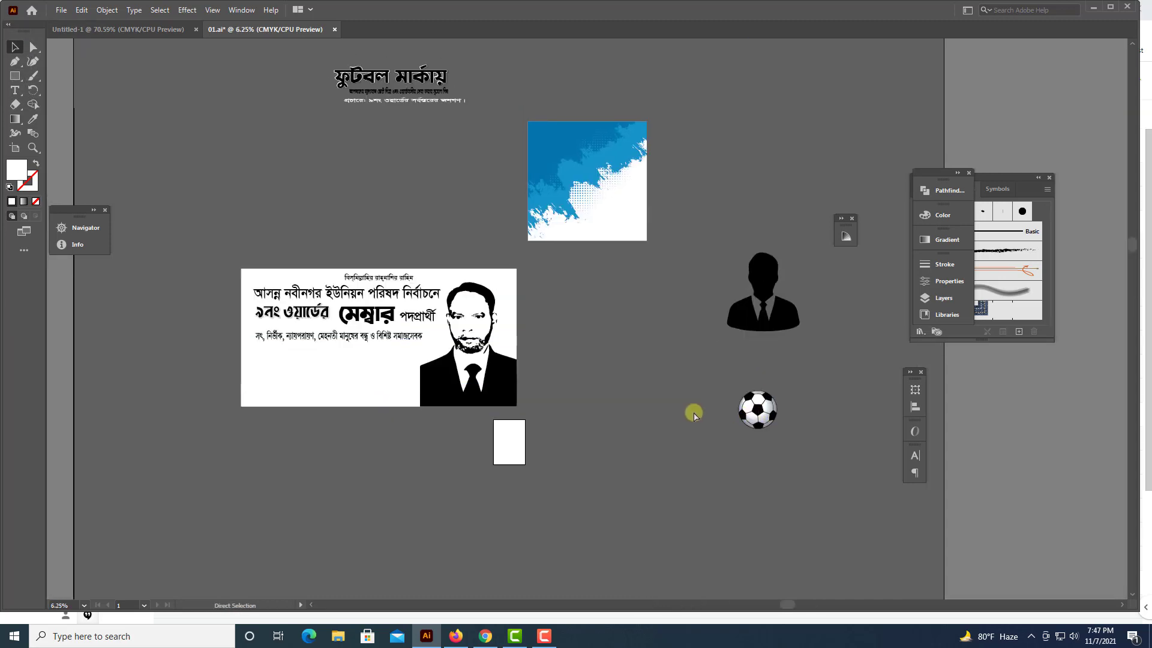
Bring the ফুটবল মার্কায় heading group down to just below the banner.
scroll(695, 414, "up", 1)
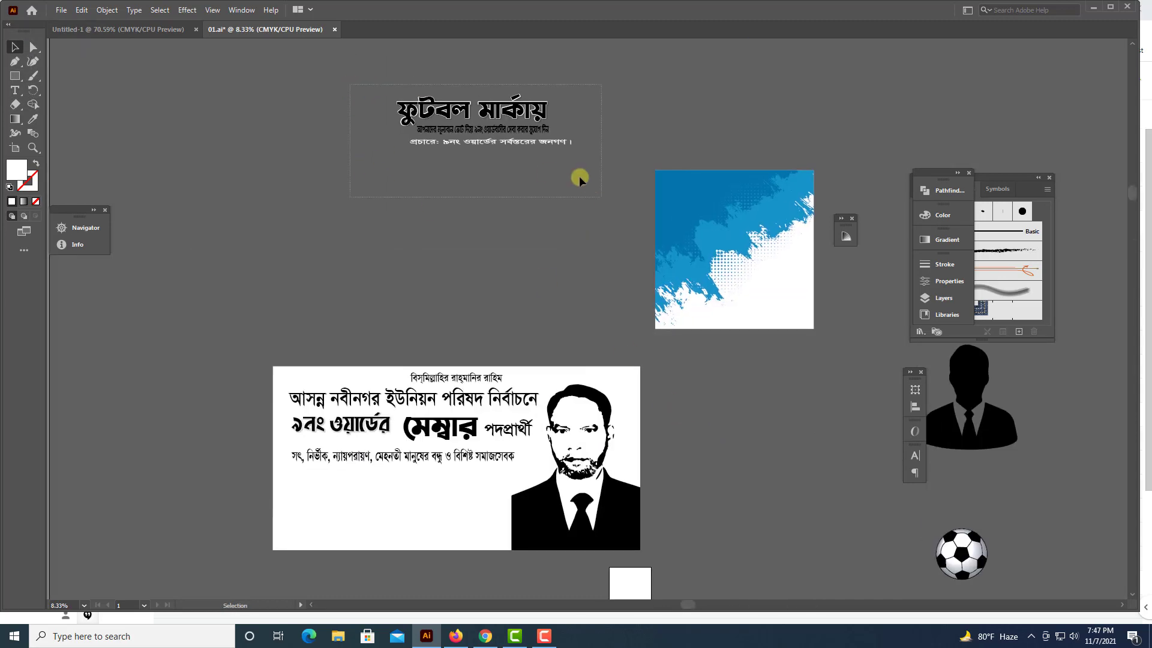
left_click(578, 176)
left_click_drag(570, 161, 720, 483)
scroll(760, 434, "up", 1)
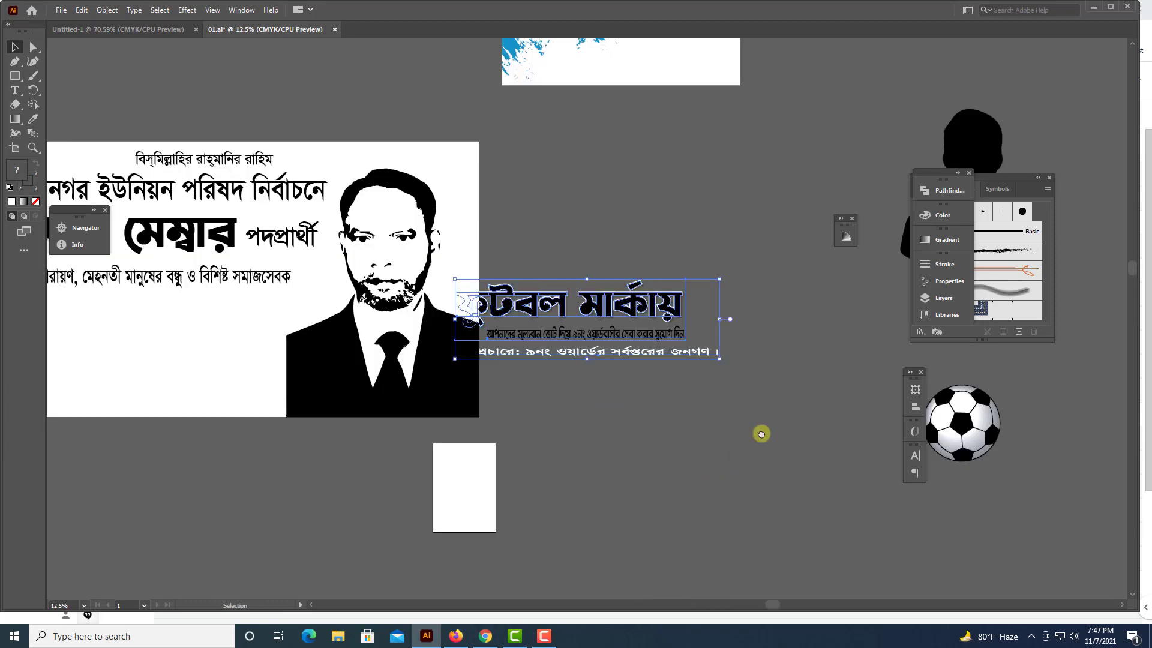
scroll(760, 433, "left", 3)
left_click_drag(774, 292, 336, 489)
scroll(567, 485, "left", 3)
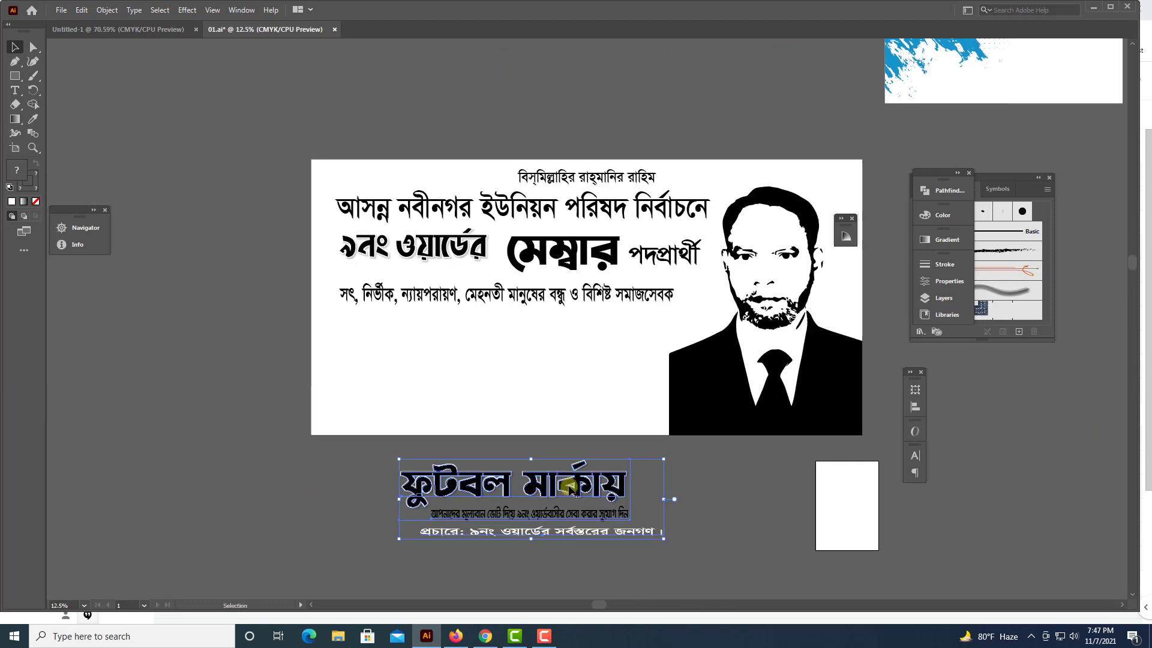
Set ফুটবল মার্কায় in the banner's lower left and move the credit line onto the bottom.
left_click_drag(570, 489, 581, 516)
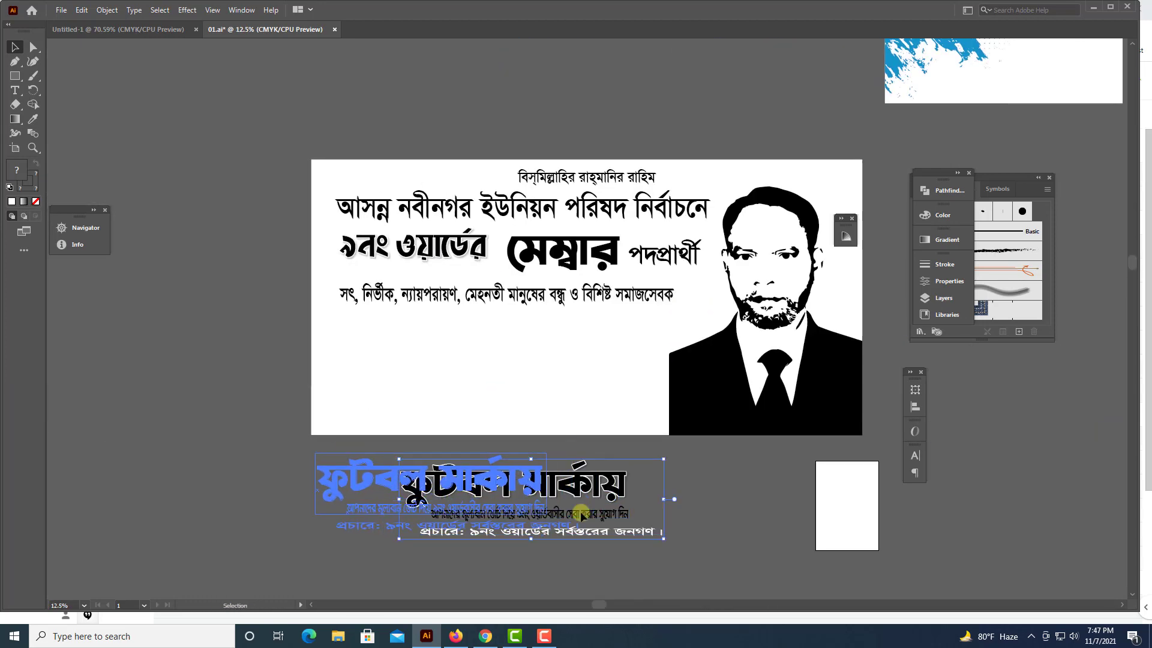
key("Escape")
left_click_drag(480, 481, 490, 389)
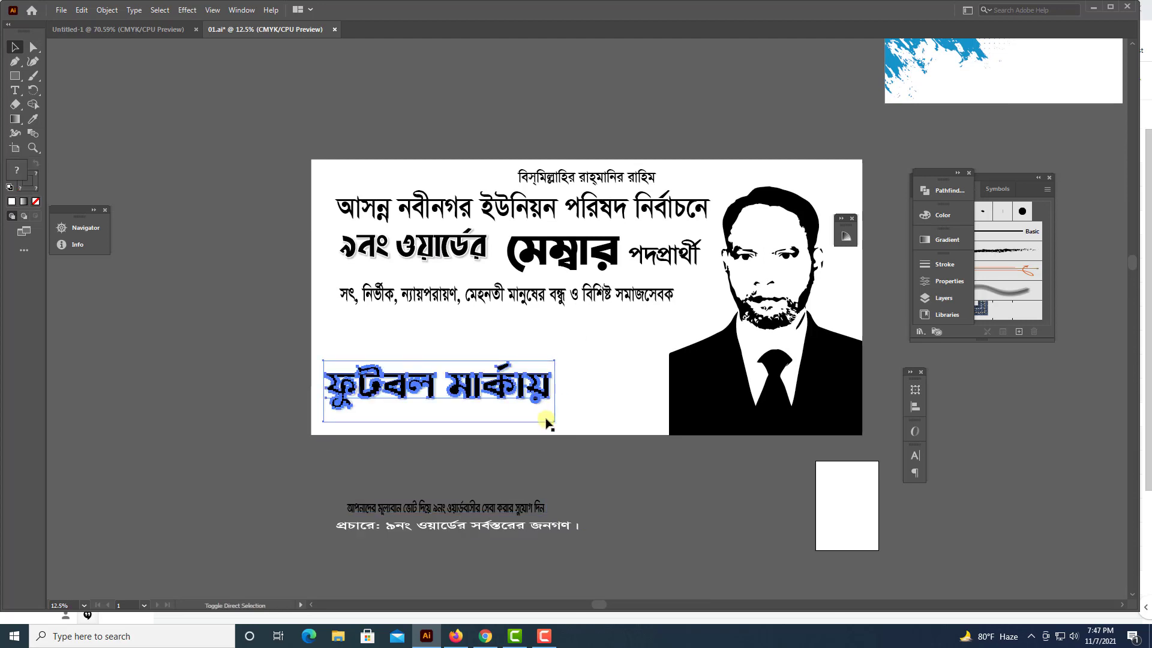
key("ctrl+equal")
left_click_drag(581, 406, 536, 439)
left_click_drag(691, 352, 693, 370)
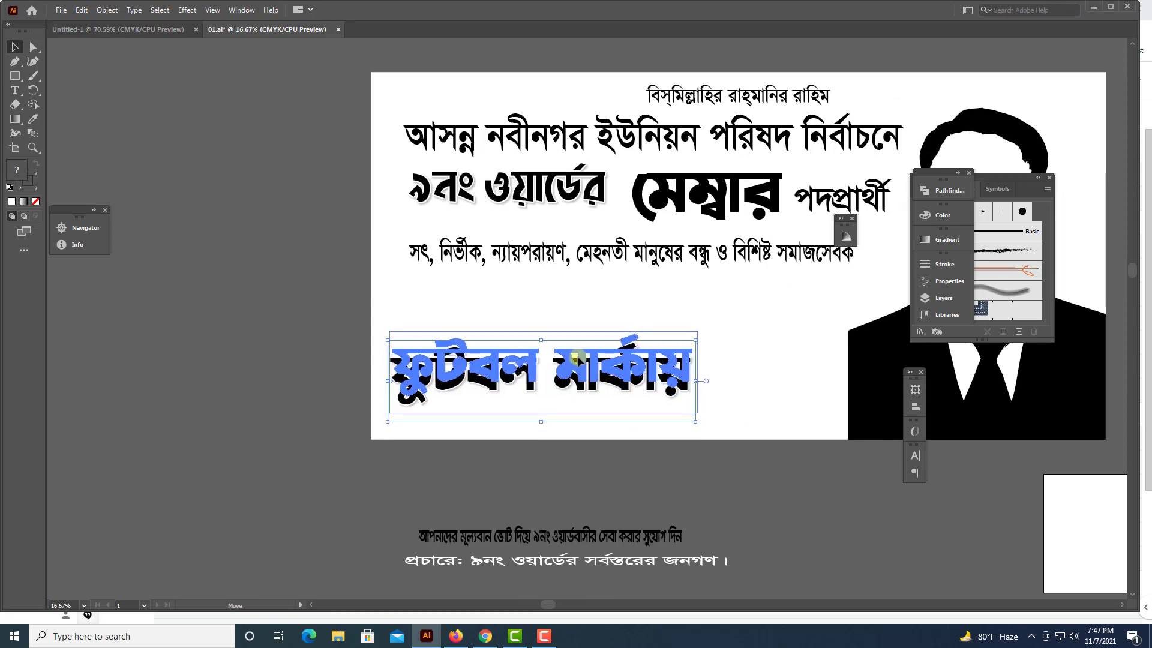
left_click(690, 473)
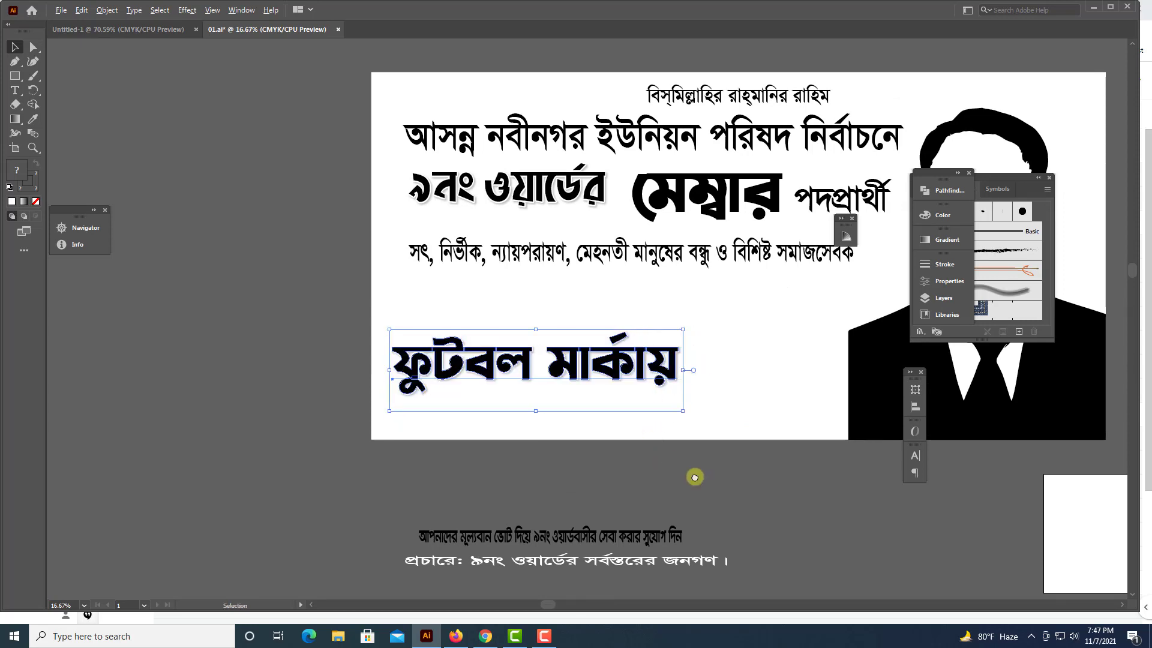
left_click_drag(690, 472, 612, 456)
mouse_move(424, 492)
left_mouse_down()
mouse_move(513, 567)
mouse_move(565, 414)
left_mouse_up()
Fill the bottom strip black behind the credit text and lower its top edge.
left_click(599, 484)
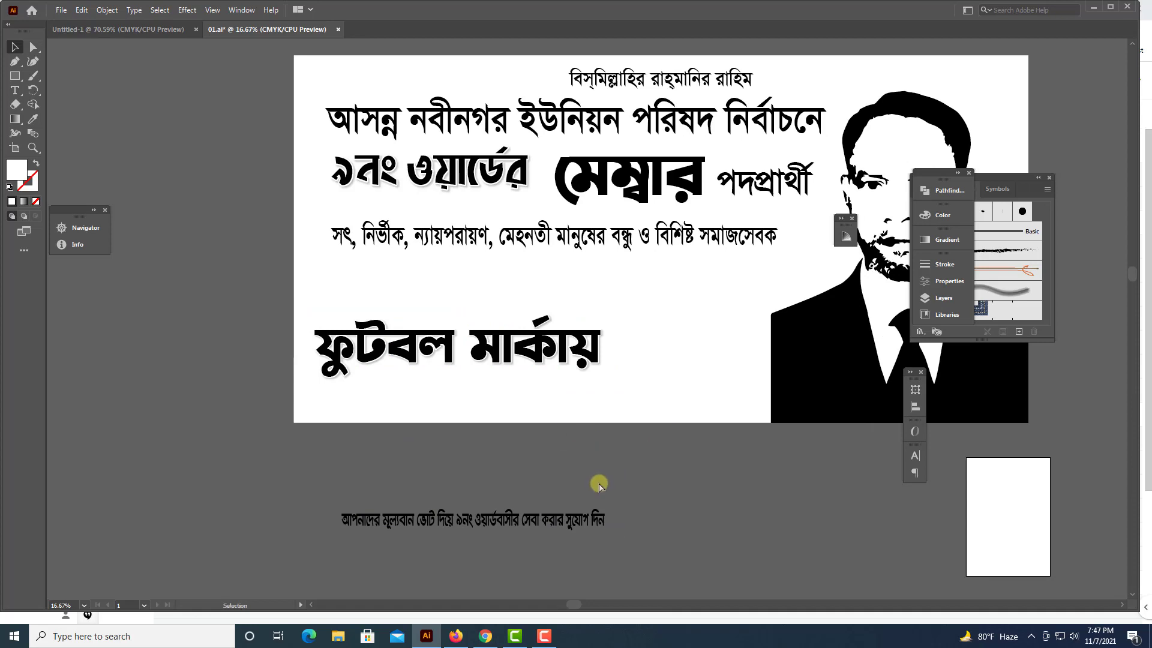
scroll(639, 435, "up", 1)
left_click(548, 456)
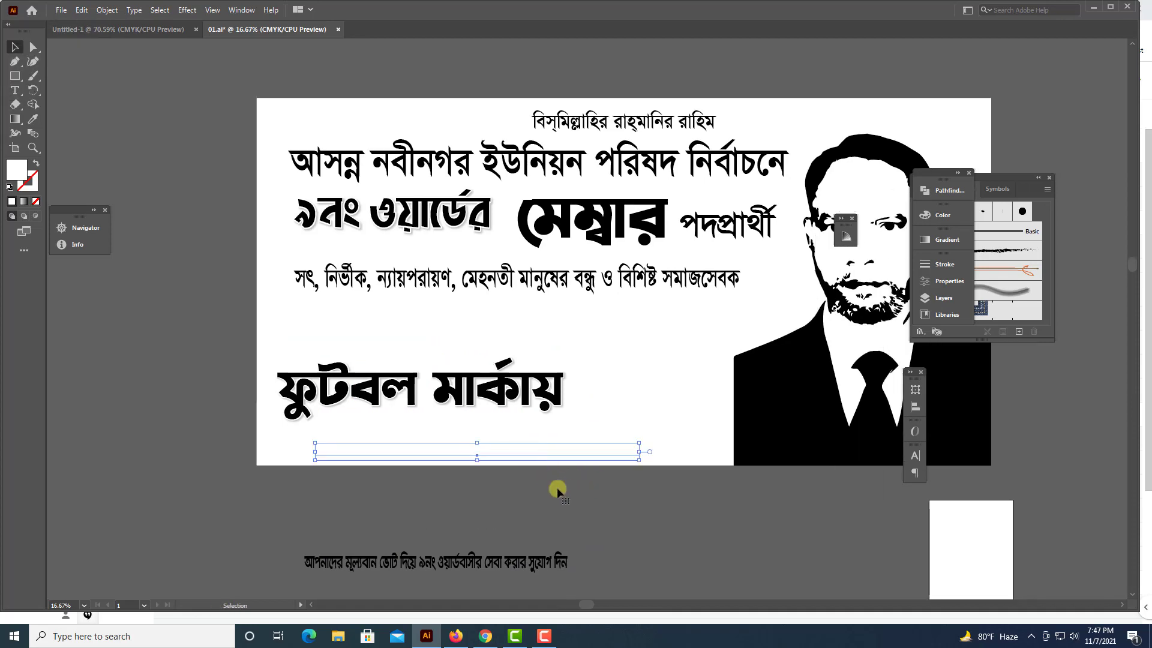
left_click(634, 413)
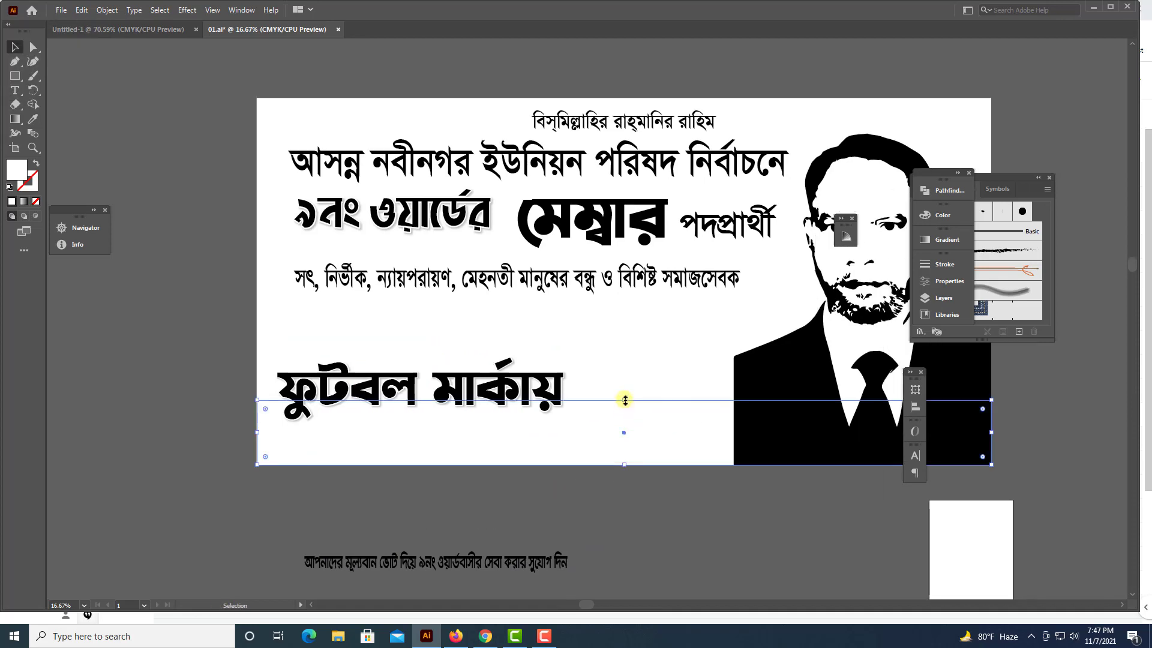
left_click_drag(625, 400, 625, 426)
left_click(940, 215)
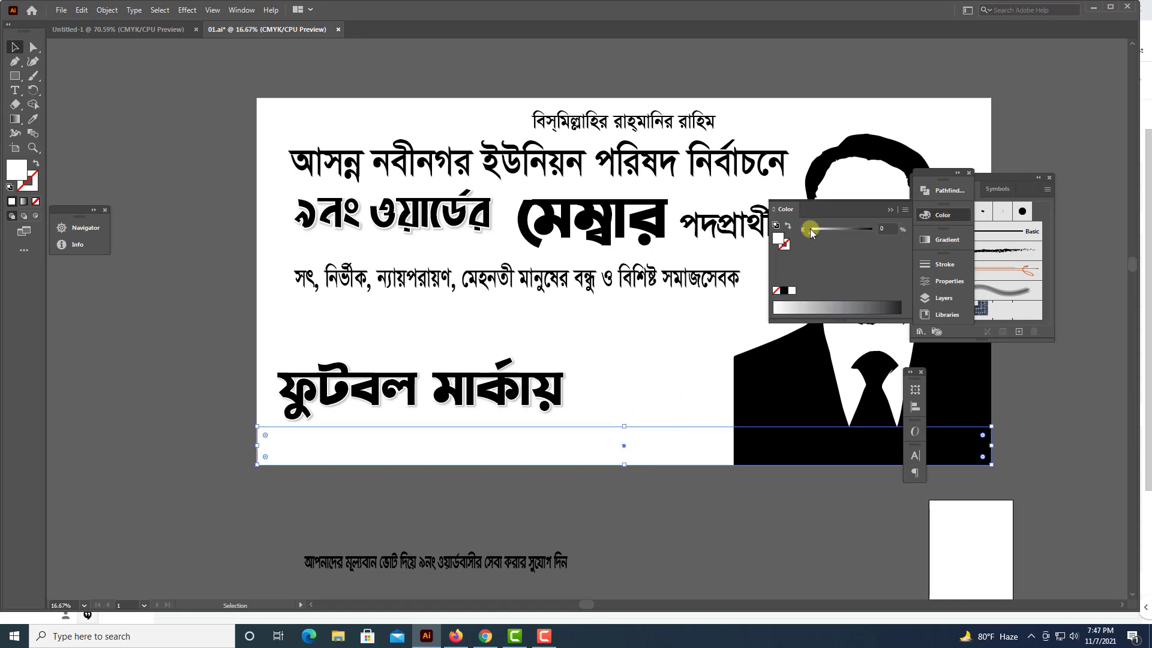
left_click_drag(810, 233, 870, 229)
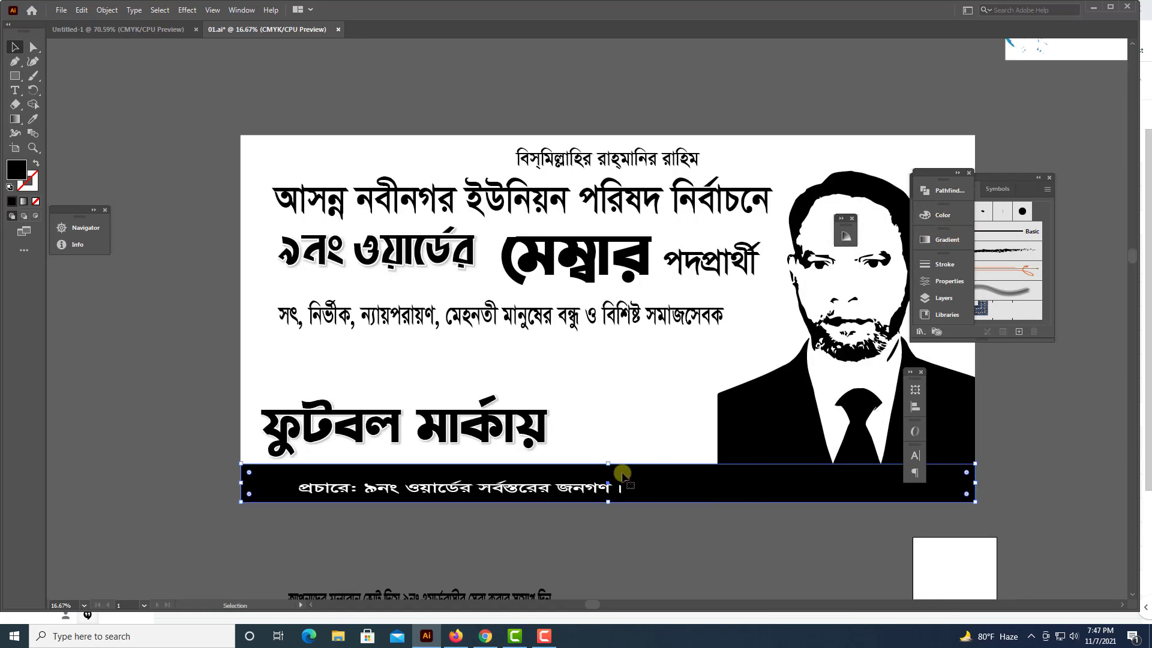
left_click_drag(609, 463, 609, 472)
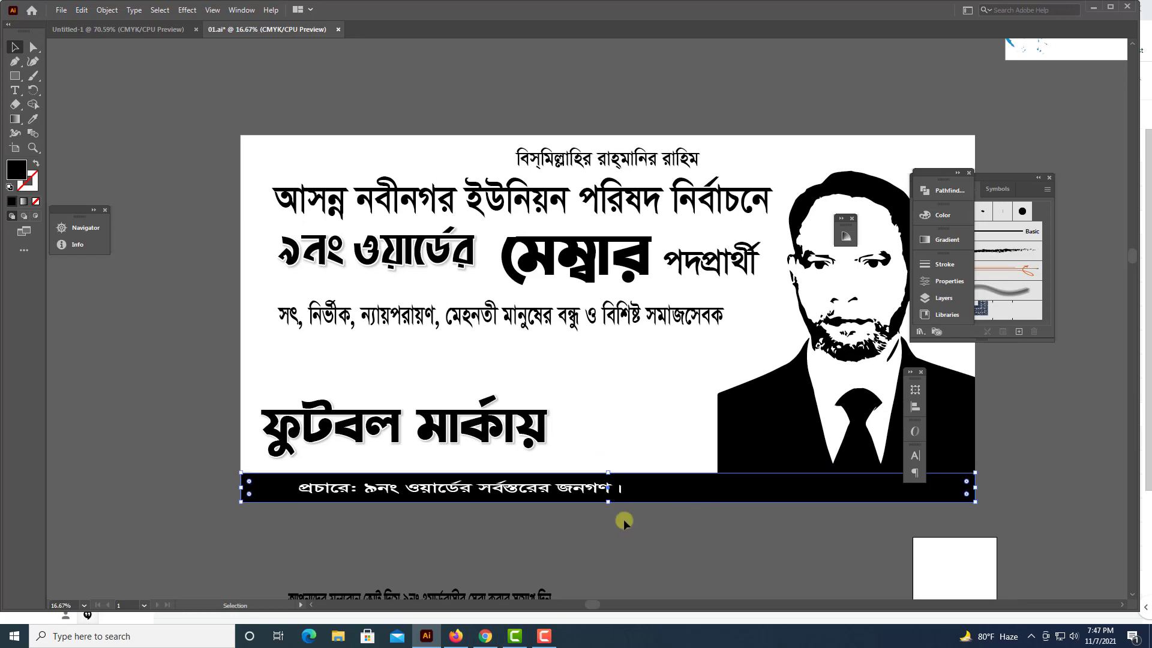
left_click(636, 507)
Trim the portrait slightly at its bottom edge.
scroll(636, 507, "up", 1)
scroll(673, 540, "down", 2)
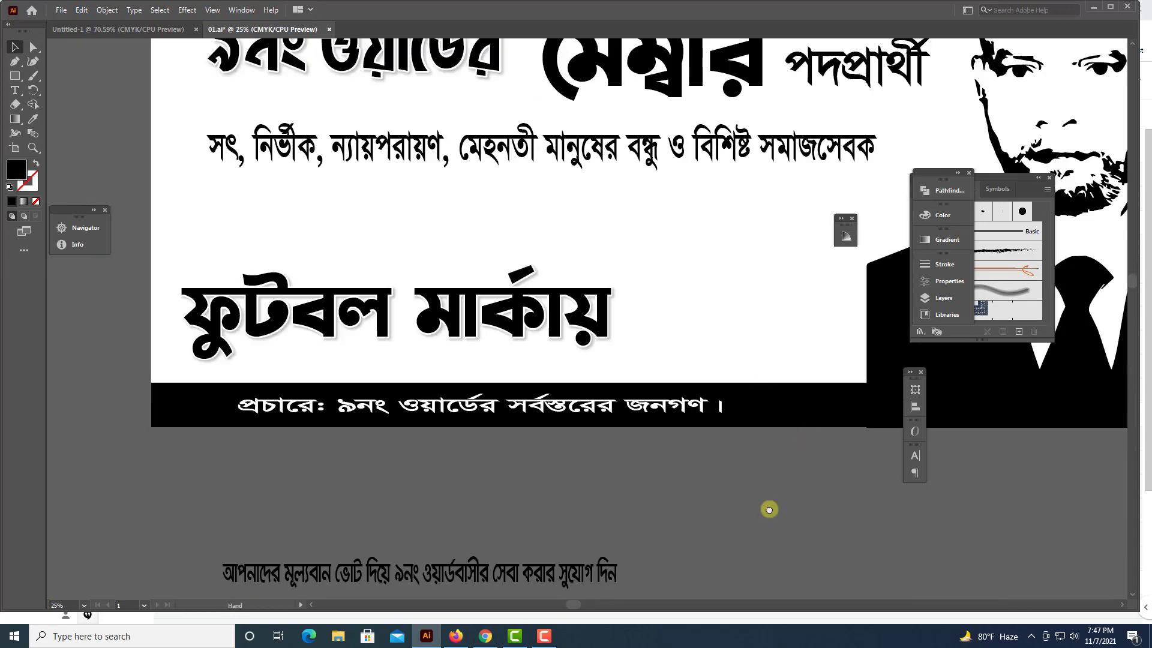
scroll(828, 450, "up", 1)
left_click(846, 459)
left_click_drag(788, 492, 792, 490)
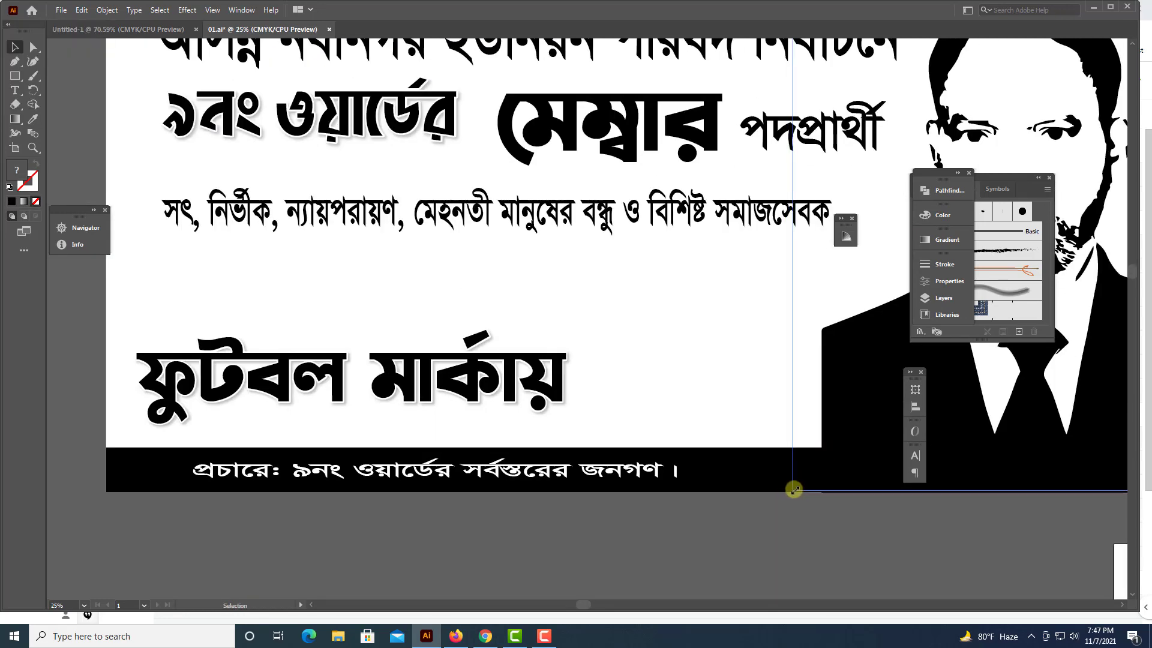
Enlarge the white credit line and raise the black strip's top edge to fit it.
left_click(683, 471)
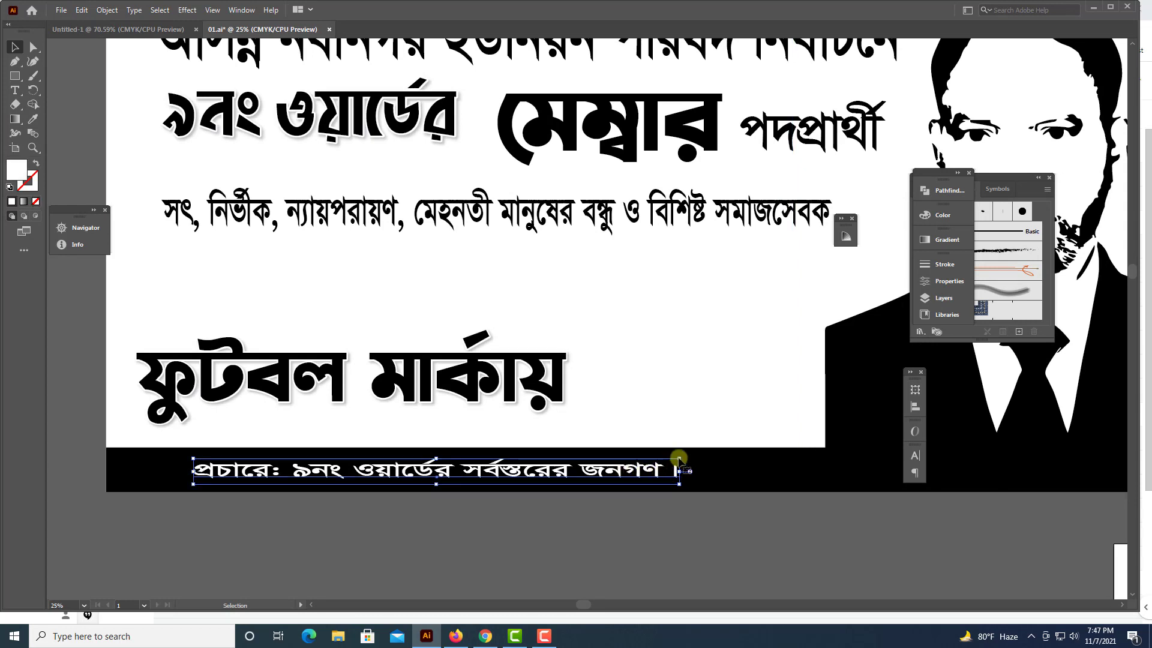
left_click_drag(677, 466, 774, 469)
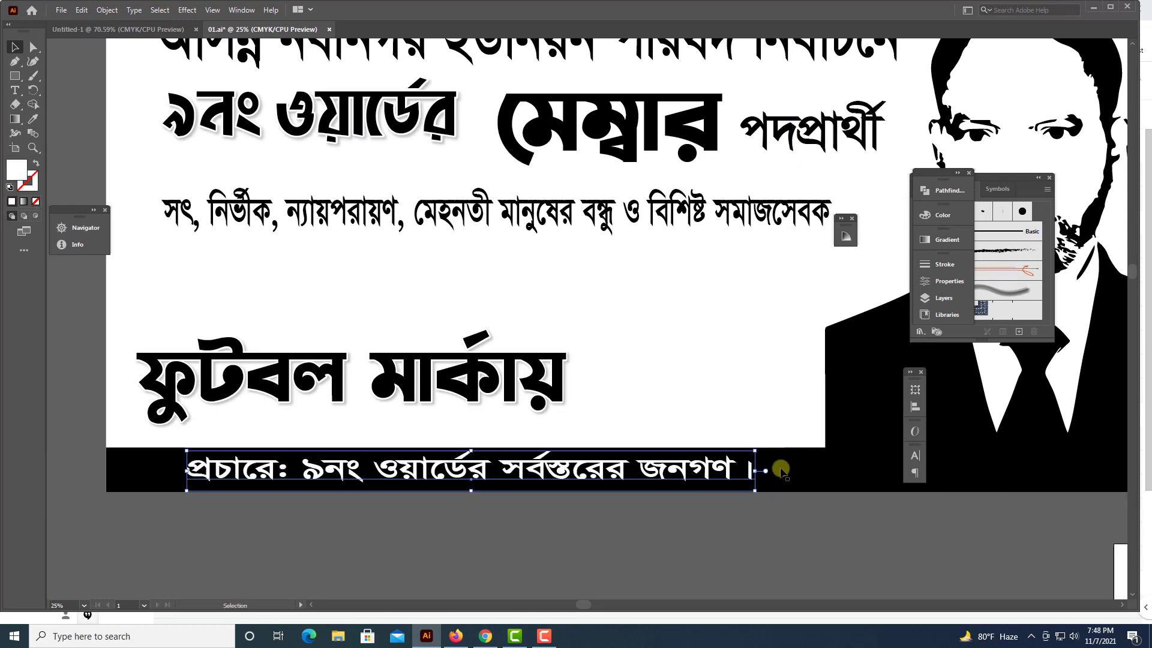
left_click(523, 453)
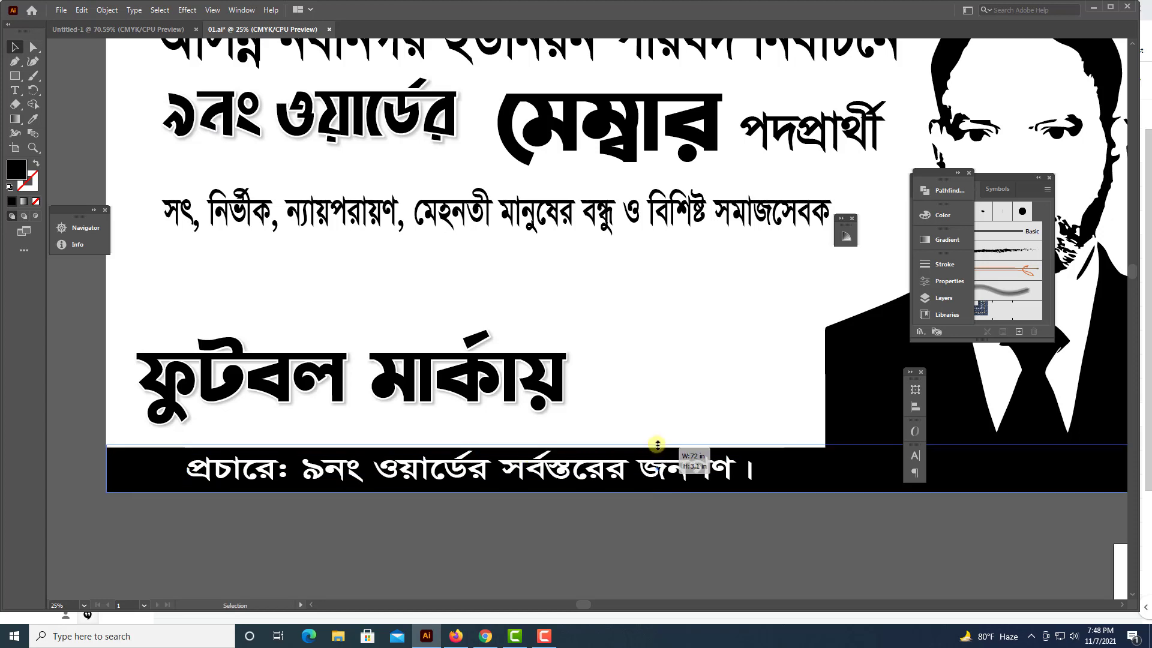
left_click_drag(657, 446, 657, 442)
left_click(648, 465)
Draw a new rectangle directly below the tagline.
key("ctrl+minus")
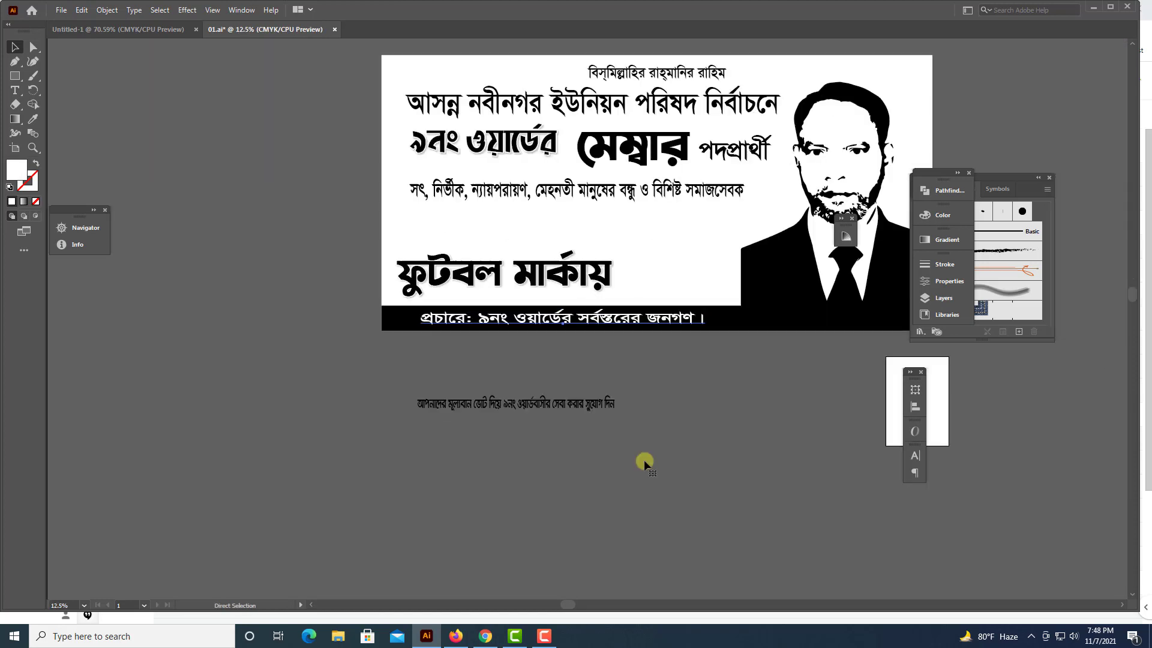
scroll(630, 465, "up", 4)
scroll(620, 469, "up", 1)
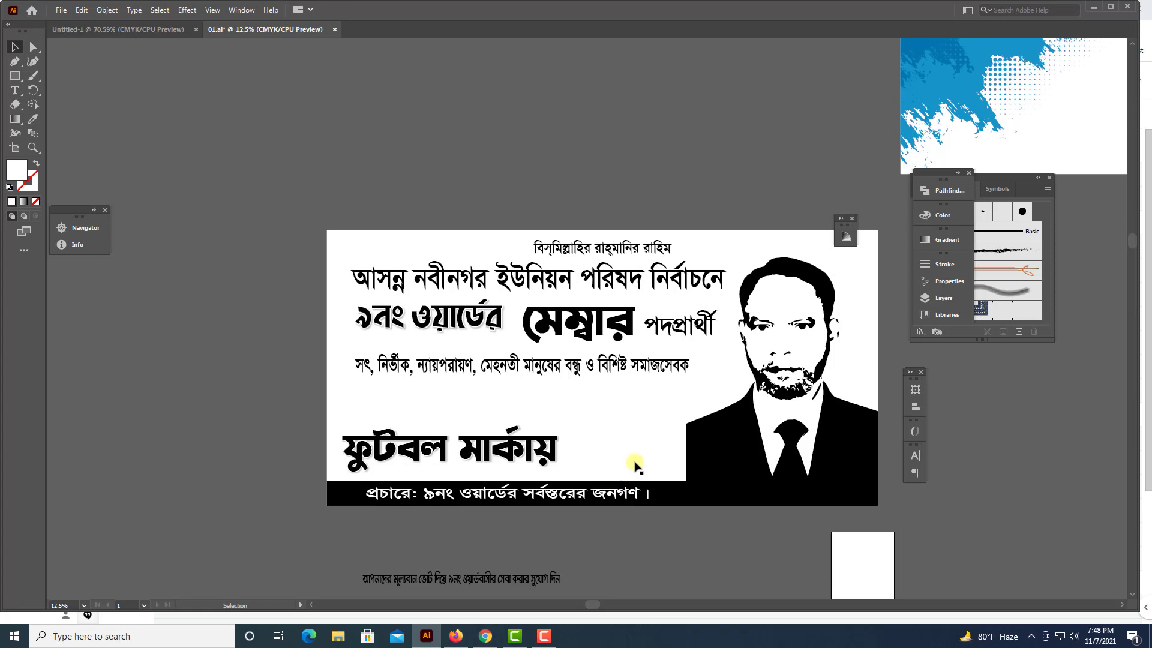
scroll(592, 404, "up", 1)
scroll(696, 406, "down", 1)
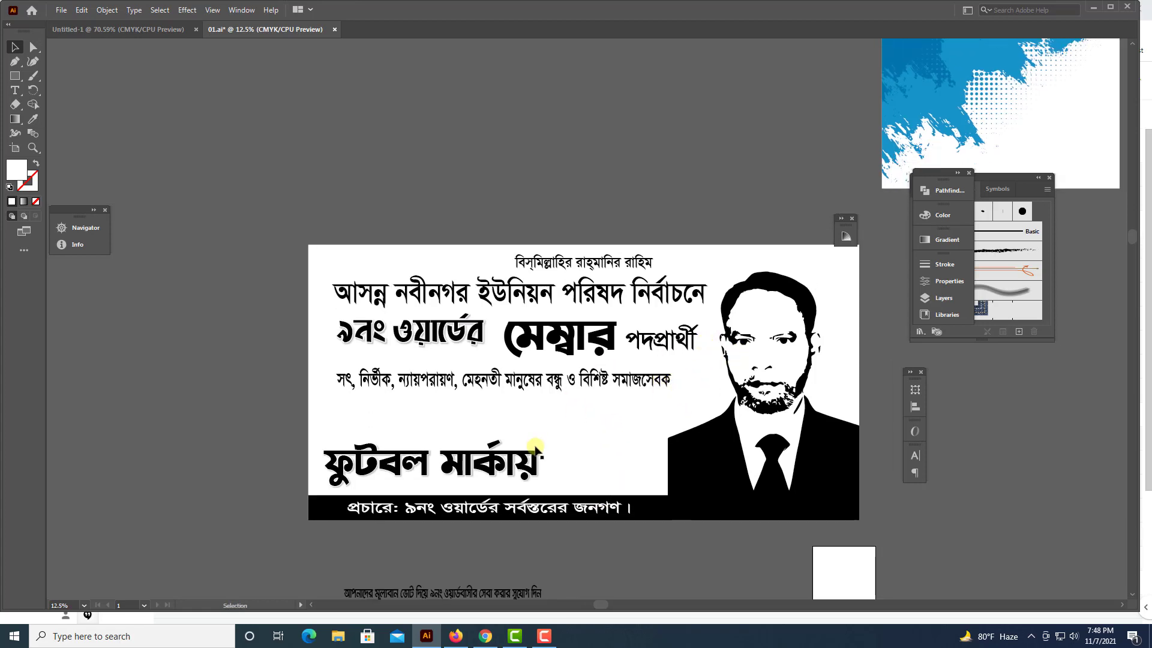
left_click(447, 407)
left_click(259, 252)
left_click(14, 81)
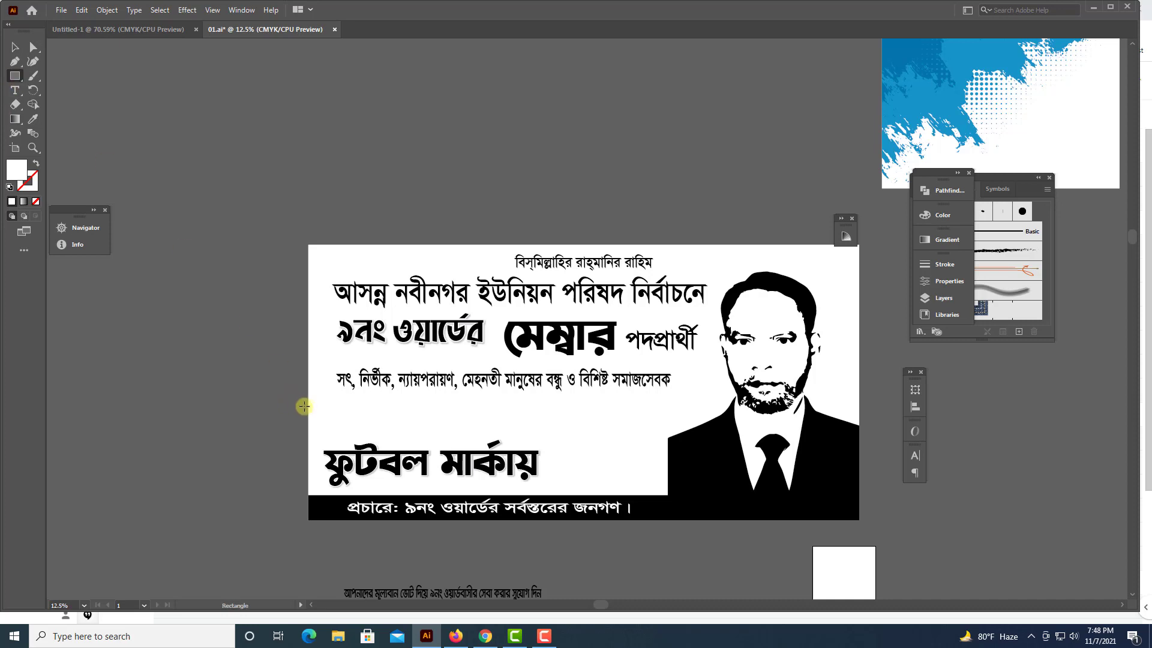
left_click_drag(308, 404, 600, 440)
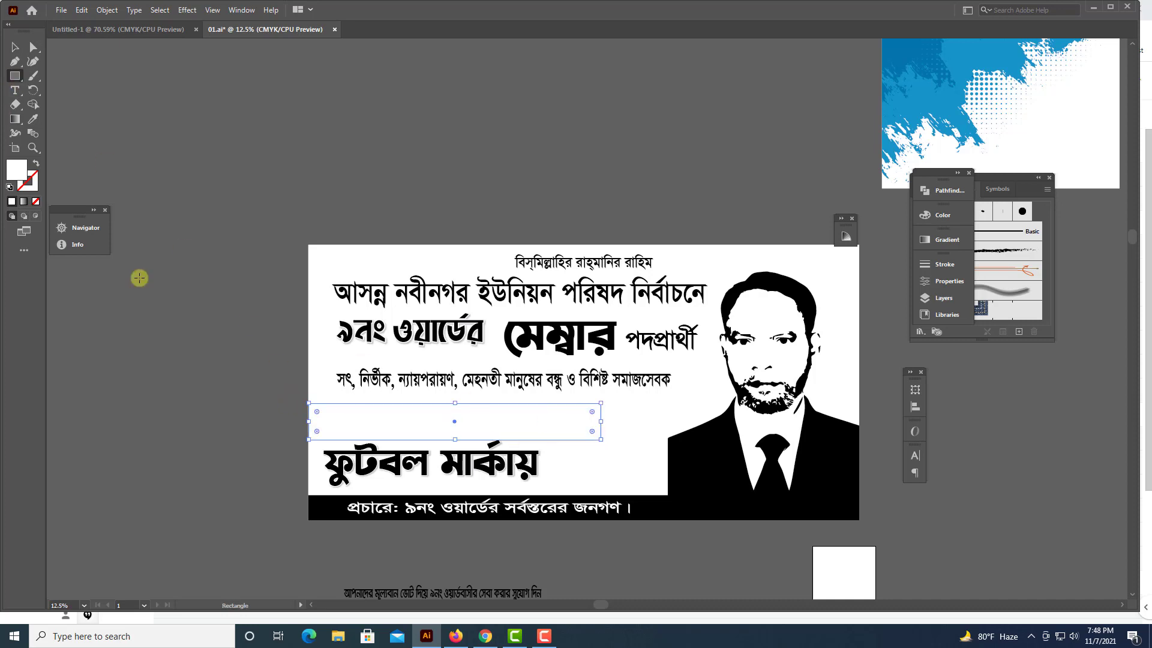
left_click(16, 47)
Widen the new rectangle, raise its top, and nudge it right.
key("ctrl+plus")
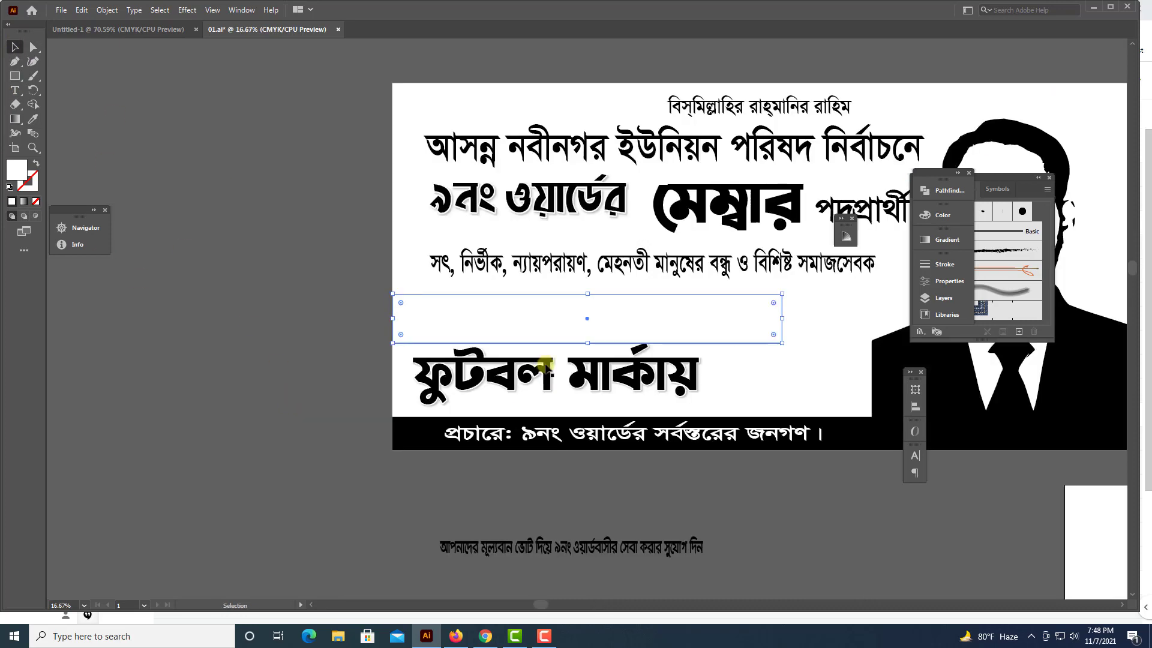
left_click_drag(714, 365, 790, 351)
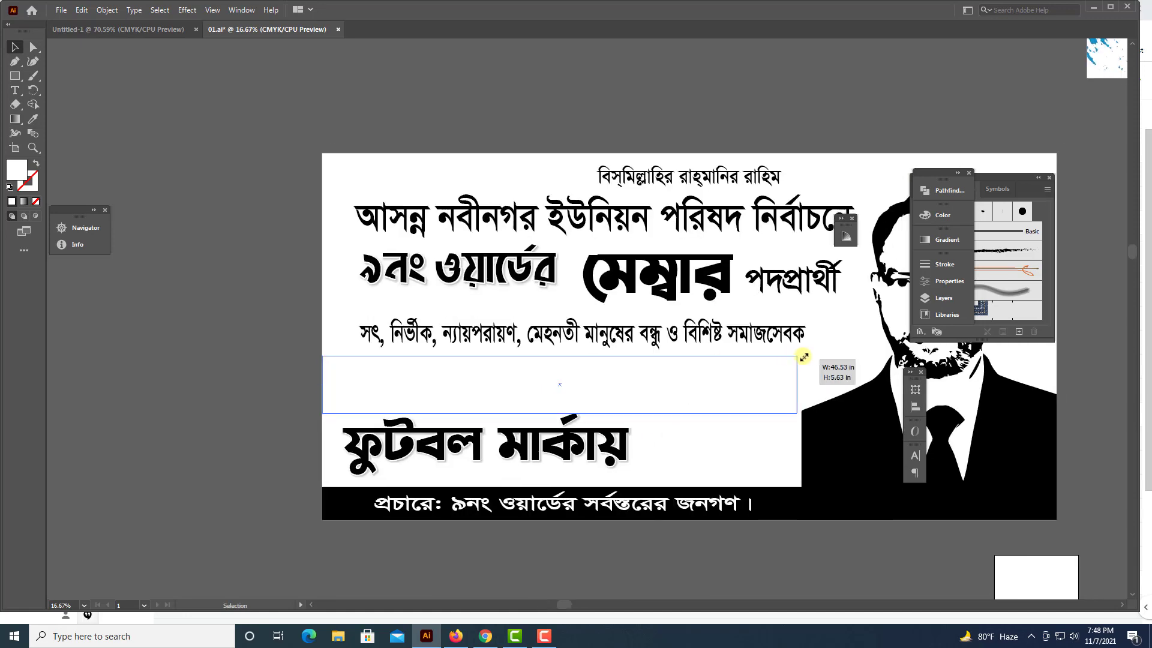
key("ctrl+plus")
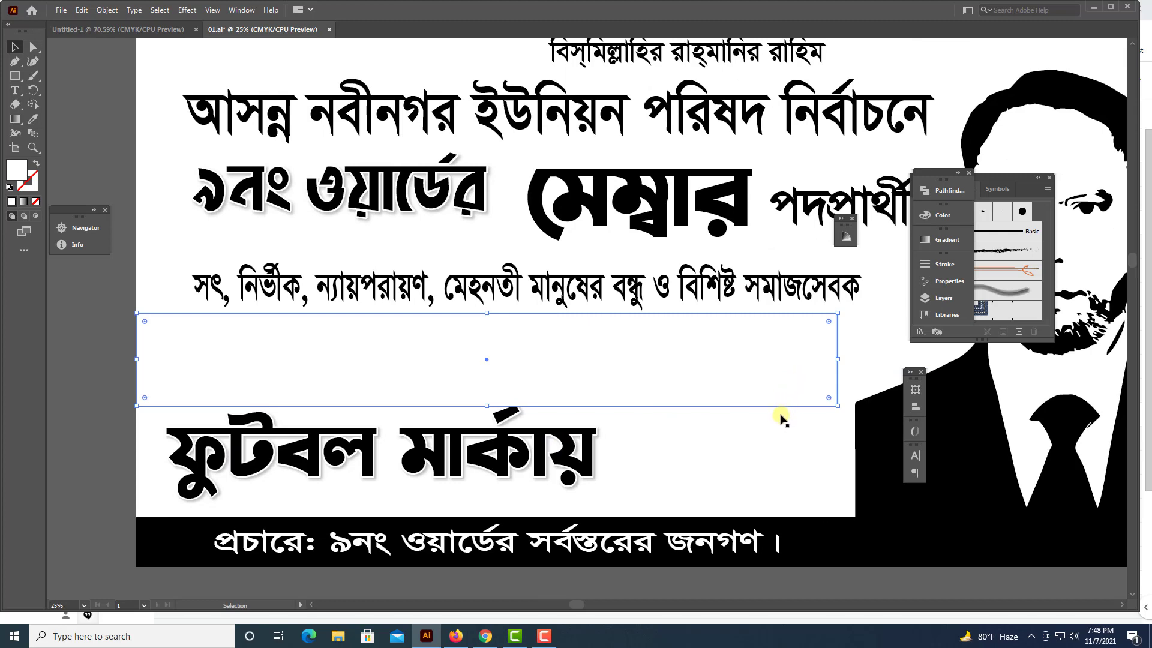
left_click_drag(669, 360, 676, 359)
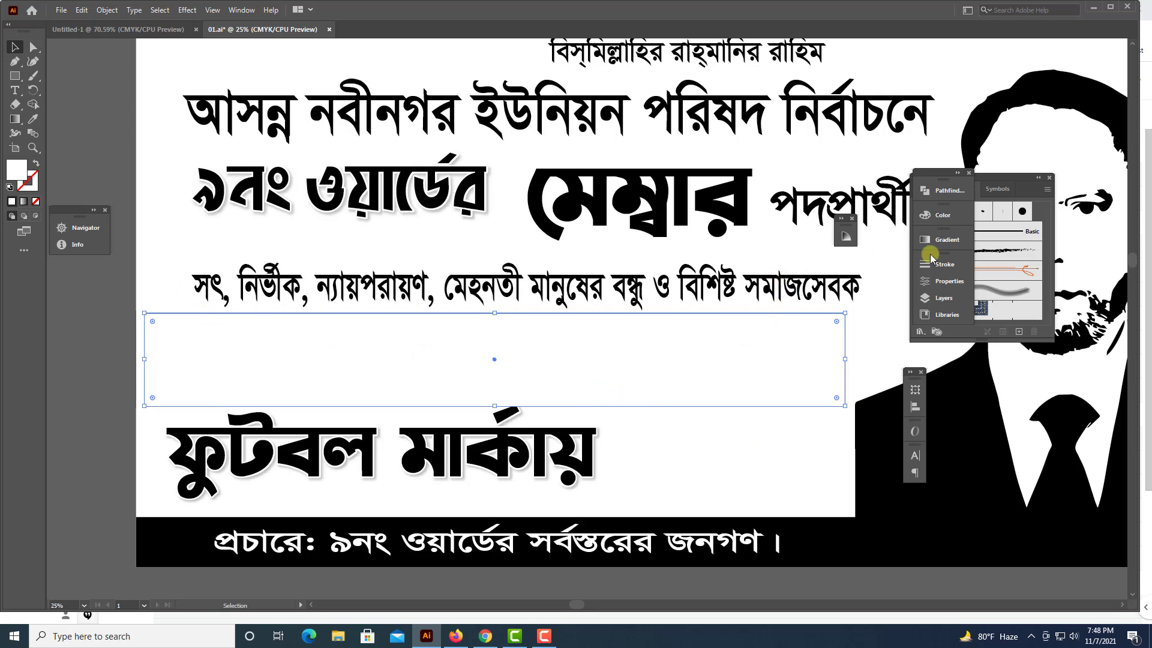
Fill the rectangle black and settle it between the tagline and ফুটবল মার্কায়.
left_click(943, 216)
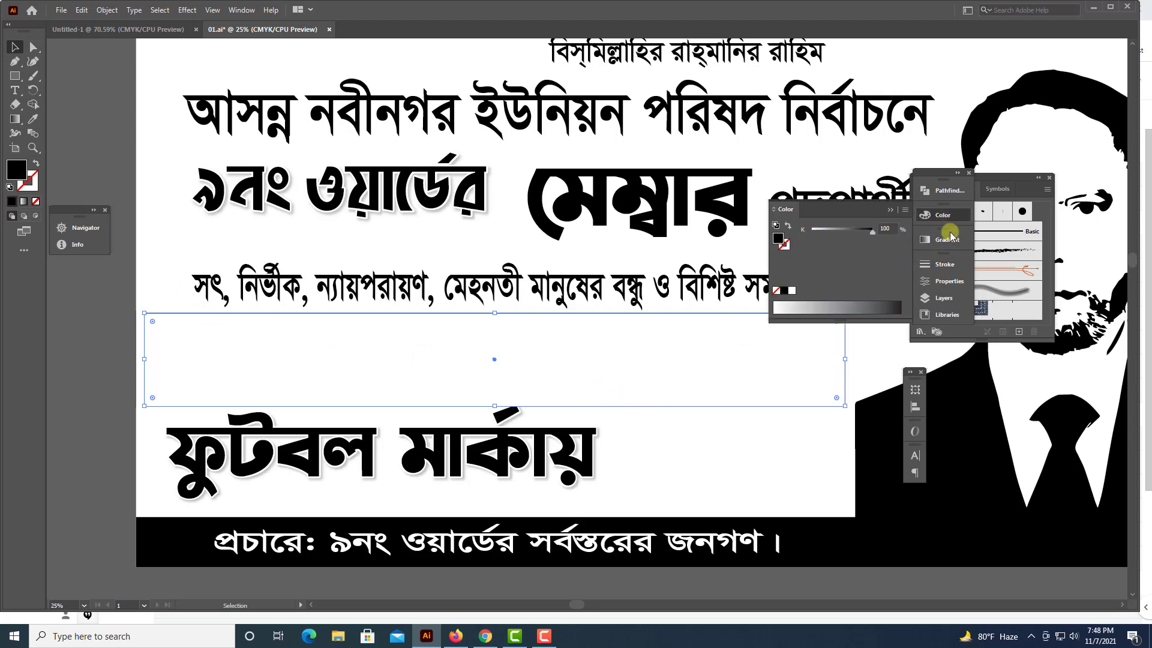
scroll(676, 432, "up", 1)
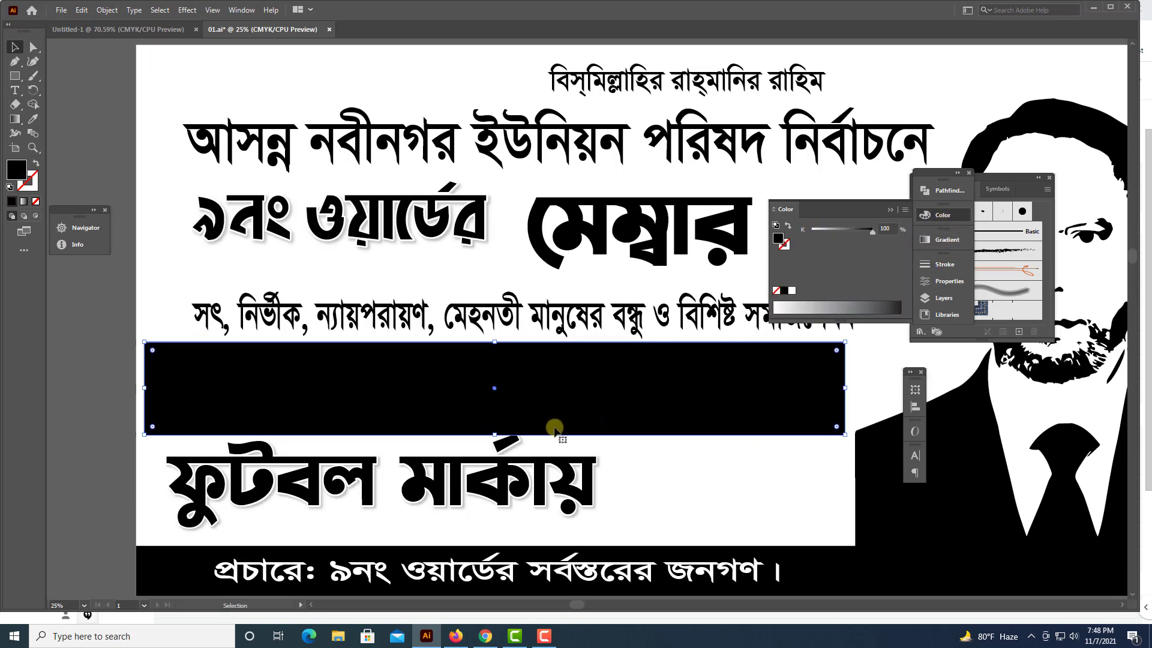
left_click(494, 400)
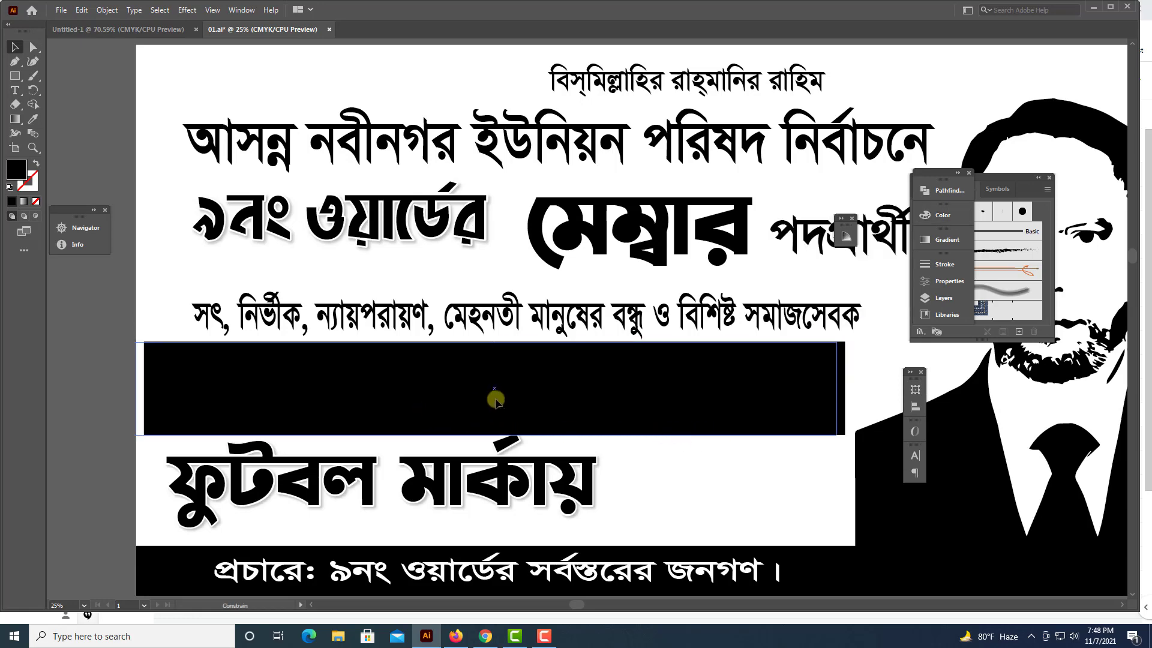
left_click_drag(495, 401, 491, 398)
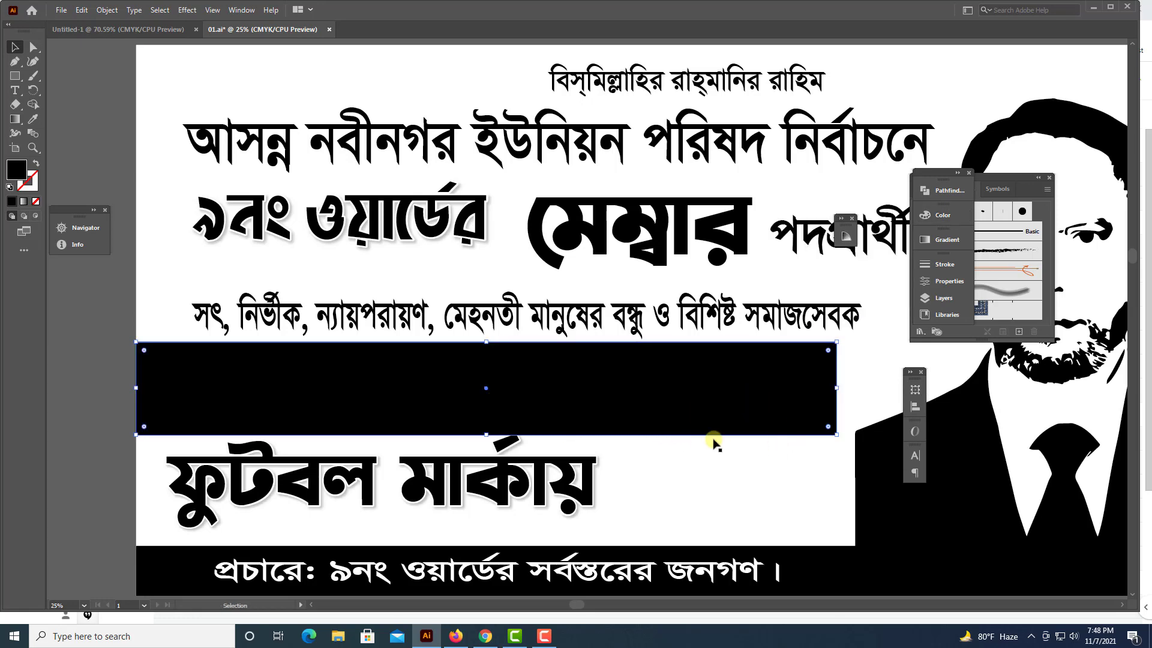
key("ctrl+minus")
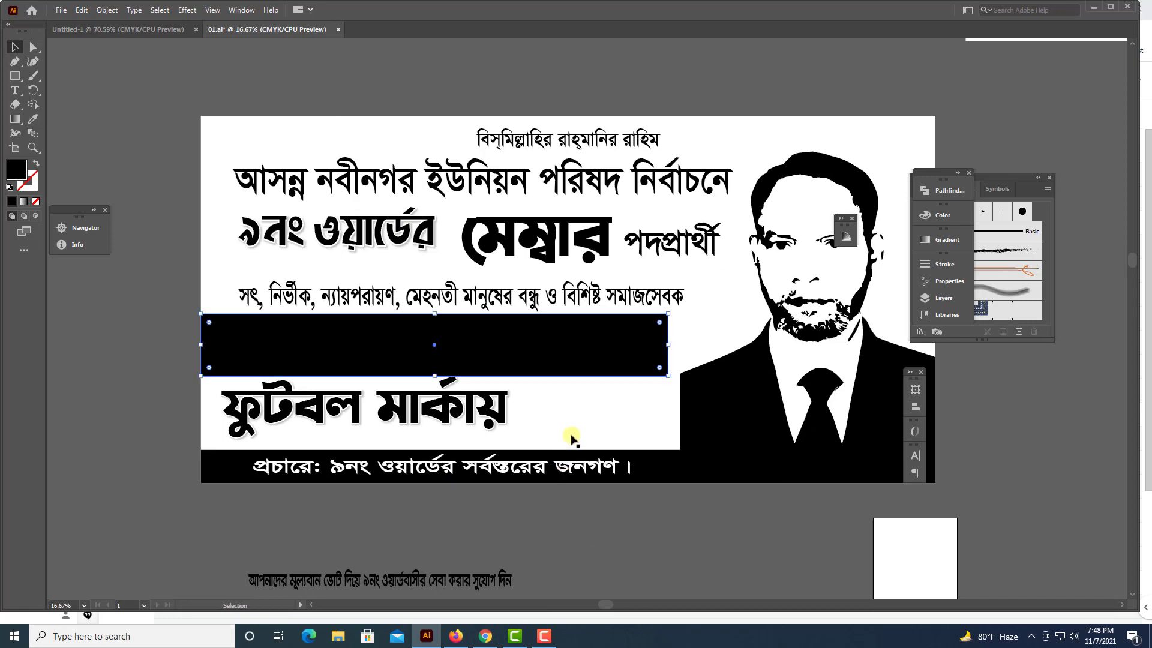
In Outline view, drag the black bar's top-right anchor left to slant its end.
scroll(572, 439, "up", 2)
scroll(663, 442, "up", 1)
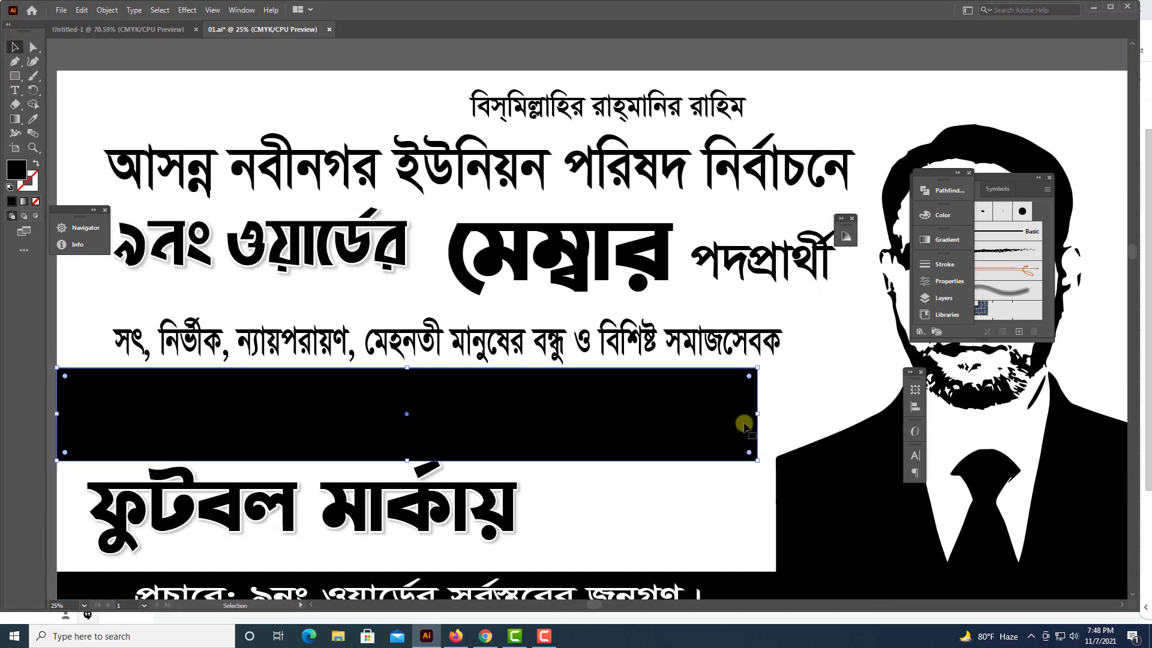
left_click_drag(761, 415, 768, 416)
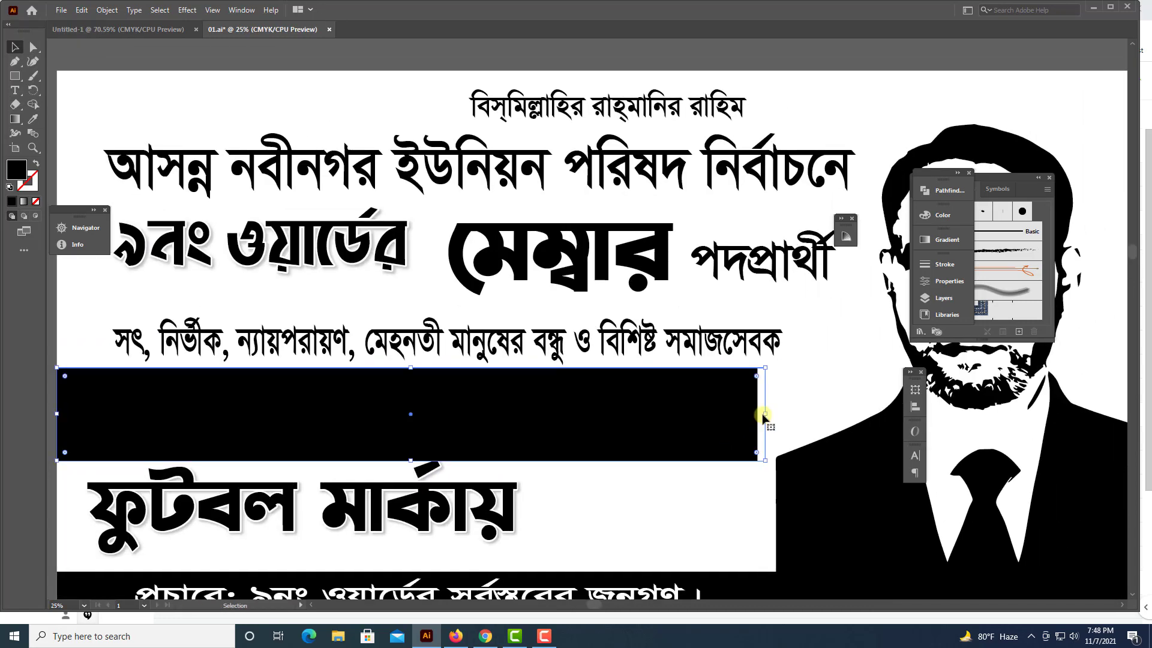
key("ctrl+y")
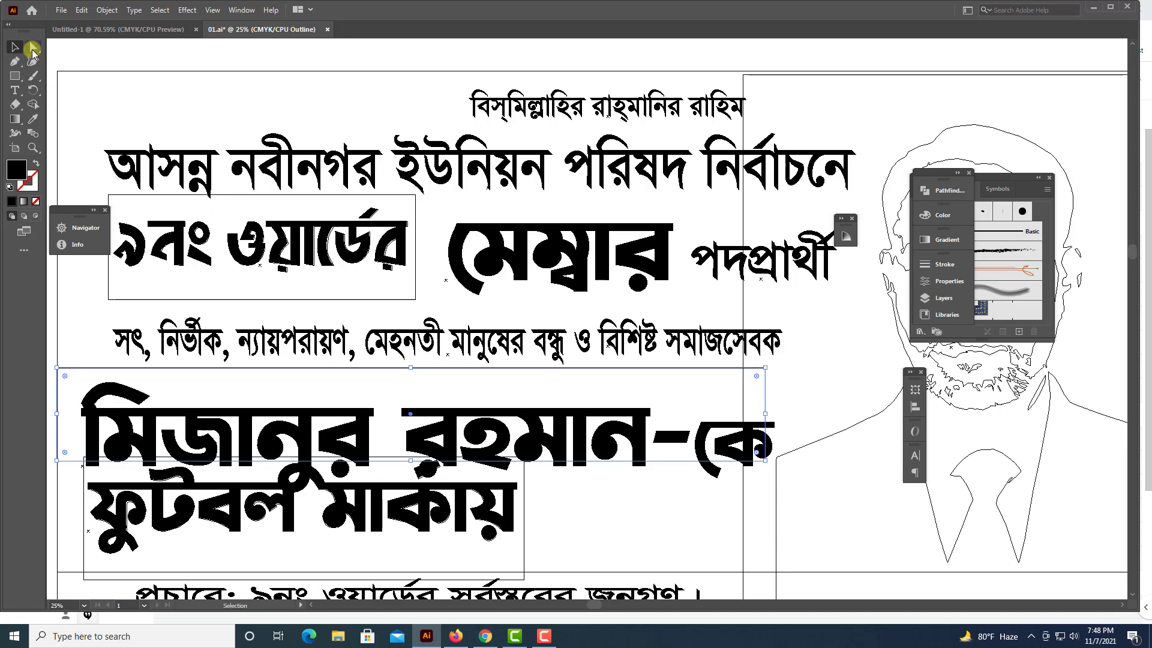
left_click(32, 50)
left_click(741, 373)
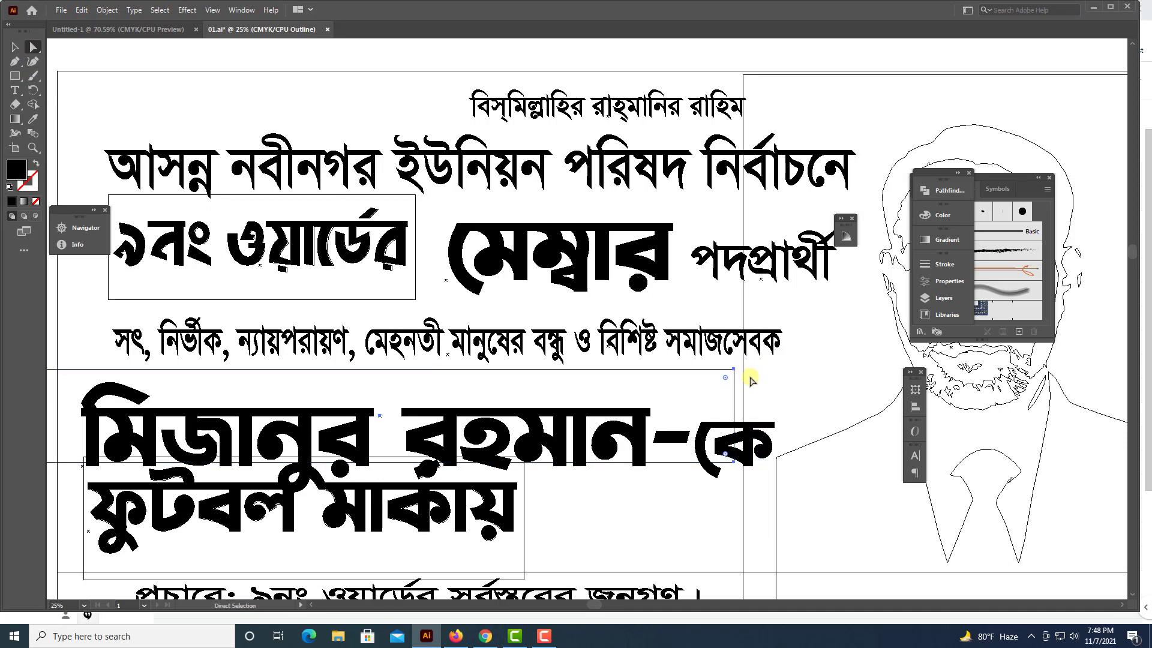
left_click_drag(765, 369, 691, 367)
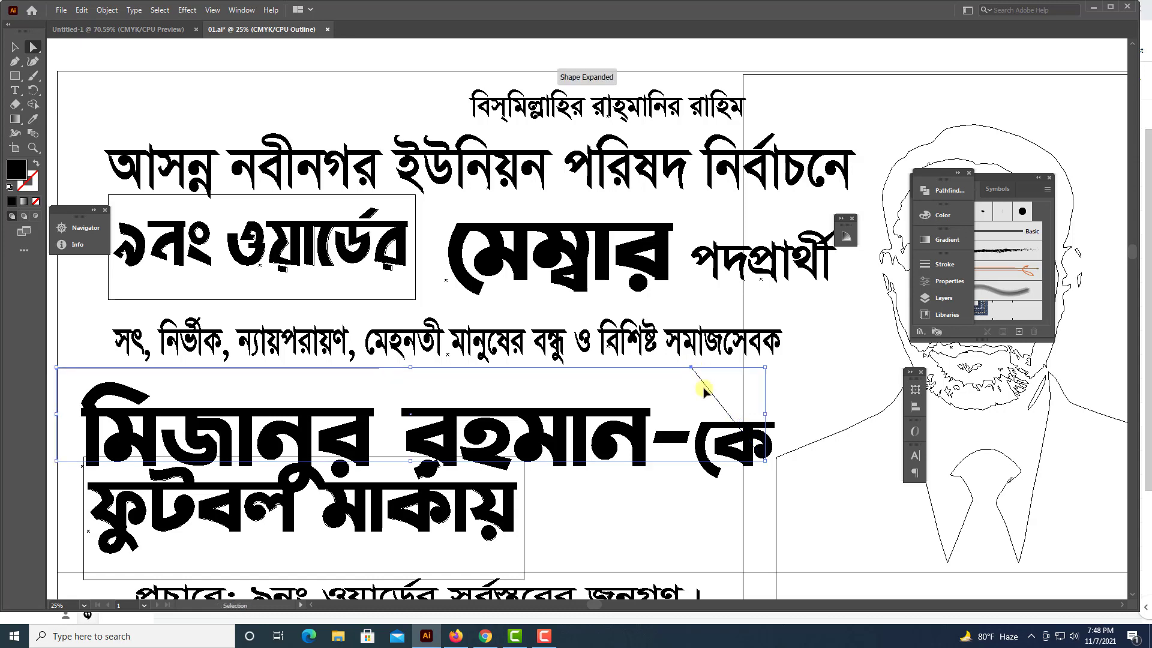
Return to Preview, view the whole banner, then switch to Outline to reveal the hidden name text.
key("ctrl+y")
left_click(15, 47)
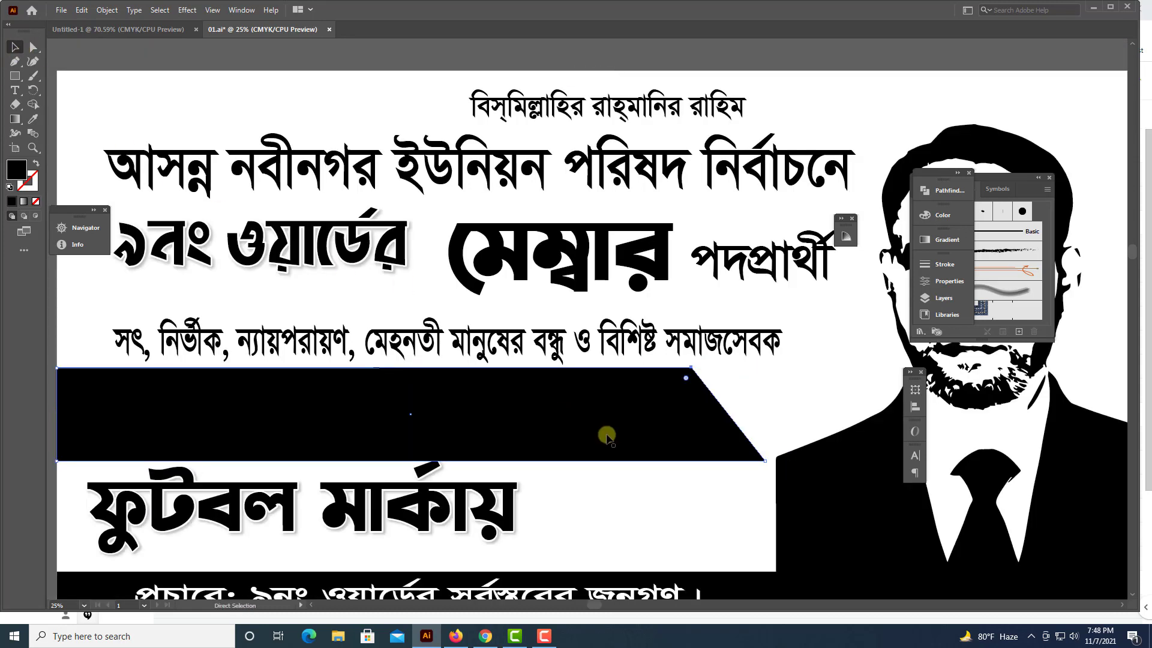
key("ctrl+minus")
left_click(545, 542)
left_click_drag(510, 516, 607, 531)
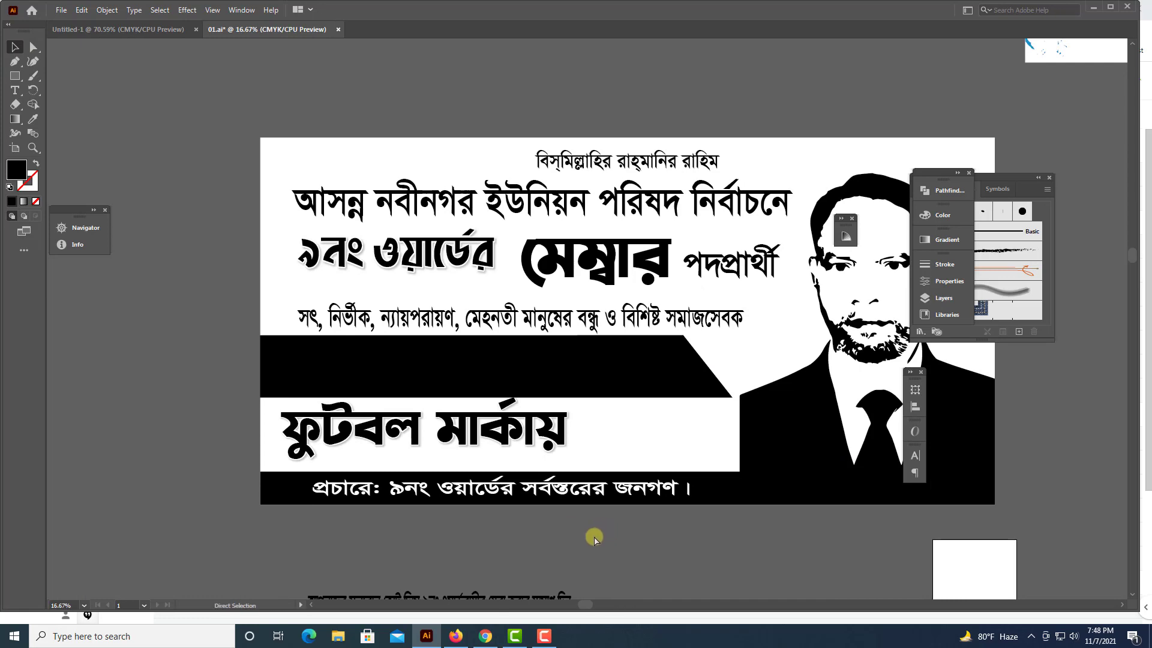
key("ctrl+y")
Shrink the candidate-name headline and extend the black bar downward to hold it.
left_click(557, 377)
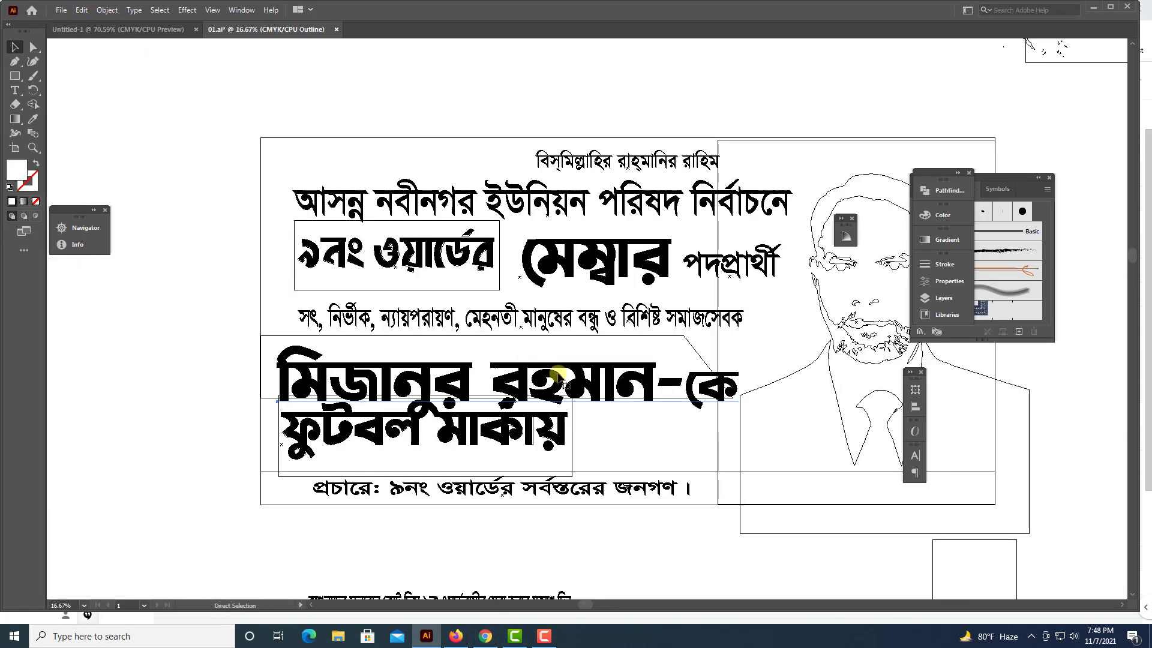
key("ctrl+y")
key("ctrl+plus")
scroll(568, 377, "up", 3)
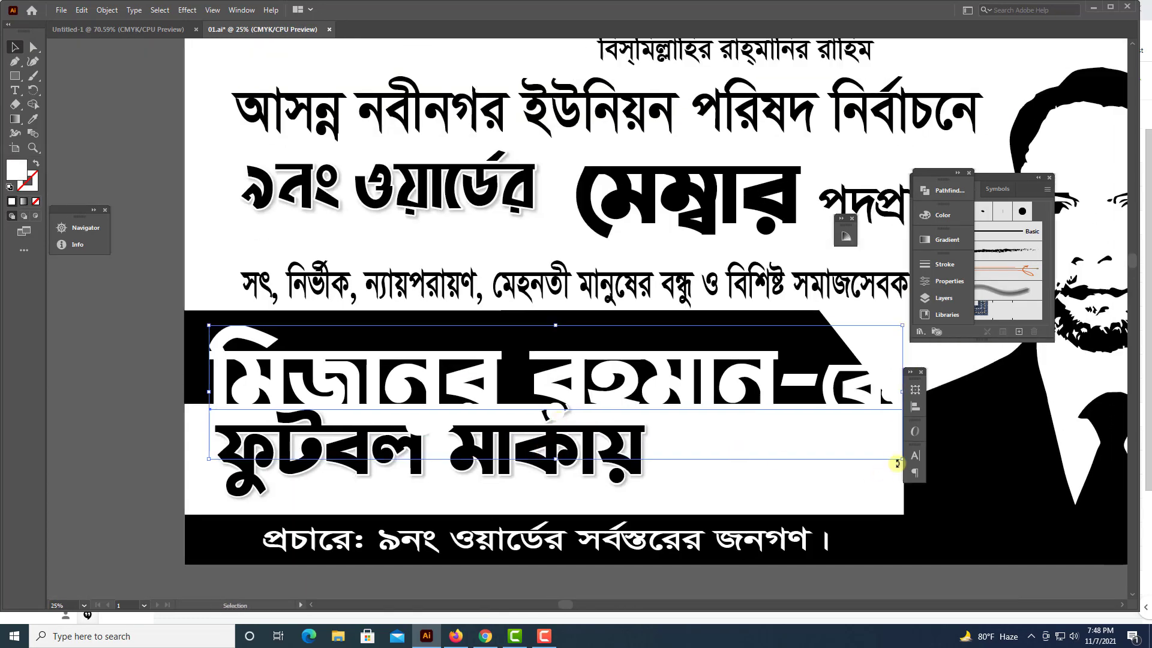
scroll(897, 460, "right", 2)
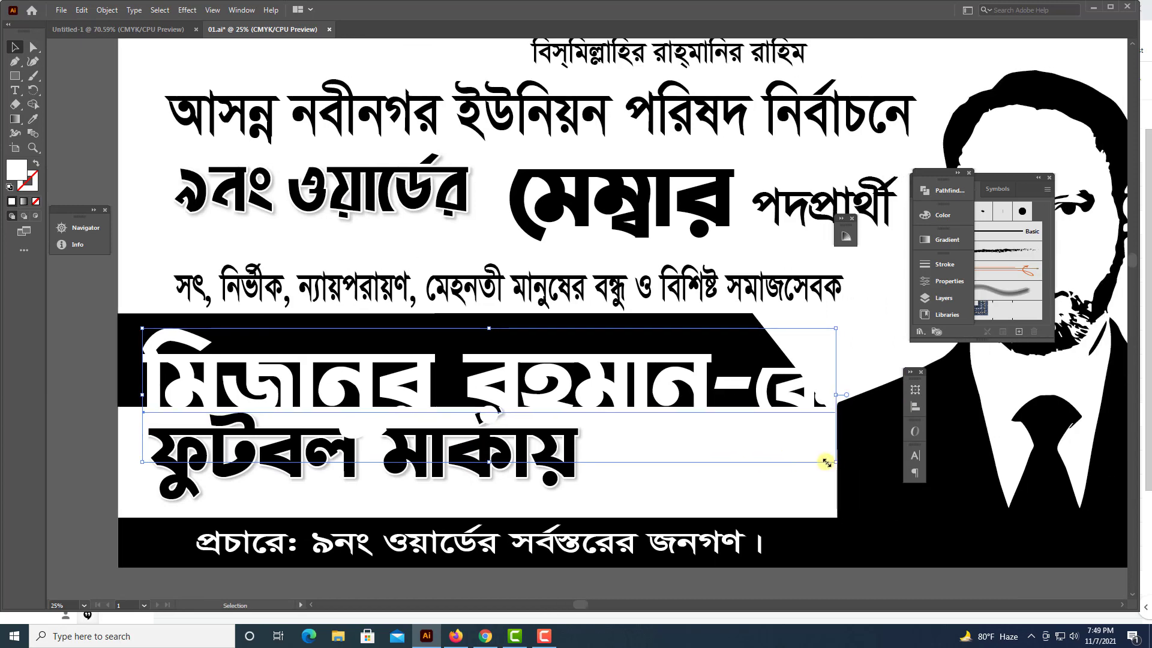
left_click_drag(827, 462, 825, 413)
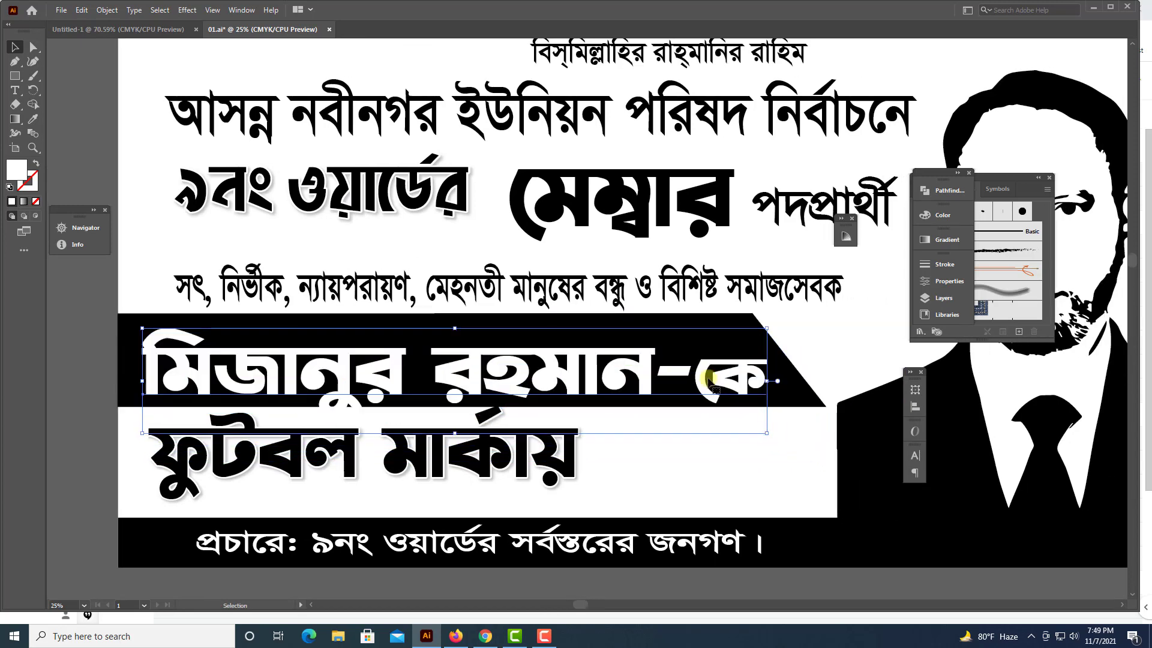
left_click(823, 412)
left_click_drag(827, 407, 775, 445)
Scale down the ফুটবল মার্কায় text block.
left_click(767, 414)
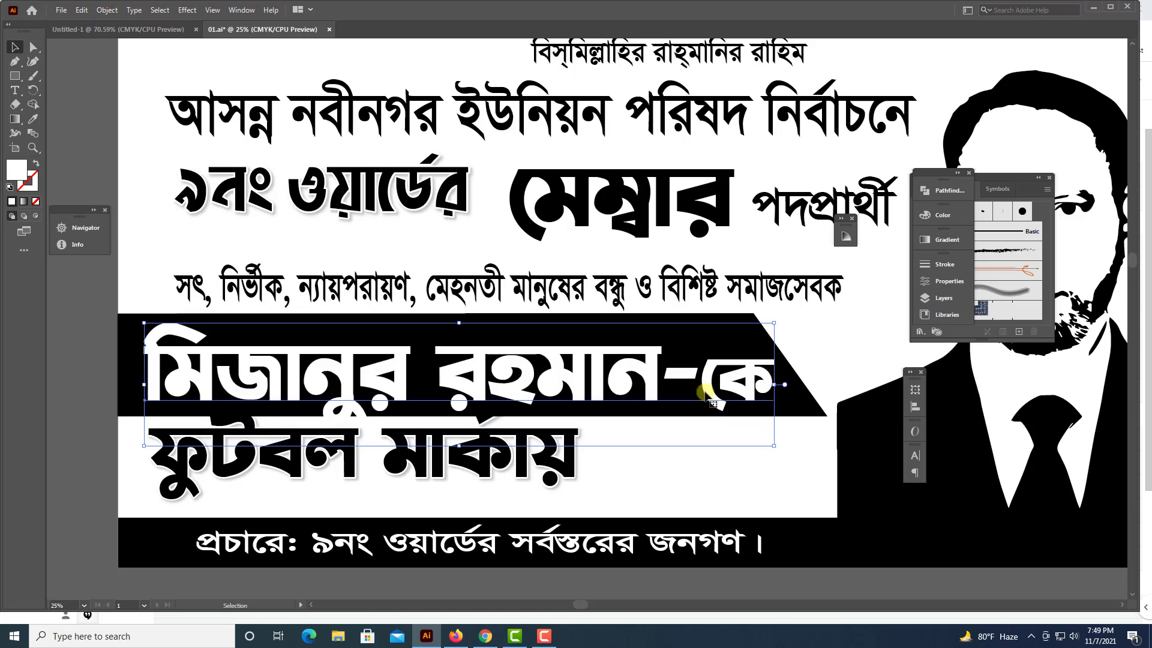
left_click(811, 401)
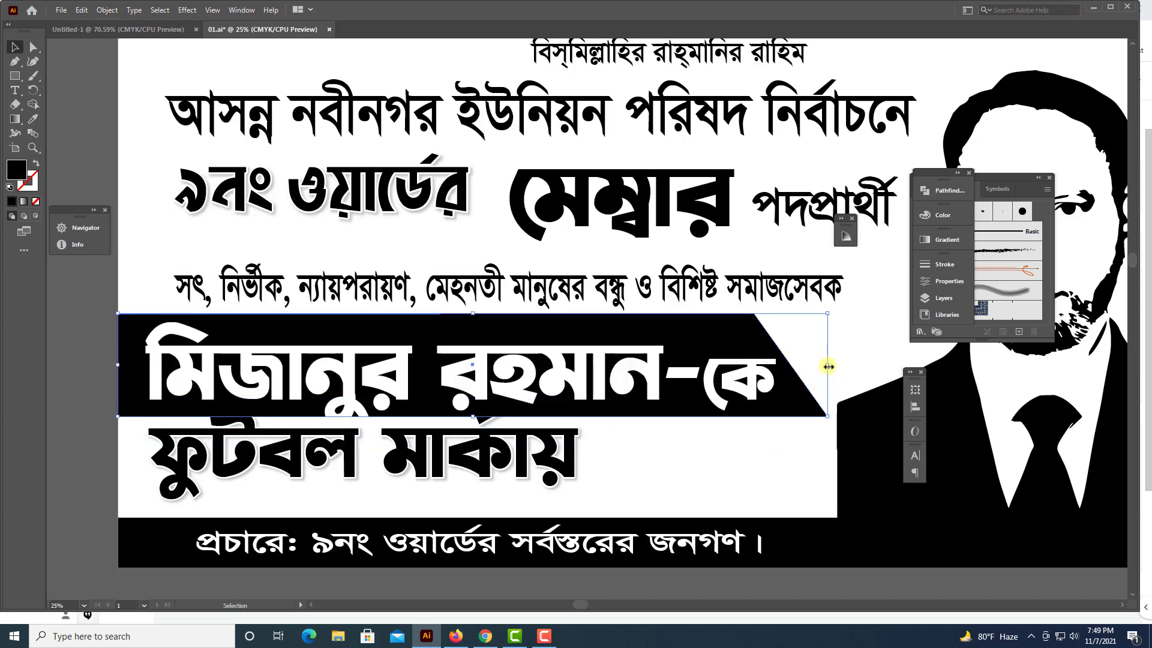
left_click(703, 388)
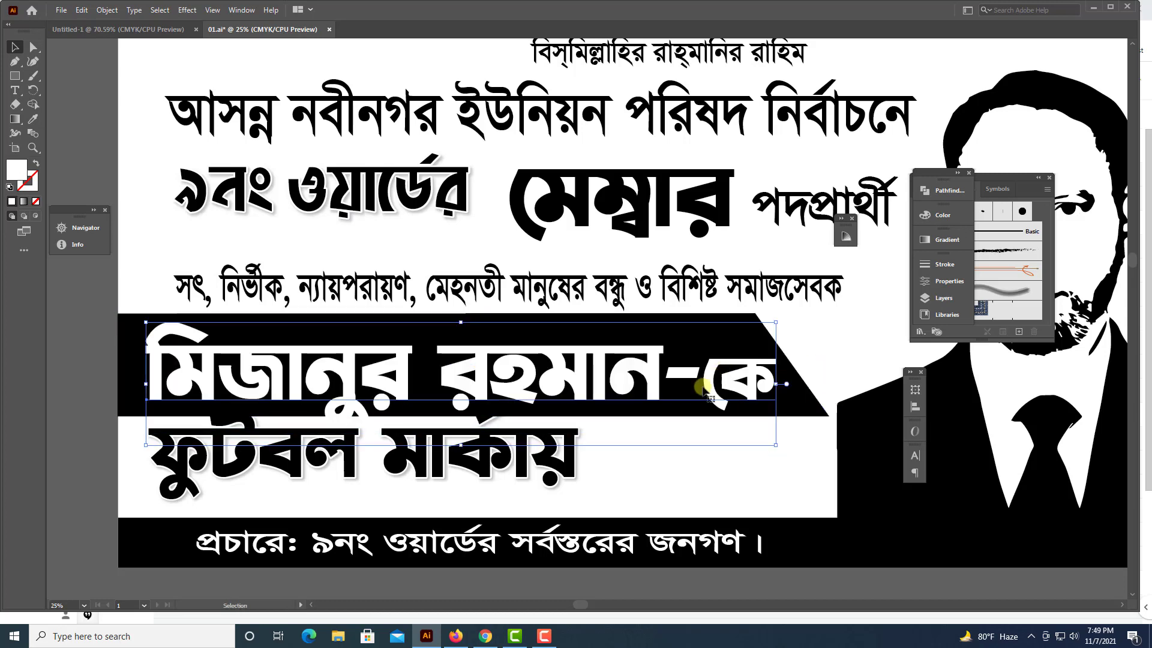
left_click(558, 465)
left_click_drag(587, 403, 540, 414)
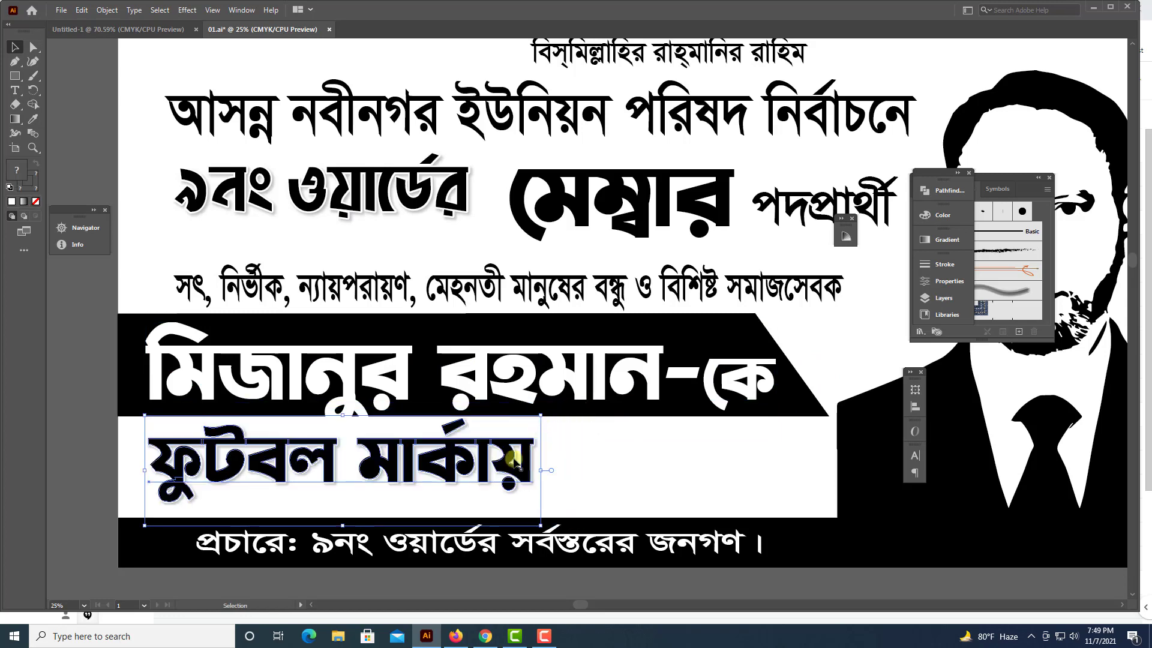
scroll(454, 479, "up", 2)
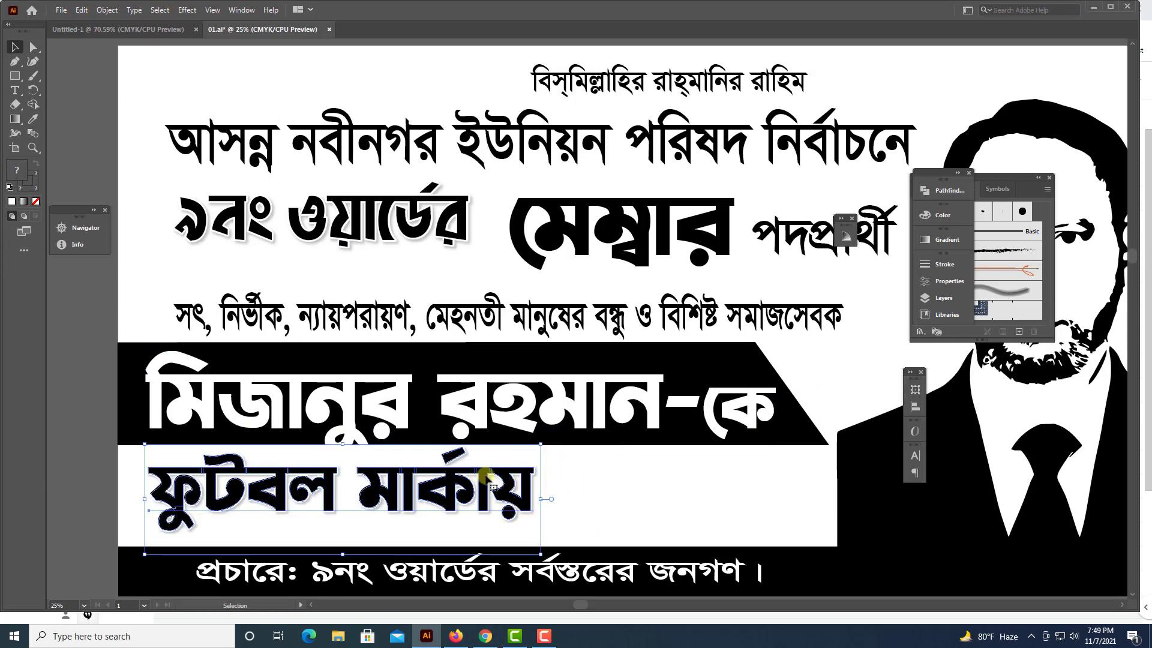
scroll(454, 478, "up", 1)
Squash the candidate-name text vertically, then zoom out.
left_click(555, 456)
left_click_drag(463, 502, 463, 491)
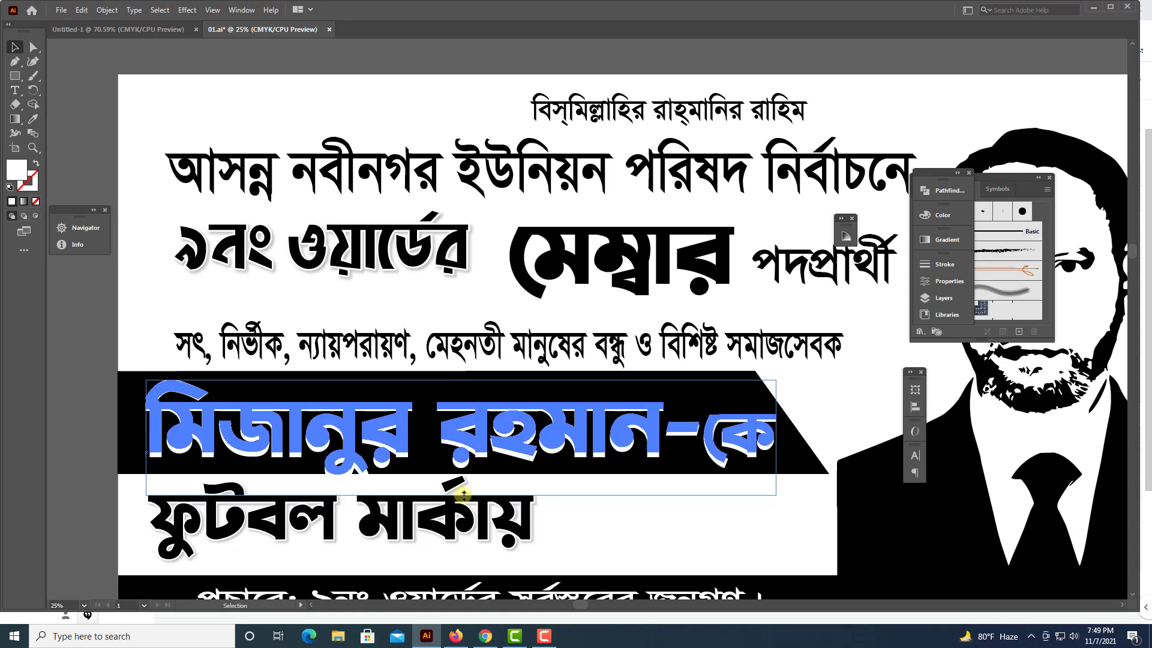
key("a")
key("ctrl+minus")
key("v")
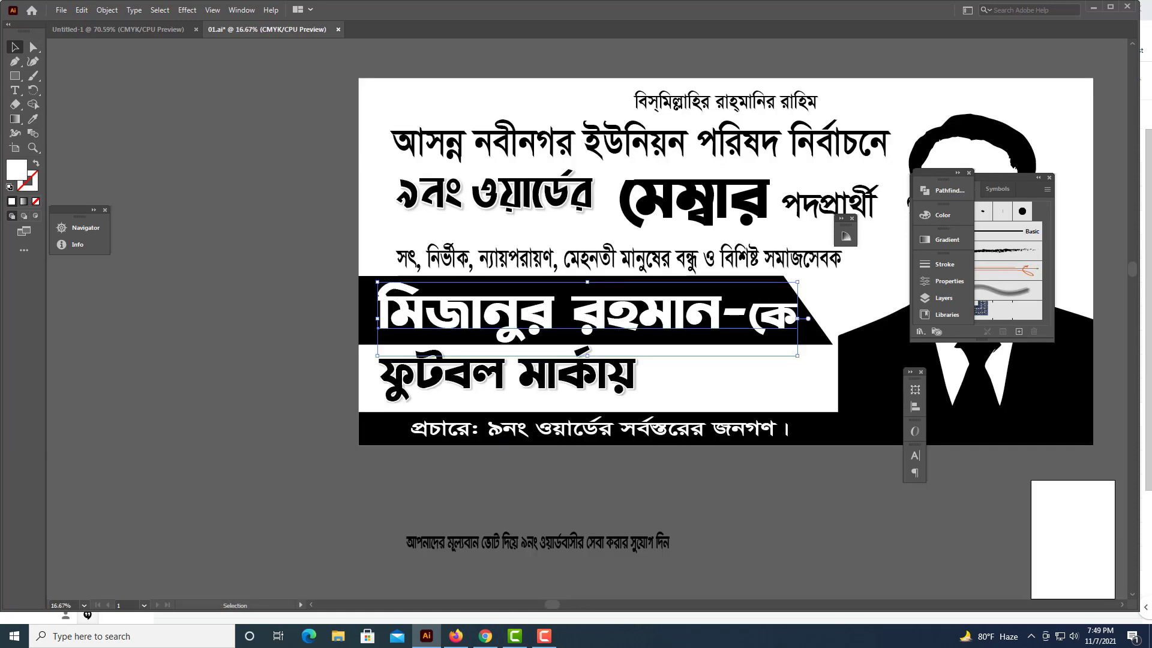
Move the ফুটবল মার্কায় text to the right and zoom out around the banner.
scroll(698, 328, "up", 3)
scroll(698, 328, "right", 4)
scroll(540, 336, "up", 2)
scroll(540, 336, "right", 2)
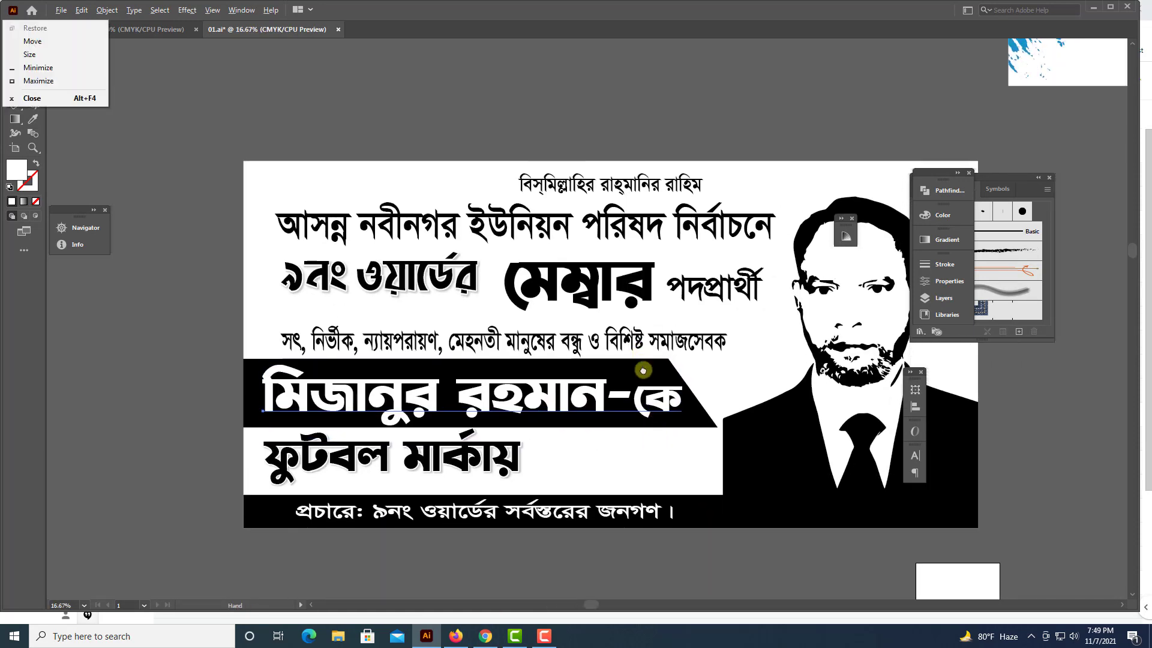
scroll(366, 338, "up", 1)
left_click(428, 364)
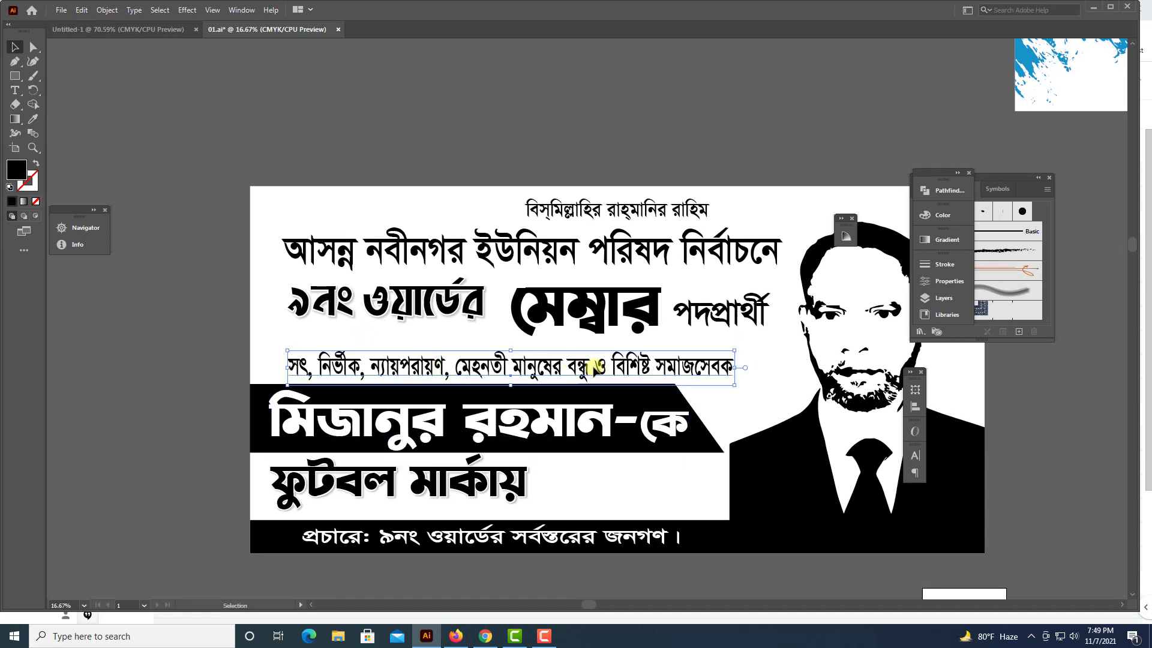
mouse_move(387, 486)
left_mouse_down()
mouse_move(425, 480)
mouse_move(445, 505)
left_mouse_up()
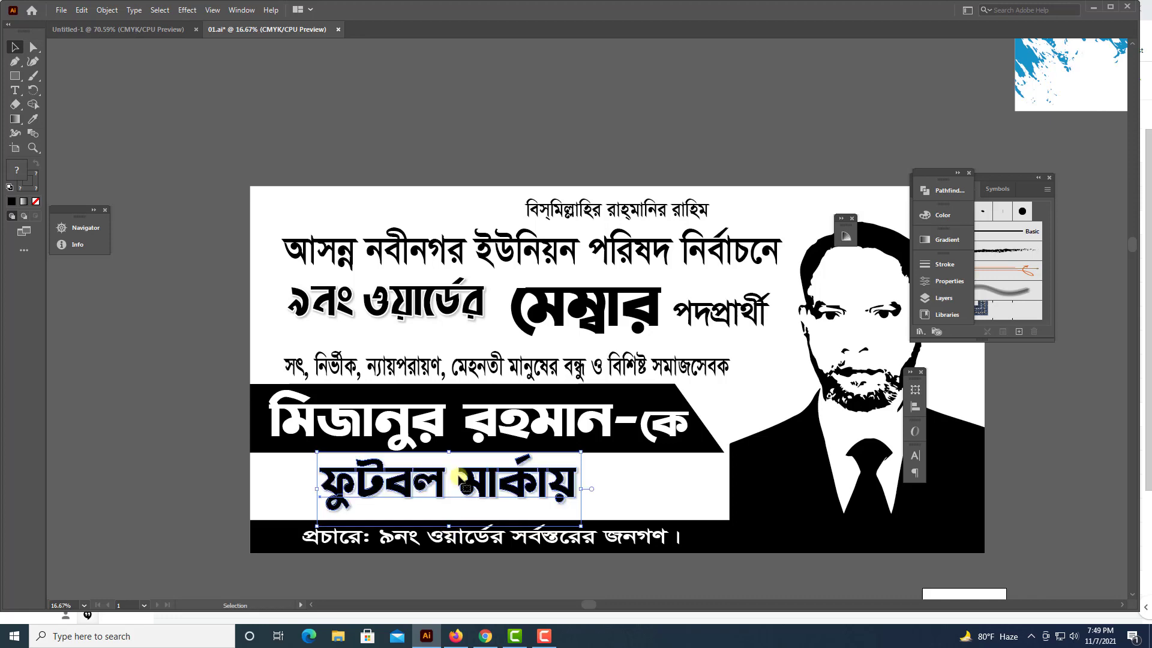
key("ctrl+minus")
Drag the football graphic onto the banner beside ফুটবল মার্কায়.
scroll(505, 498, "up", 2)
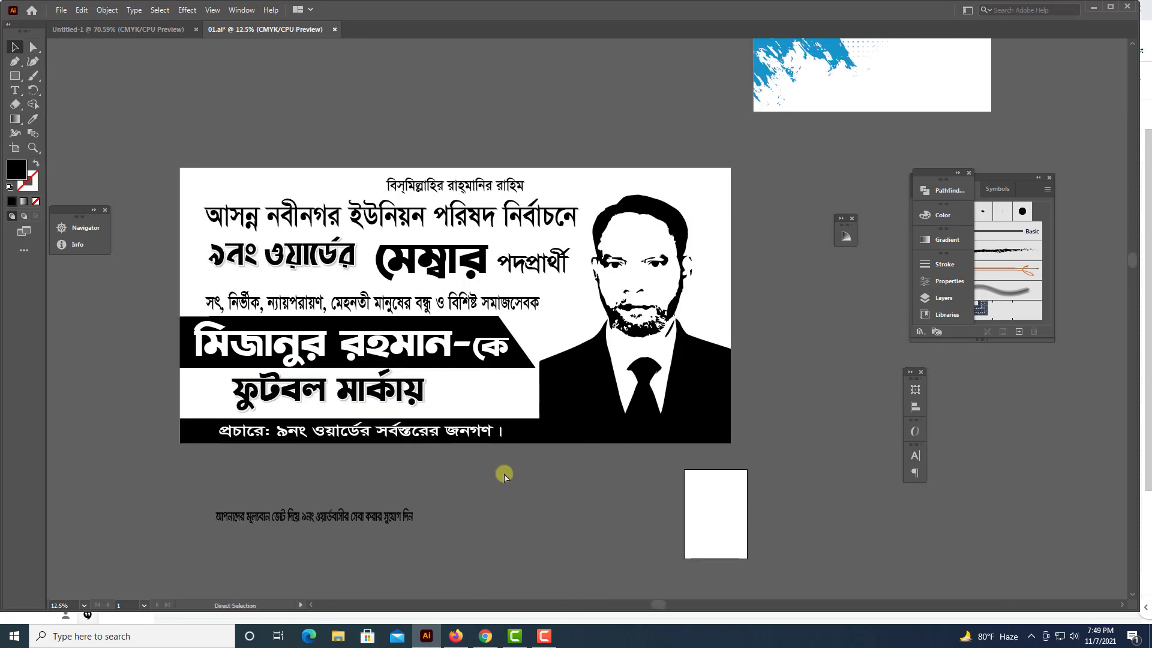
key("ctrl+minus")
left_click_drag(952, 488, 285, 456)
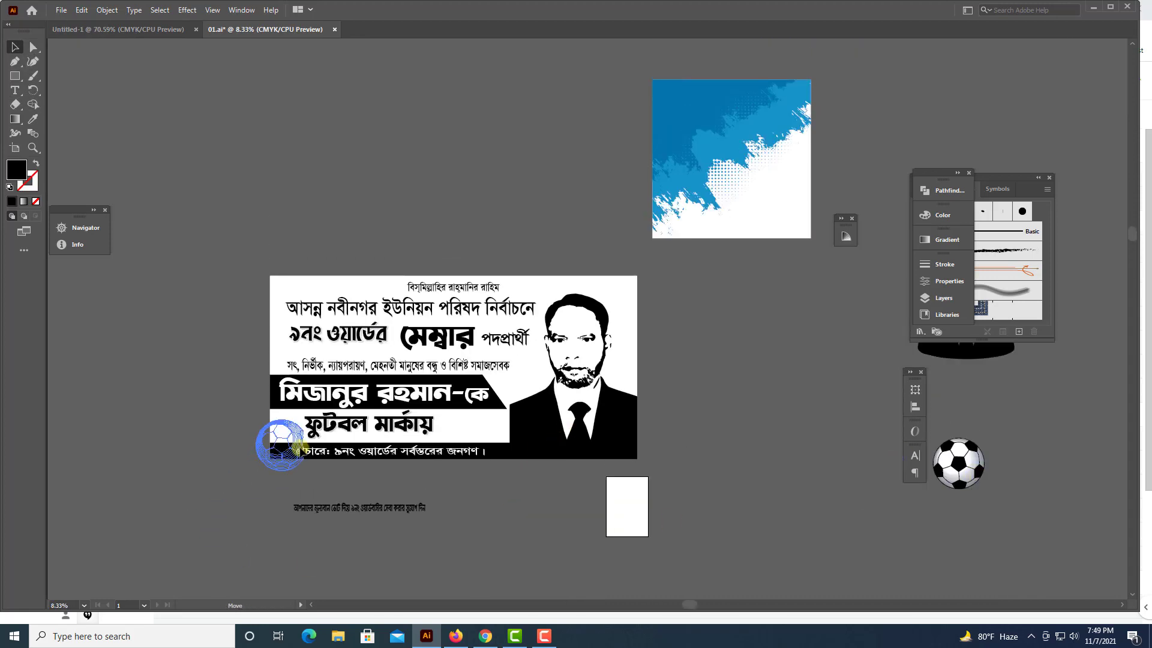
key("ctrl+plus")
key("ctrl+plus")
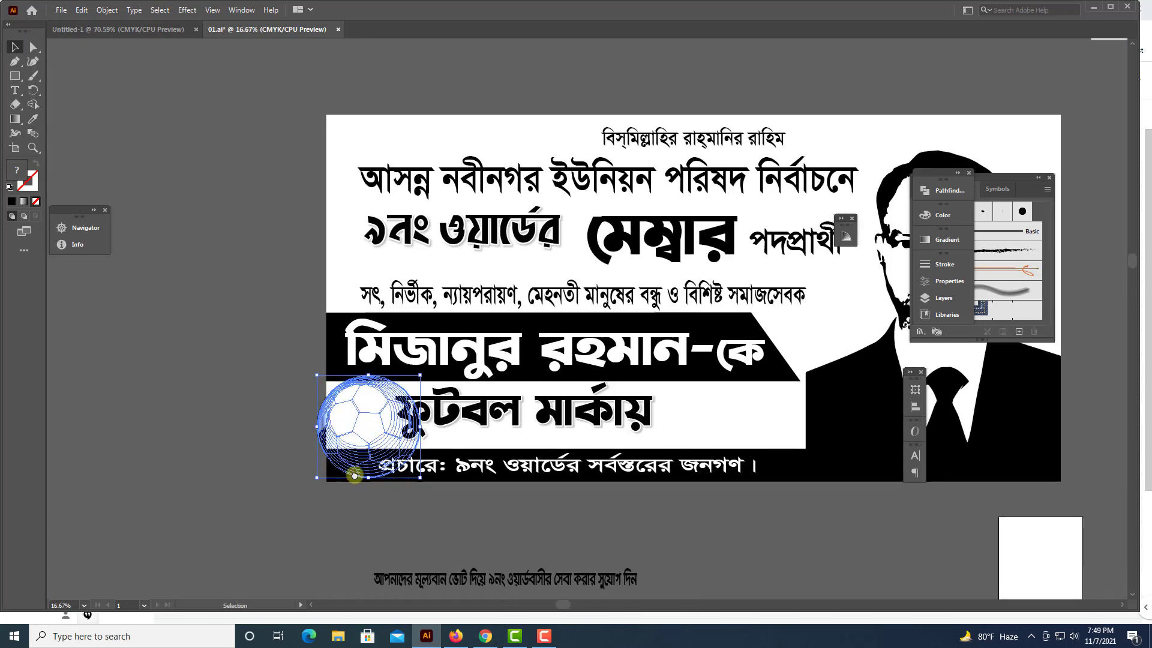
key("ctrl+plus")
Scale the football down around its centre and position it beside the text.
left_click(354, 475)
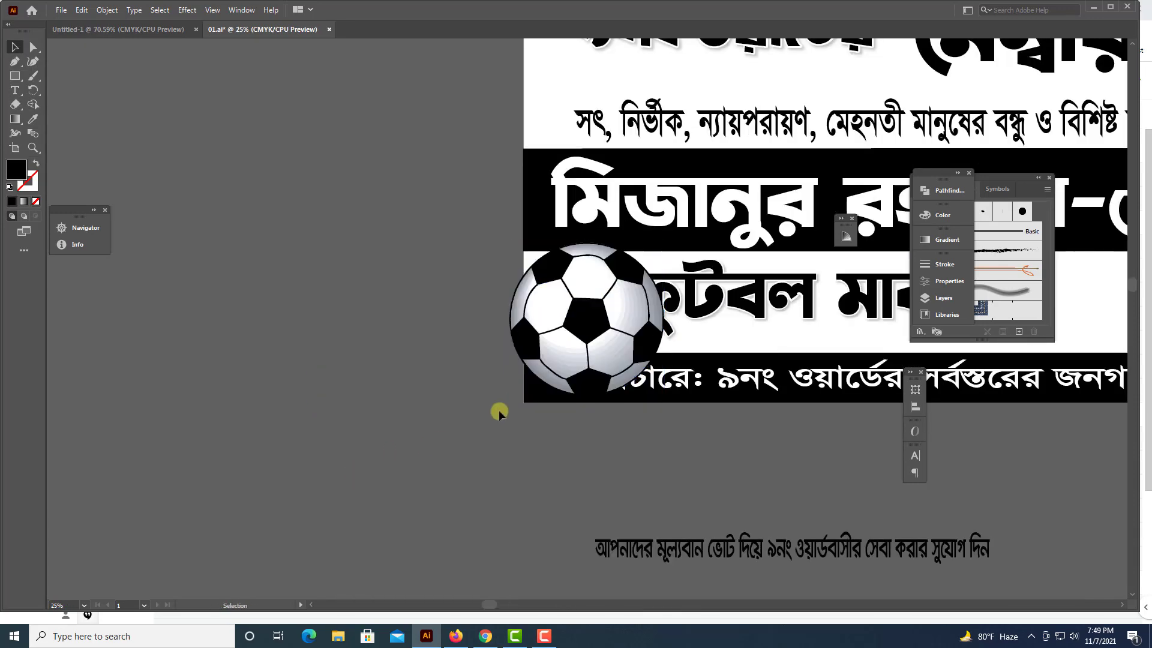
key("a")
left_click(420, 444)
key("ctrl+plus")
left_click(605, 368)
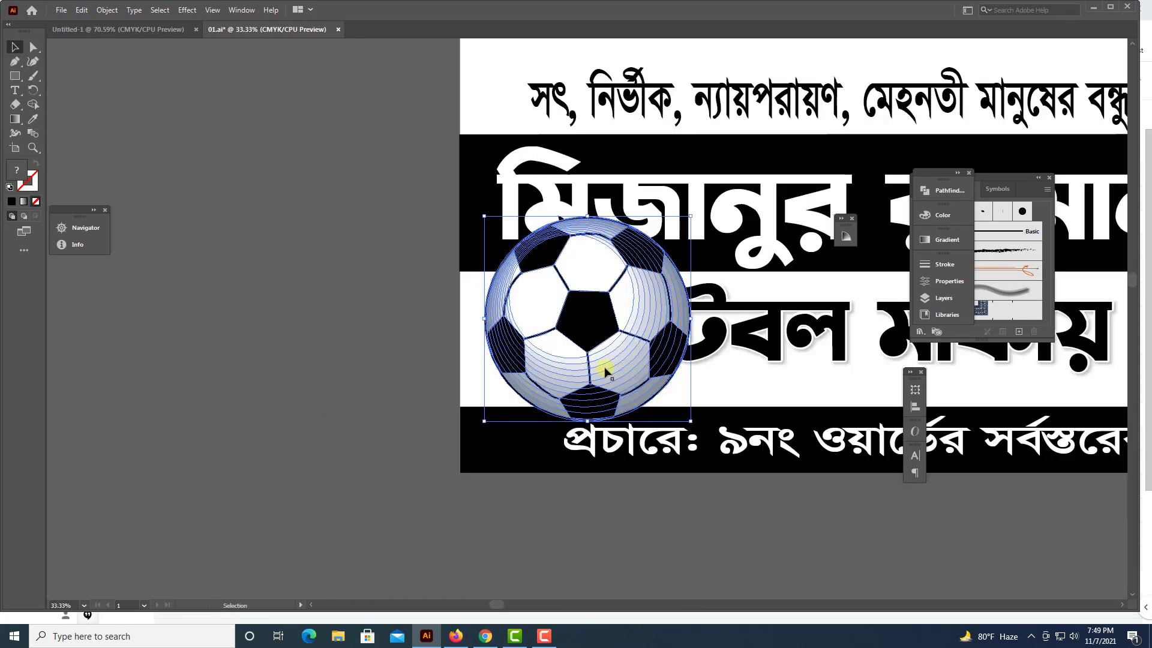
key("v")
key("ctrl+plus")
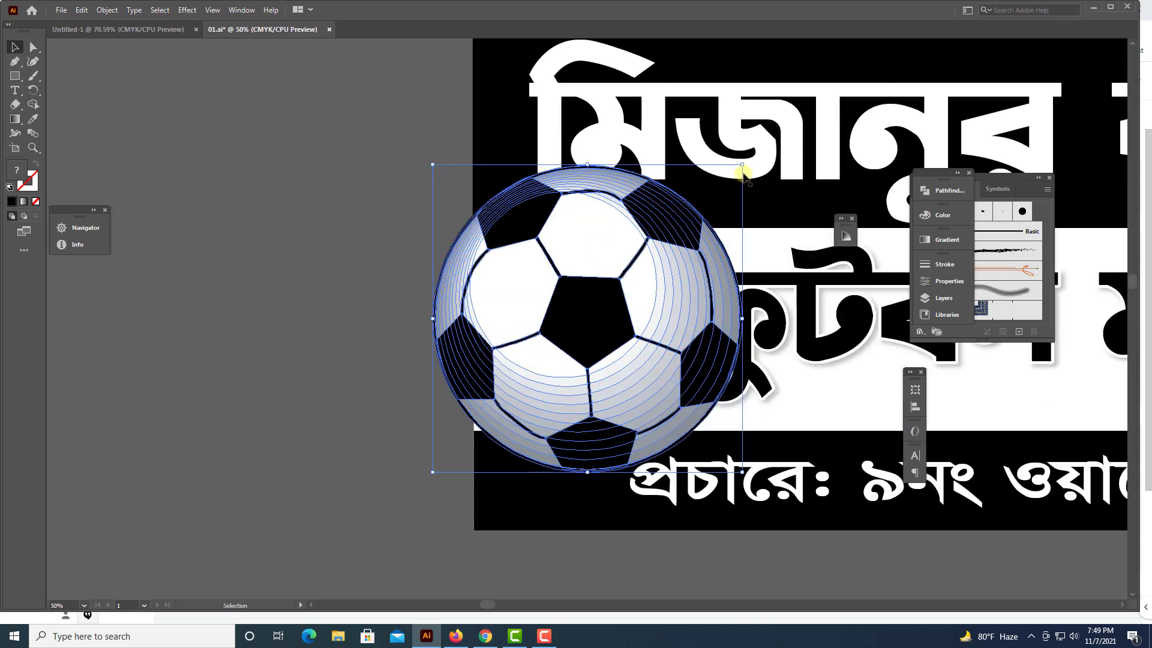
left_click_drag(735, 171, 681, 227)
mouse_move(596, 334)
left_mouse_down()
mouse_move(512, 404)
mouse_move(483, 411)
left_mouse_up()
Squeeze ফুটবল মার্কায় in from its left edge and nudge the football right.
left_click(592, 400)
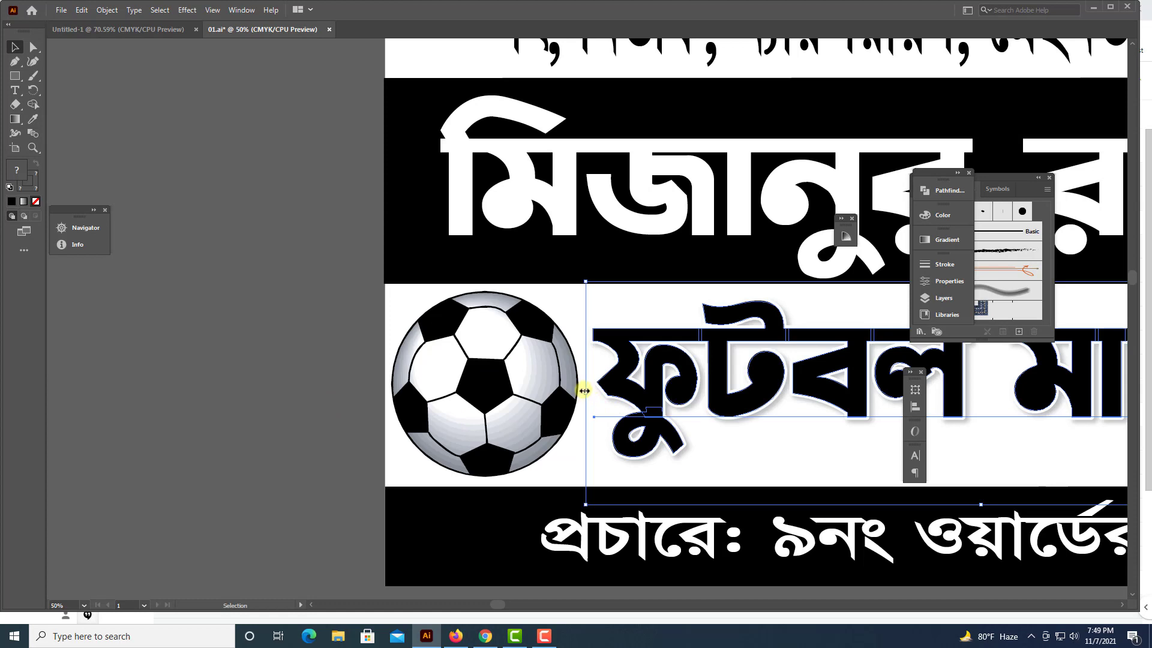
left_click_drag(584, 391, 605, 391)
left_click_drag(451, 420, 471, 423)
left_click(273, 422)
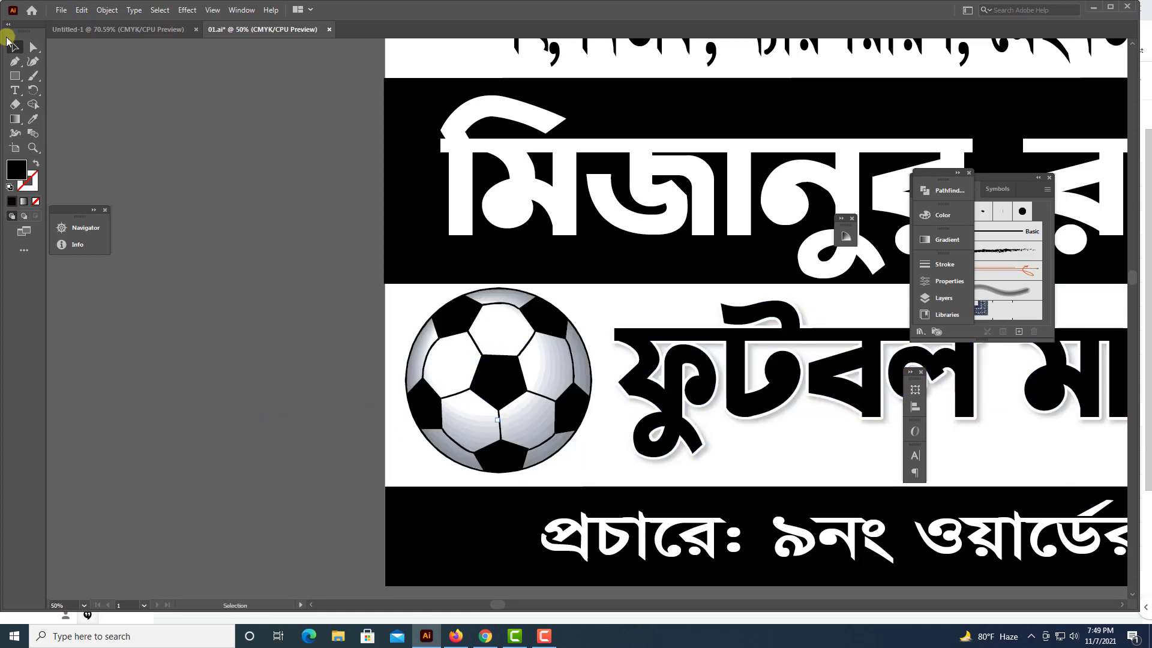
Draw a circle over the football and scale it up to cover the ball.
left_click_drag(20, 78, 60, 89)
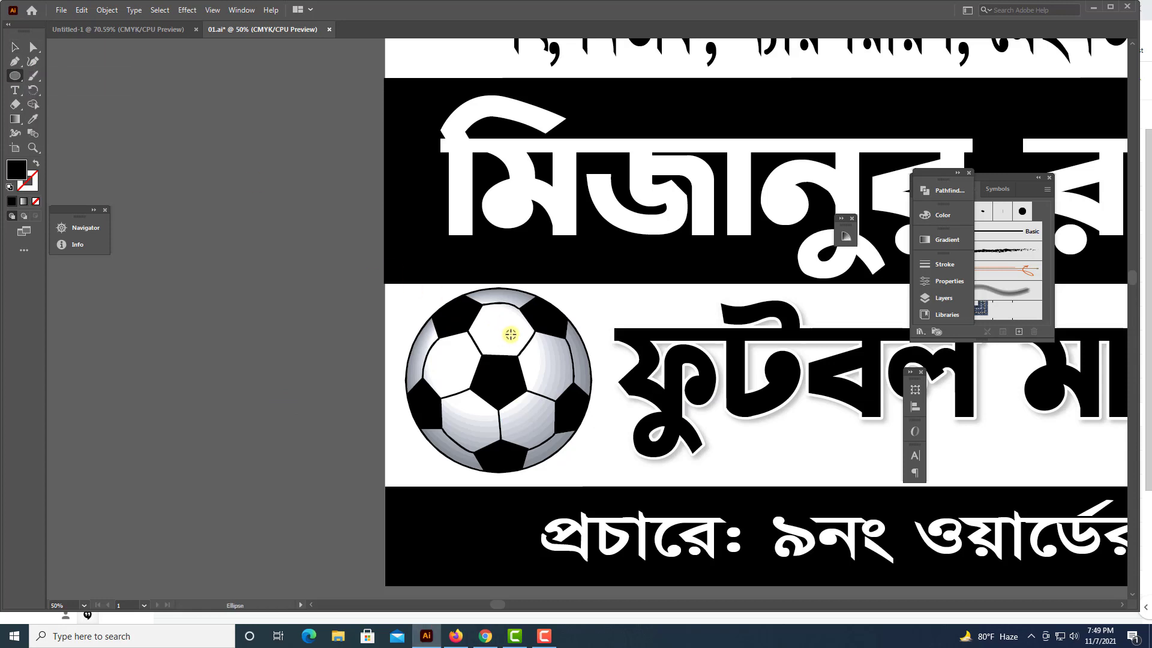
mouse_move(510, 330)
left_mouse_down()
mouse_move(590, 419)
mouse_move(576, 414)
left_mouse_up()
left_click(14, 47)
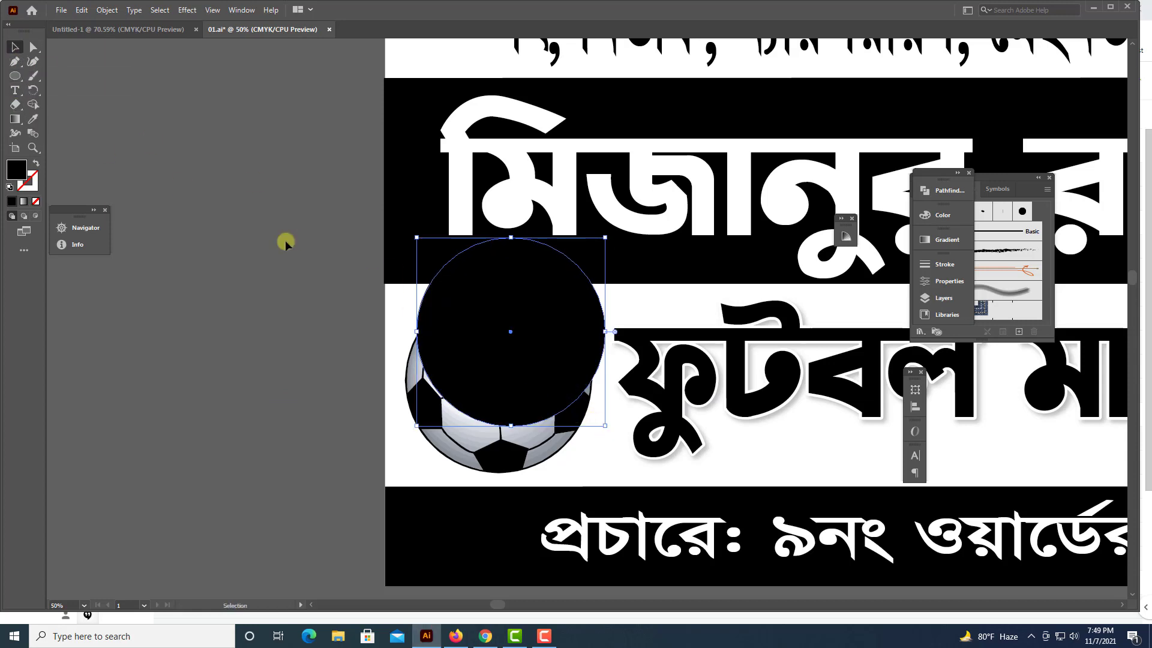
left_click_drag(501, 338, 493, 387)
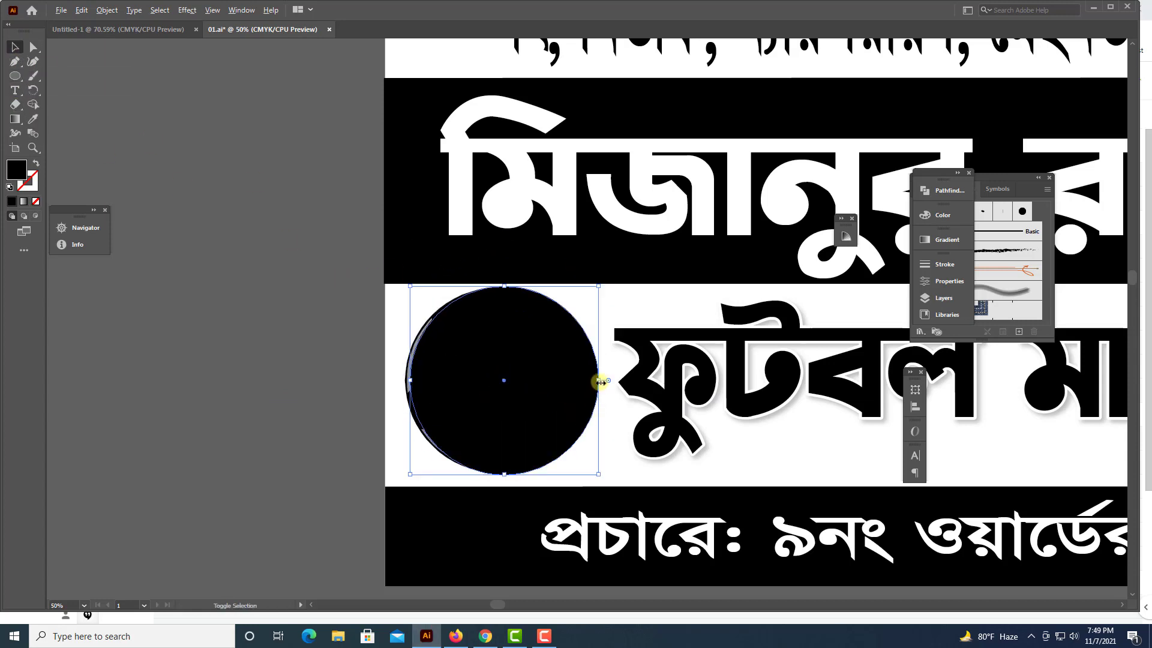
left_click_drag(601, 382, 621, 384)
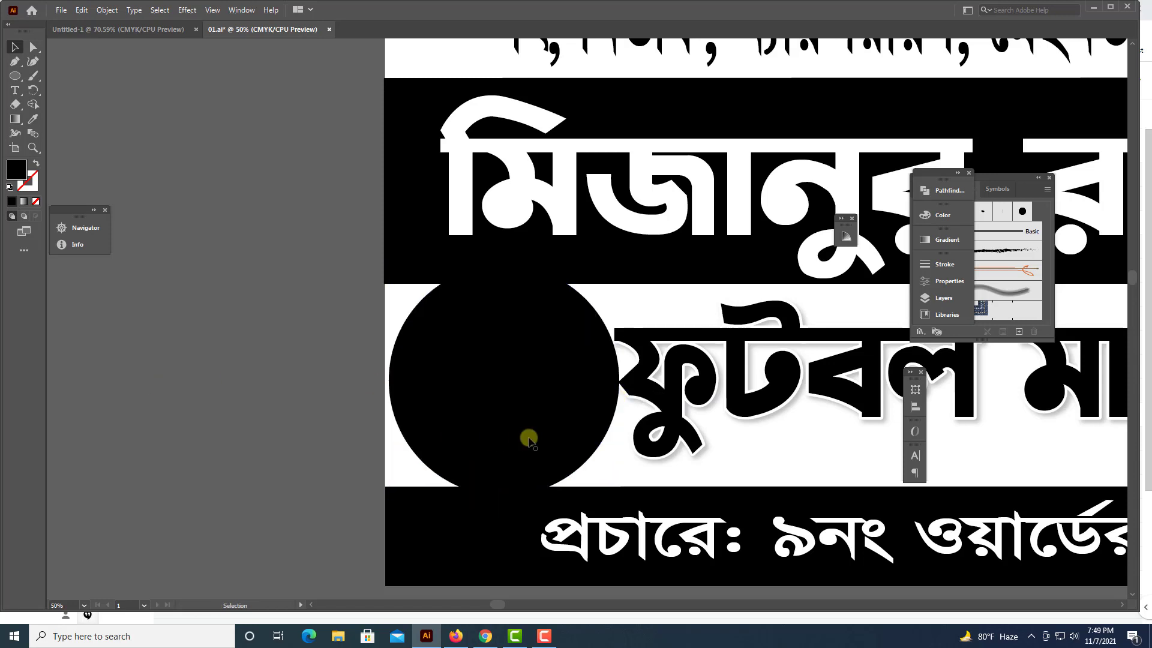
left_click(555, 429)
key("ctrl+=")
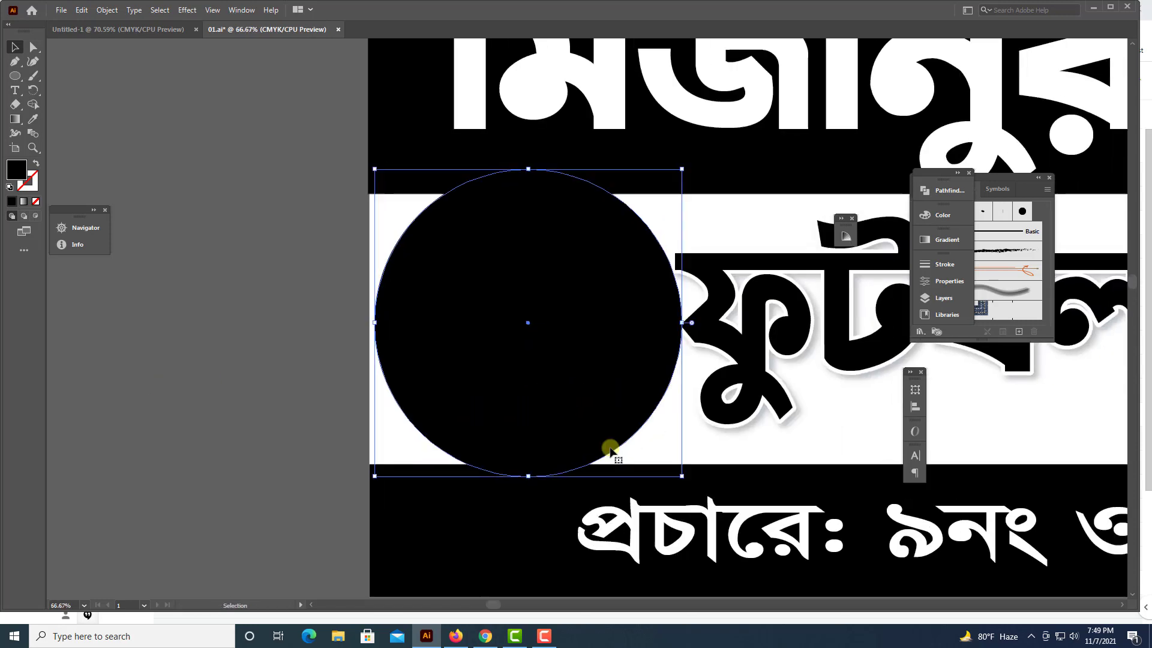
left_click_drag(681, 477, 696, 501)
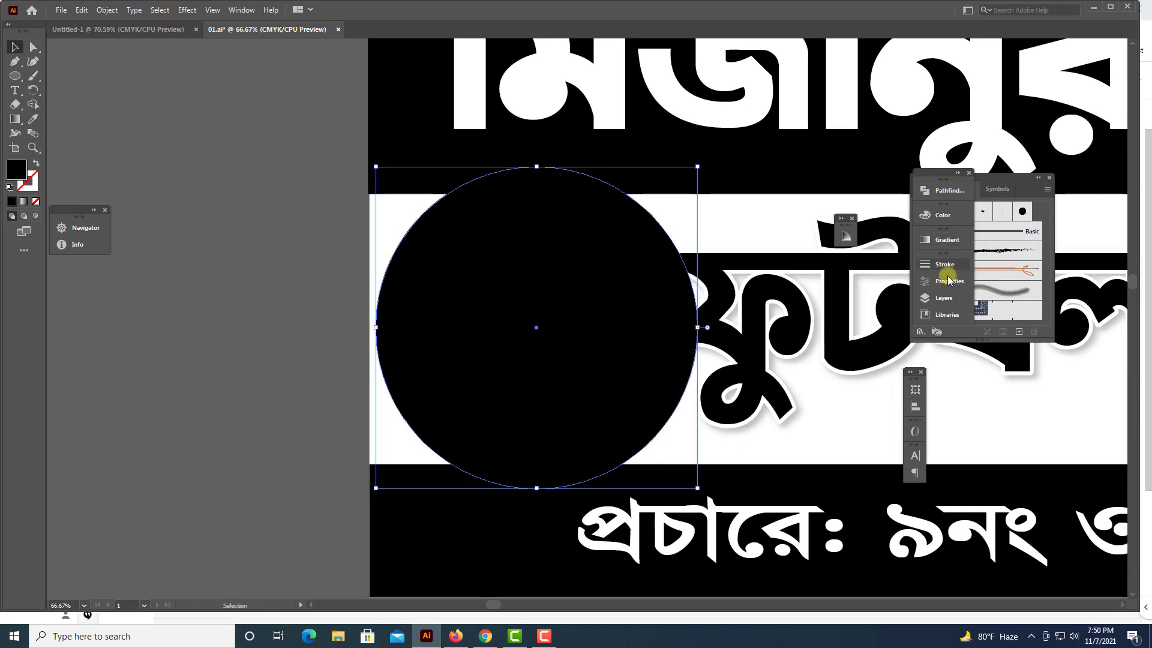
Make the circle grey at K 38%, shrink it slightly, and swap fill to stroke.
left_click(943, 215)
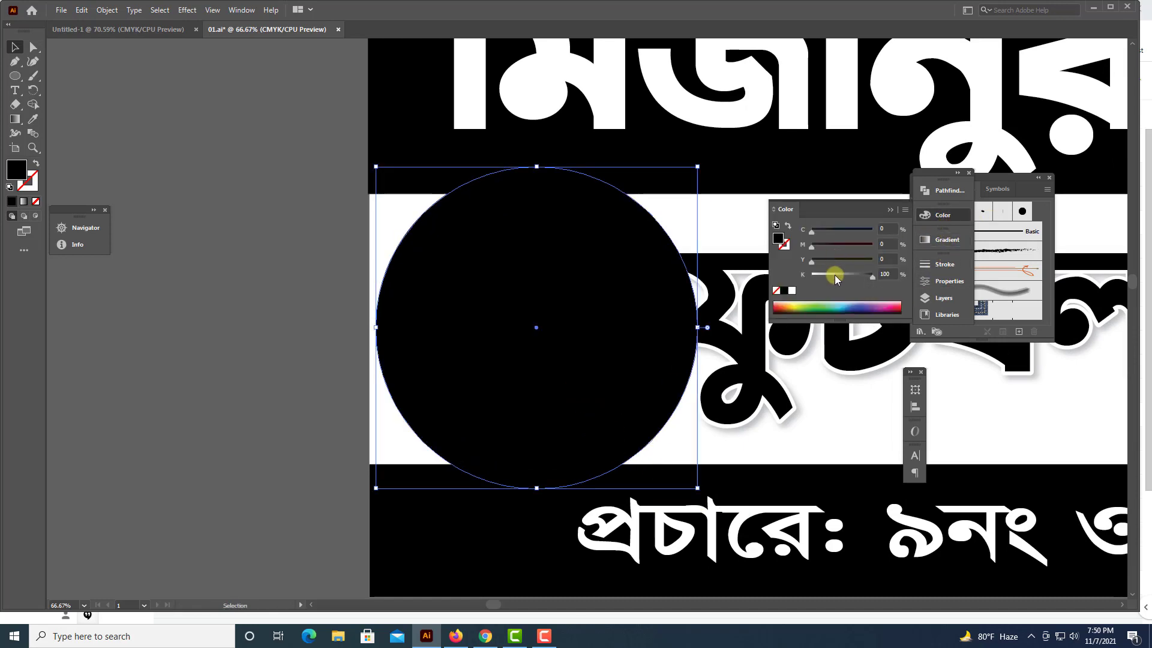
left_click(834, 275)
key("a")
key("v")
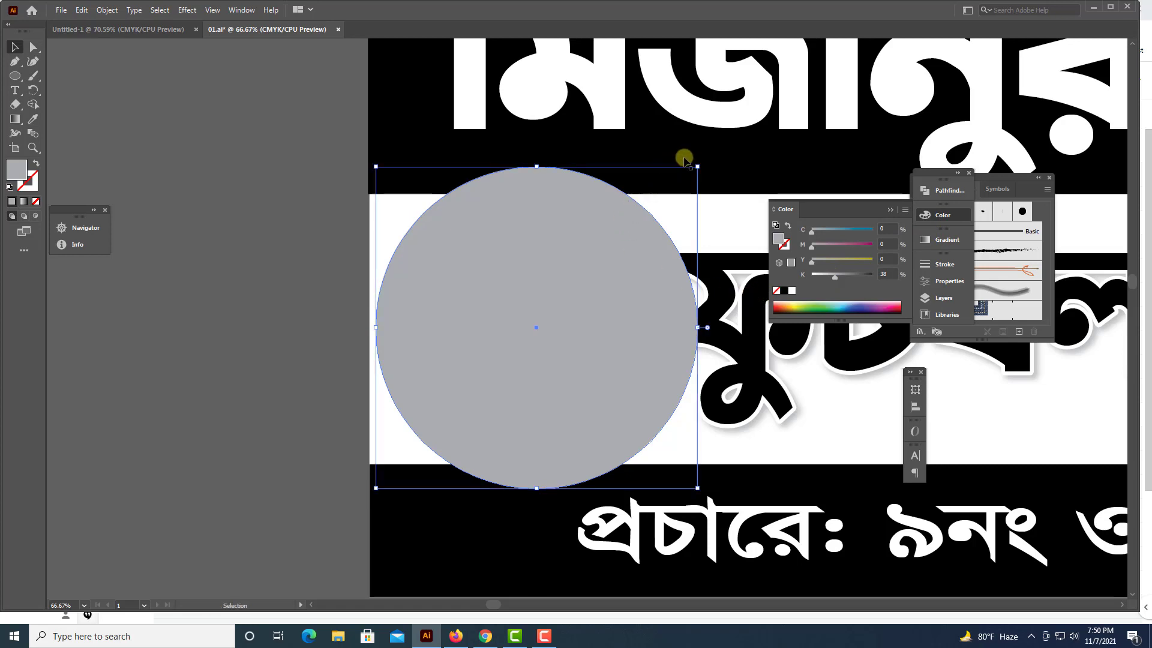
left_click_drag(696, 165, 687, 177)
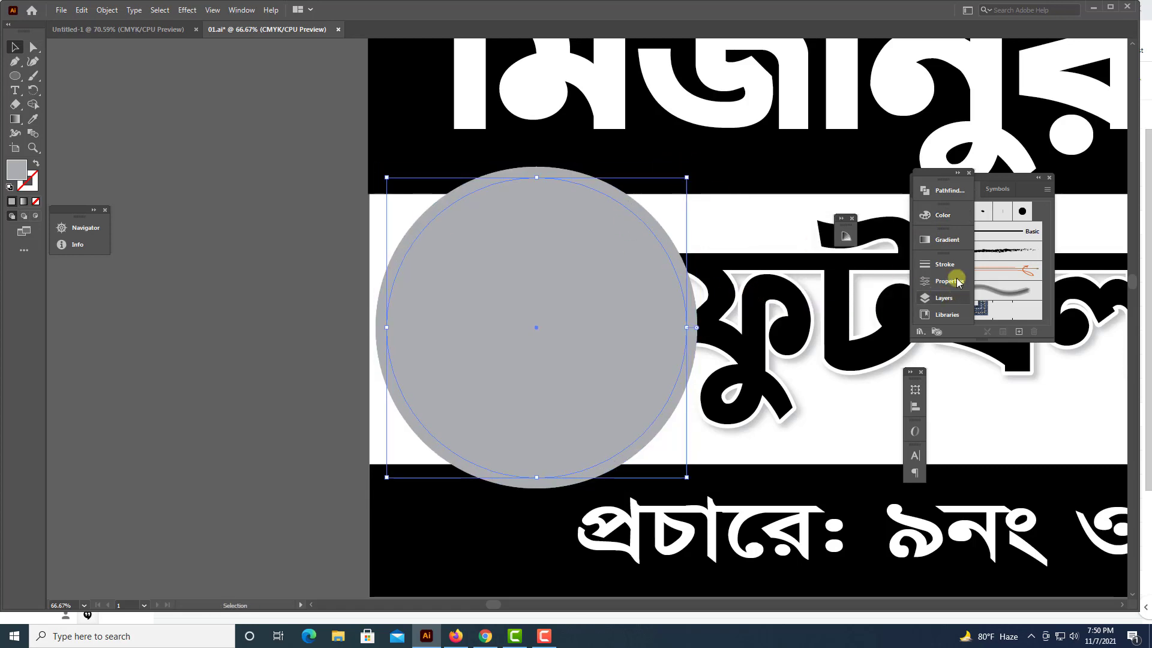
left_click(943, 217)
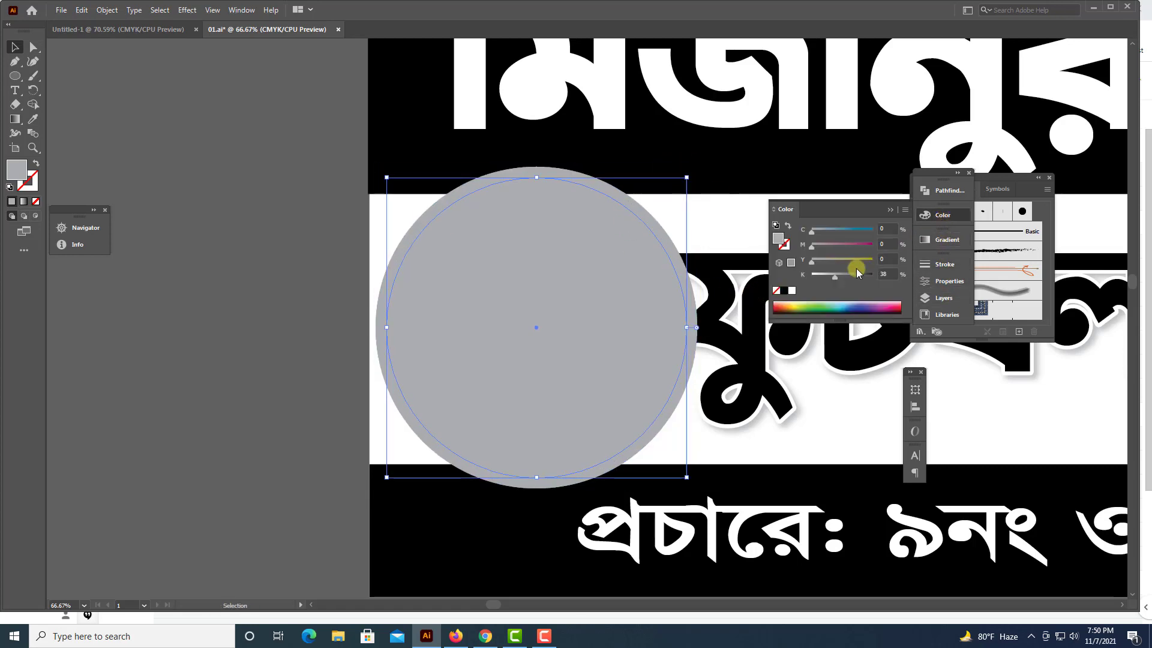
left_click(792, 290)
left_click(226, 412)
Shift ফুটবল মার্কায় right and centre the football inside the grey ring.
left_click(590, 367)
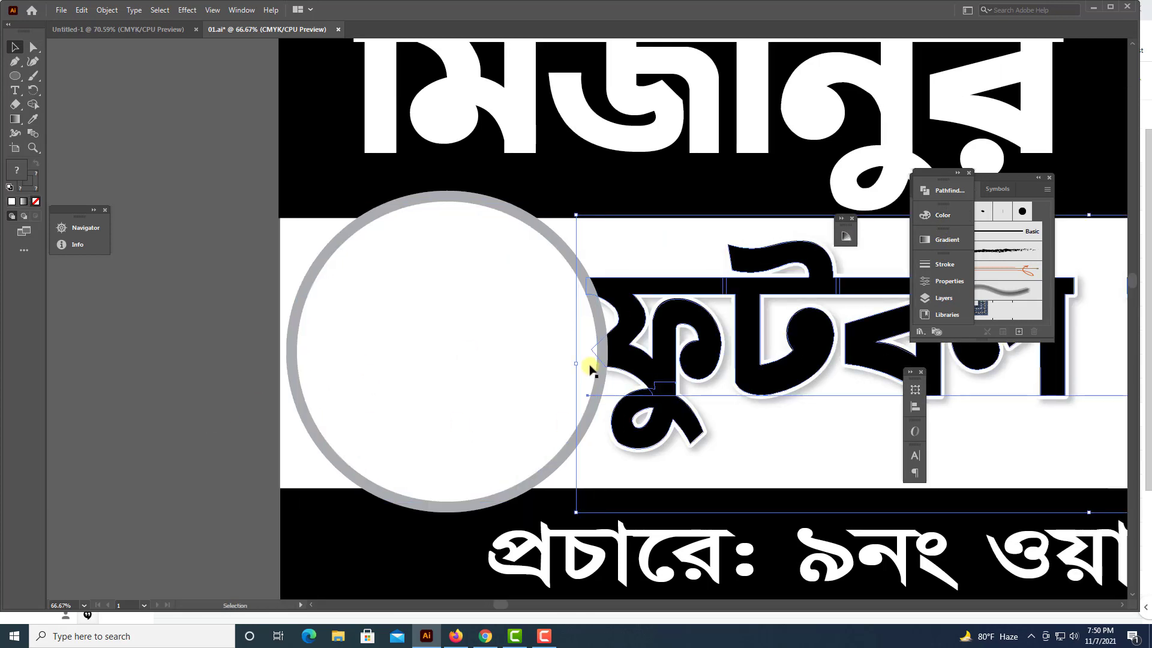
left_click_drag(577, 365, 625, 363)
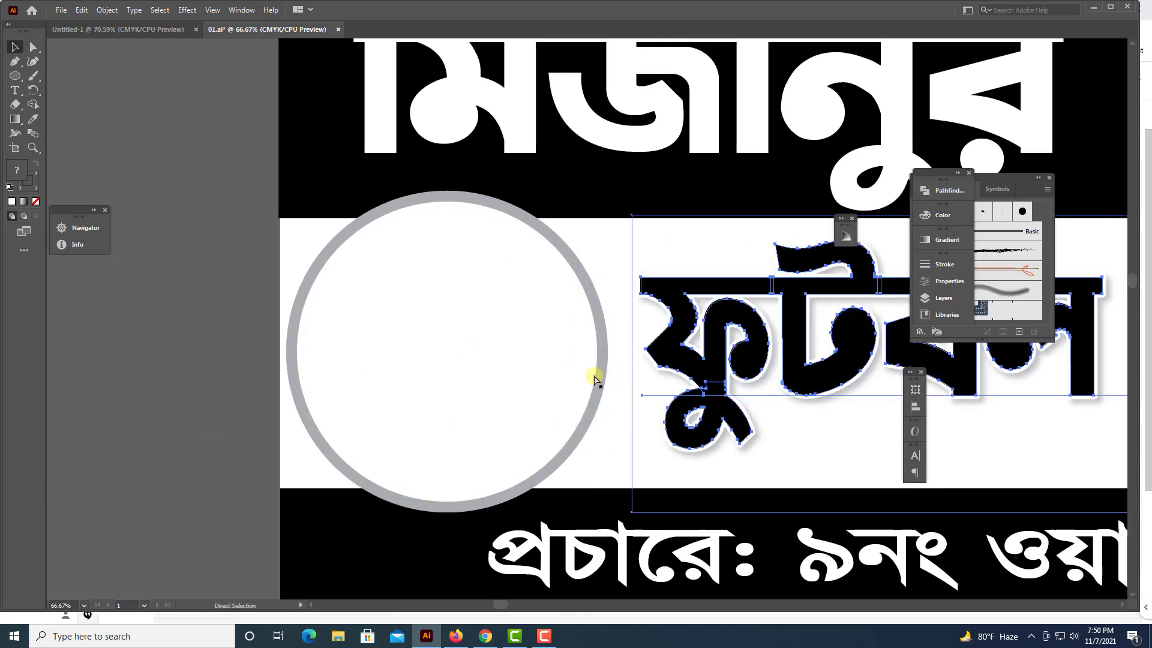
key("ctrl+y")
left_click(483, 361)
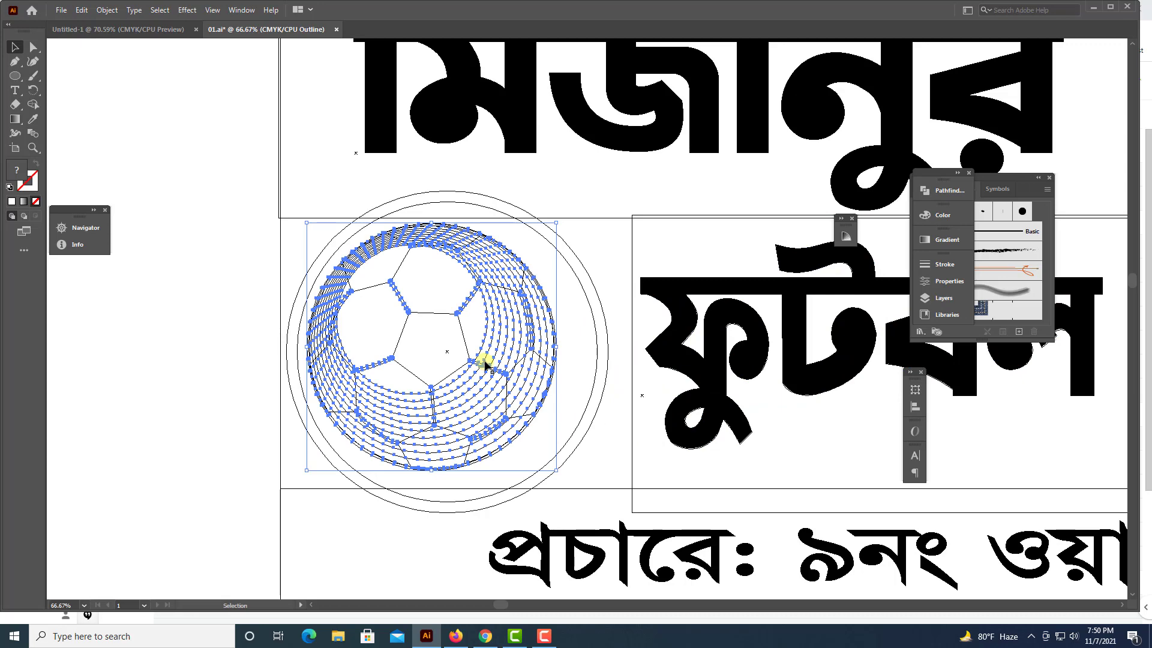
key("ctrl+y")
left_click_drag(442, 353, 478, 381)
Enlarge the soccer ball slightly, shift it left, and view the whole banner.
left_click_drag(580, 349, 586, 349)
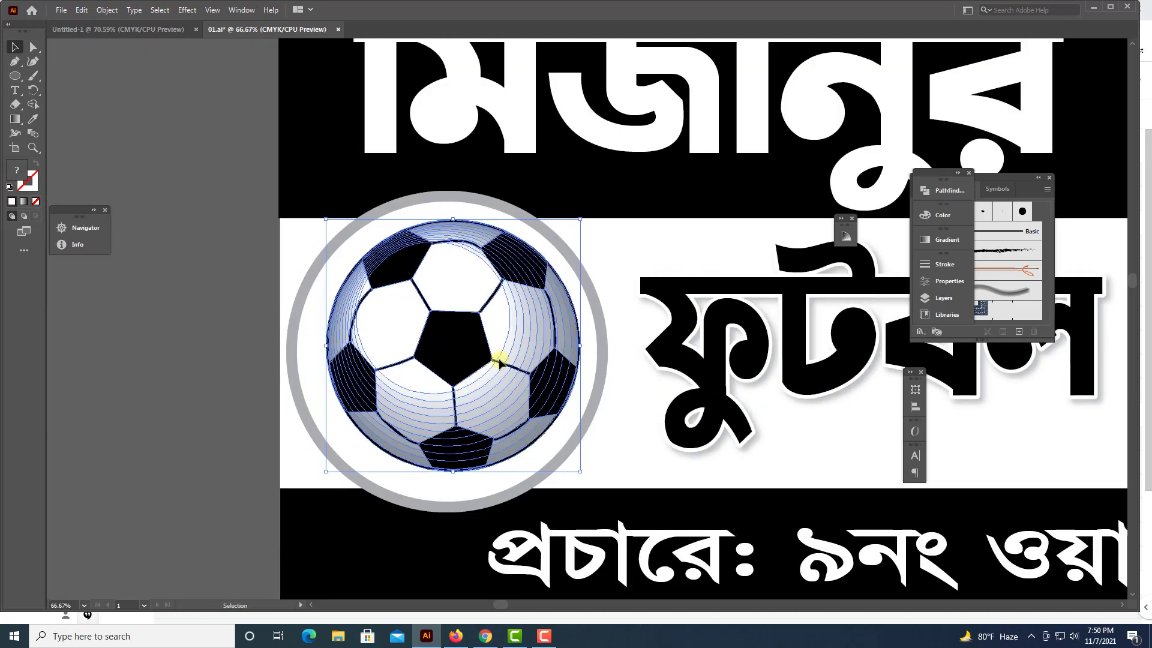
left_click_drag(498, 379, 489, 381)
key("ctrl+minus")
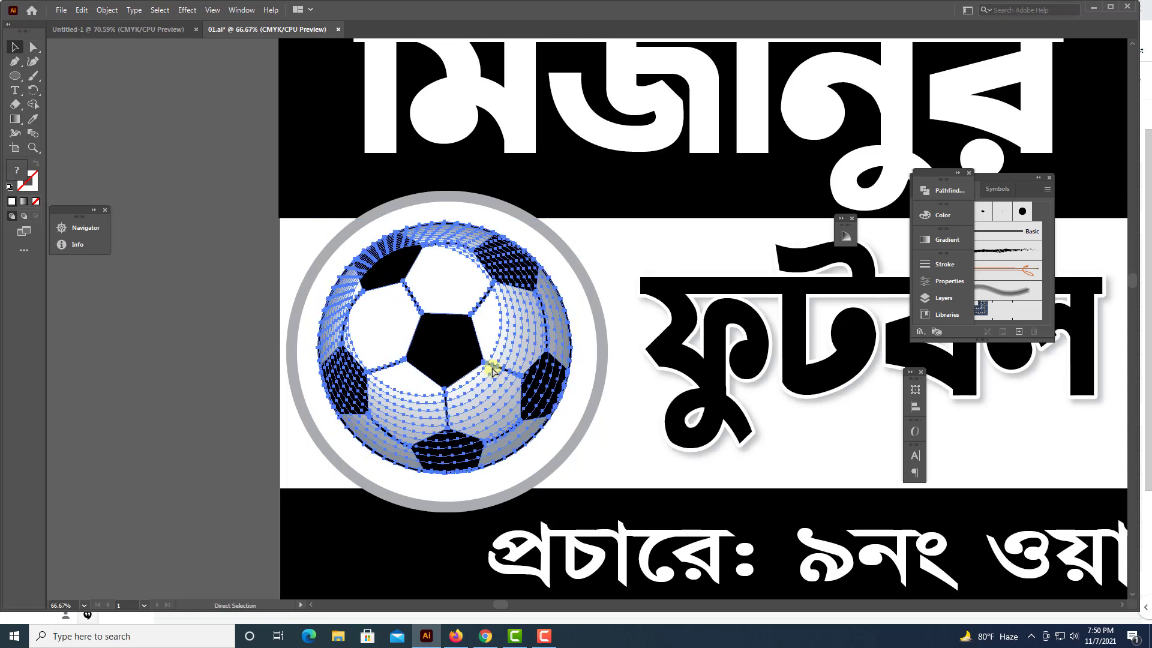
left_click(345, 415)
key("ctrl+minus")
key("ctrl+minus")
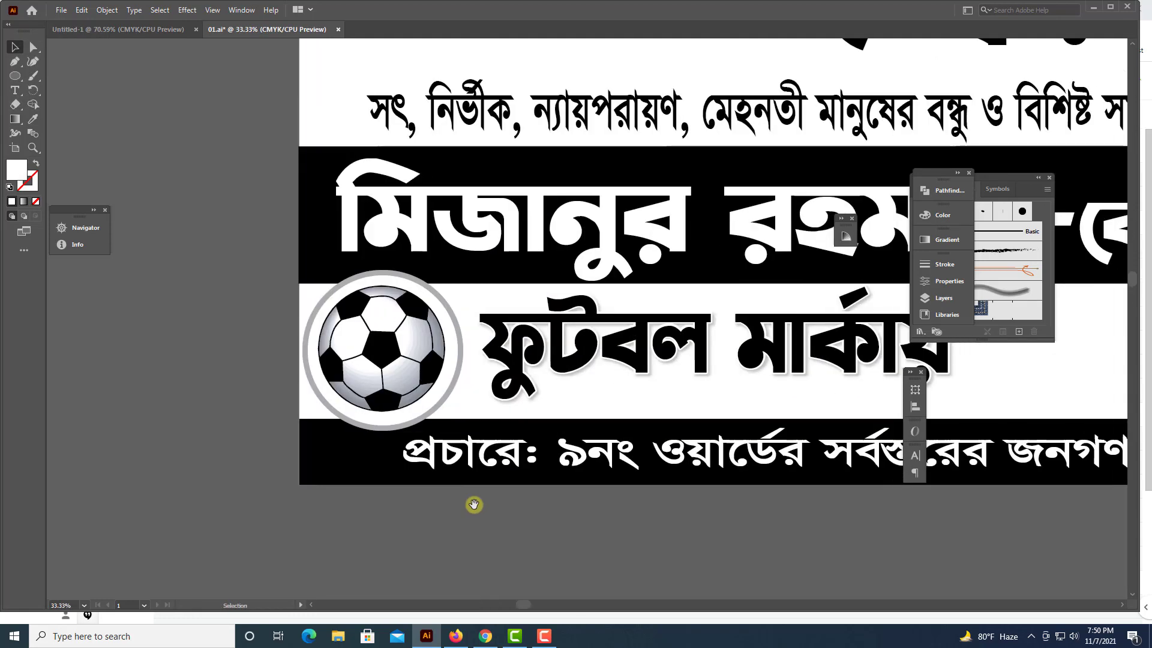
mouse_move(629, 487)
left_mouse_down()
mouse_move(399, 547)
mouse_move(390, 580)
left_mouse_up()
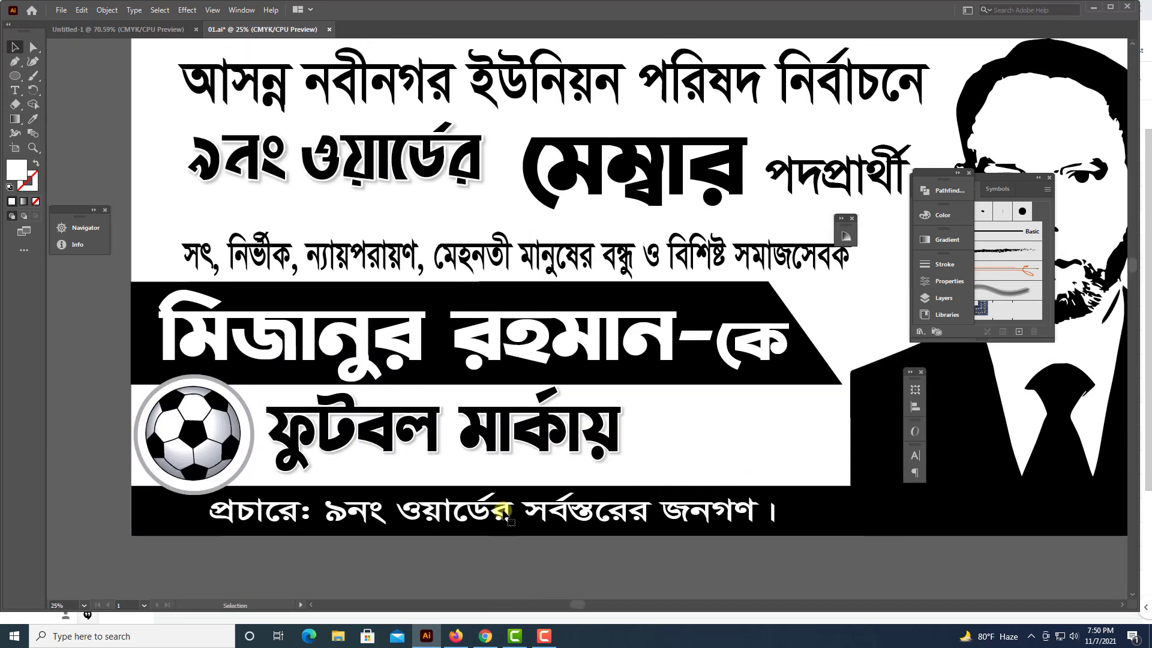
Move the bottom campaign line right, nudge ফুটবল মার্কায়, and bring the slogan into view.
left_click_drag(450, 520, 483, 521)
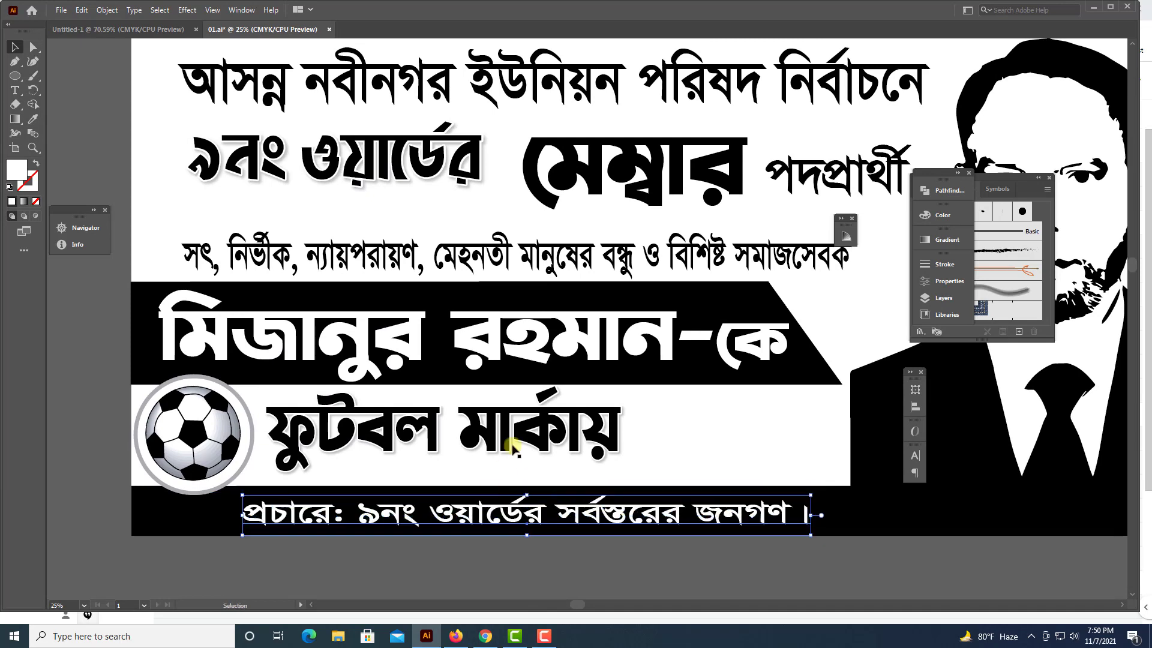
left_click_drag(545, 432, 563, 447)
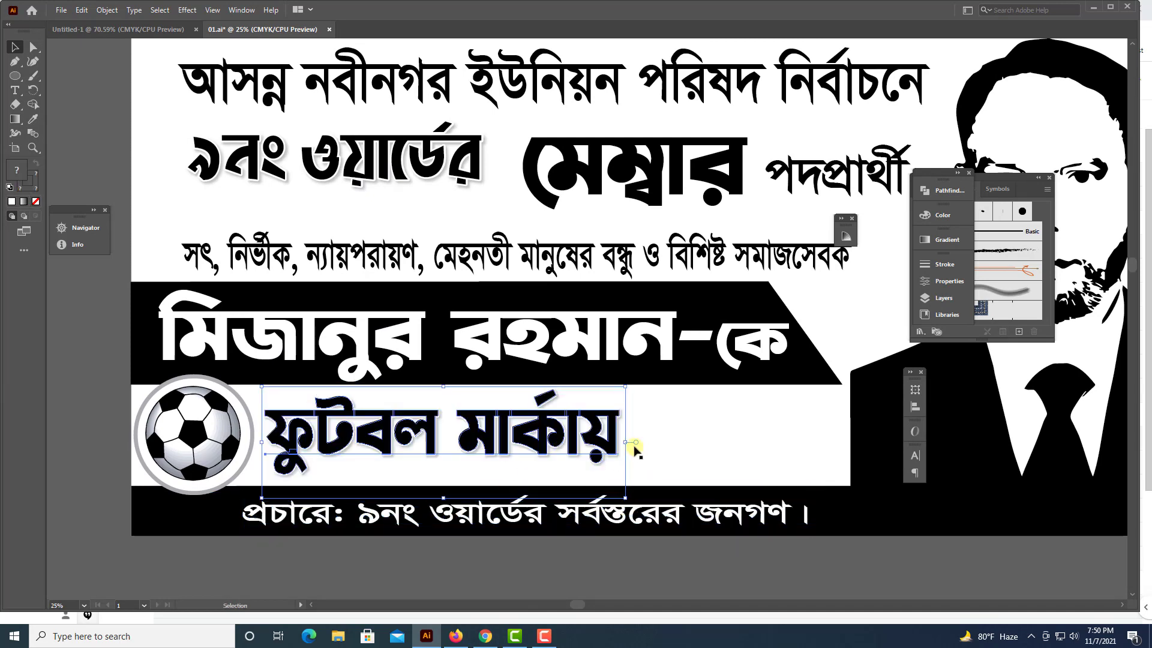
key("ctrl+minus")
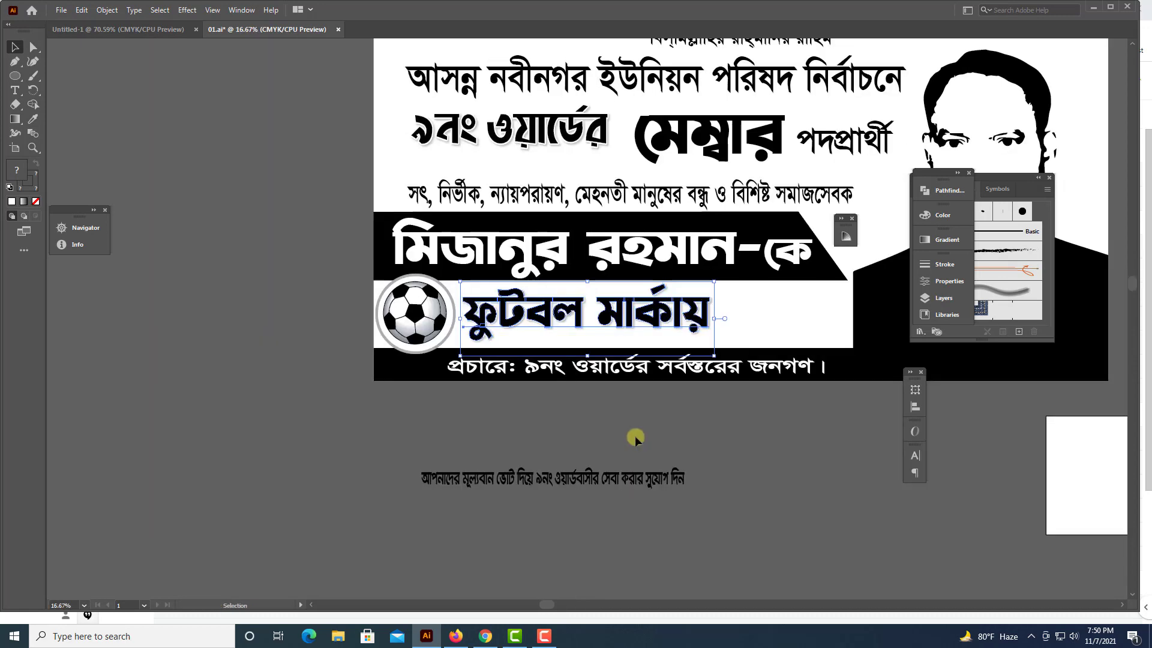
mouse_move(635, 435)
left_mouse_down()
mouse_move(522, 516)
mouse_move(738, 450)
left_mouse_up()
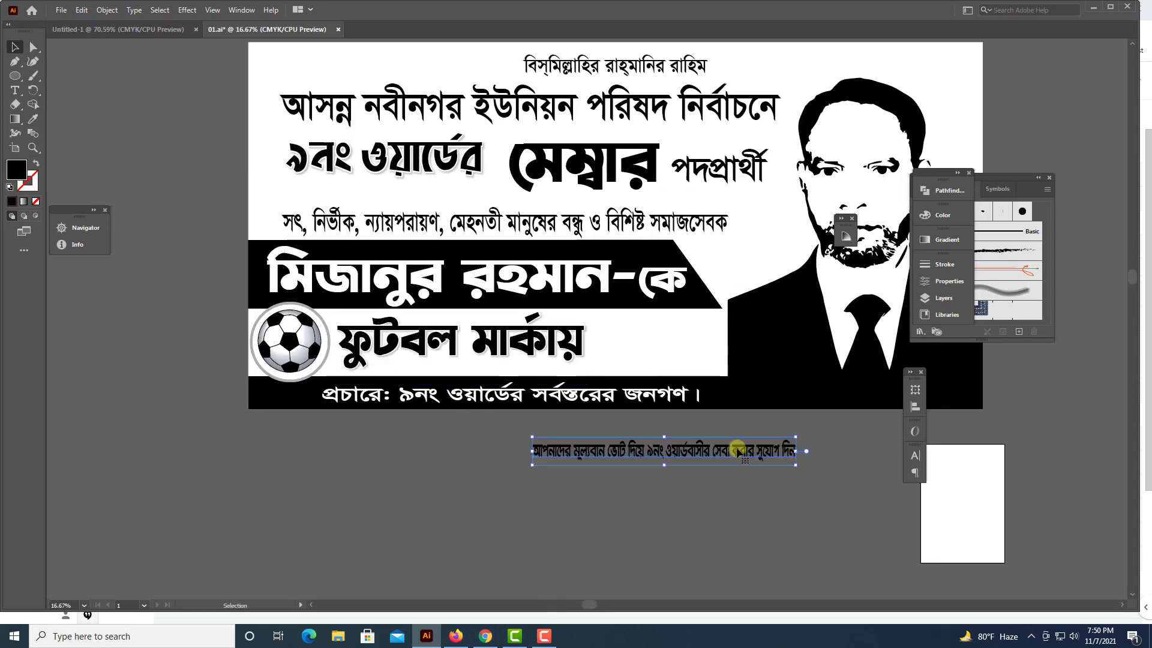
key("ctrl+plus")
Break the slogan into two centre-aligned lines with tighter leading.
left_click_drag(661, 403, 706, 524)
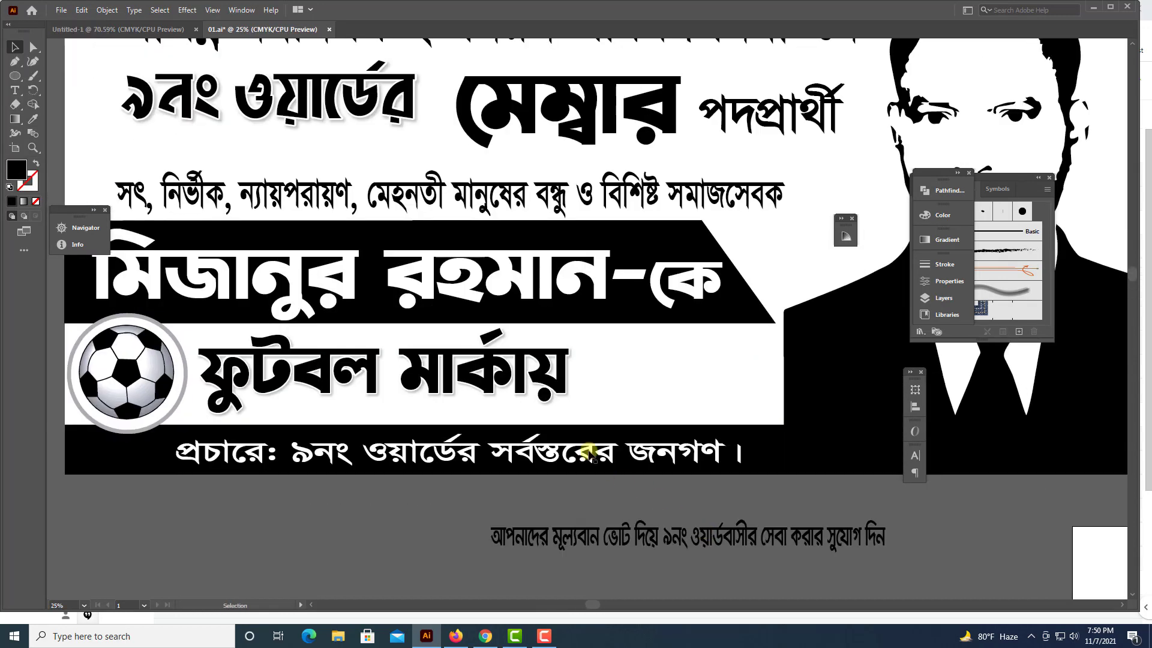
left_click(533, 384)
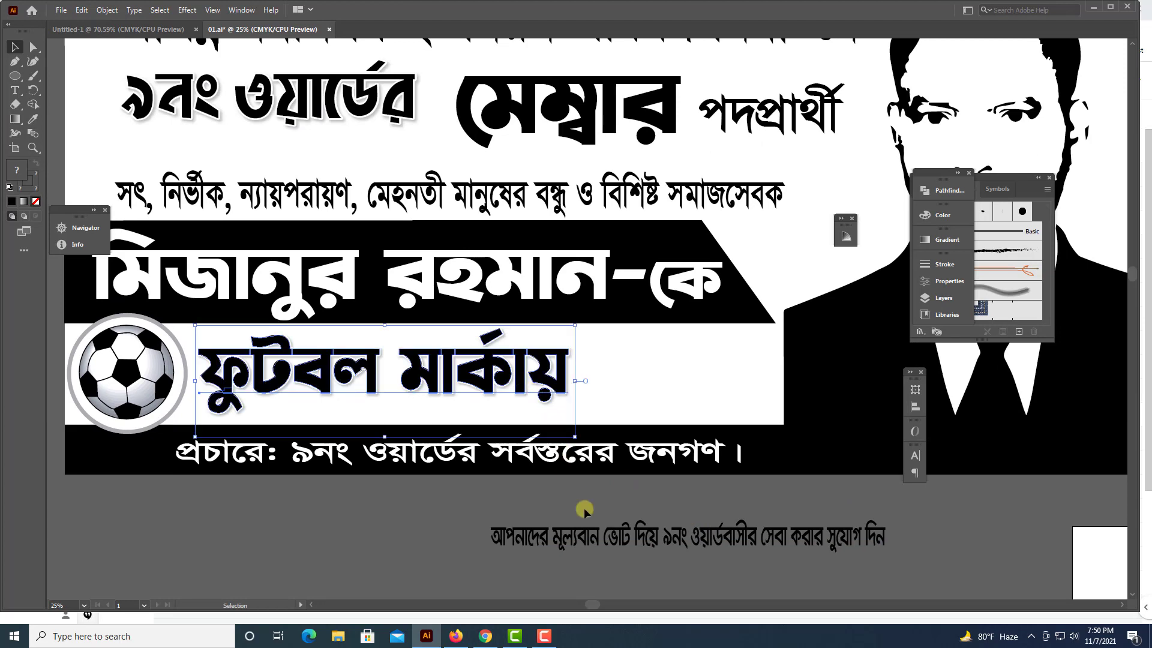
mouse_move(607, 549)
left_mouse_down()
mouse_move(720, 376)
mouse_move(635, 552)
left_mouse_up()
double_click(641, 513)
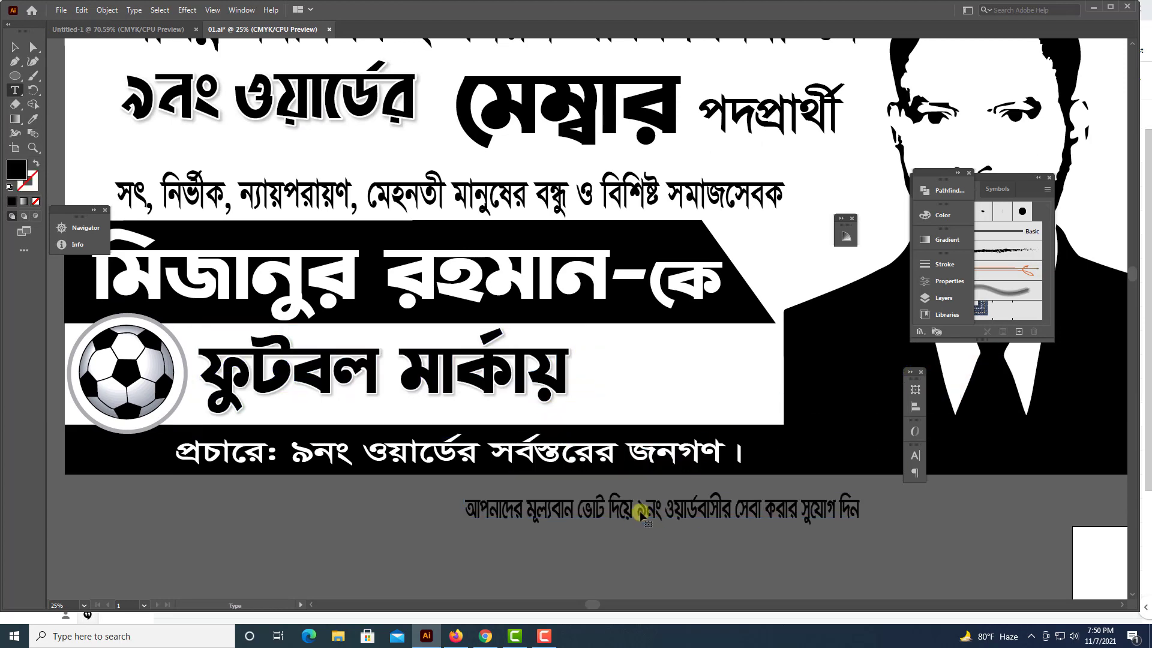
key("Return")
key("Escape")
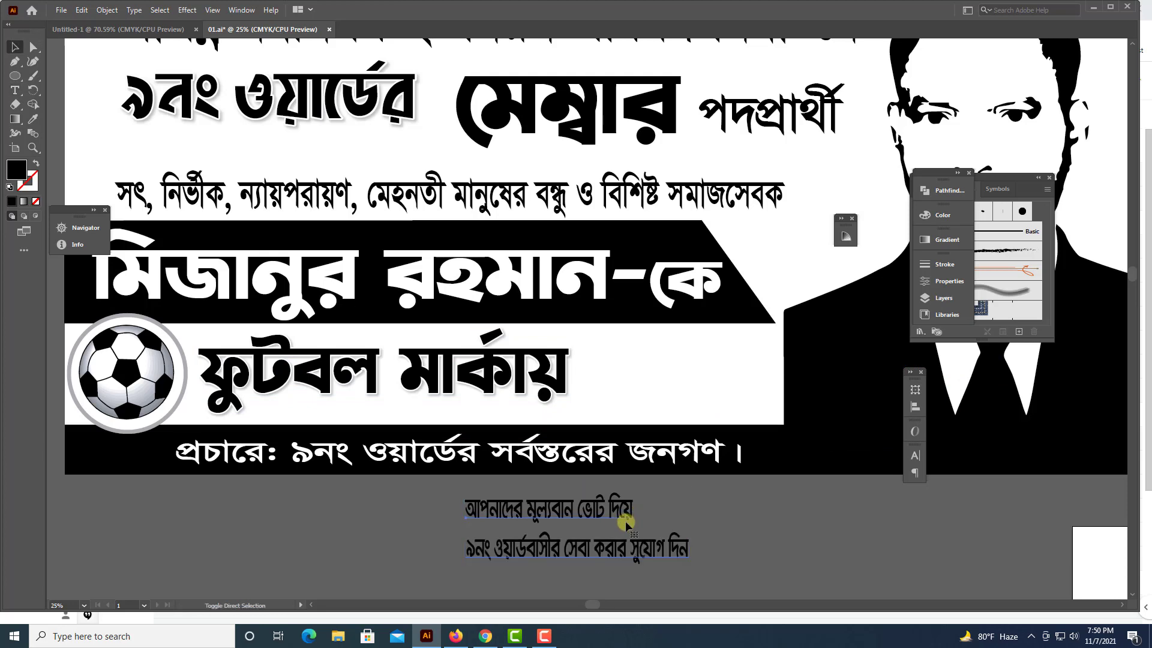
key("ctrl+shift+c")
key("alt+Up")
key("alt+Up")
key("alt+Up")
key("alt+Up")
key("alt+Up")
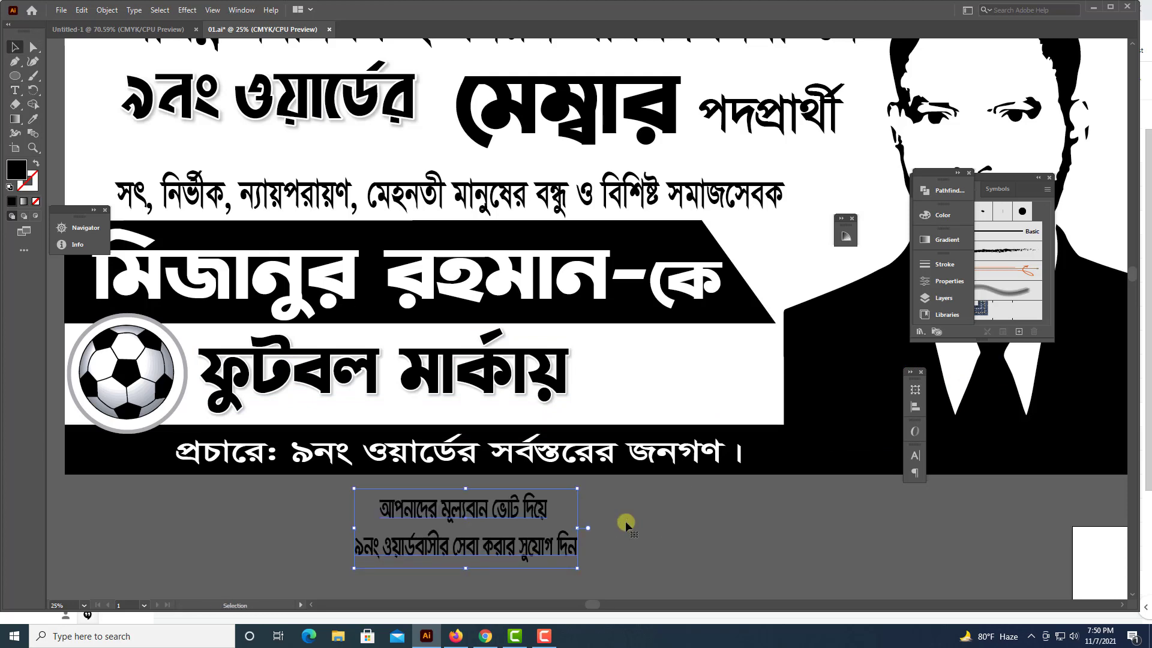
key("alt+Up")
key("alt+Up")
key("alt+Up")
key("alt+Up")
key("alt+Up")
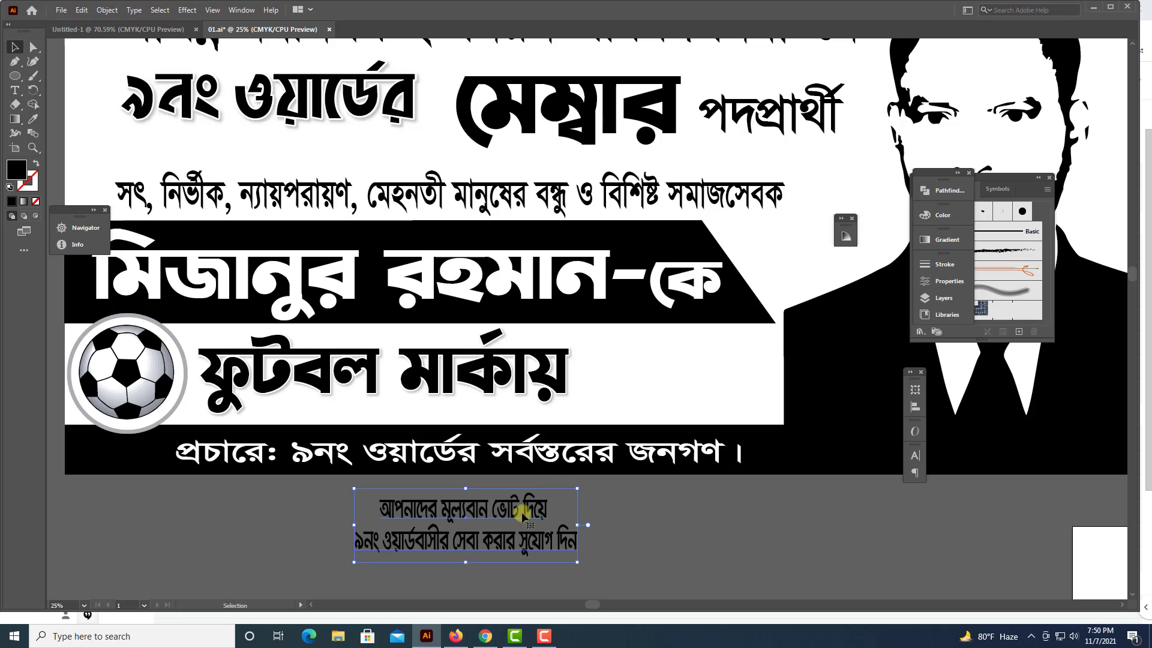
Raise the first line's horizontal scale to 73% and move the slogan beside ফুটবল মার্কায়.
double_click(512, 513)
triple_click(512, 515)
key("ctrl+t")
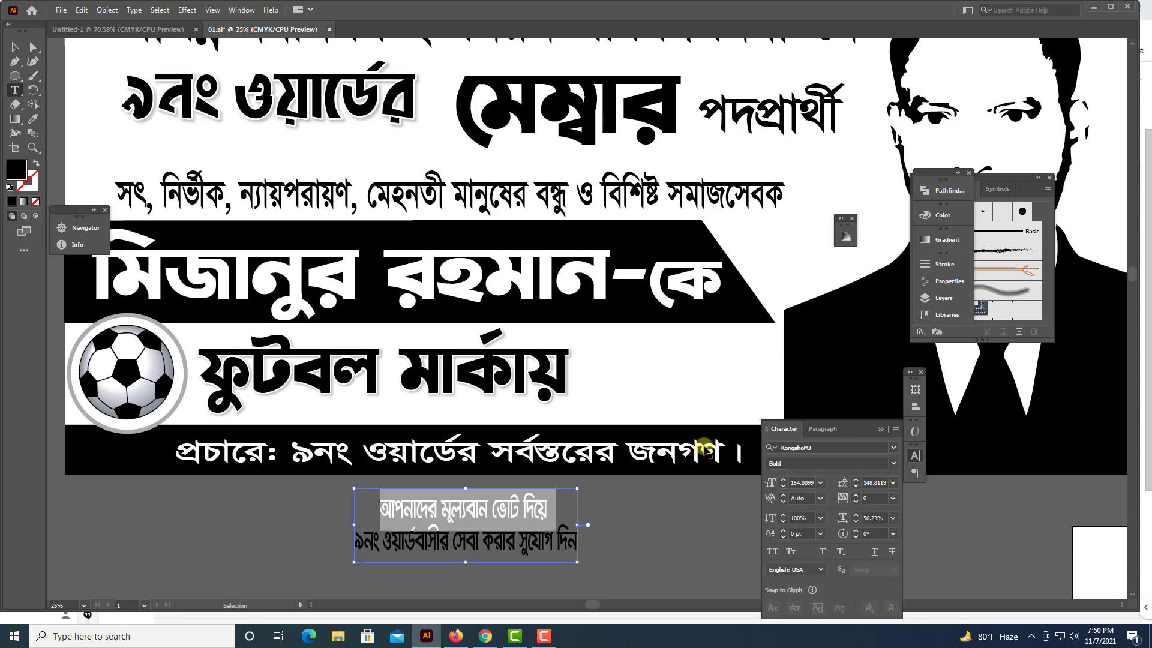
key("Up")
key("Up")
key("Up")
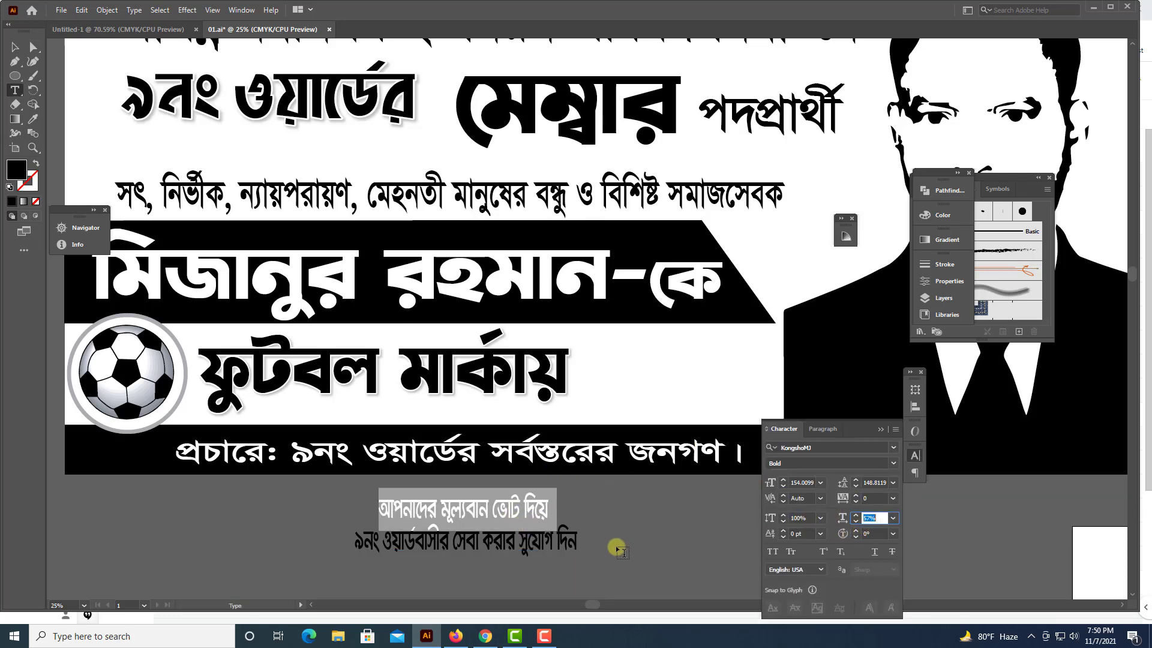
key("Up")
key("Up")
key("Up")
key("Up")
key("Up")
key("Up")
key("Up")
key("Up")
key("Up")
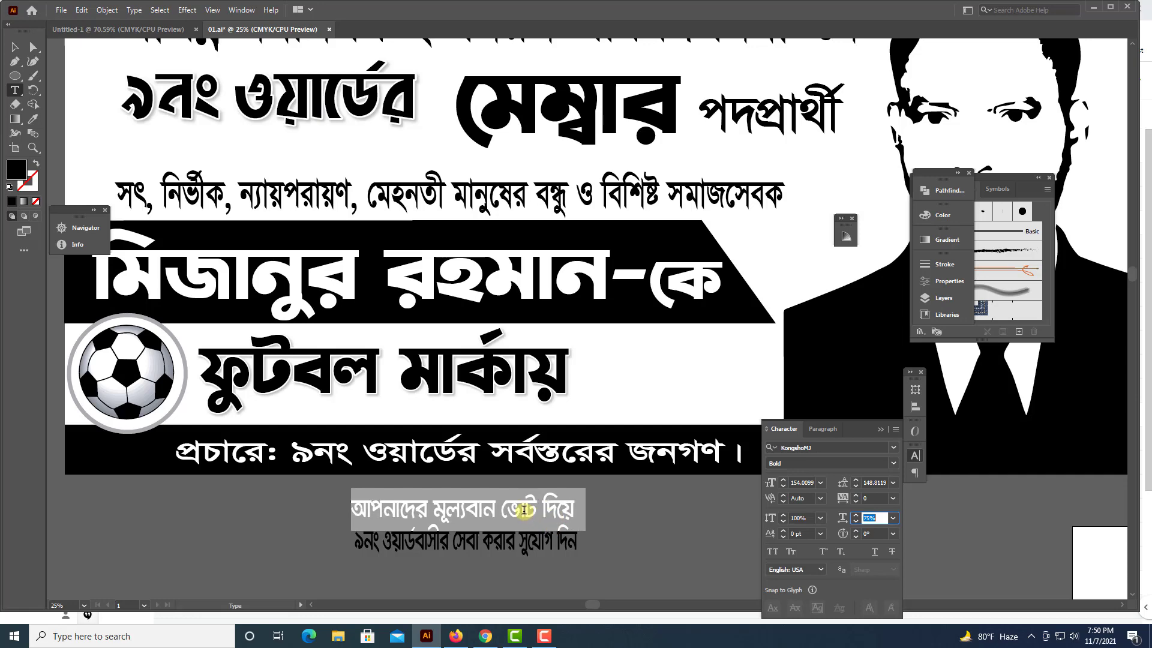
key("Escape")
left_click_drag(489, 515, 742, 367)
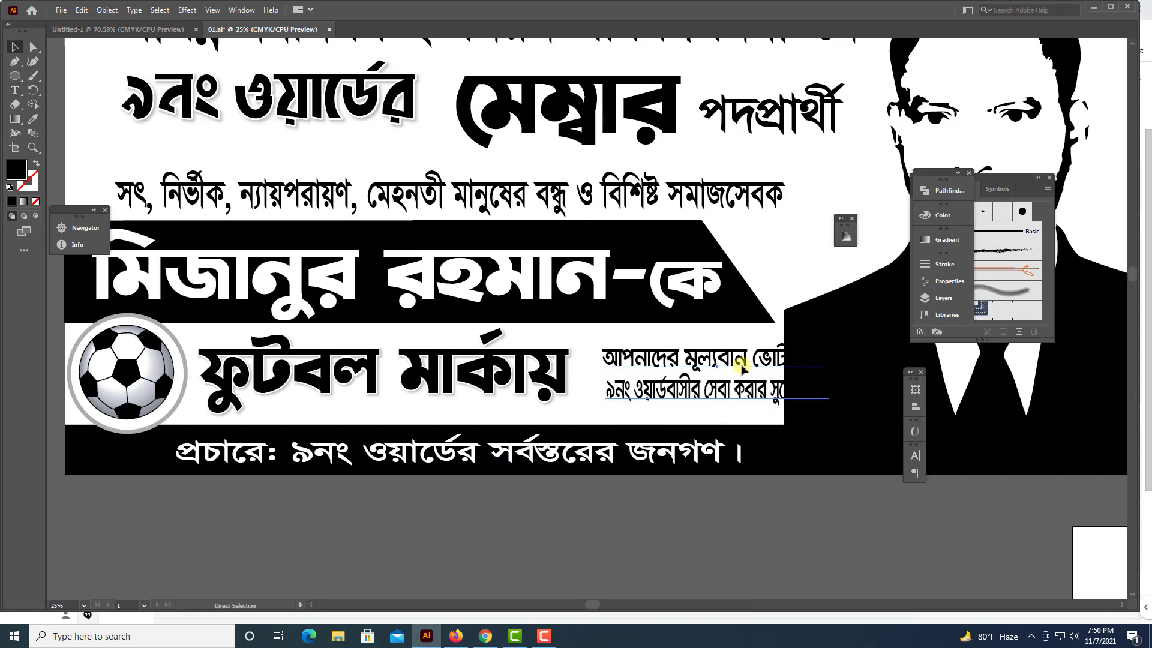
Resize the two-line slogan to fit the white band beside the headline.
key("ctrl+equal")
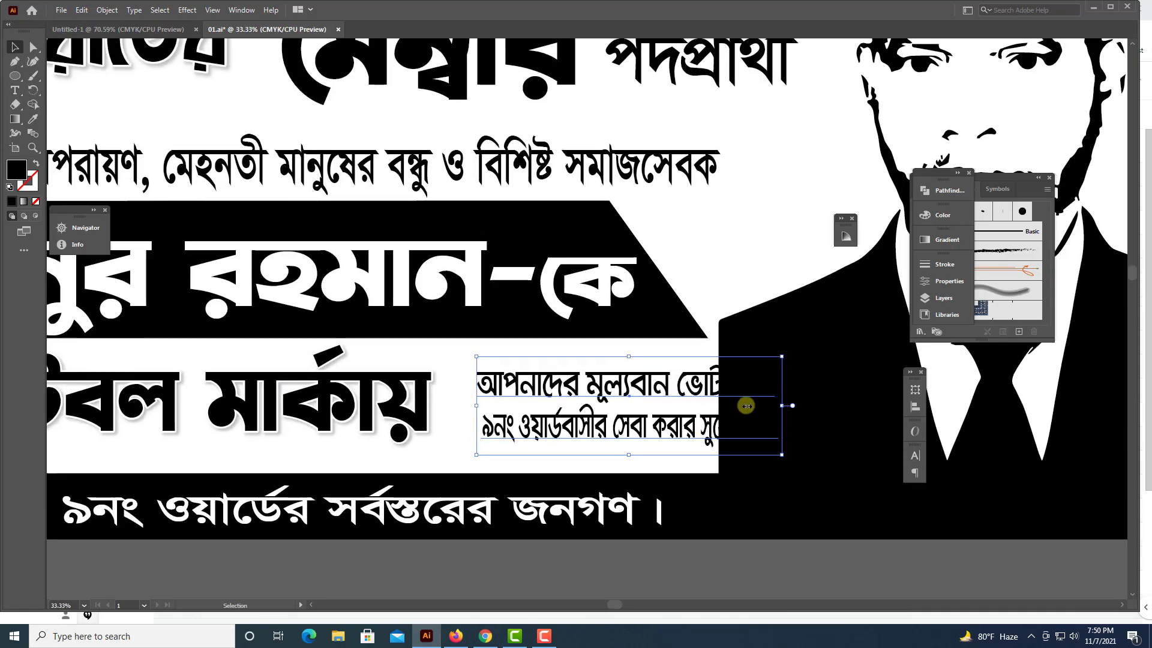
left_click_drag(746, 406, 647, 401)
key("ctrl+equal")
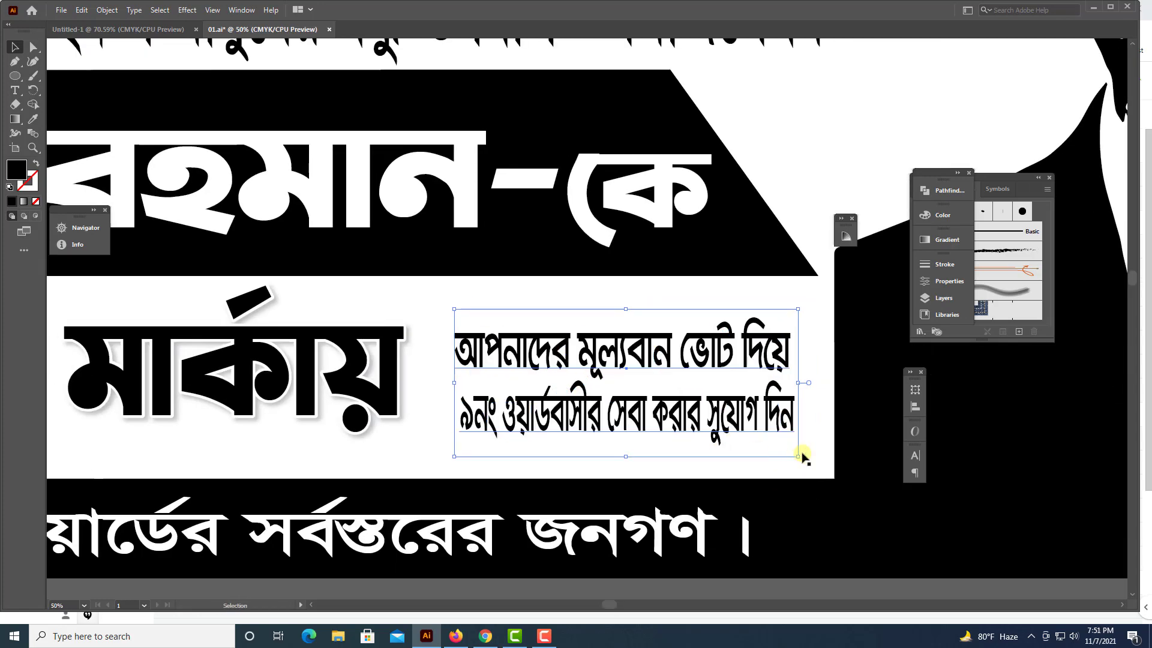
left_click_drag(799, 457, 823, 455)
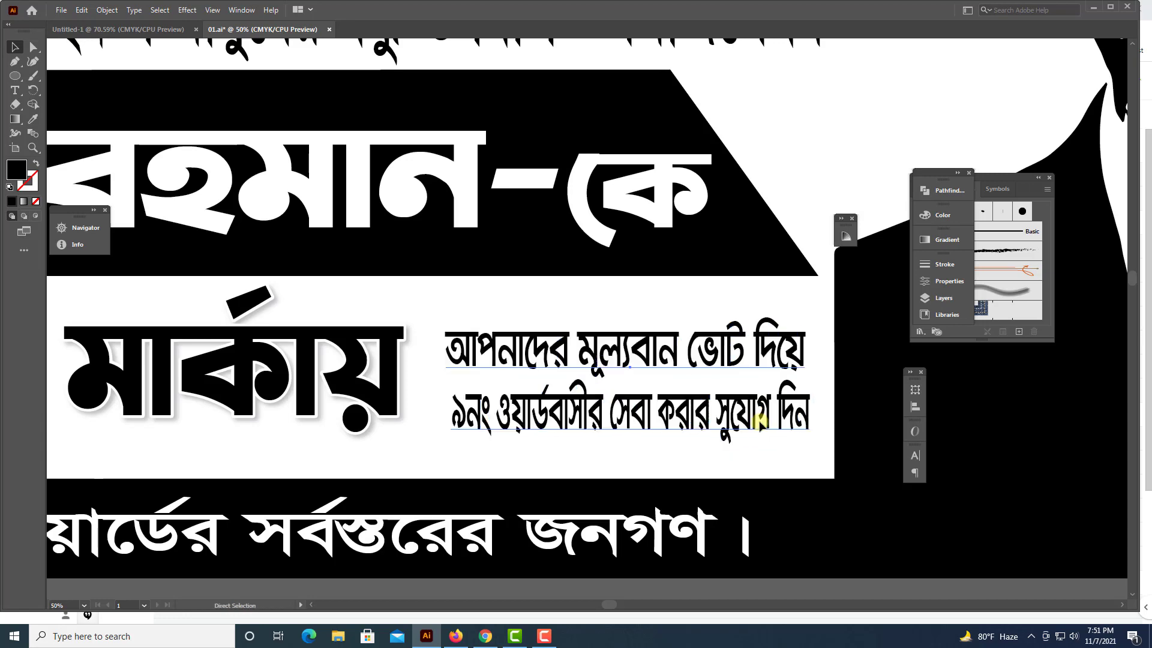
Enlarge the ফুটবল মার্কায় headline slightly from its corner.
key("ctrl+minus")
key("ctrl+minus")
scroll(759, 424, "left", 3)
scroll(671, 473, "up", 2)
scroll(635, 586, "right", 8)
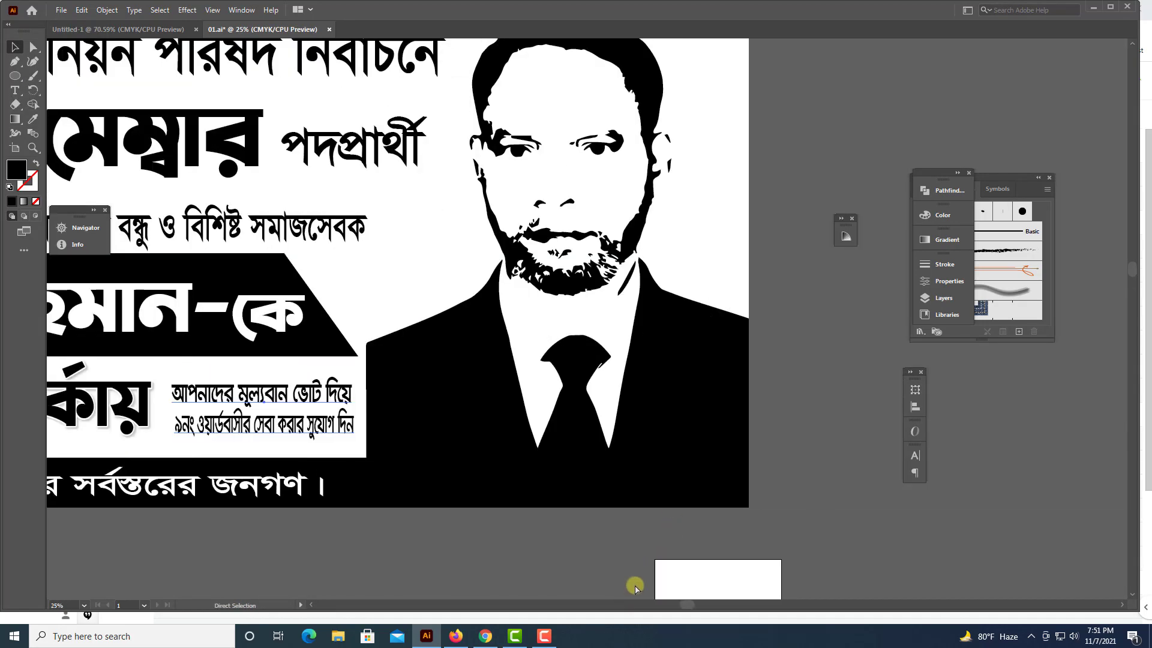
scroll(637, 550, "left", 5)
scroll(643, 550, "up", 1, "alt")
scroll(690, 480, "up", 1, "alt")
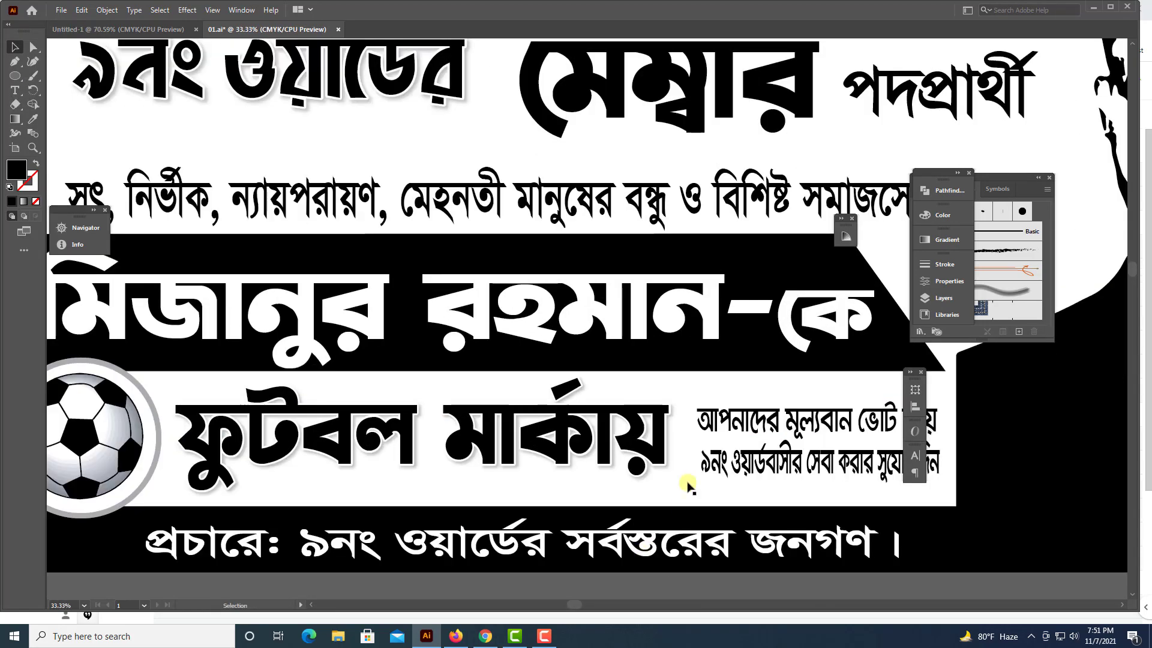
scroll(659, 438, "up", 1, "alt")
left_click(659, 438)
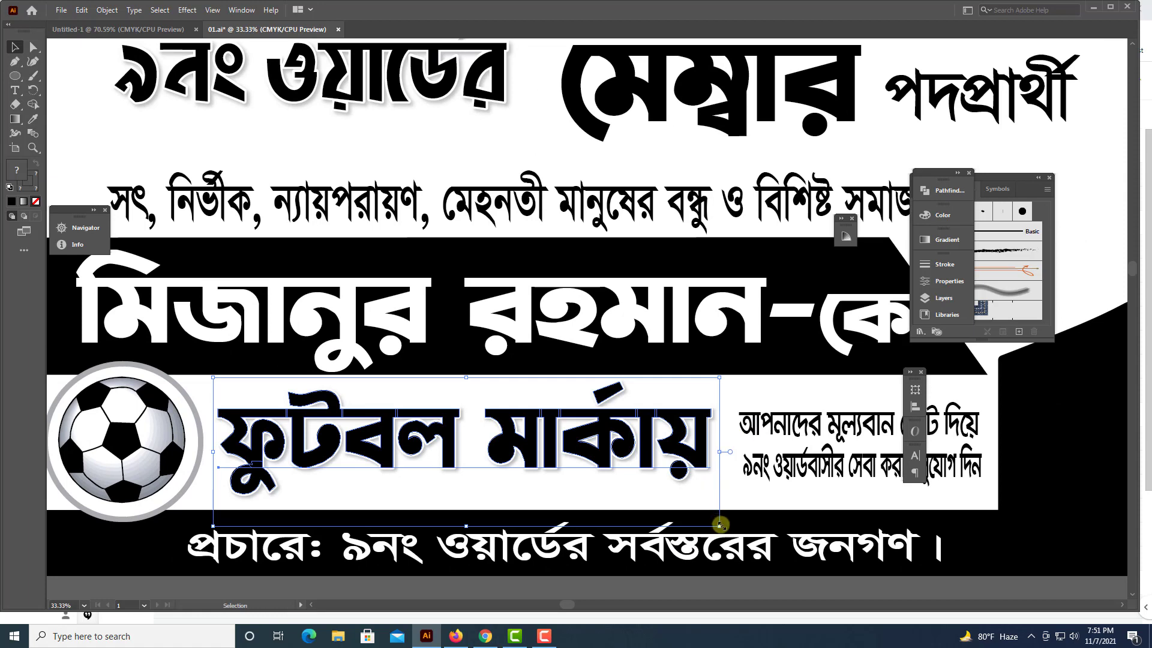
left_click_drag(720, 525, 722, 531)
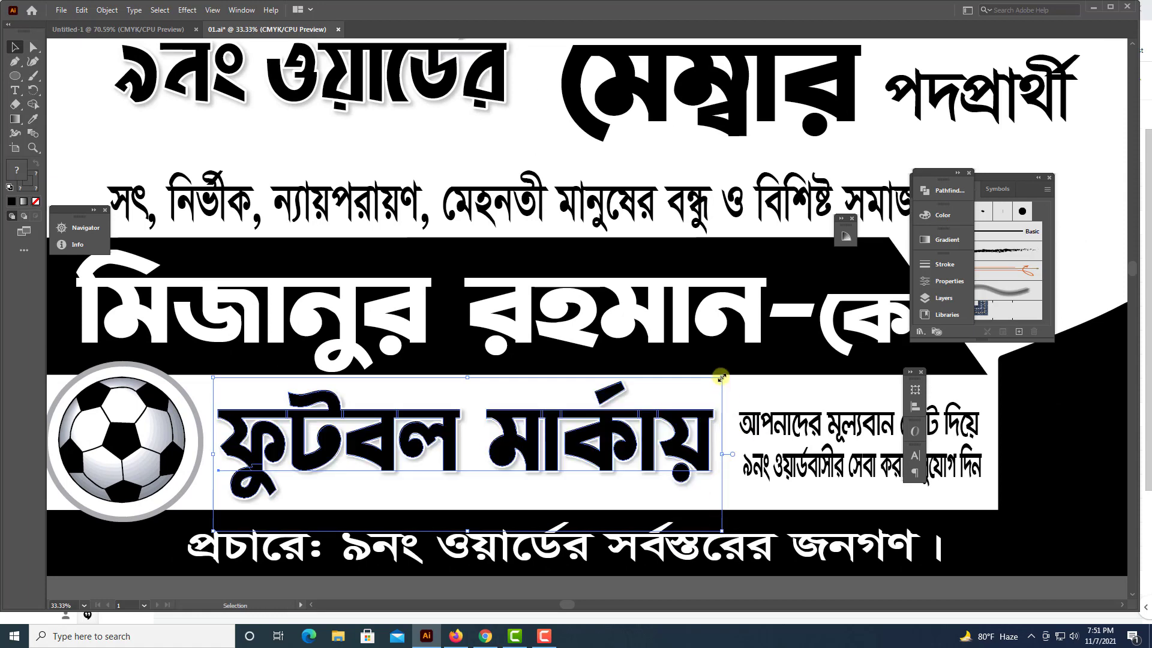
Deselect the headline and pick the Rectangle Tool from the shape flyout.
scroll(744, 420, "down", 1, "alt")
scroll(494, 506, "right", 5)
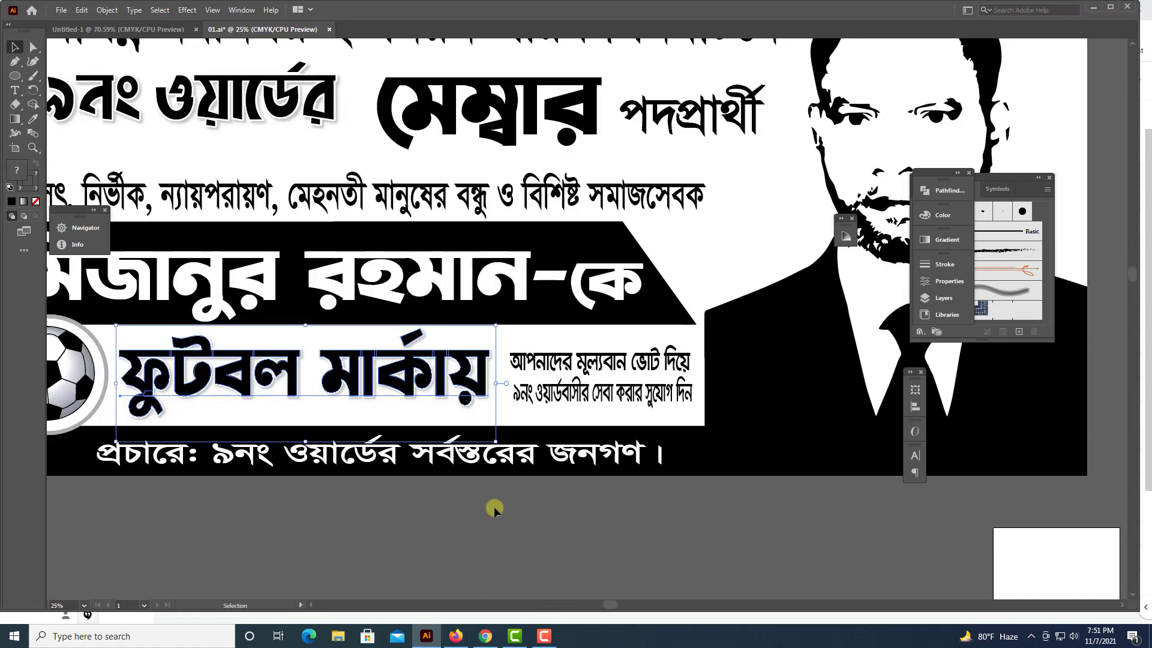
left_click(495, 506)
scroll(494, 507, "up", 2)
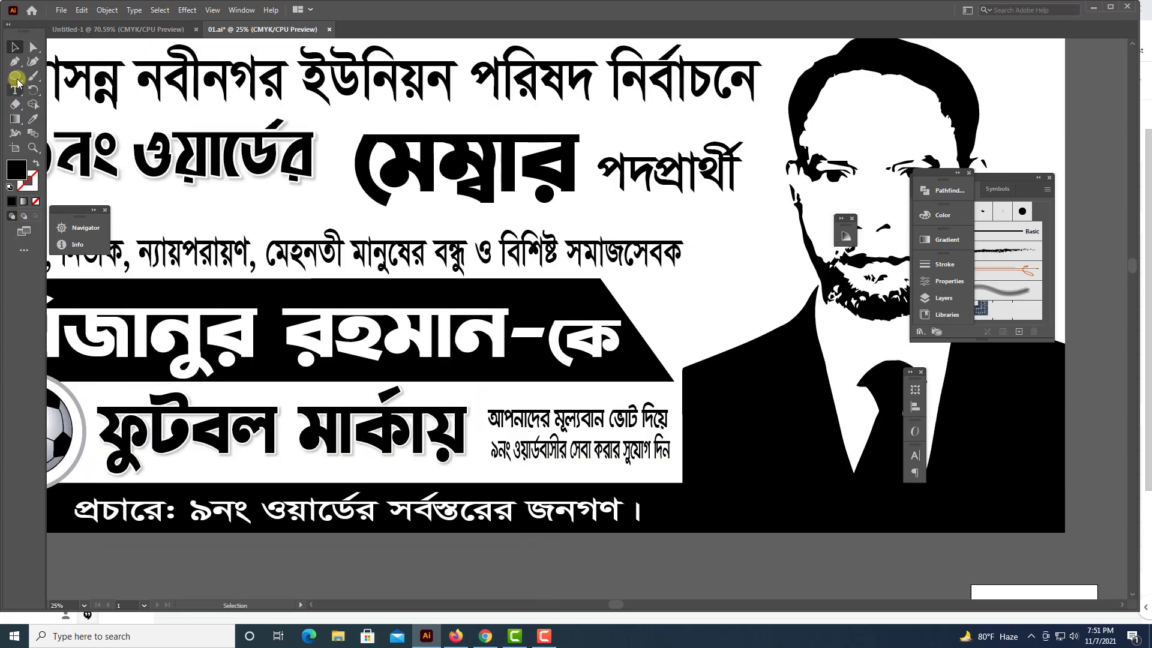
left_click_drag(17, 81, 48, 73)
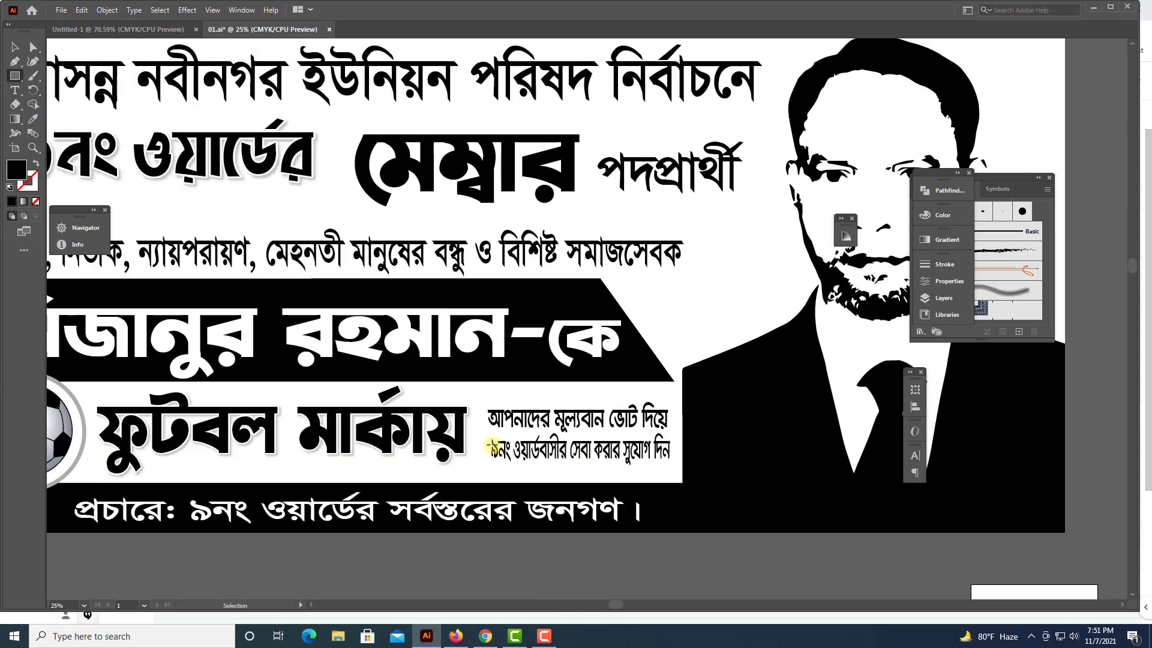
Draw an unfilled rounded-corner rectangle around the two slogan lines.
scroll(493, 446, "up", 1, "alt")
left_click_drag(576, 479, 696, 517)
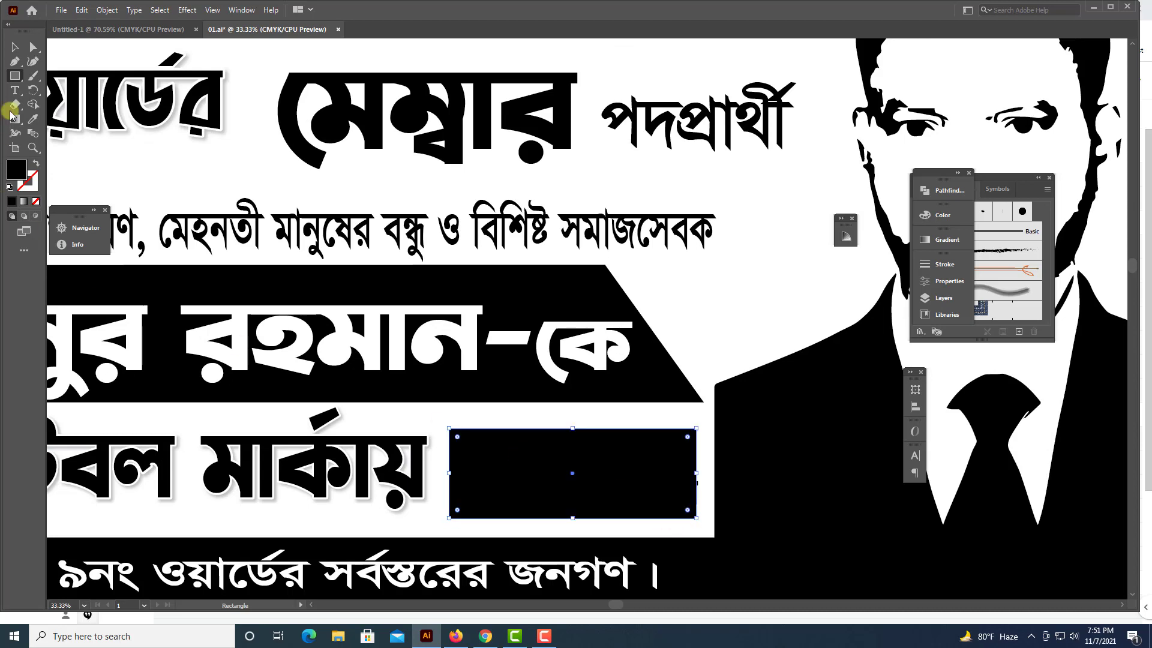
left_click(36, 162)
key("ctrl+equal")
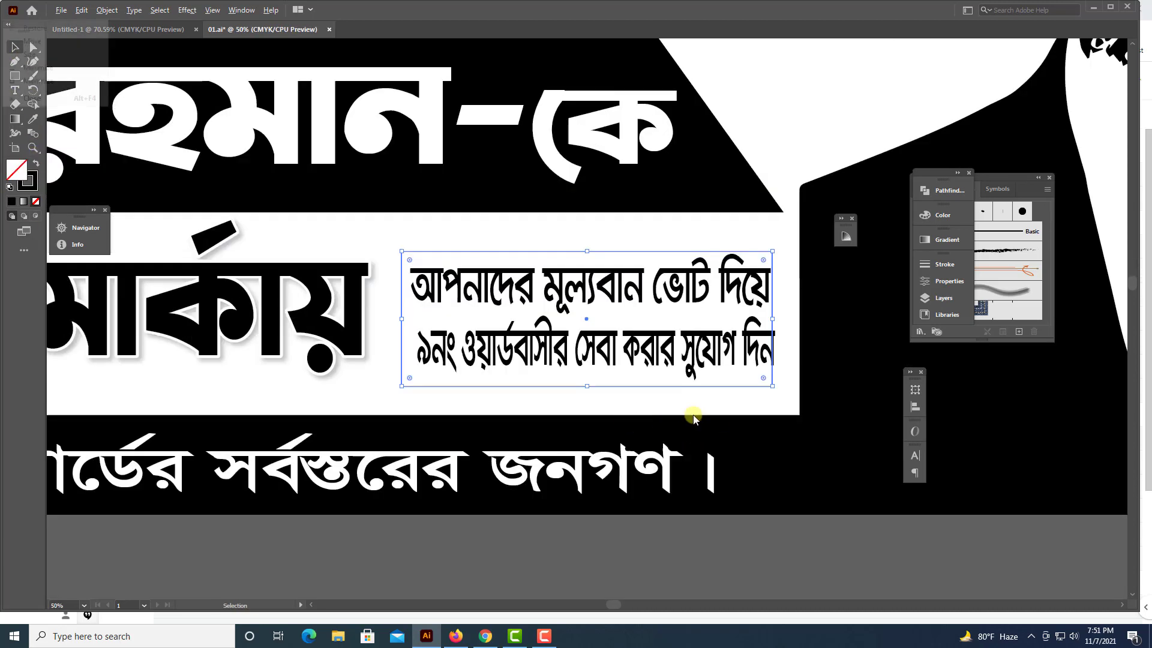
key("ctrl+equal")
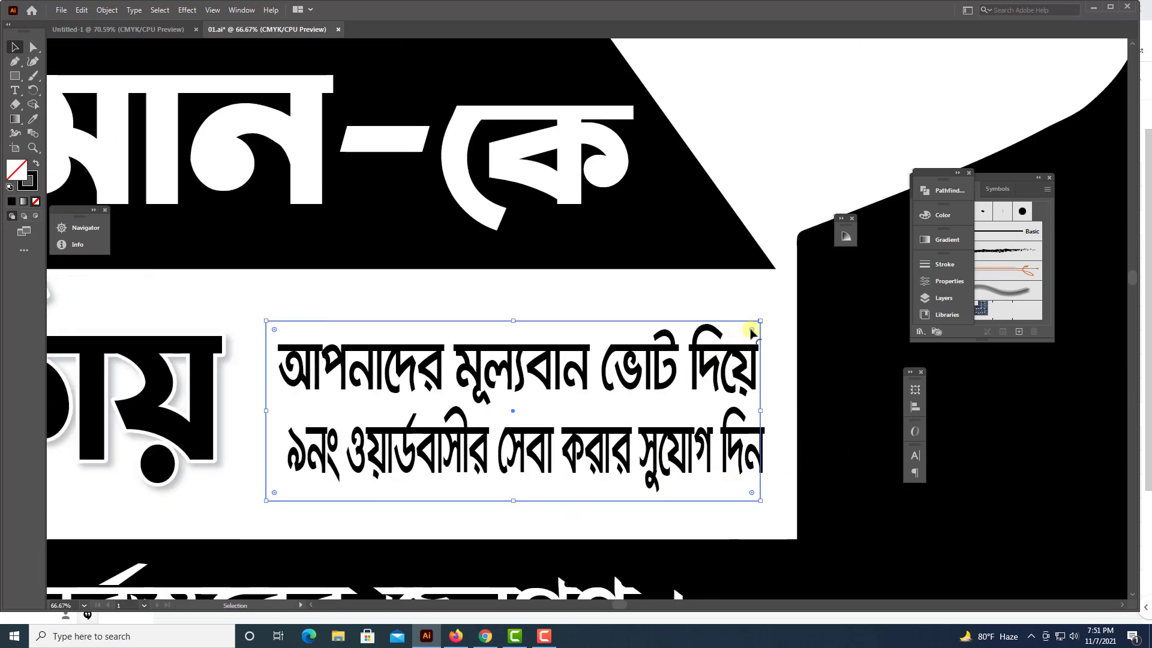
left_click_drag(751, 331, 736, 355)
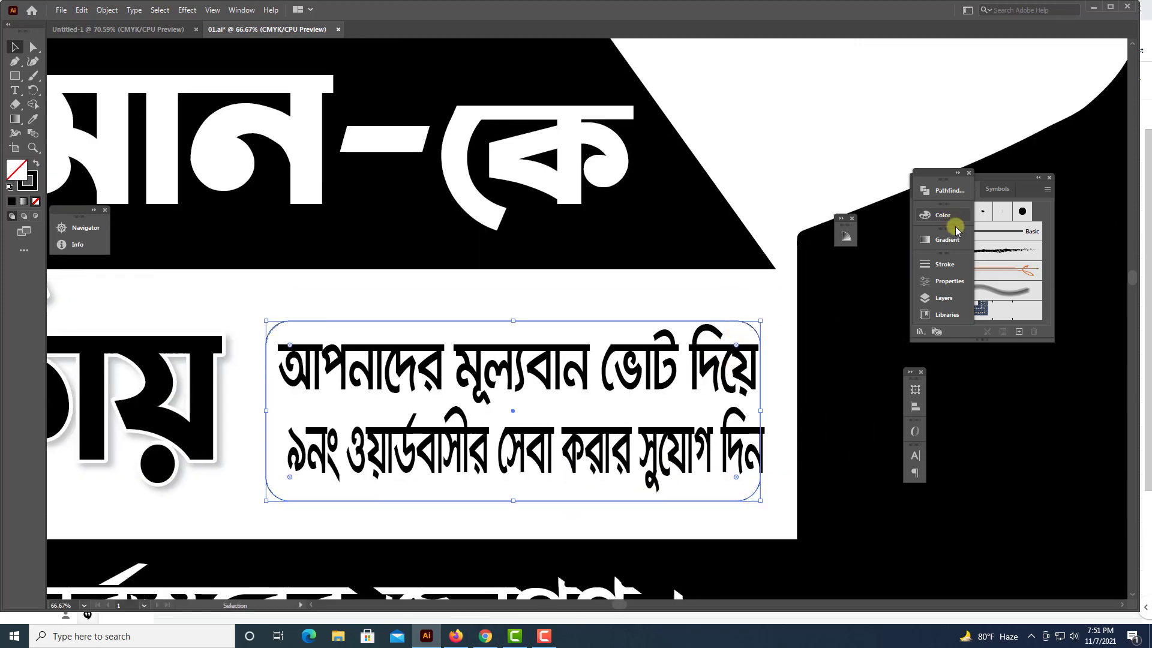
Give the frame a 5 pt dashed stroke.
left_click(945, 264)
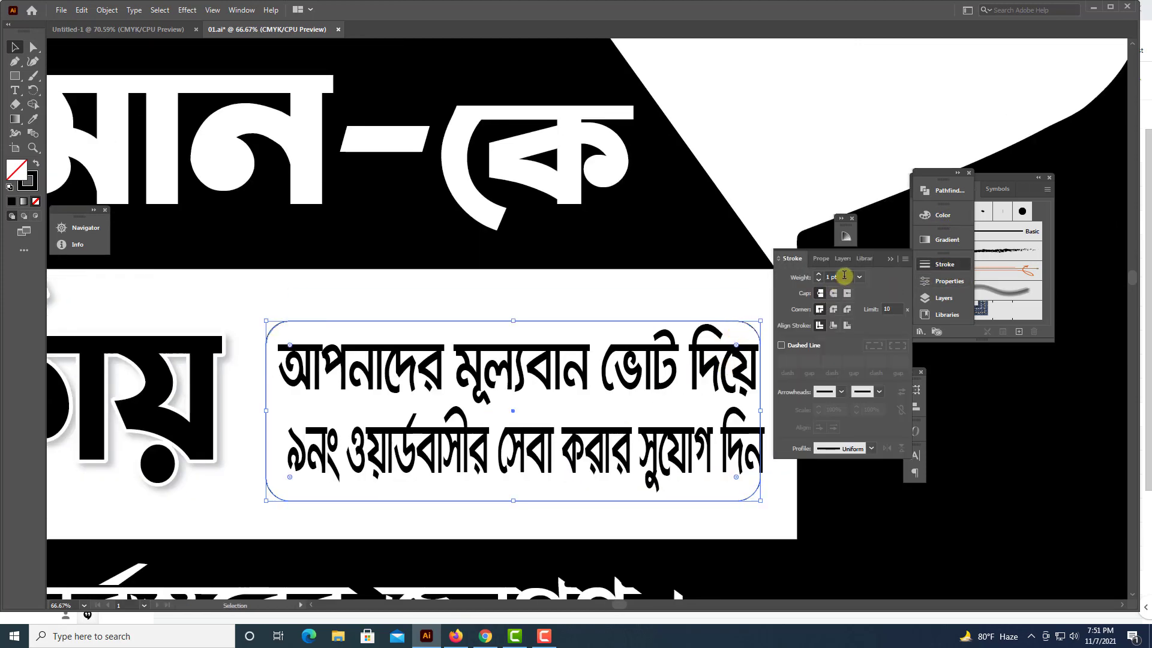
left_click_drag(844, 275, 800, 287)
key("Up")
key("Up")
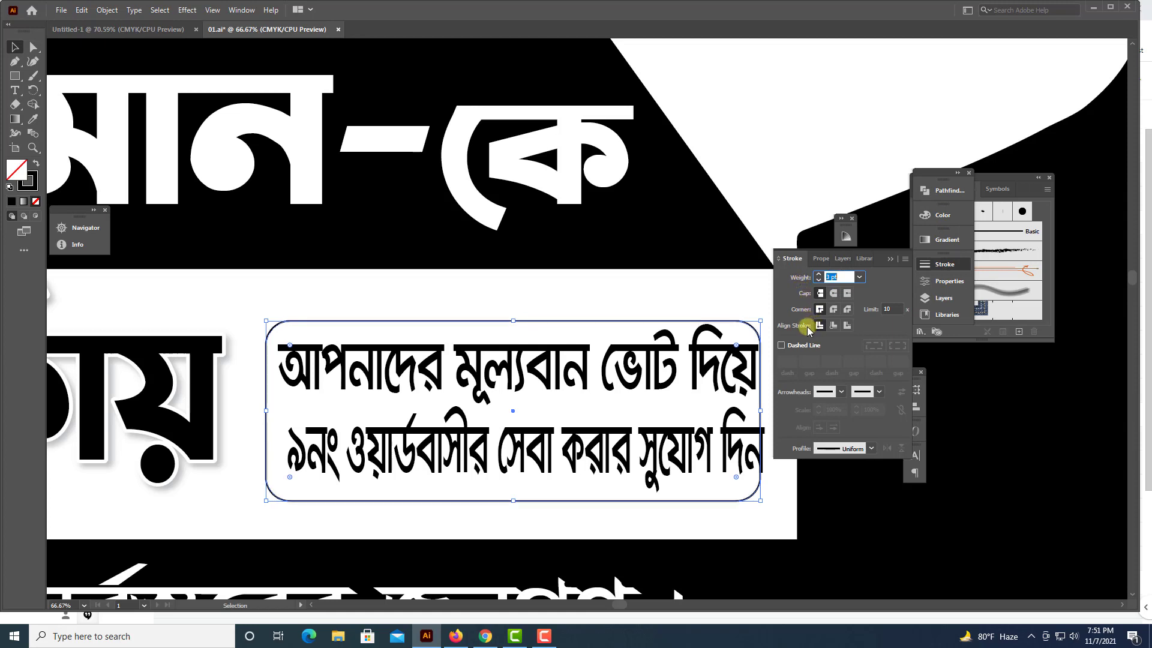
key("Up")
key("Up")
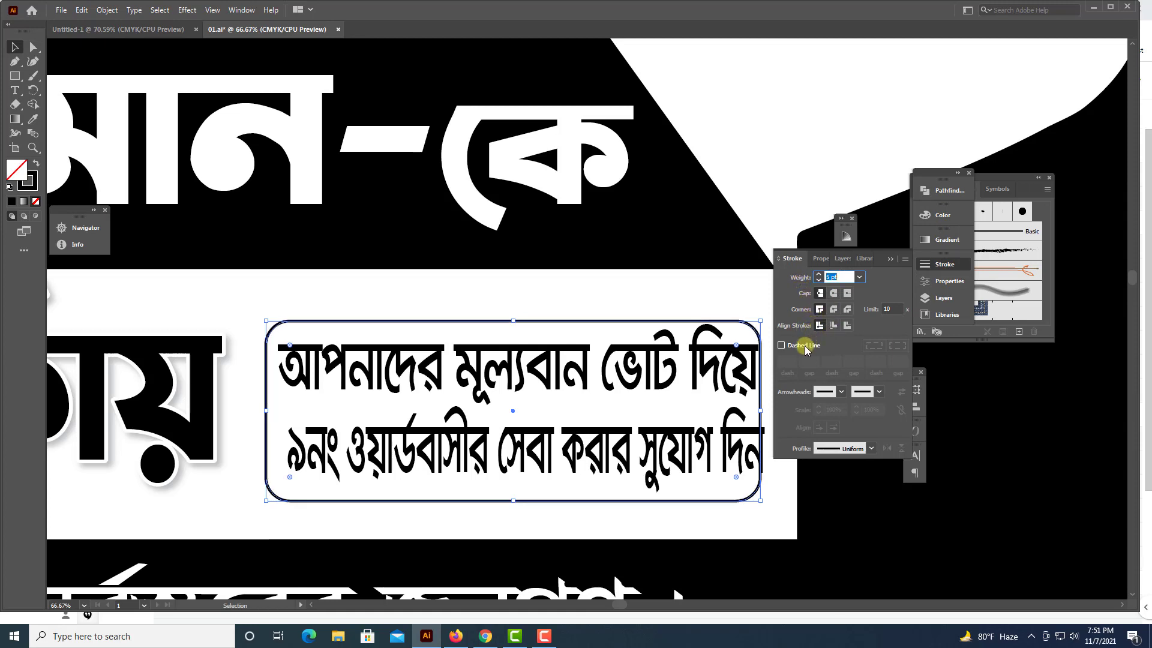
left_click(781, 345)
left_click(739, 420)
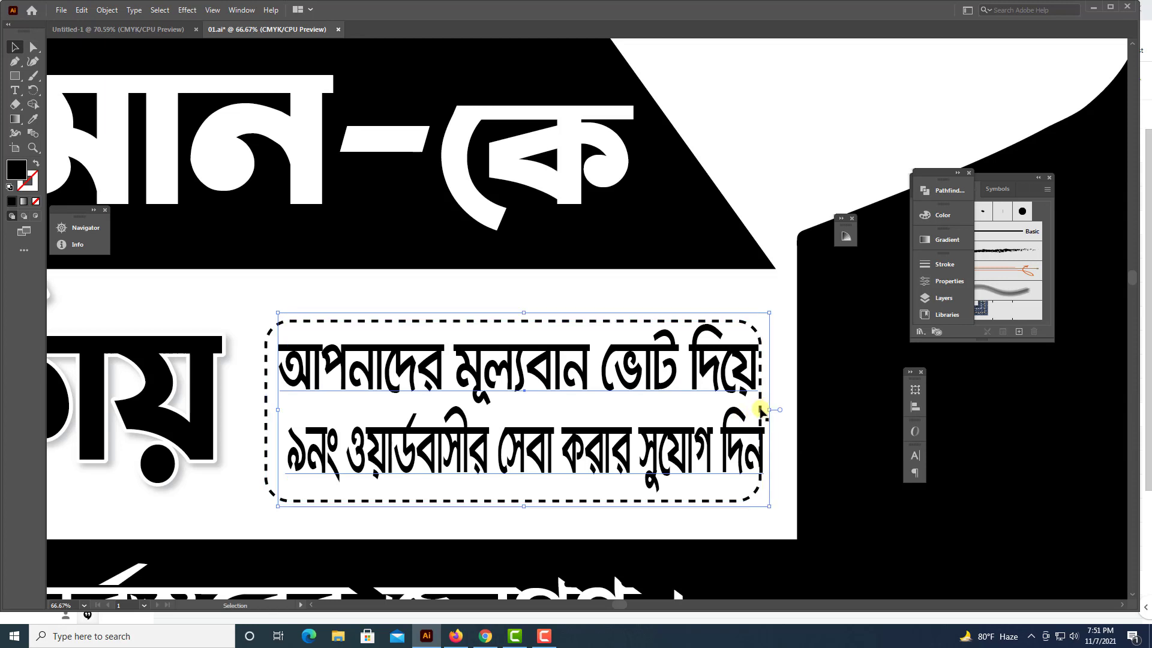
Resize the slogan text to fit inside the dashed frame, then zoom out.
left_click_drag(761, 410, 754, 410)
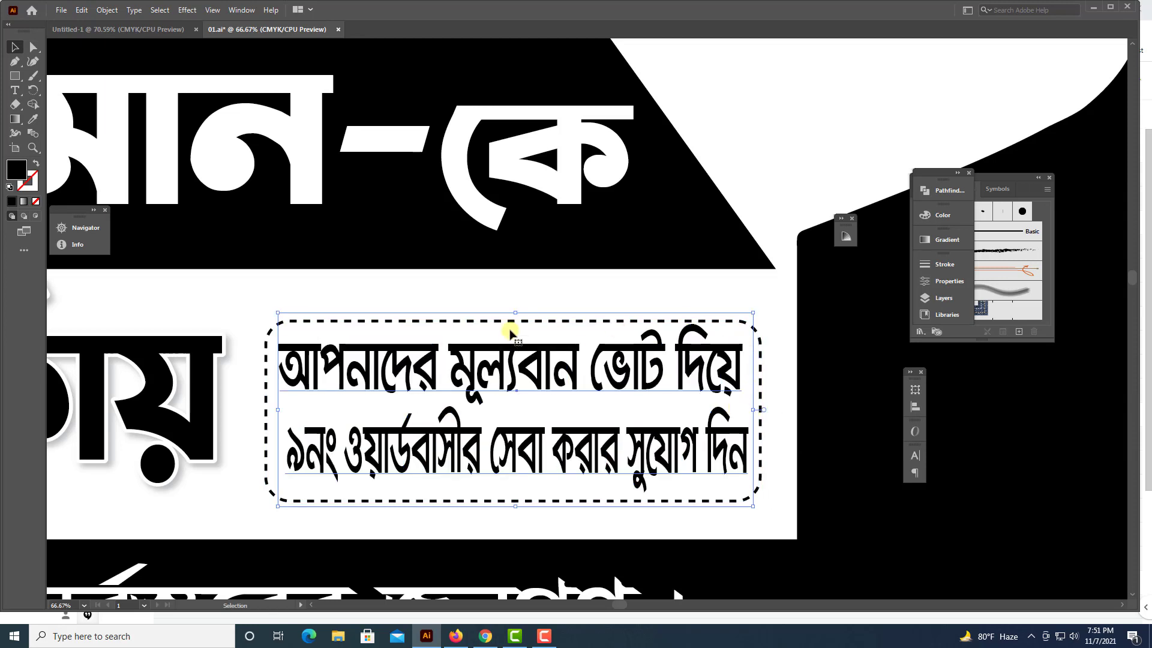
left_click_drag(514, 314, 515, 326)
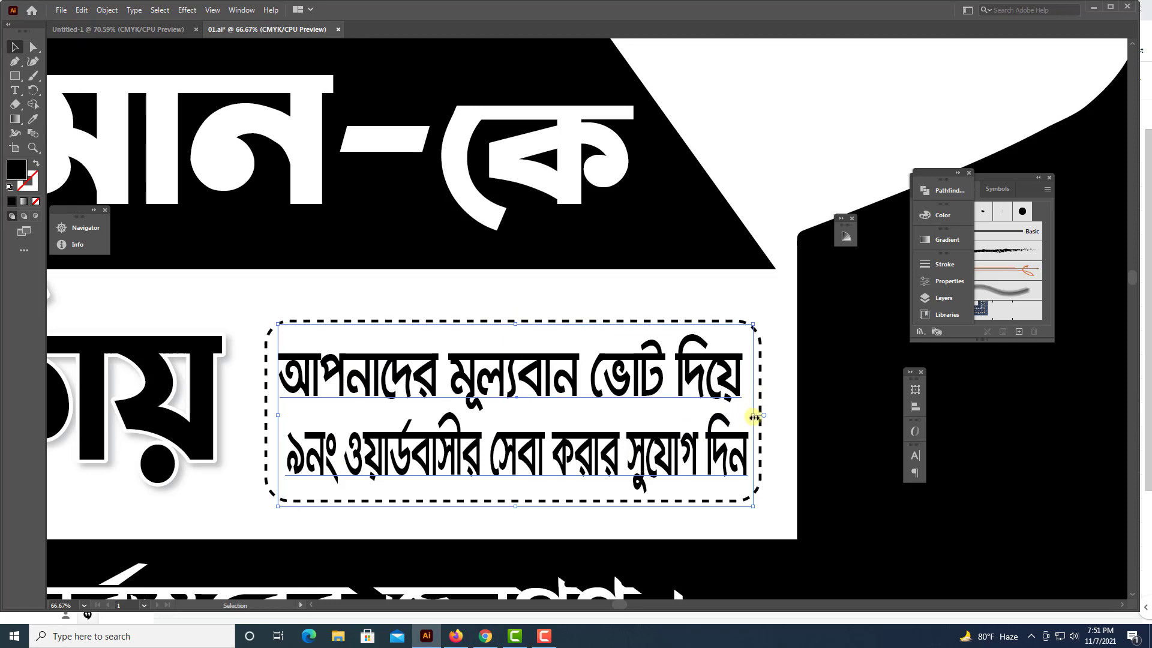
left_click_drag(750, 417, 747, 413)
key("ctrl+minus")
key("ctrl+minus")
key("ctrl+minus")
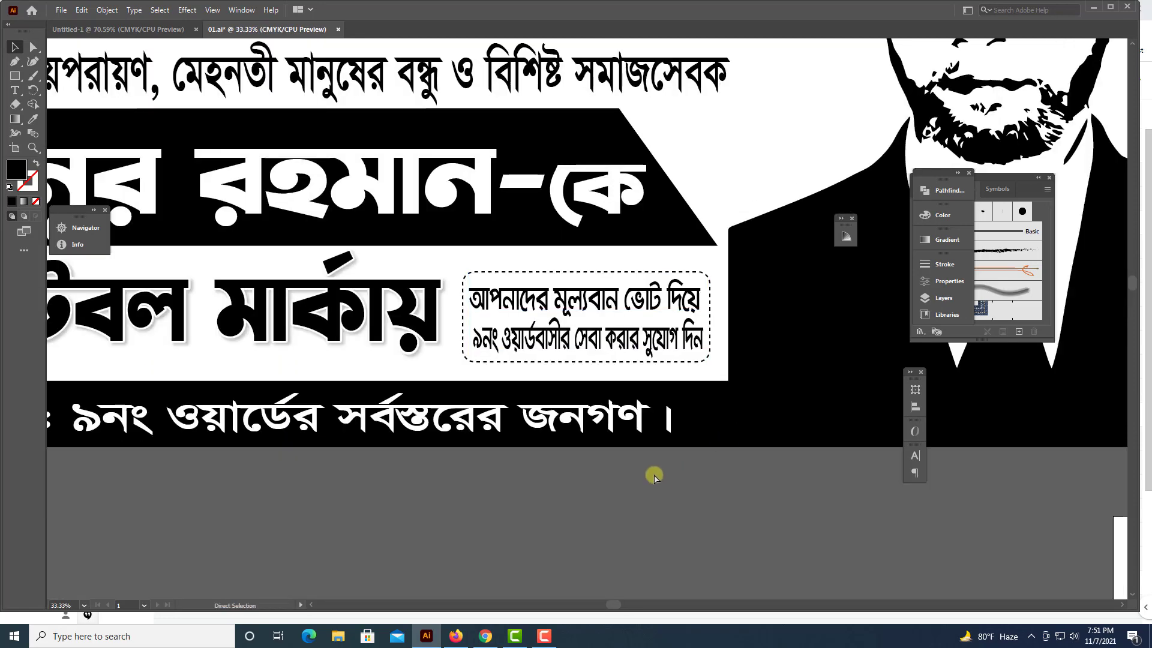
Select the ward number and election headings and nudge the heading block slightly.
scroll(624, 531, "up", 2)
scroll(622, 516, "up", 2)
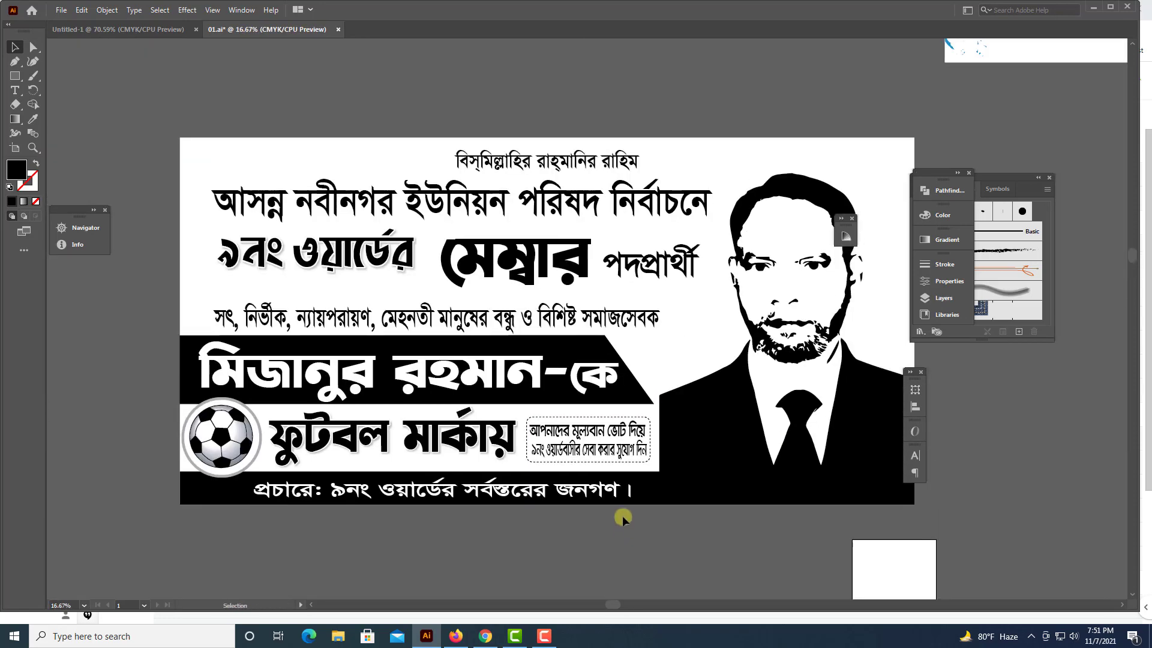
scroll(622, 516, "up", 1)
scroll(468, 318, "up", 1)
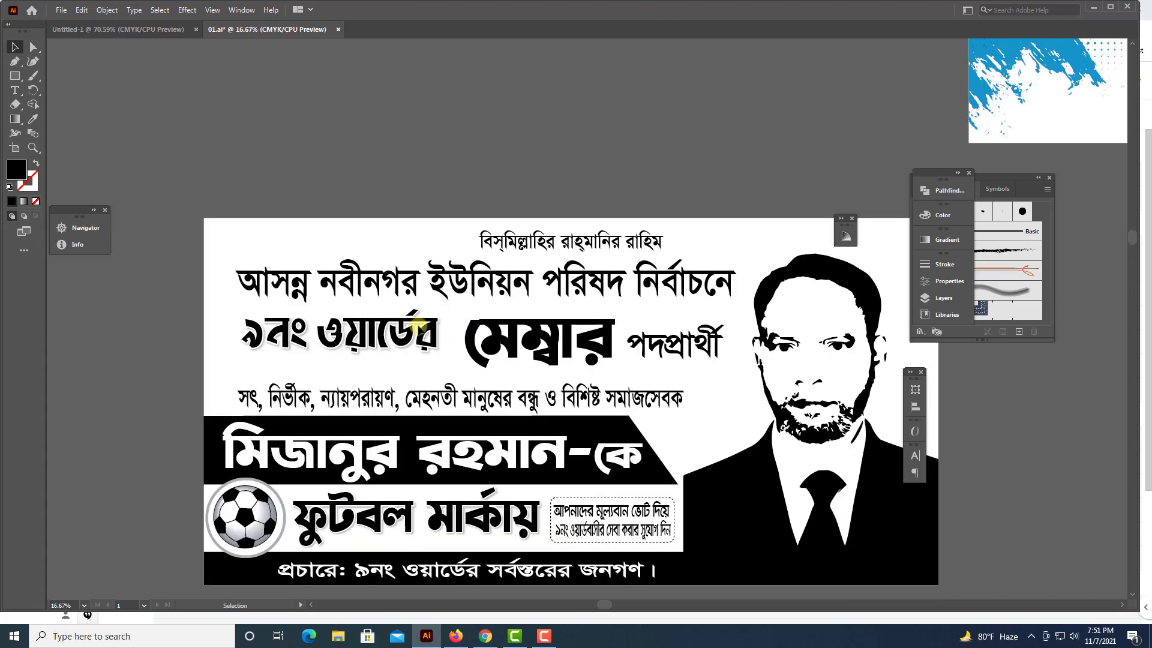
left_click(423, 327)
left_click(554, 267)
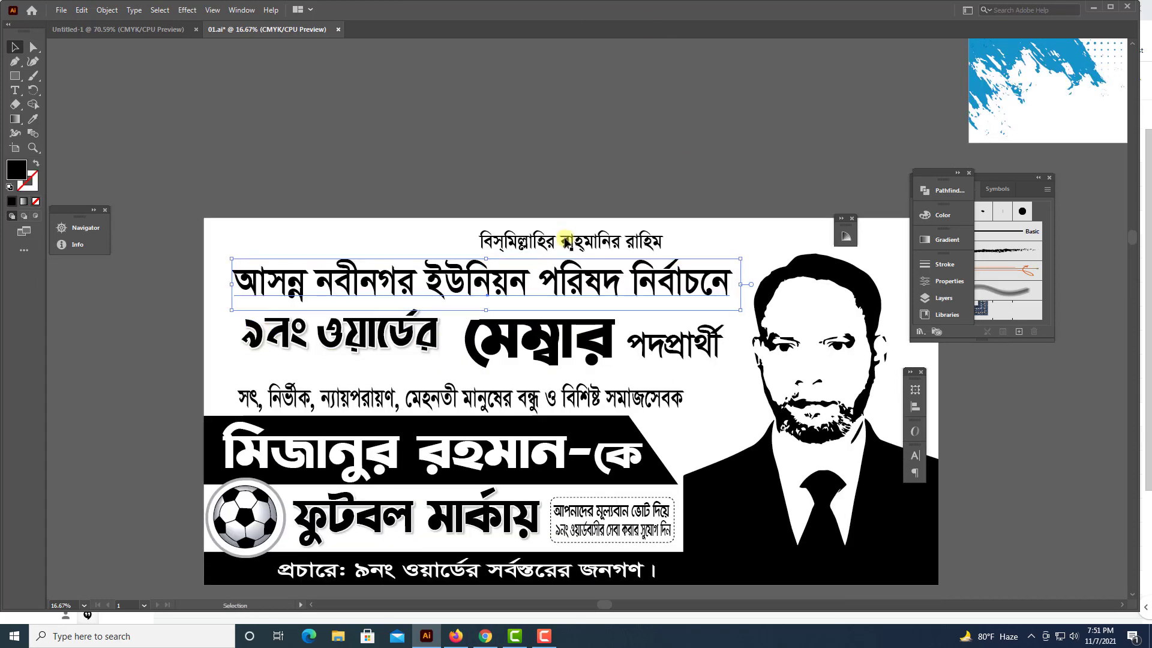
scroll(600, 354, "down", 1)
left_click_drag(542, 316, 536, 313)
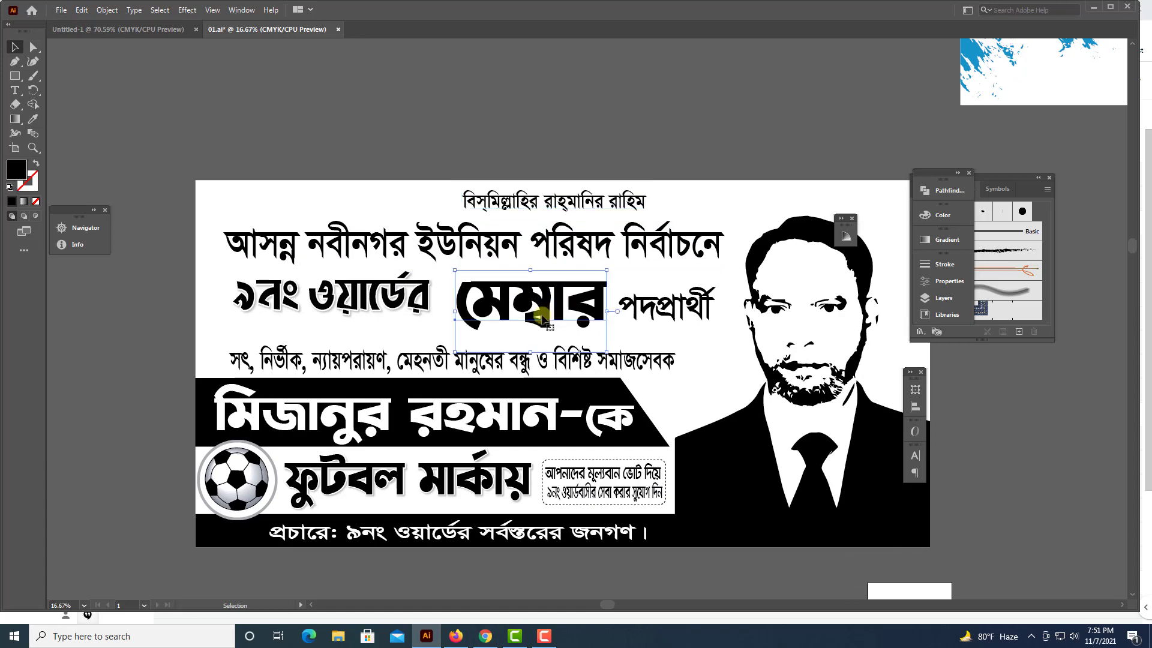
left_click(662, 310)
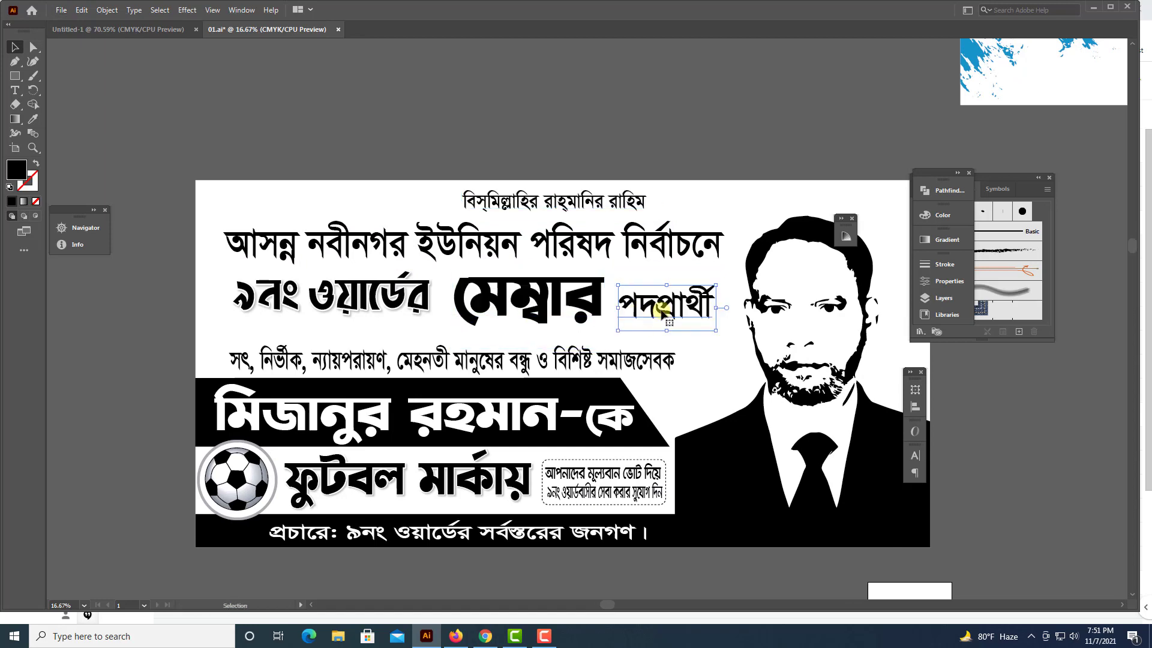
Shift the ৯নং ওয়ার্ডের heading and the tagline left, and compress the tagline horizontally.
scroll(678, 306, "up", 1)
scroll(678, 306, "right", 2)
left_click(659, 168)
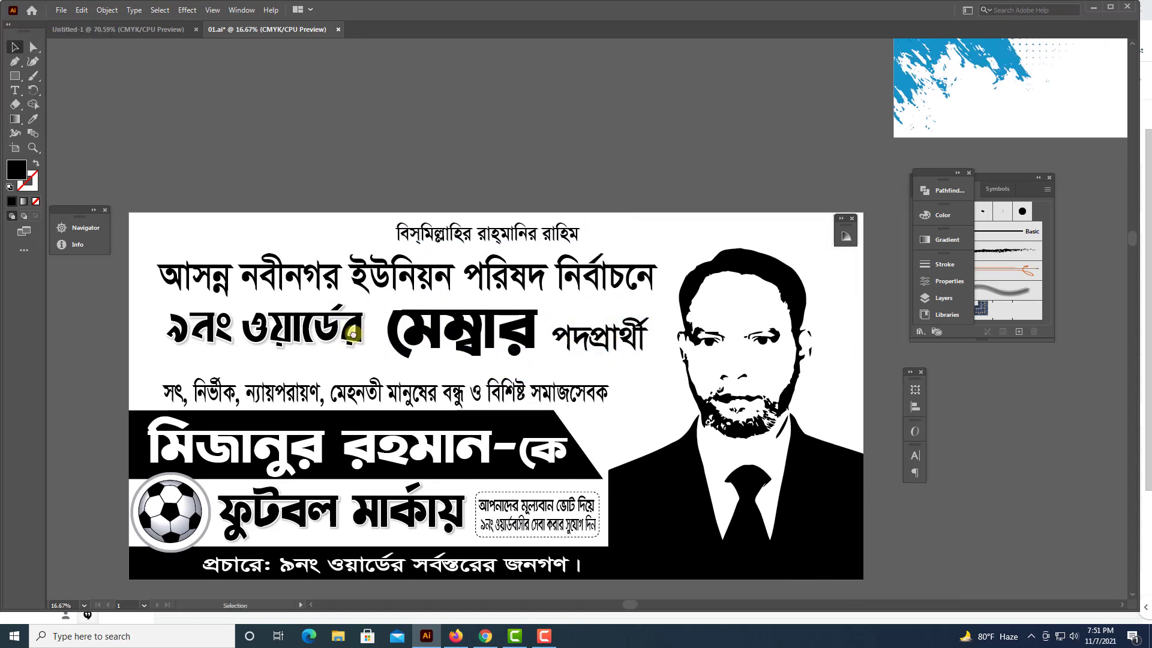
scroll(353, 332, "left", 2)
left_click_drag(401, 334, 388, 332)
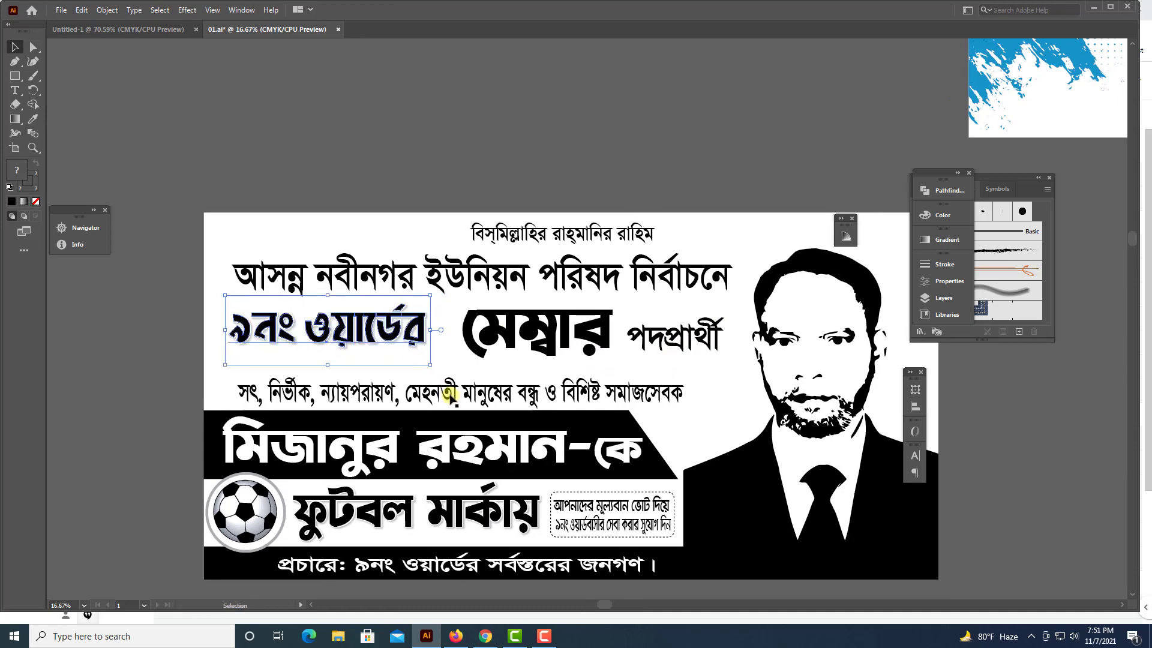
left_click_drag(451, 396, 432, 394)
mouse_move(666, 393)
left_mouse_down()
mouse_move(643, 393)
mouse_move(657, 380)
left_mouse_up()
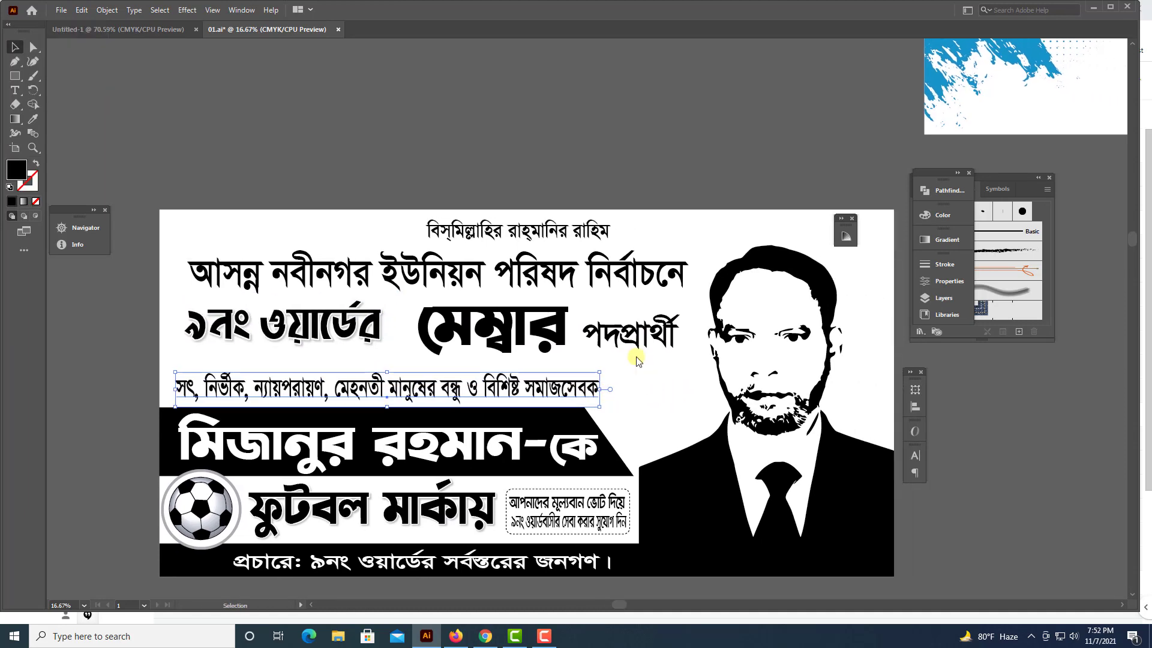
Pull a copy of the top blessing line above the banner.
scroll(540, 360, "up", 1)
left_click(436, 356)
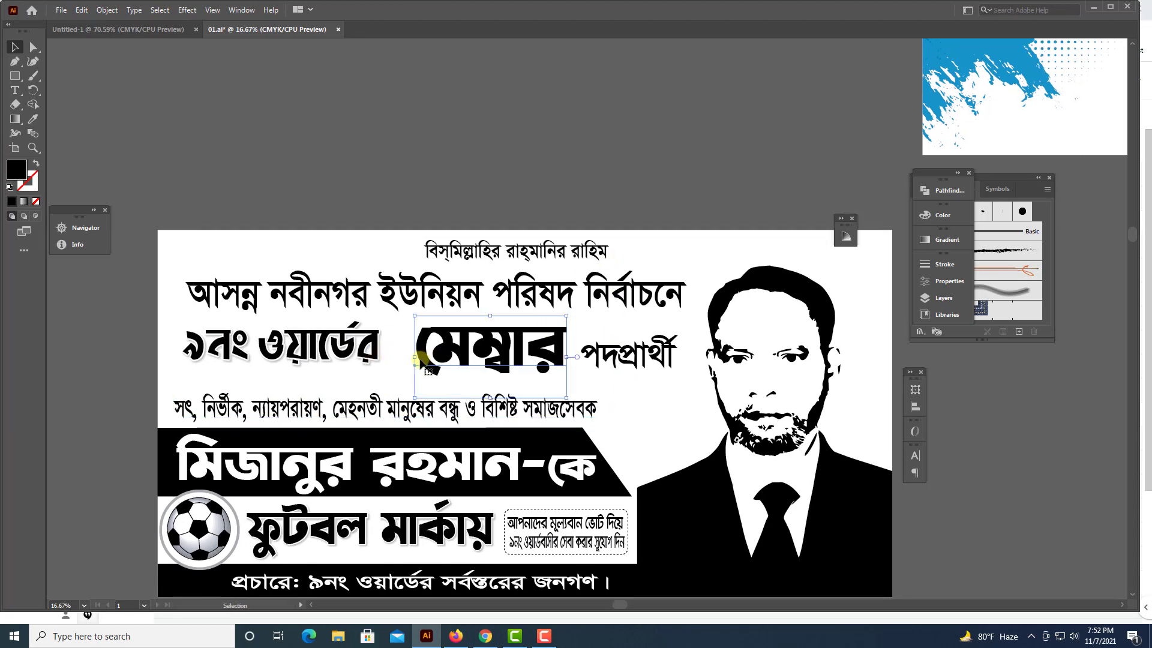
left_click_drag(492, 361, 503, 343)
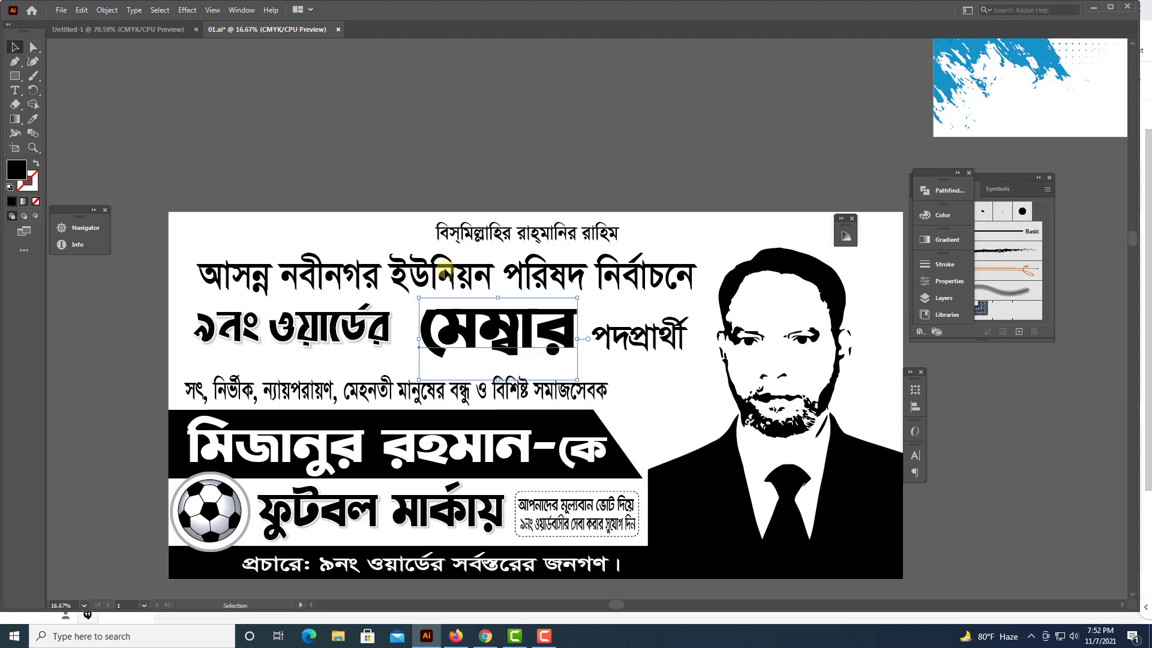
mouse_move(492, 239)
left_mouse_down()
mouse_move(451, 166)
mouse_move(570, 157)
left_mouse_up()
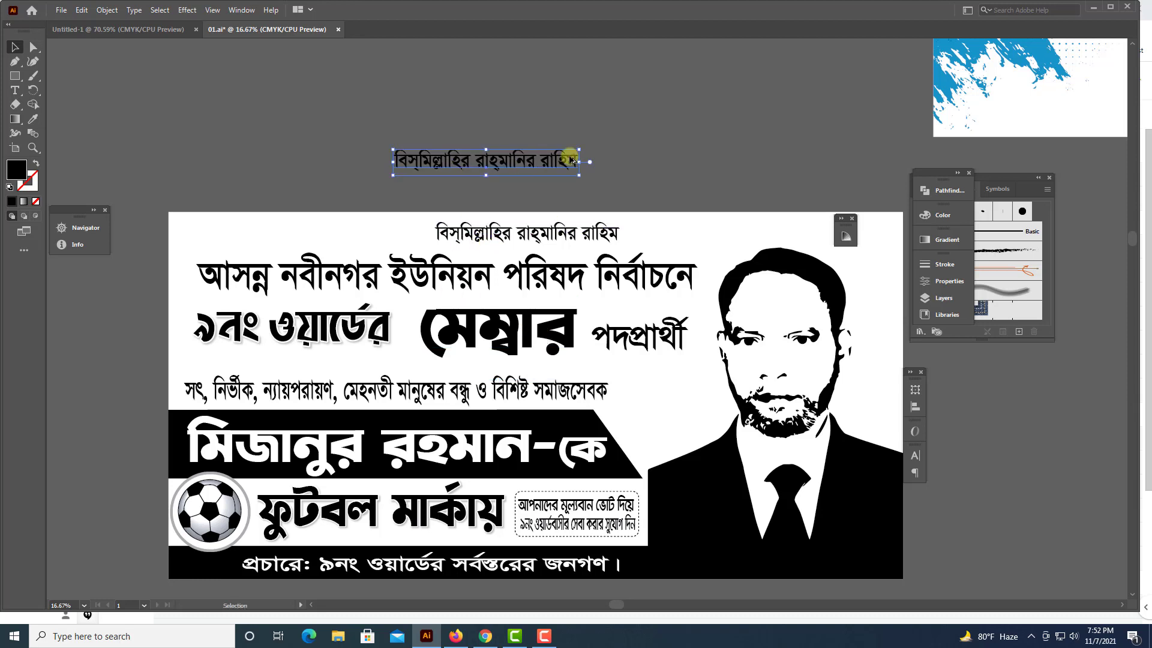
Cancel the copy and place a placeholder Lorem ipsum text line above the banner.
key("Escape")
left_click(16, 91)
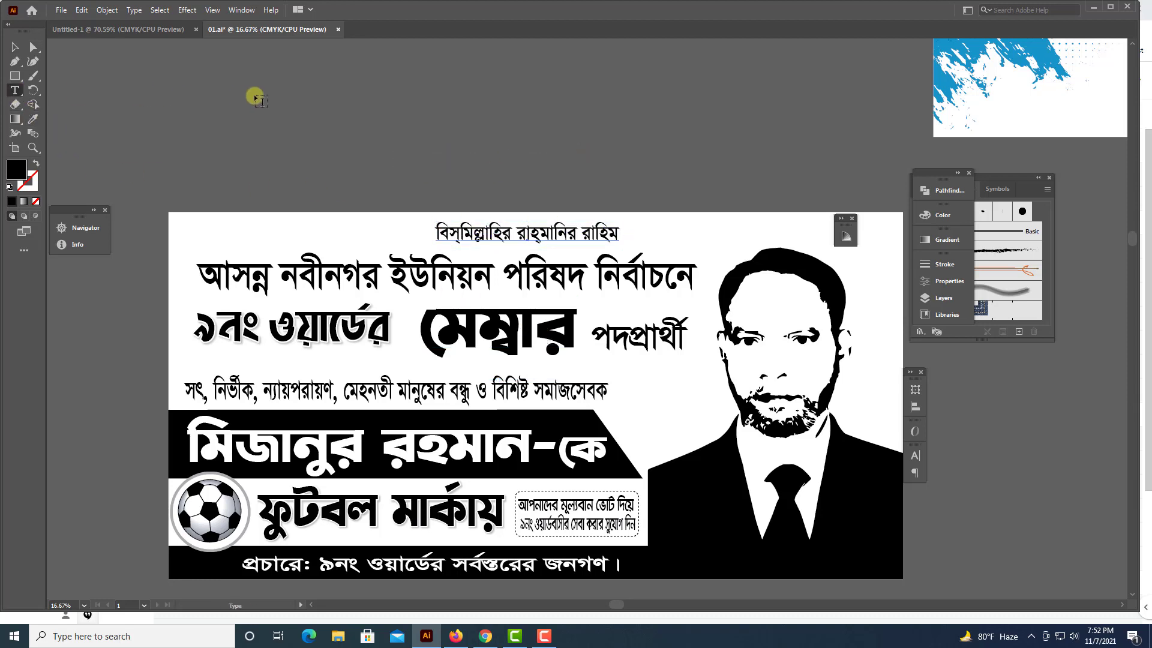
left_click(254, 96)
key("Escape")
left_click_drag(279, 87, 445, 116)
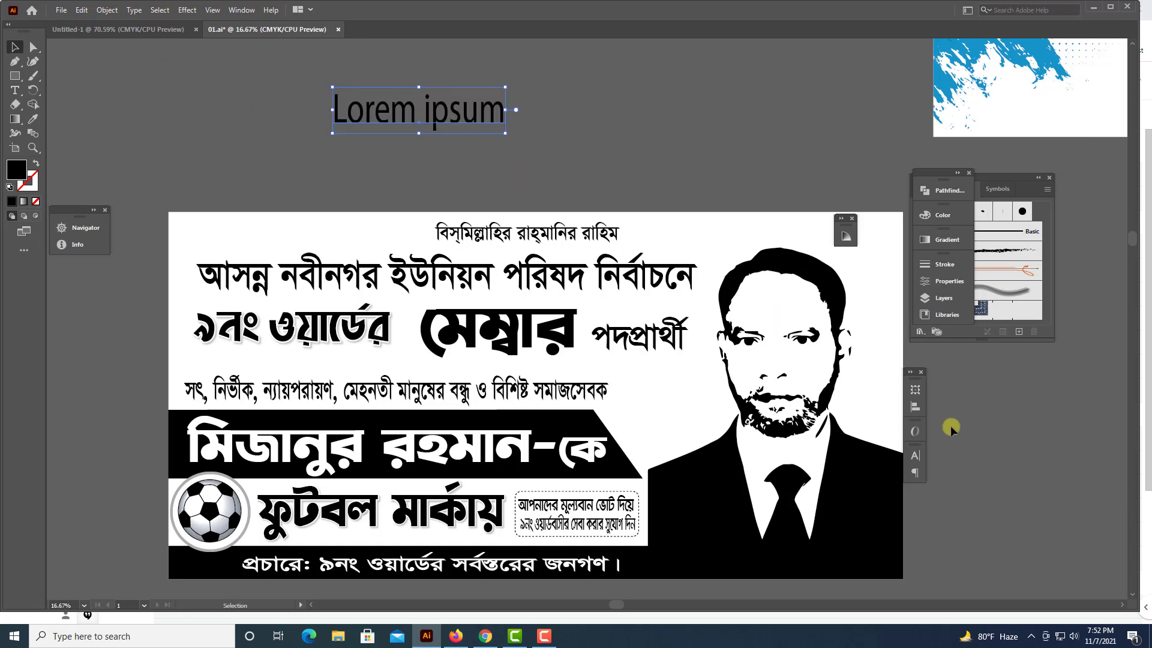
left_click(1032, 640)
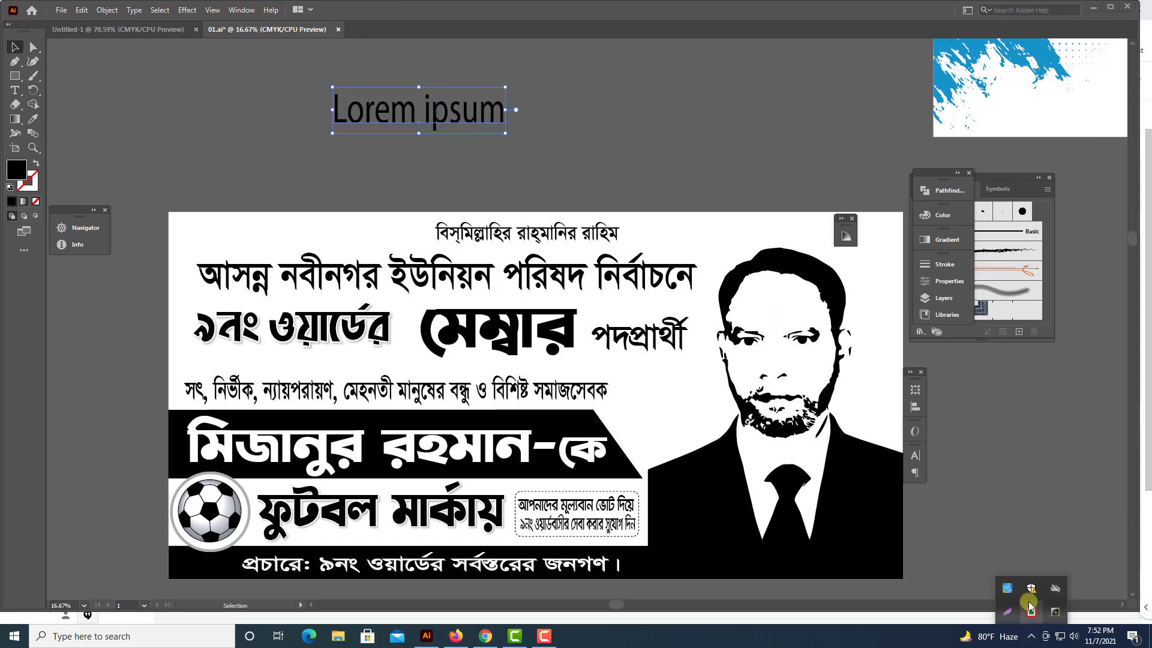
right_click(1030, 613)
left_click(969, 539)
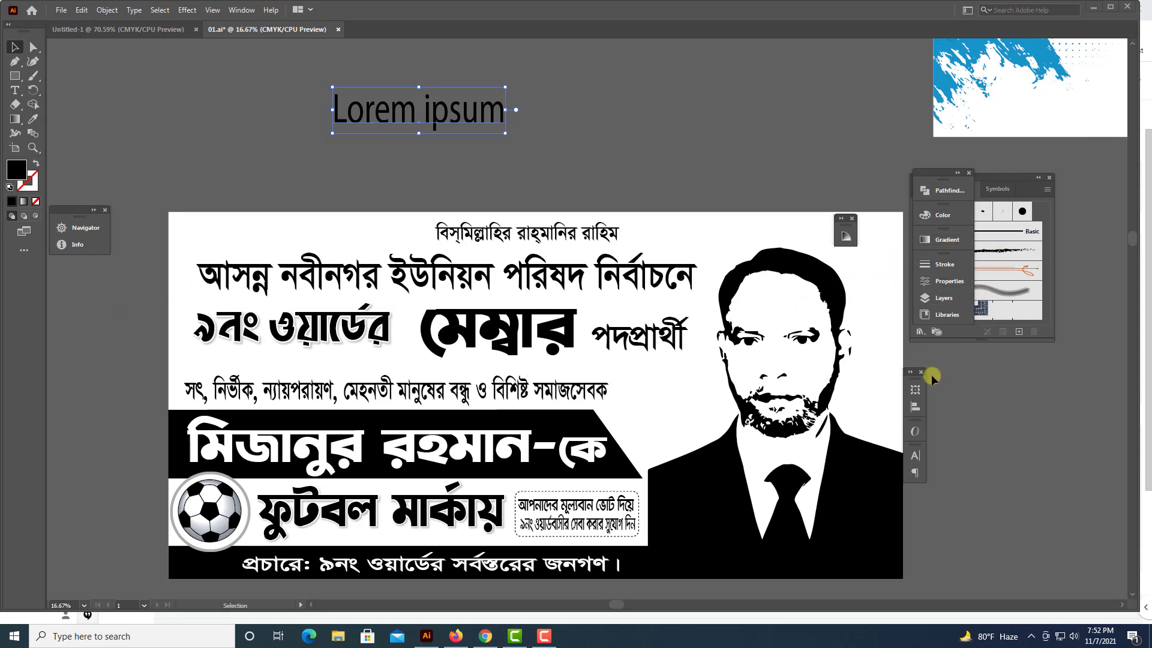
Apply the Shorif Shahjahan font to the Lorem ipsum text via the Character panel.
left_click(920, 453)
left_click(824, 448)
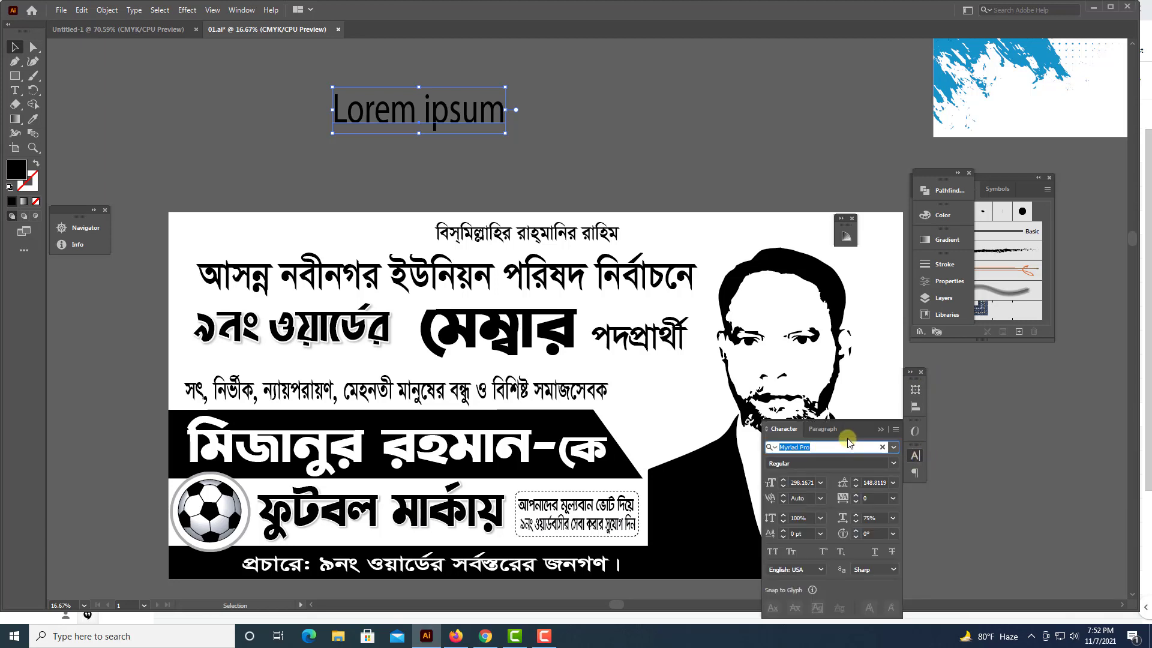
type("s")
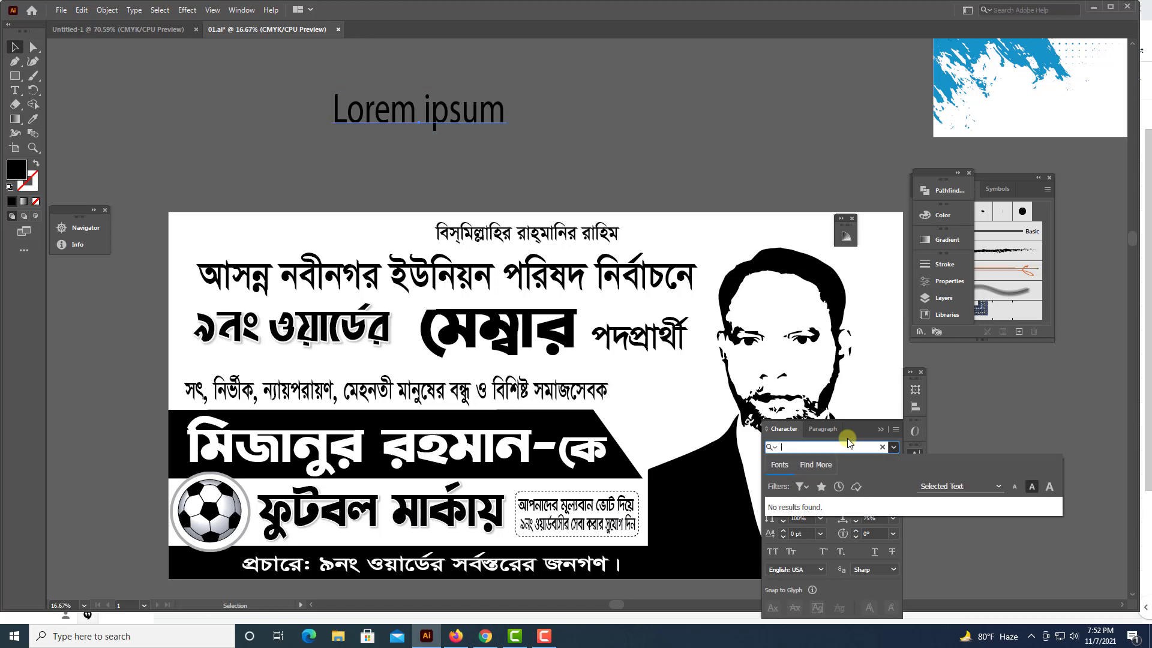
type("ও")
key("BackSpace")
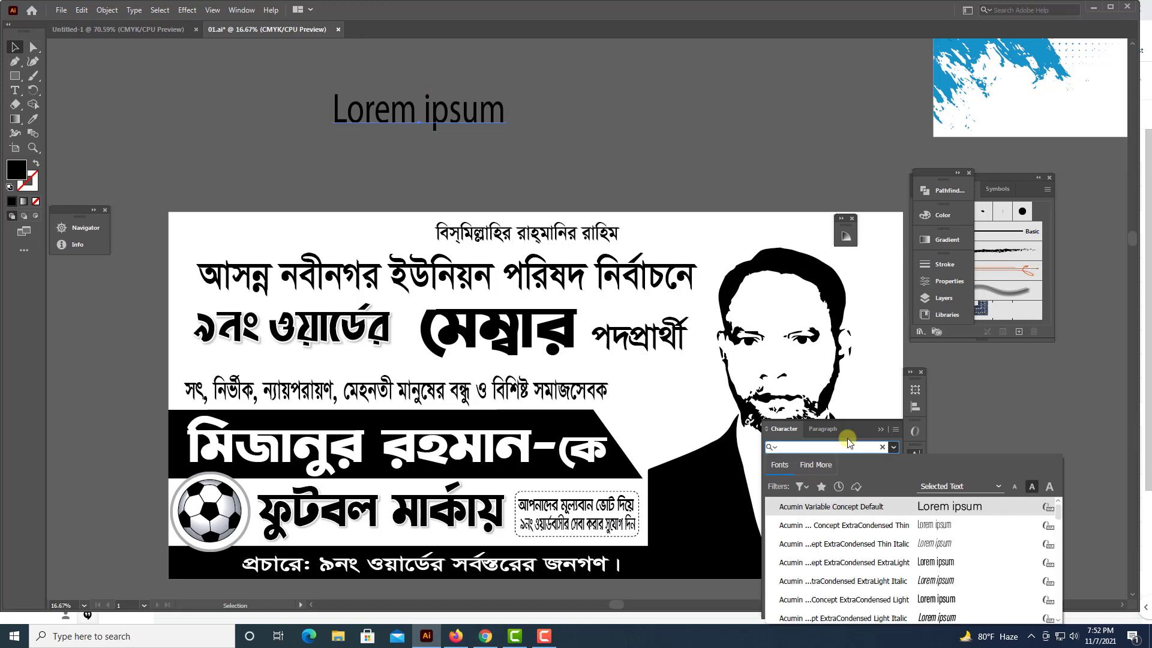
type("হ")
key("BackSpace")
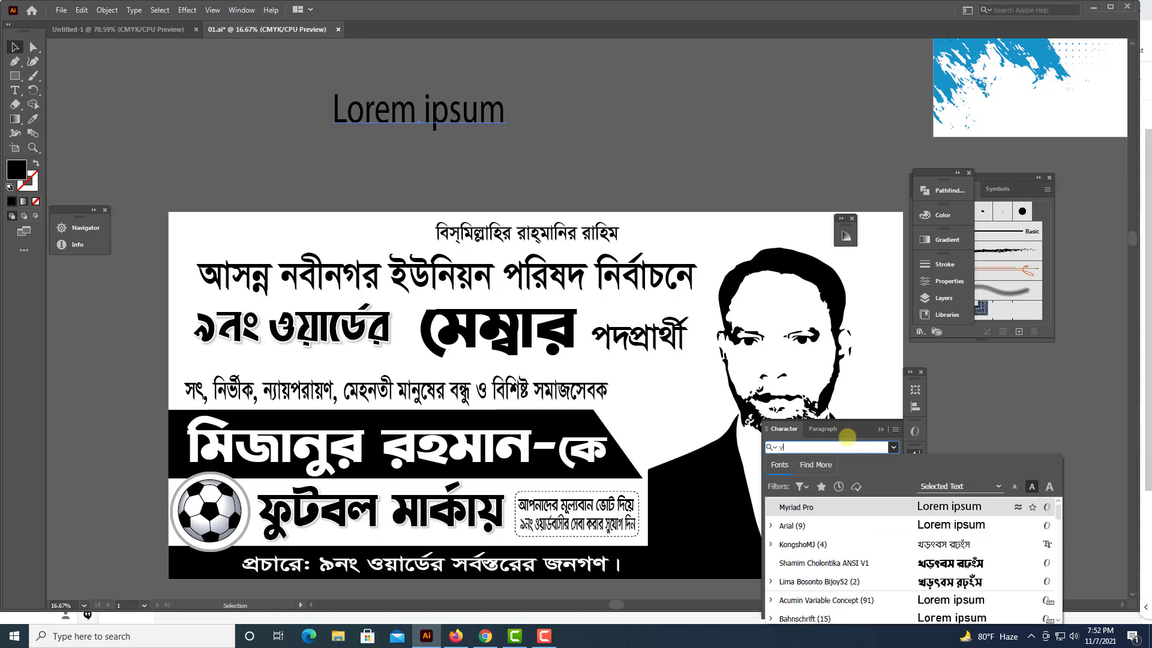
type("y")
key("BackSpace")
type("shori")
type("if")
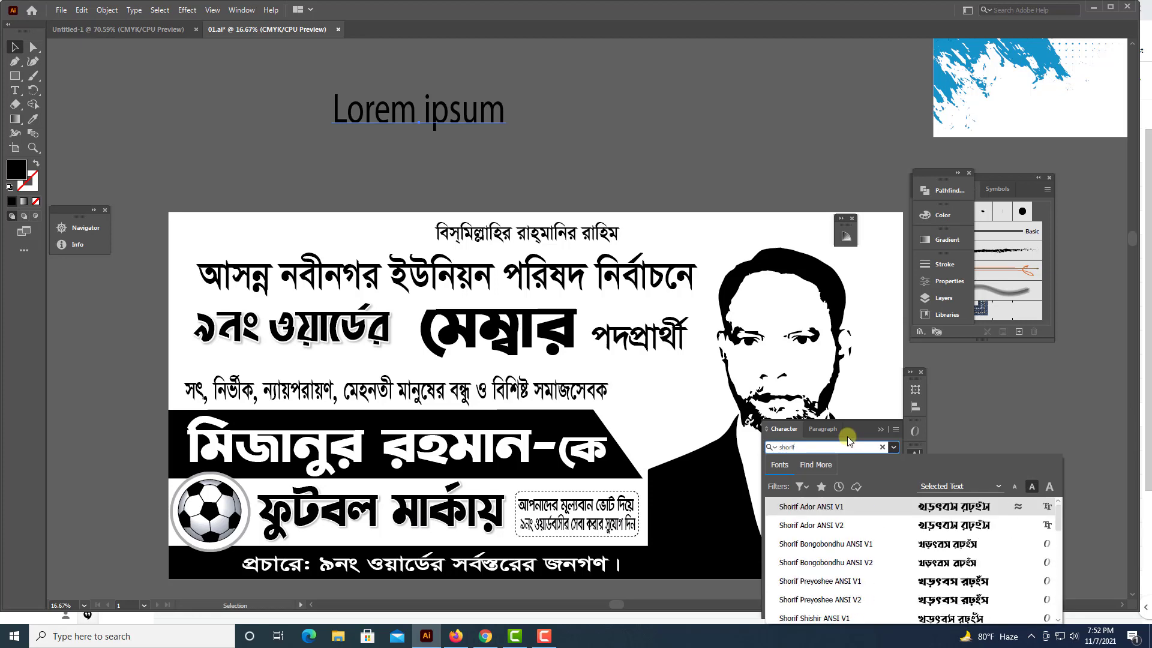
type("h")
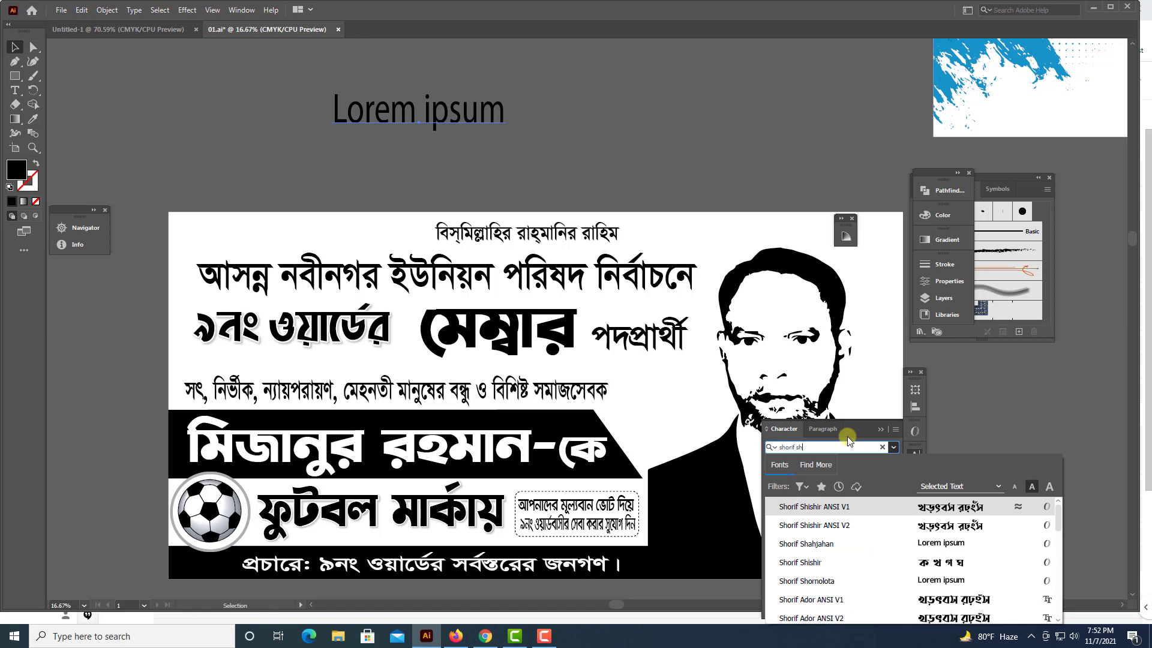
left_click(836, 544)
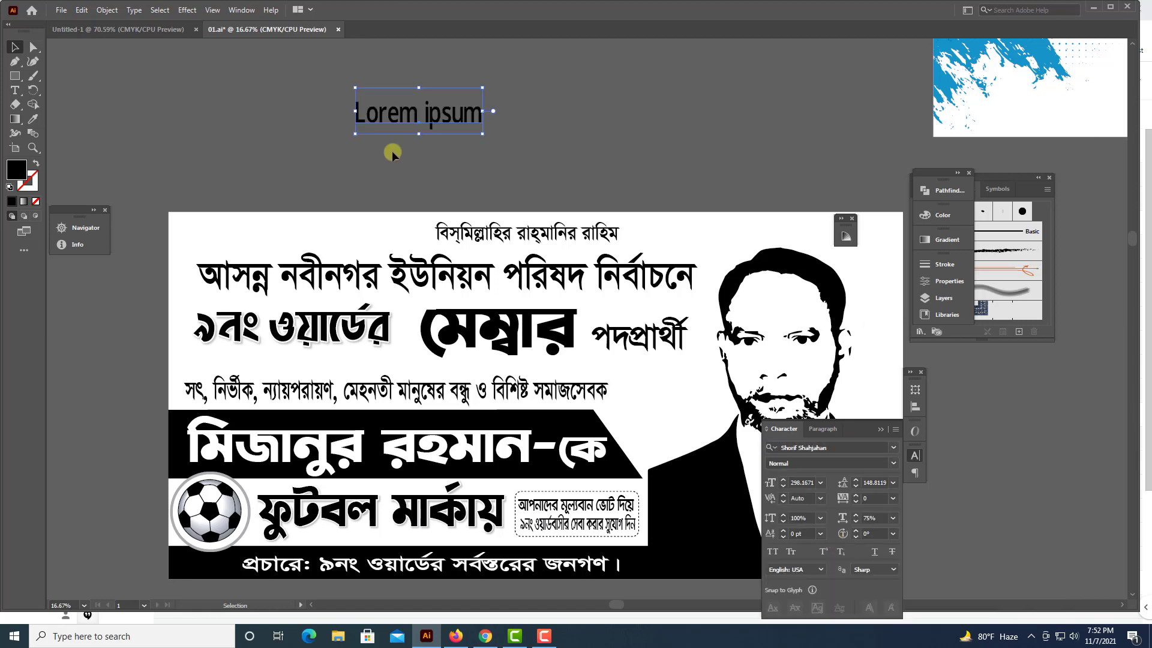
double_click(414, 120)
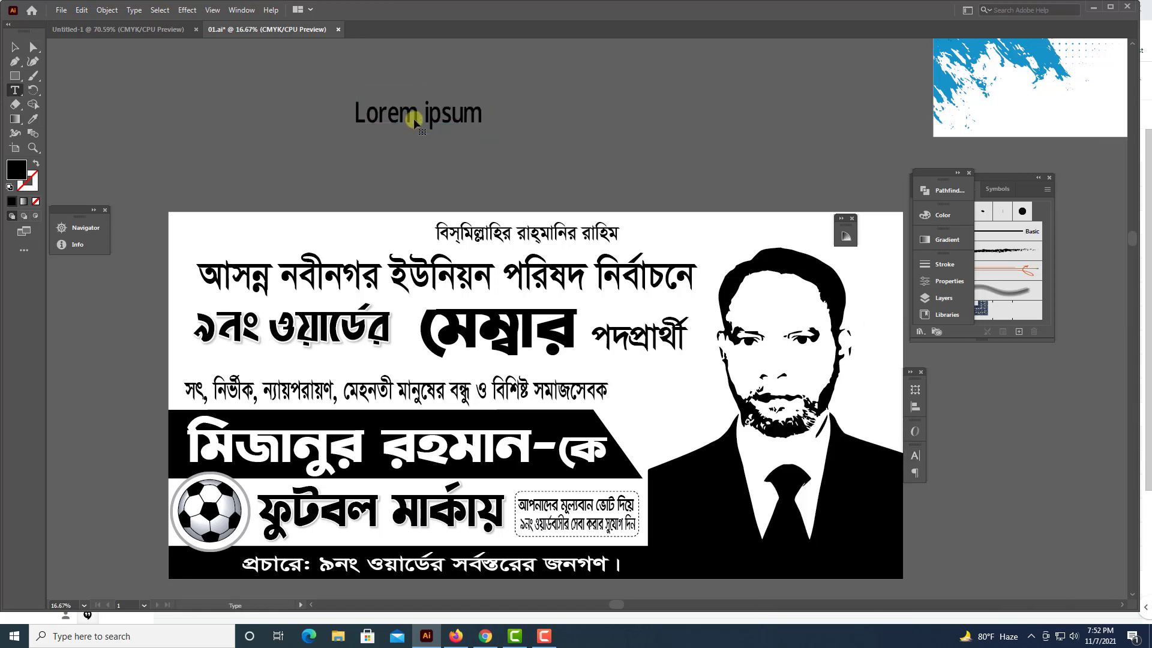
Switch typing to Bangla and replace the placeholder with মেম্বার.
left_click(1032, 636)
right_click(1033, 621)
left_click(1014, 543)
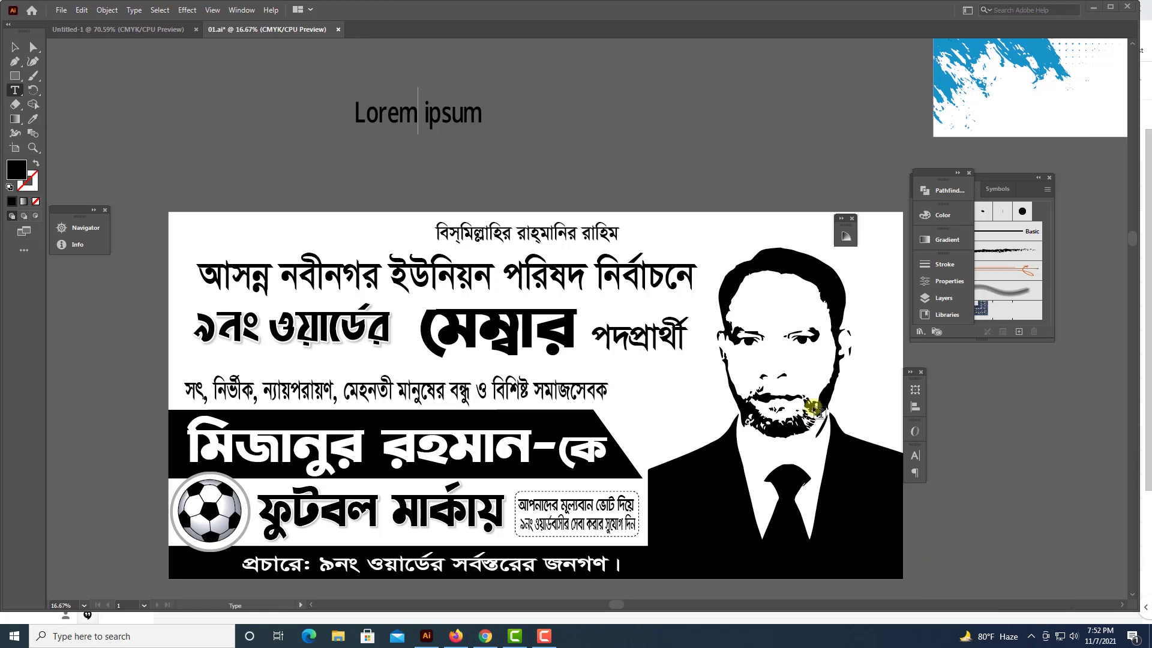
double_click(394, 120)
triple_click(394, 120)
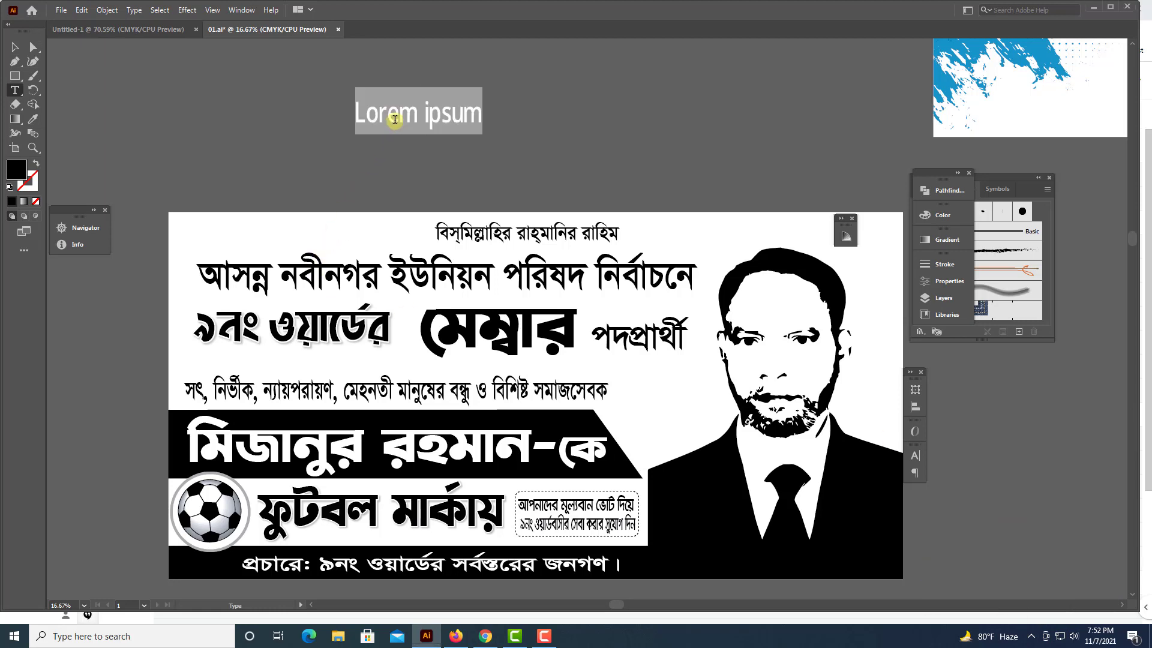
type("মেম্")
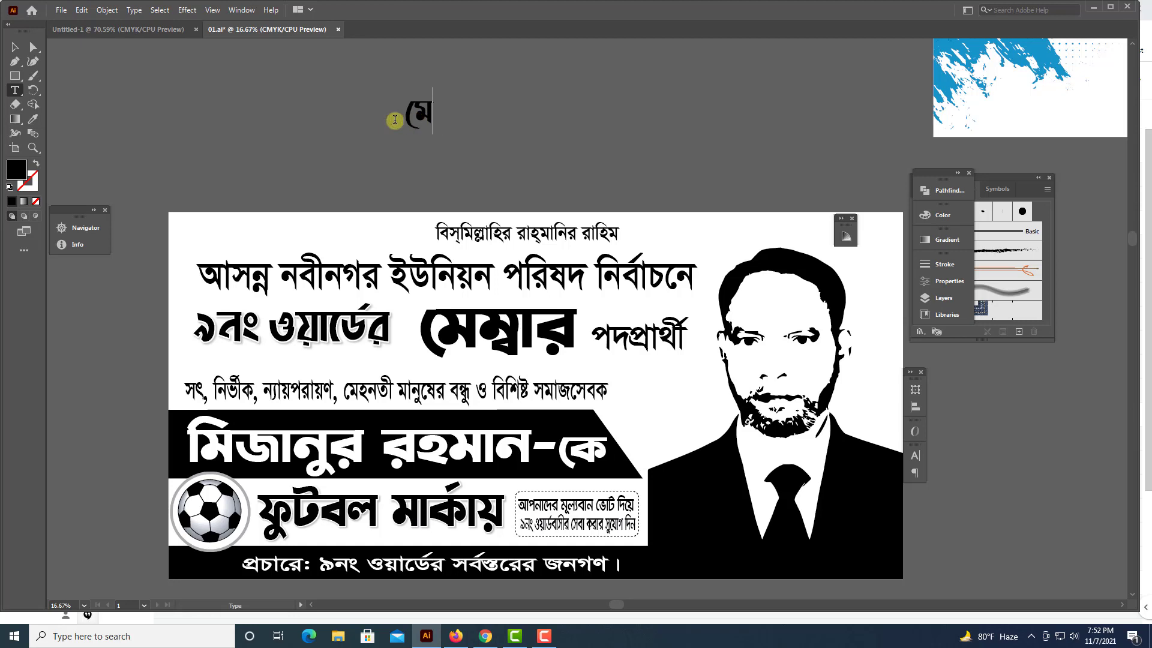
type("বার")
key("Escape")
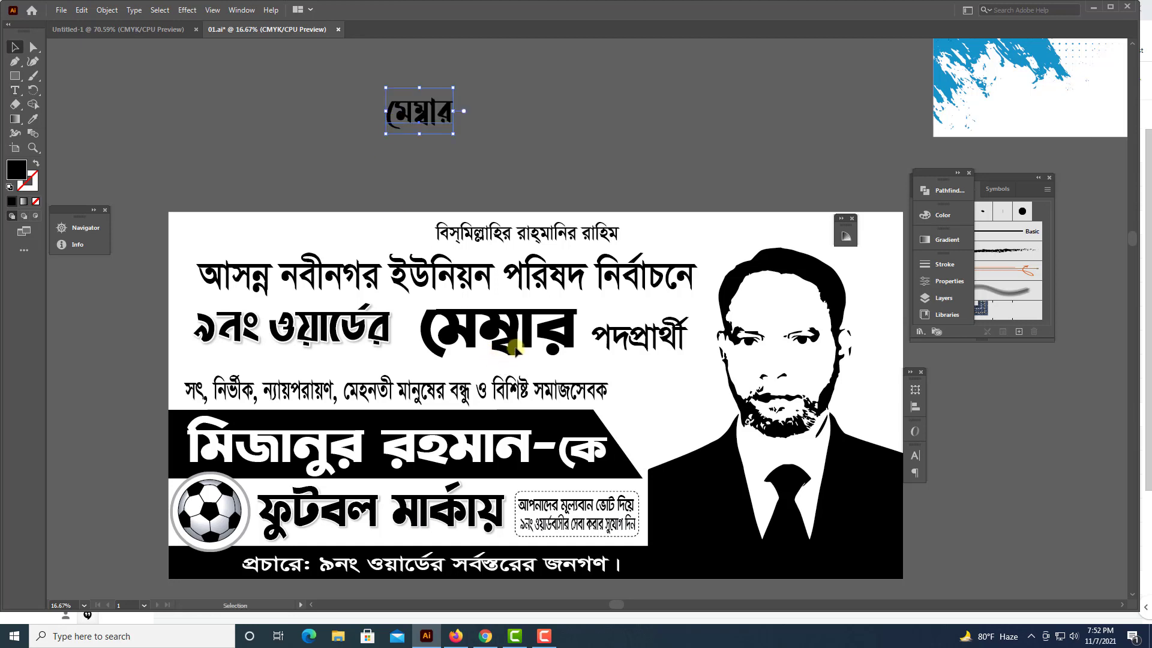
Delete the old মেম্বার headline from the banner.
left_click(514, 346)
key("Delete")
scroll(525, 280, "down", 1)
Move the new মেম্বার beside পদপ্রার্থী, enlarge both, and nudge the top blessing line left.
mouse_move(425, 58)
left_mouse_down()
mouse_move(468, 253)
mouse_move(632, 279)
left_mouse_up()
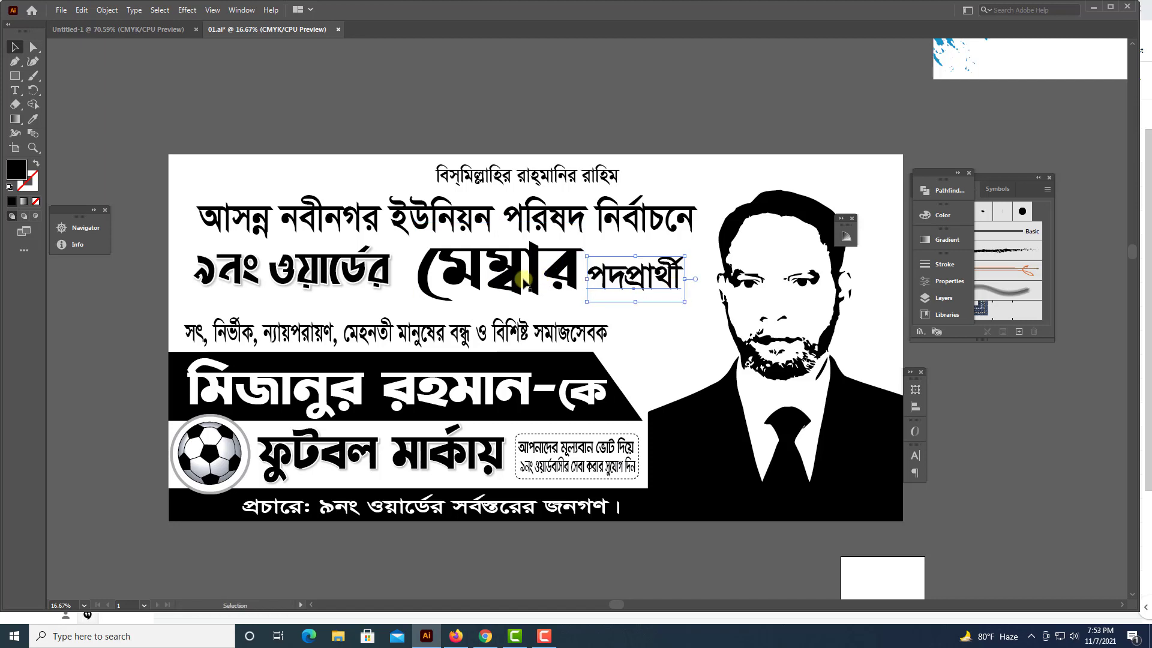
left_click(523, 280, "shift")
left_click_drag(551, 298, 545, 295)
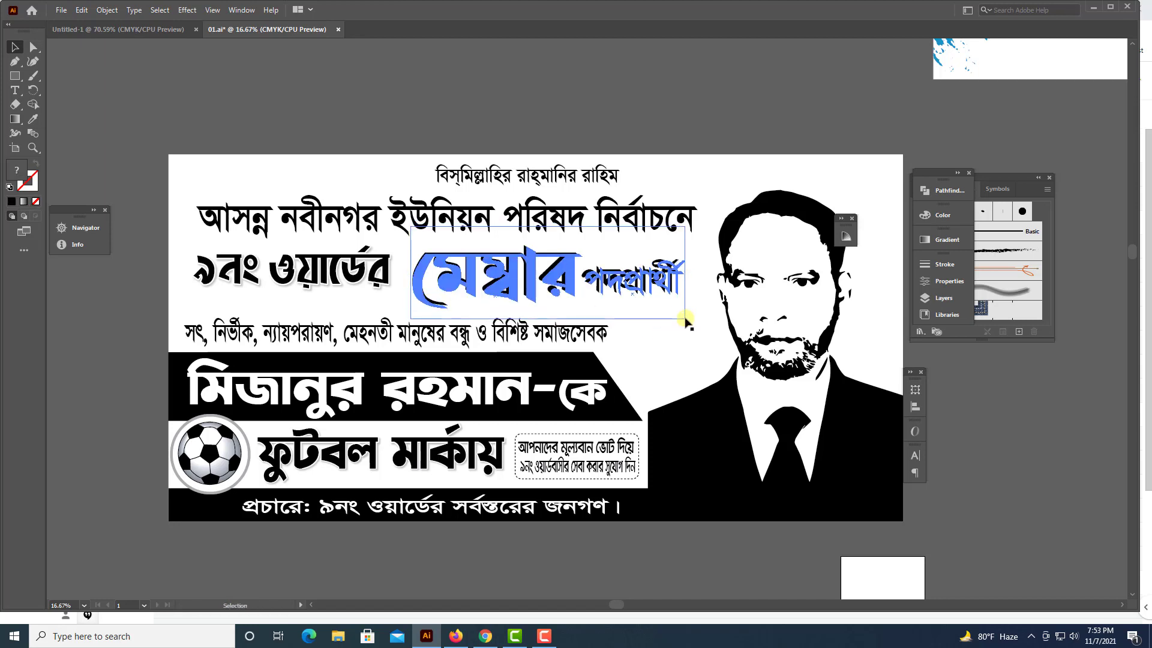
left_click_drag(677, 318, 684, 322)
left_click_drag(495, 188, 487, 188)
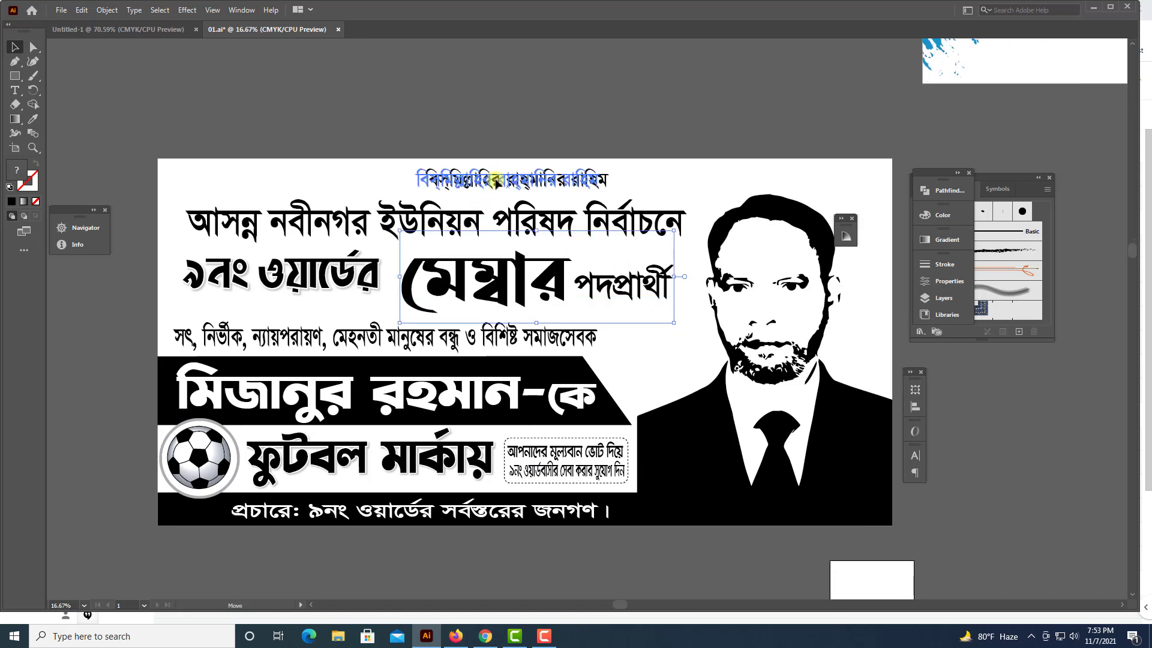
left_click(383, 122)
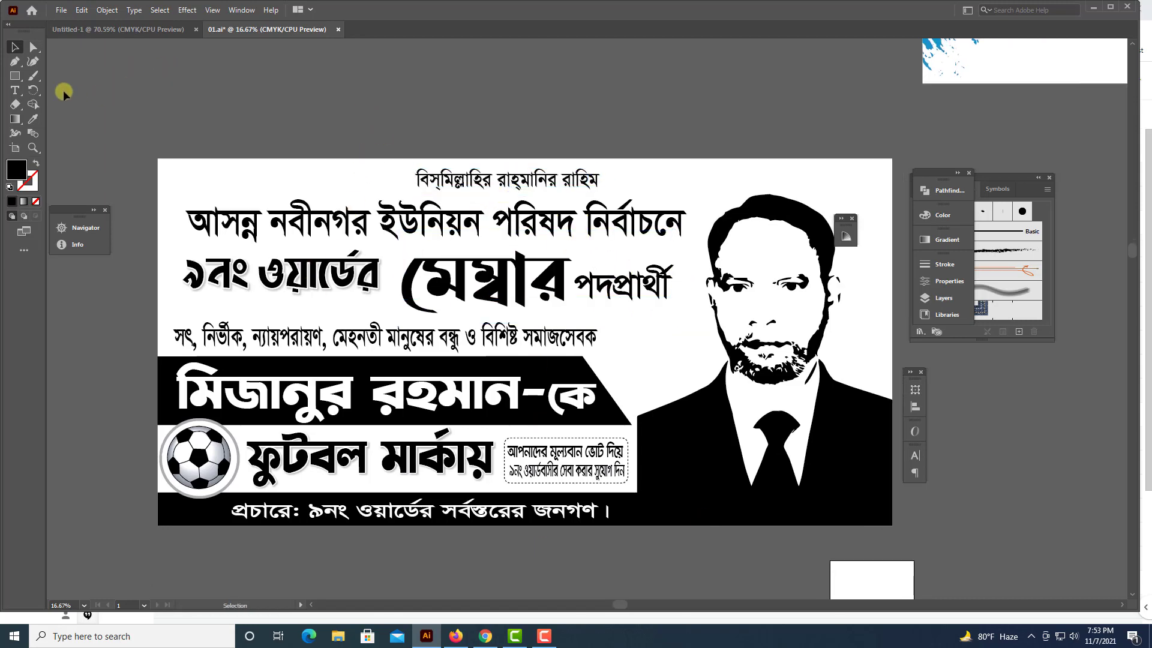
Draw a black rectangle over the মেম্বার headline area.
right_click(15, 75)
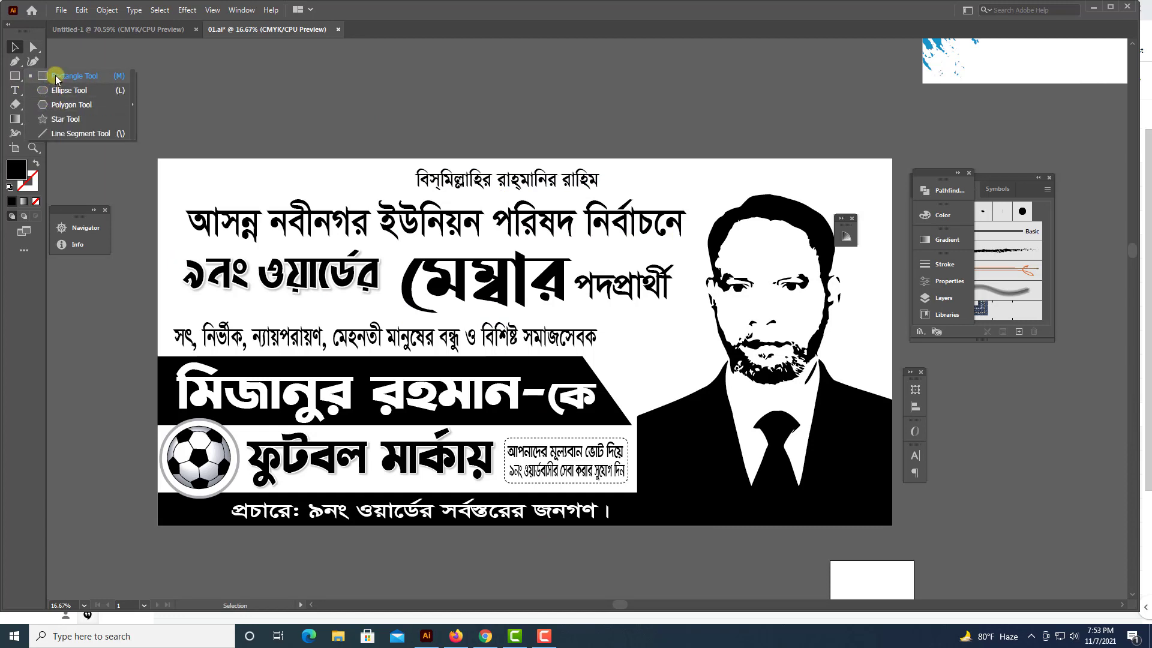
left_click(56, 78)
left_click_drag(389, 246, 677, 318)
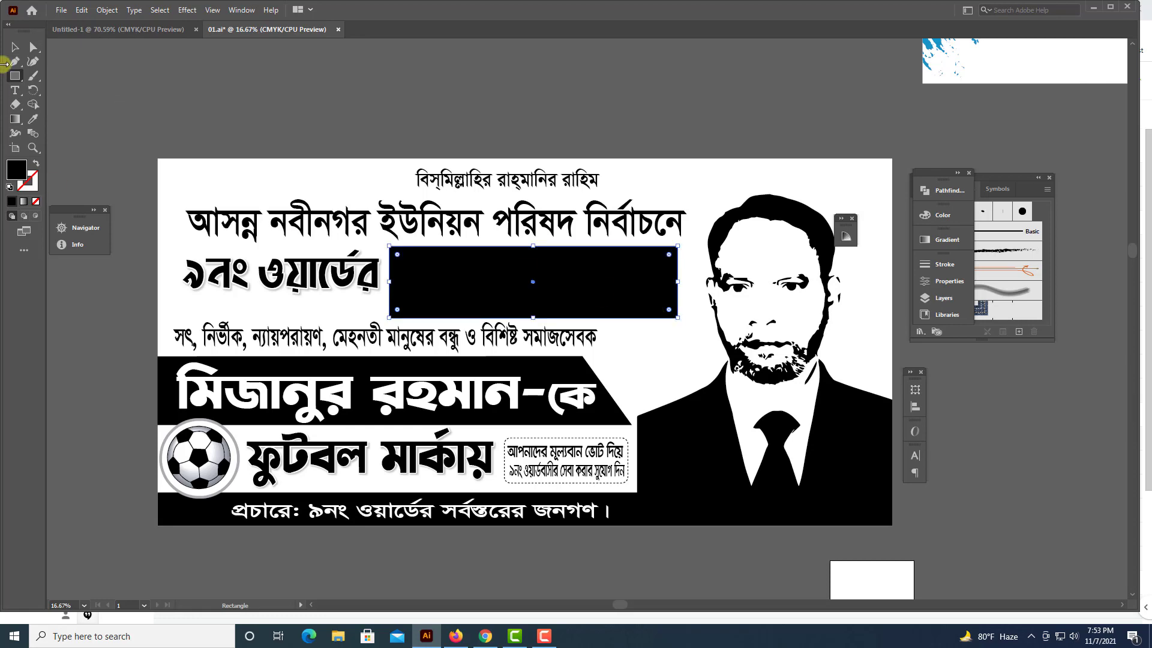
left_click(15, 47)
key("ctrl+plus")
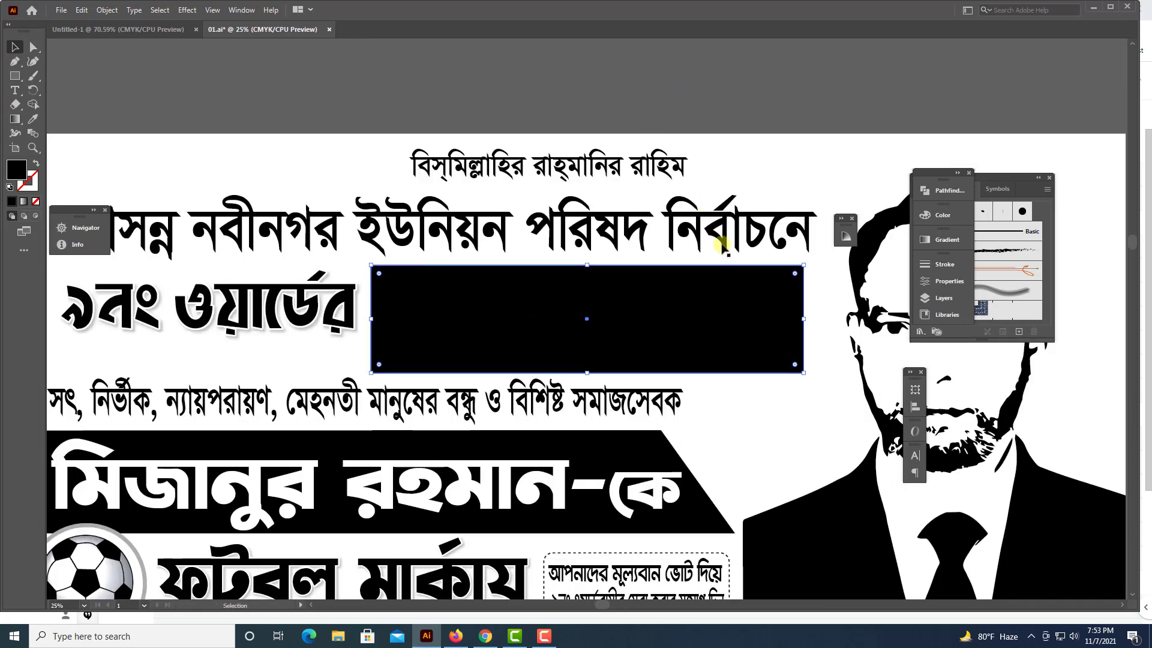
key("ctrl+plus")
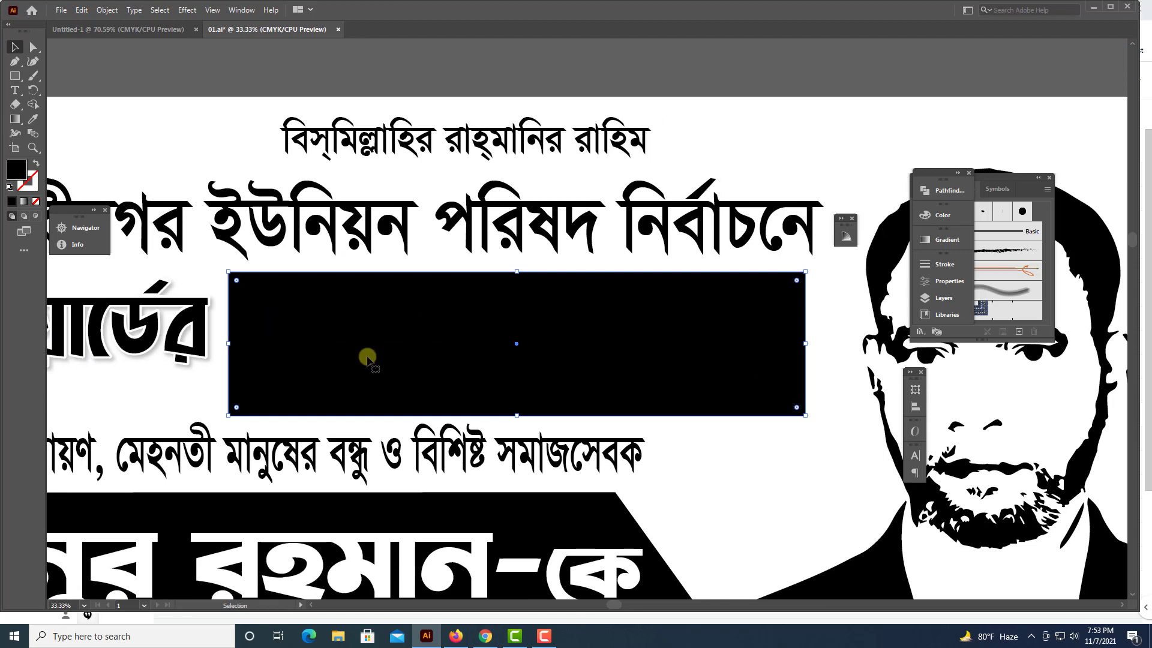
Round the rectangle's bottom corners with the Direct Selection corner widgets.
left_click(33, 47)
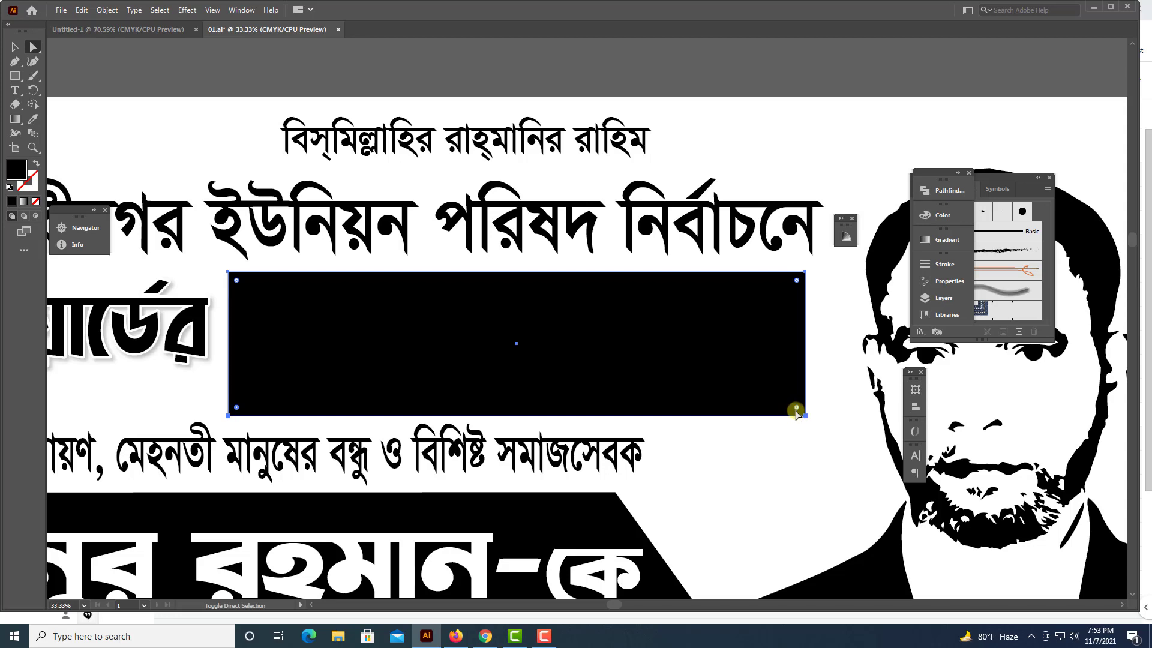
left_click_drag(797, 408, 728, 386)
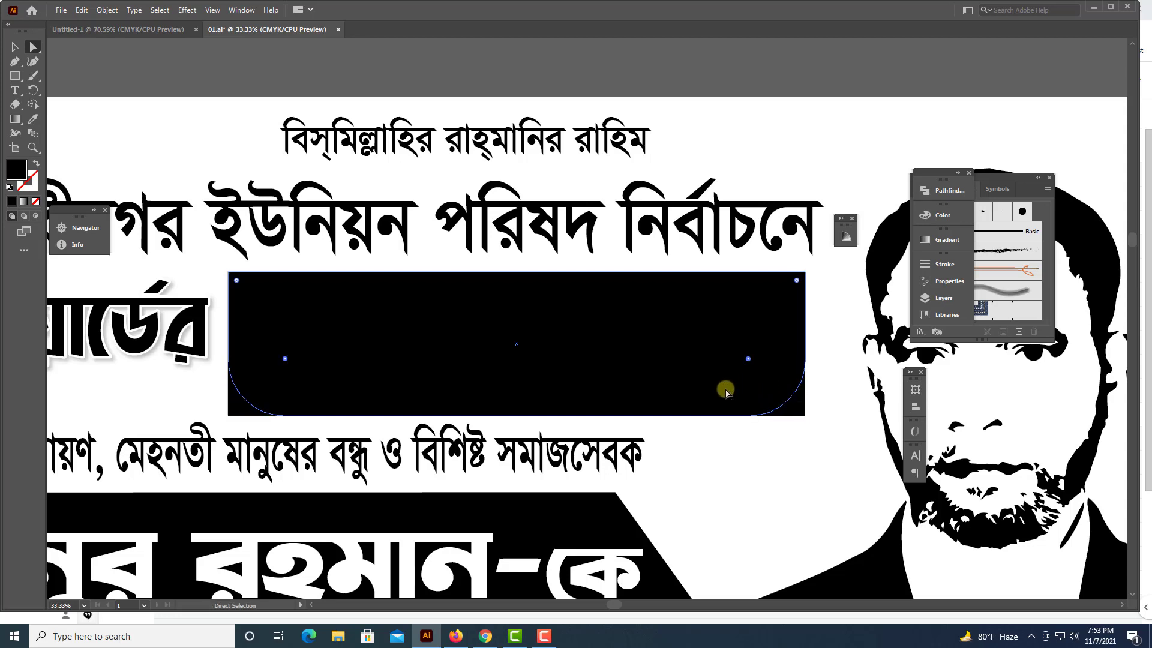
left_click(15, 47)
left_click(580, 72)
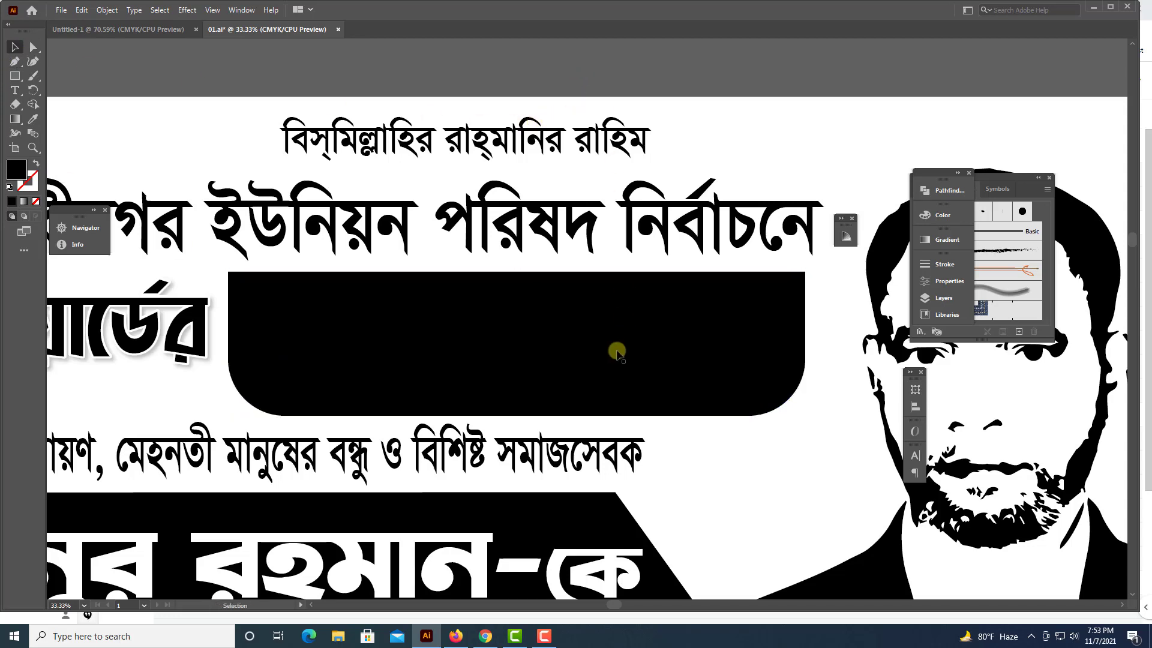
key("ctrl+y")
Set the মেম্বার পদপ্রার্থী headline fill to white.
left_click(699, 360)
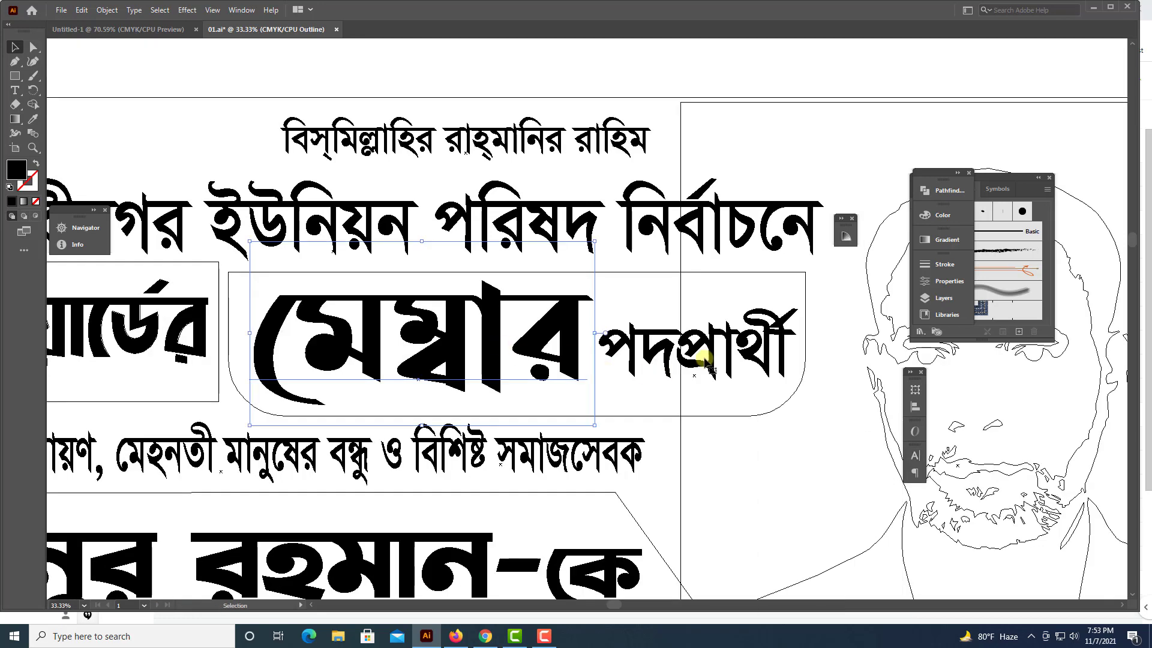
key("ctrl+y")
key("ctrl+minus")
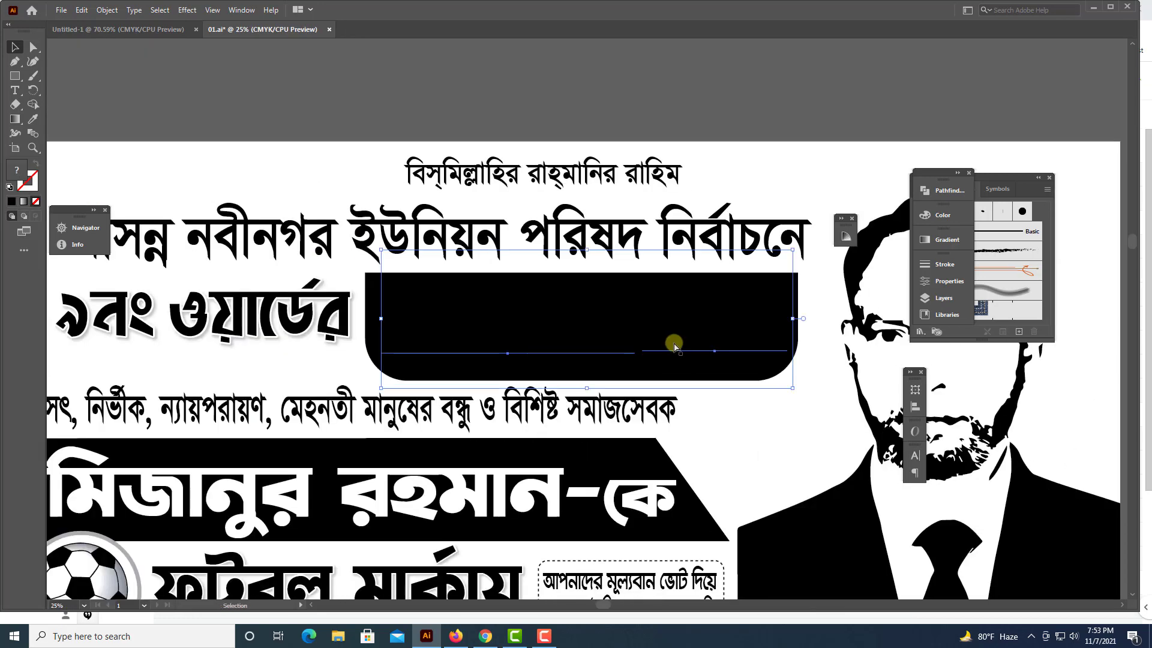
scroll(674, 347, "down", 1)
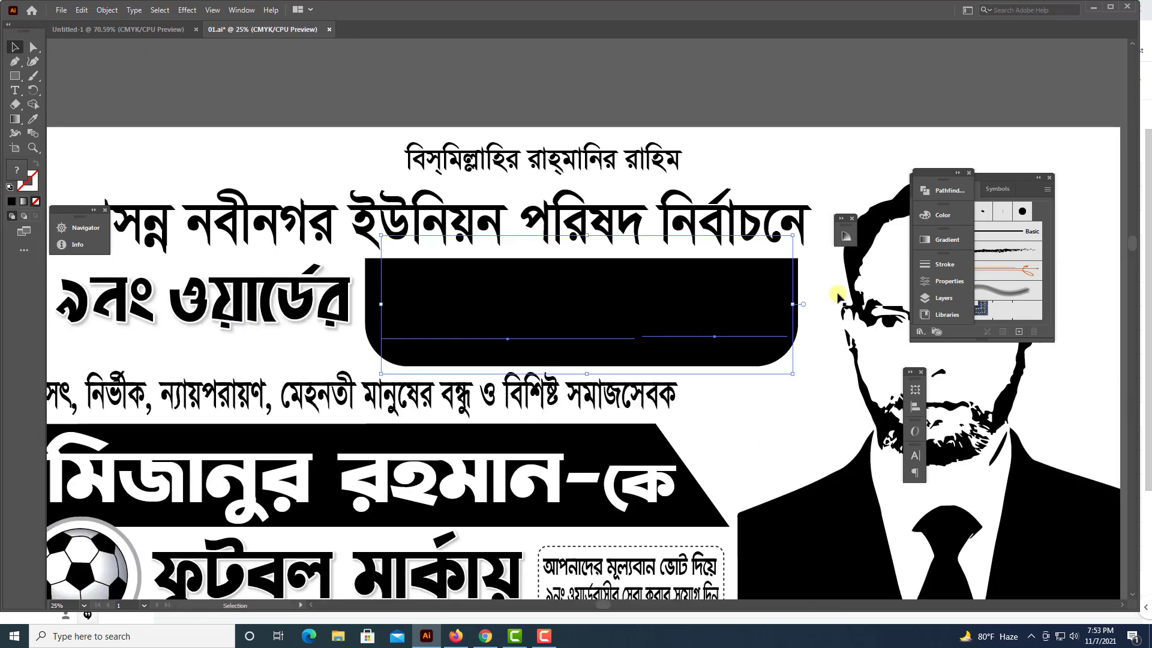
left_click(939, 215)
left_click(792, 291)
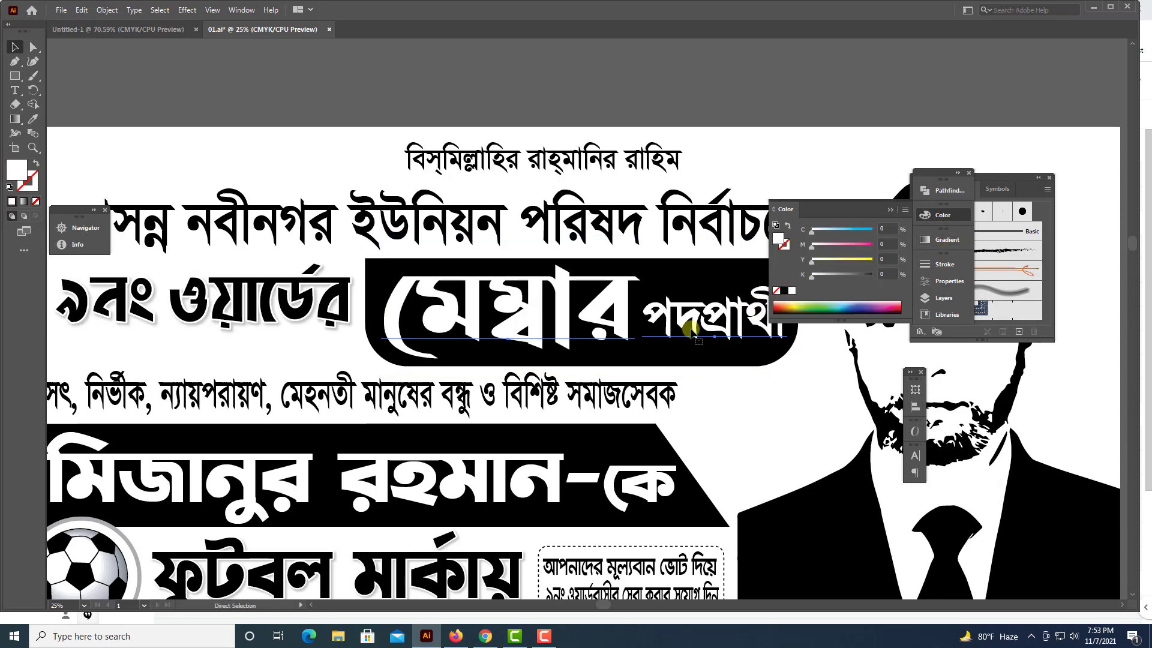
key("ctrl+minus")
left_click(640, 143)
Narrow the black rounded box behind মেম্বার slightly.
scroll(641, 240, "down", 1)
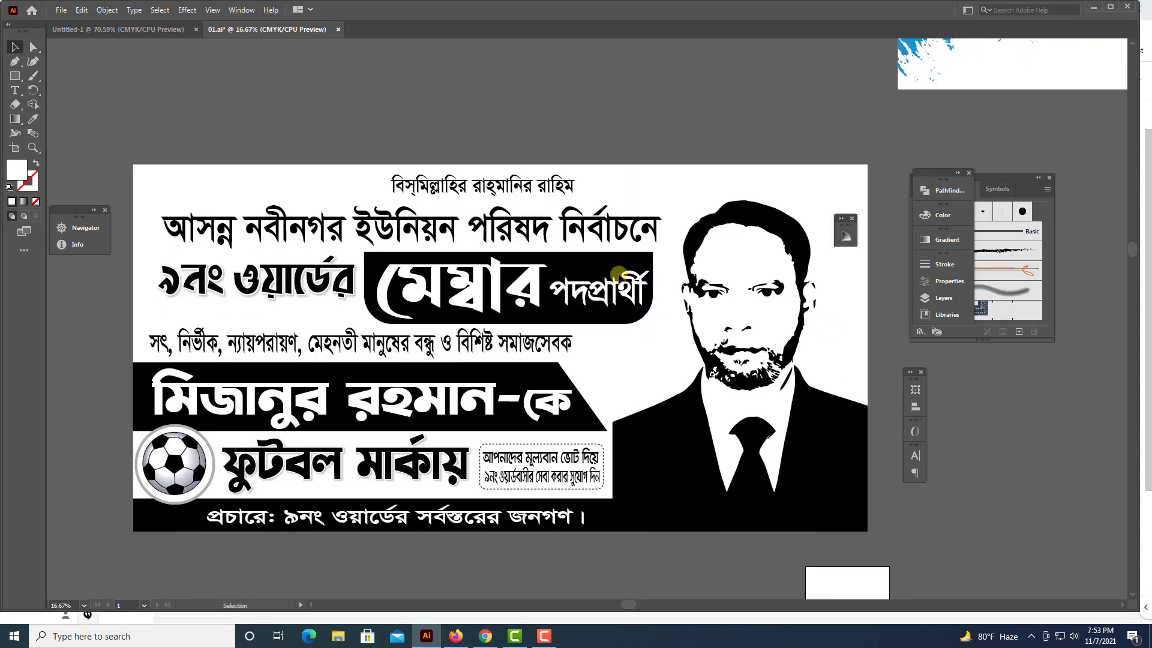
key("ctrl+plus")
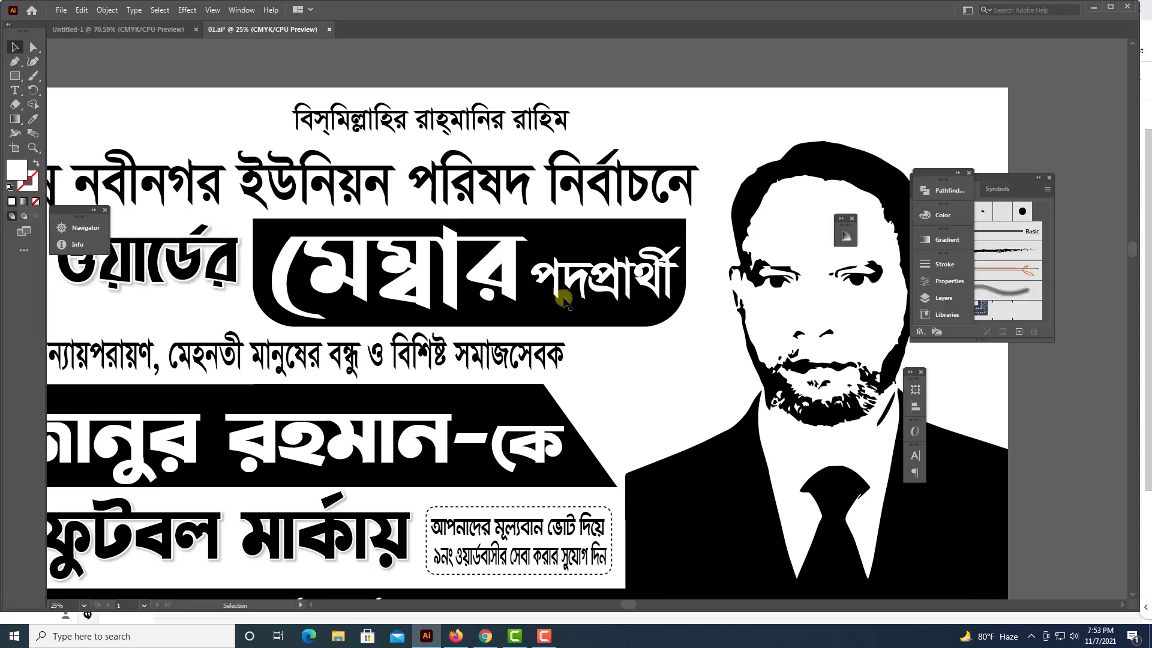
key("ctrl+minus")
left_click(642, 296)
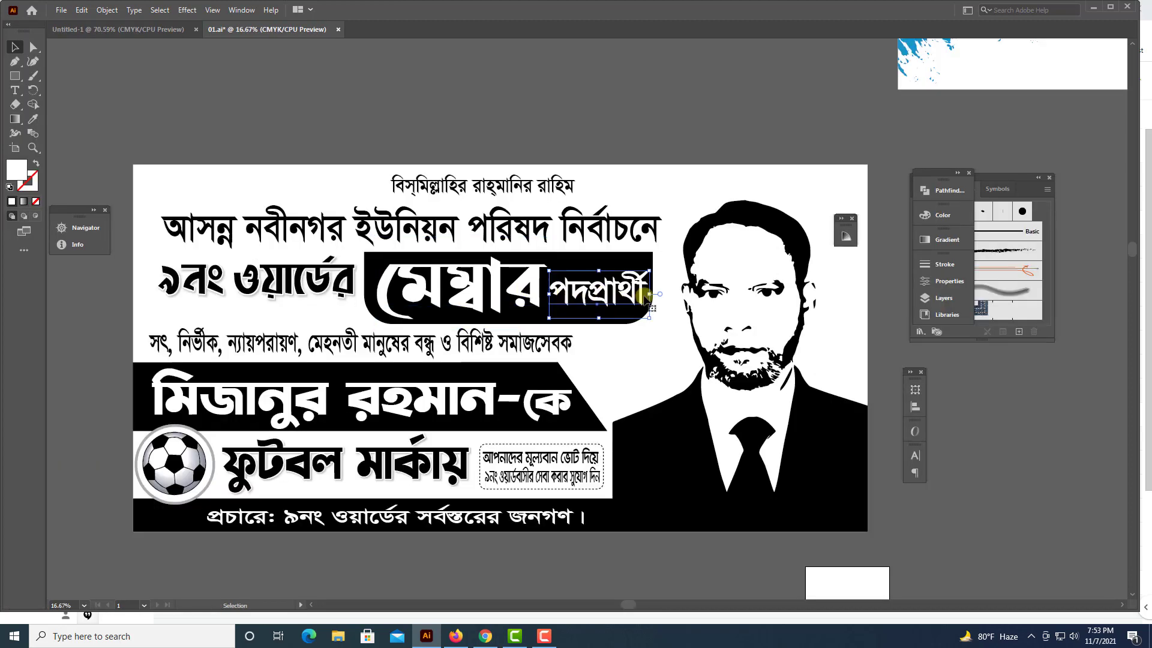
key("a")
left_click(385, 288)
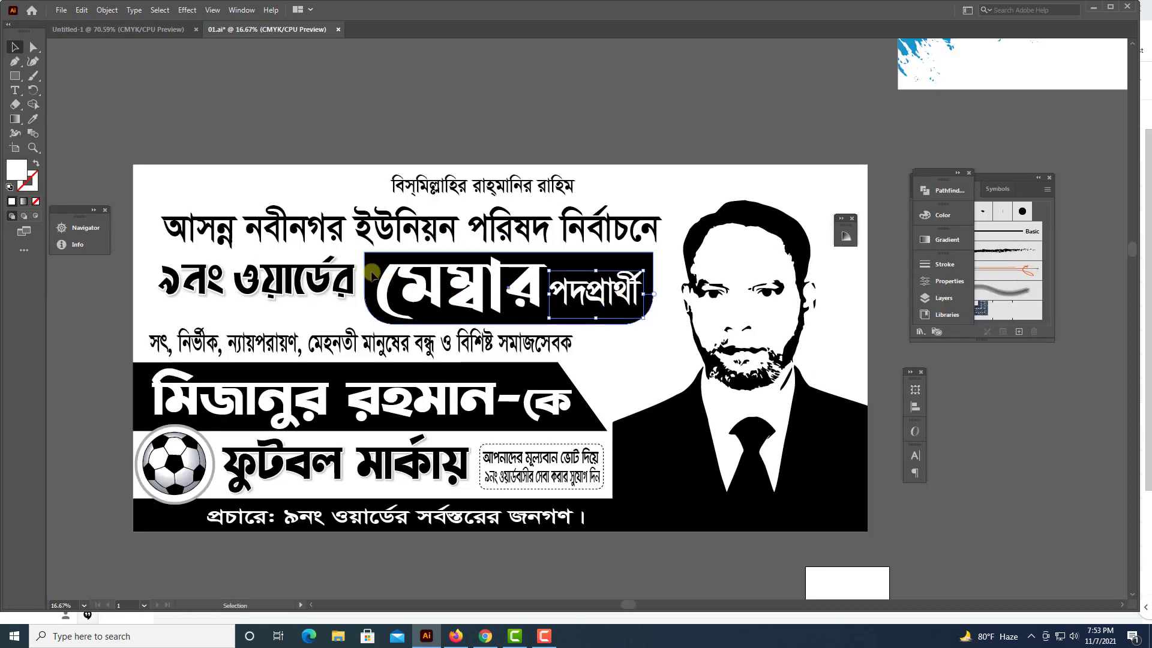
key("v")
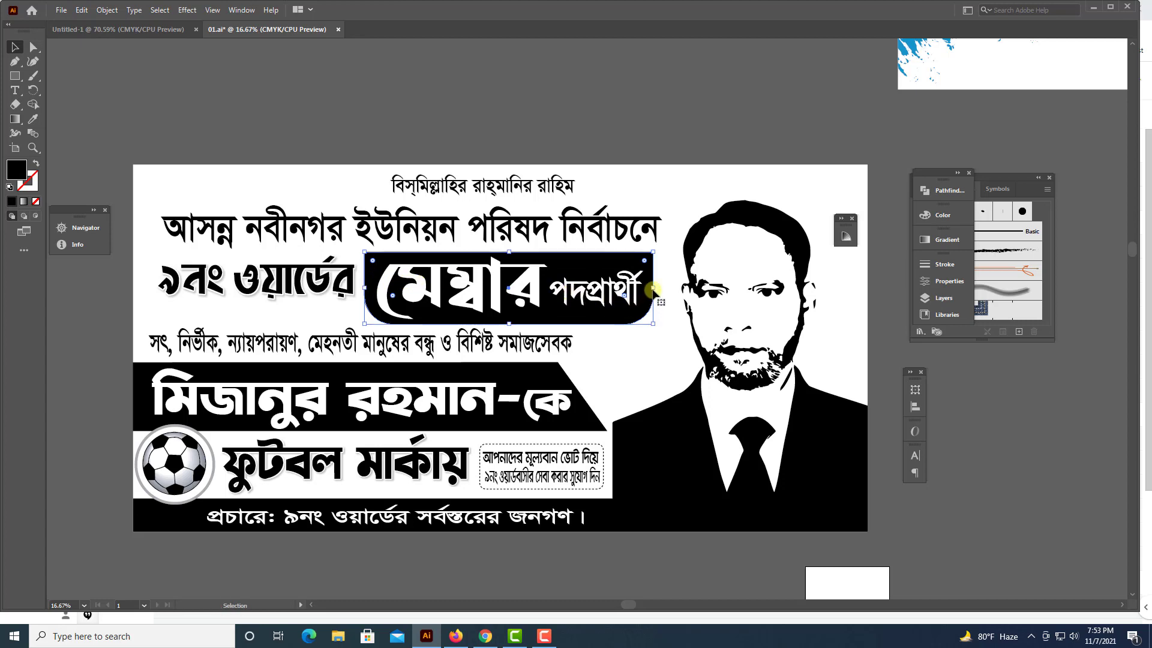
left_click_drag(652, 289, 650, 302)
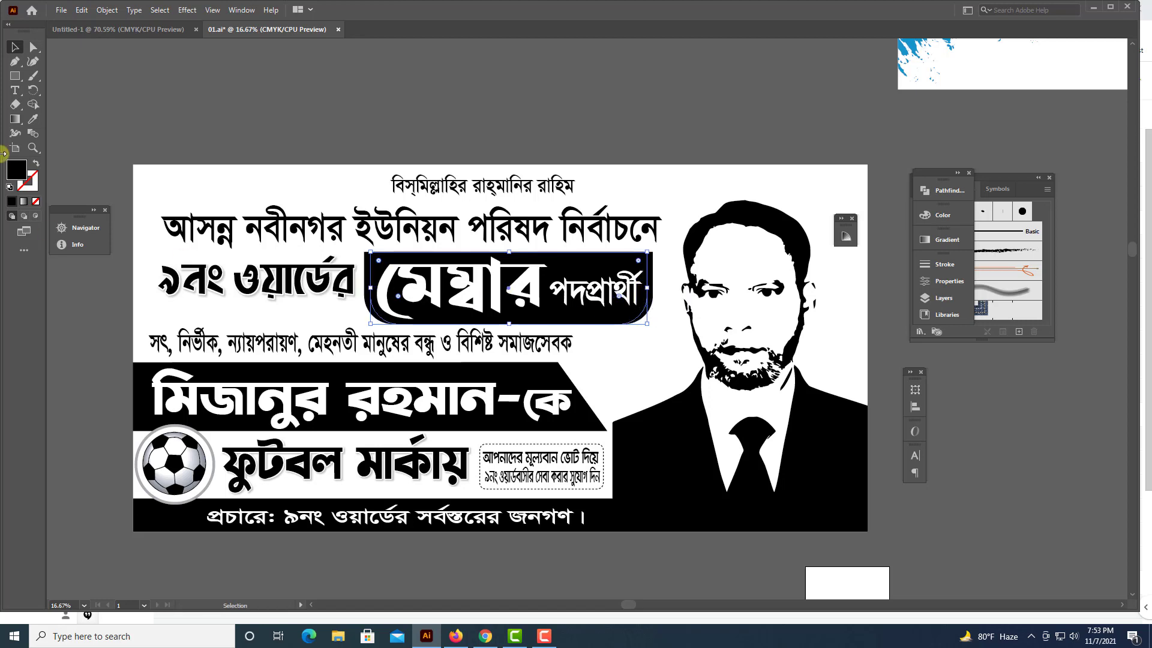
Copy the white styling onto the rounded box with the Eyedropper.
left_click(33, 119)
left_click(641, 186)
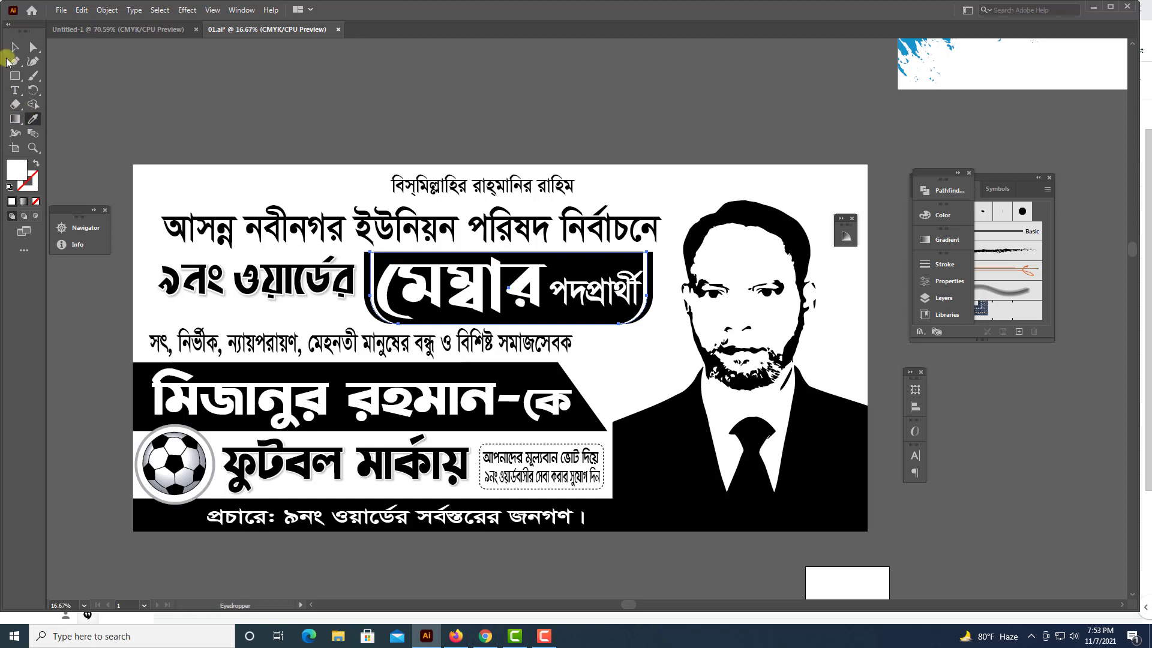
left_click(15, 48)
left_click(513, 58)
Resize মেম্বার and পদপ্রার্থী to fit the badge and zoom out to the whole banner.
key("ctrl+plus")
left_click(461, 270)
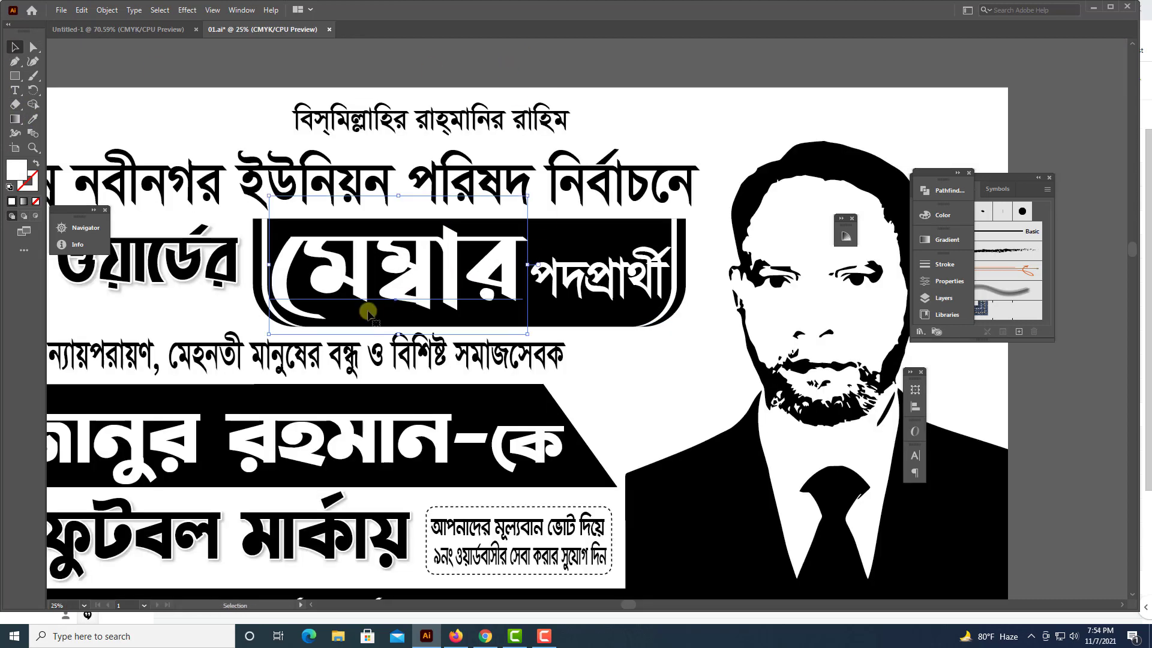
left_click_drag(272, 336, 274, 331)
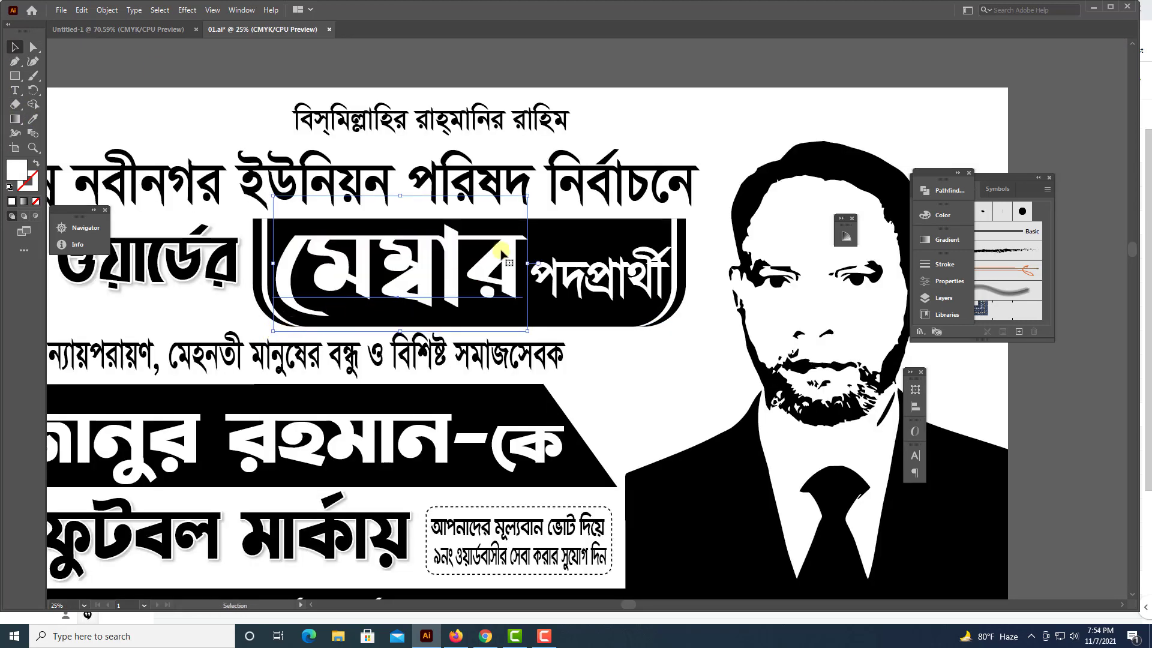
left_click_drag(527, 196, 526, 205)
left_click(658, 278)
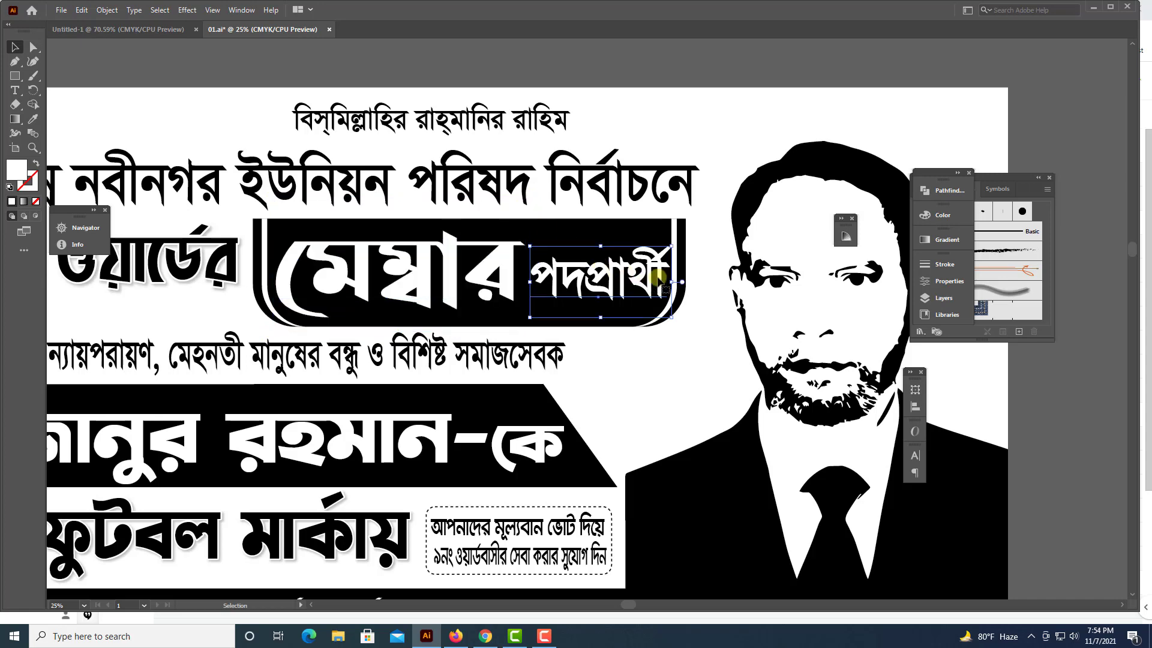
left_click_drag(672, 283, 670, 282)
key("ctrl+minus")
key("ctrl+minus")
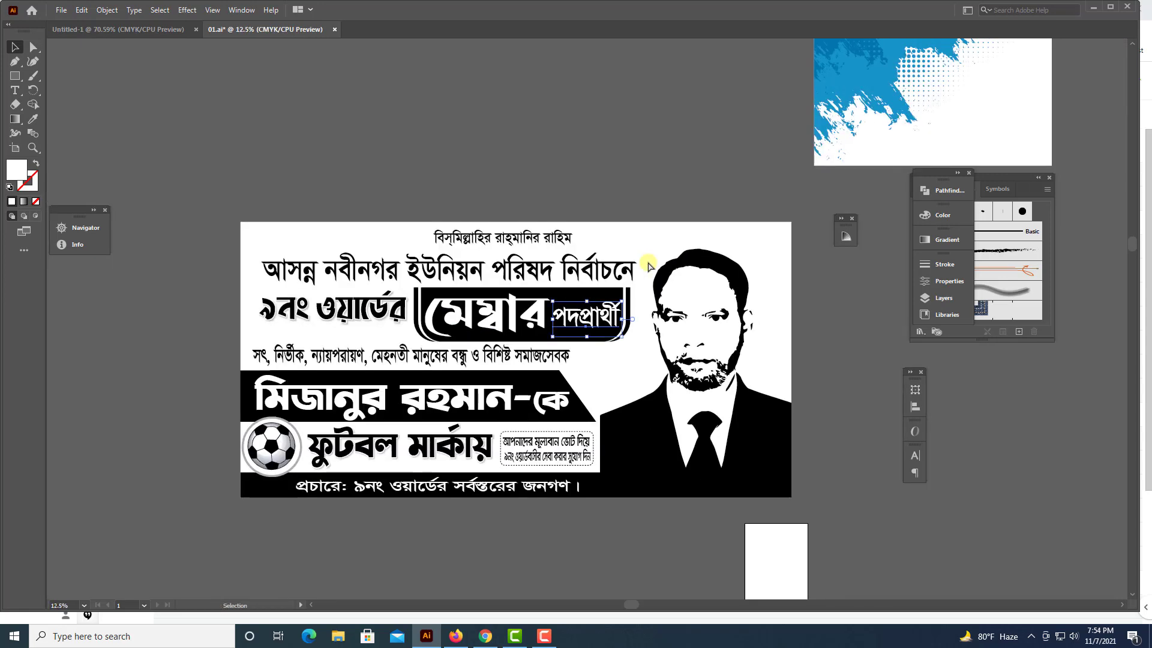
Move the blue grunge image above the banner.
left_click_drag(741, 196, 678, 196)
left_click_drag(835, 120, 443, 153)
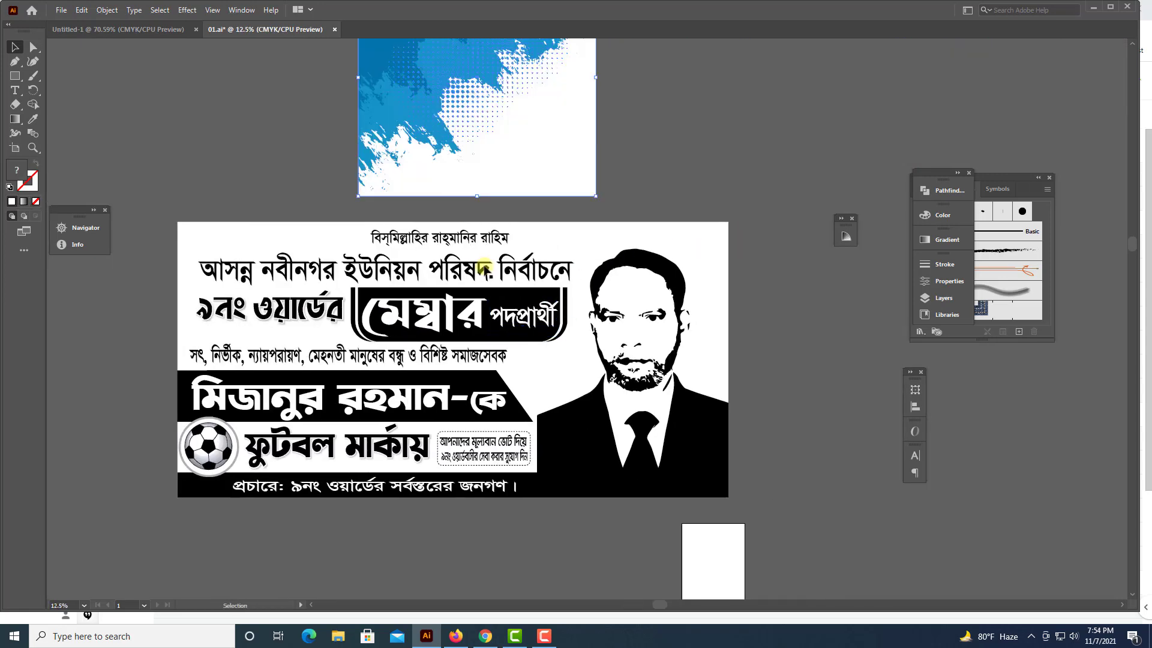
scroll(138, 135, "up", 3)
scroll(136, 74, "down", 2)
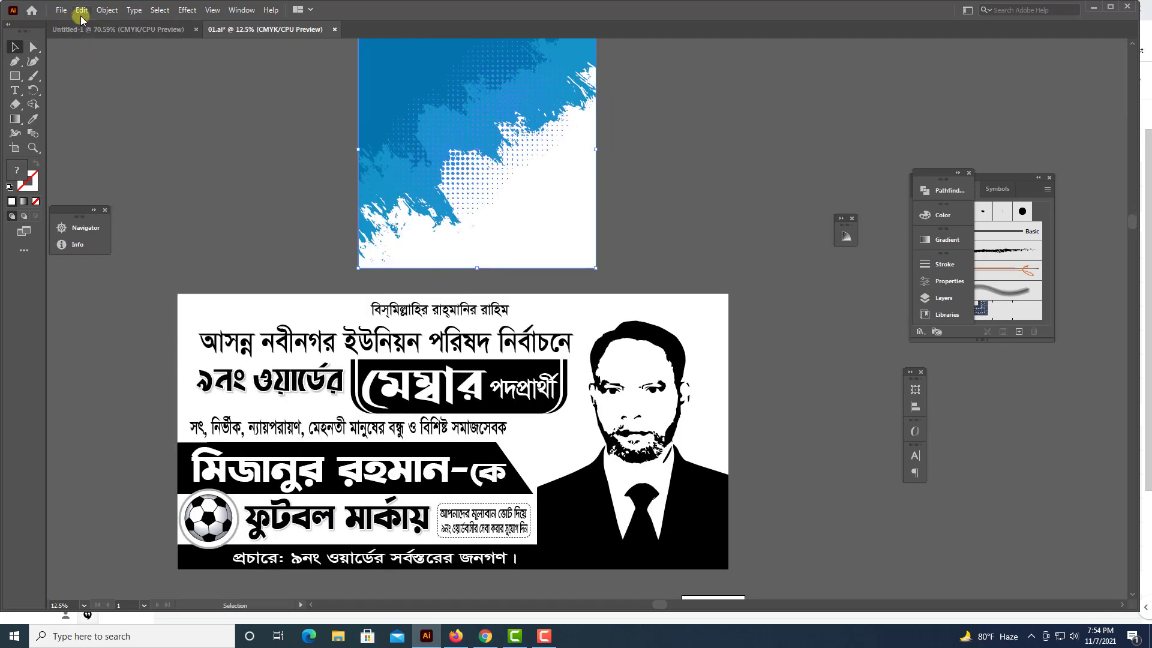
Convert the grunge image to grayscale via Edit > Edit Colors.
left_click(82, 10)
mouse_move(110, 221)
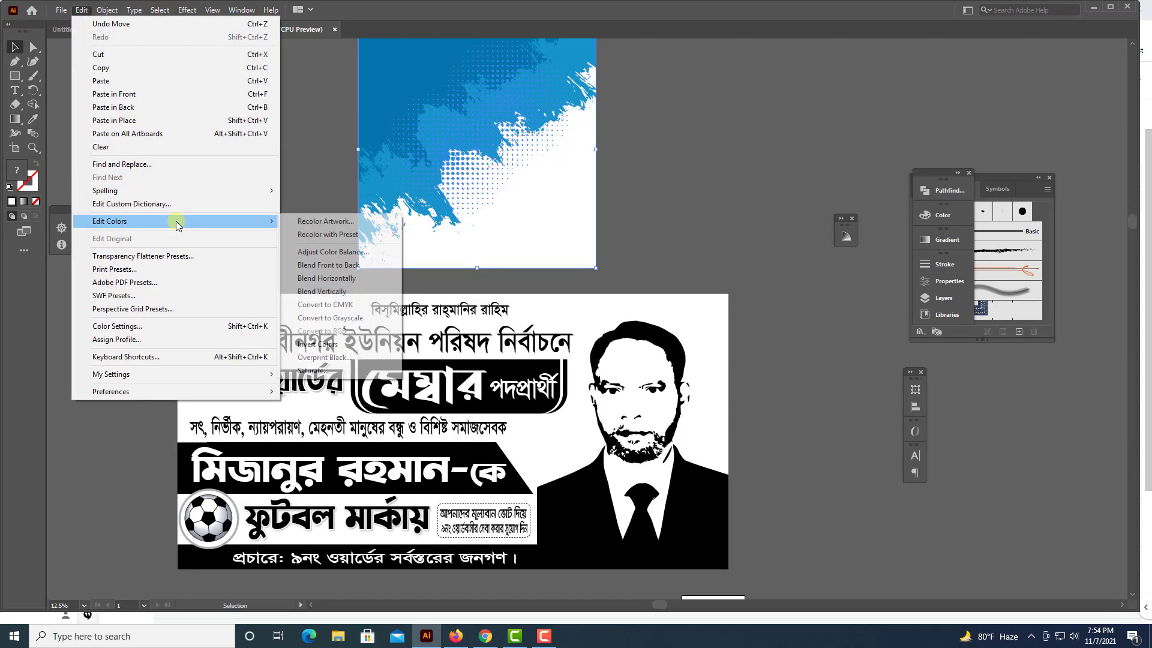
left_click(324, 252)
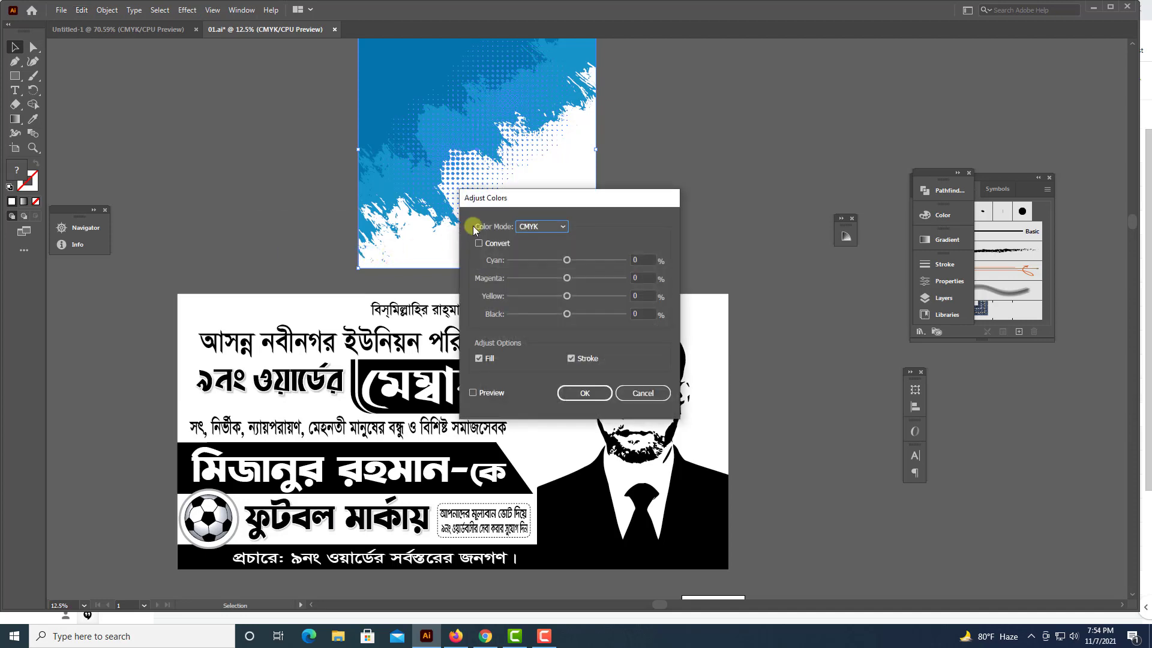
left_click(636, 395)
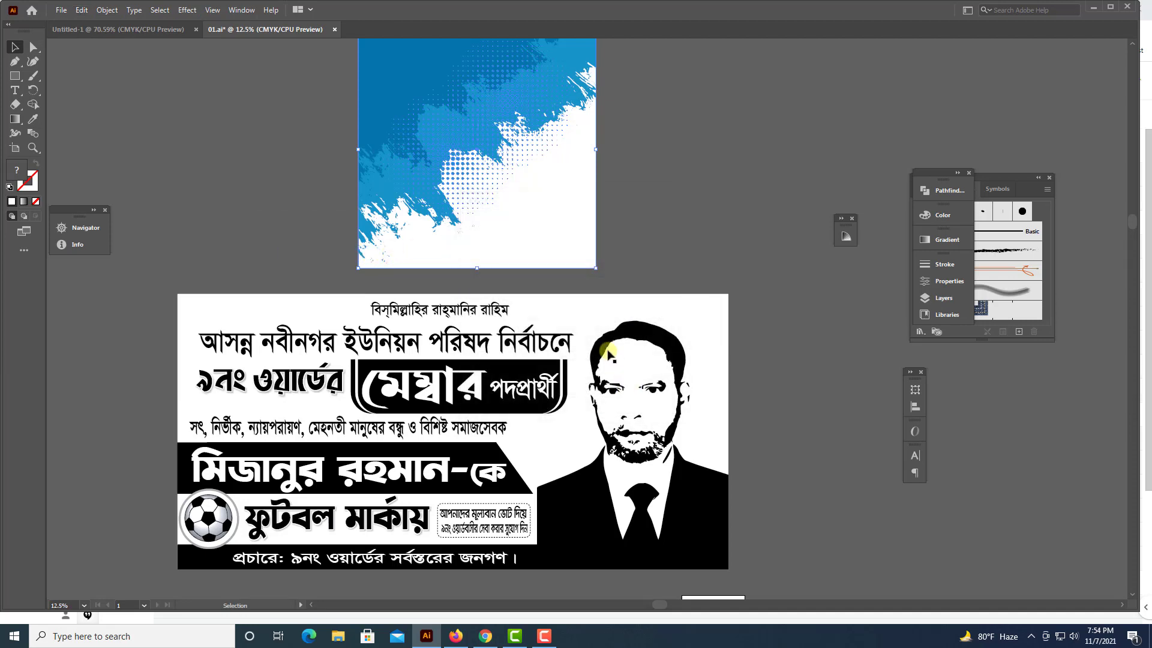
left_click(82, 10)
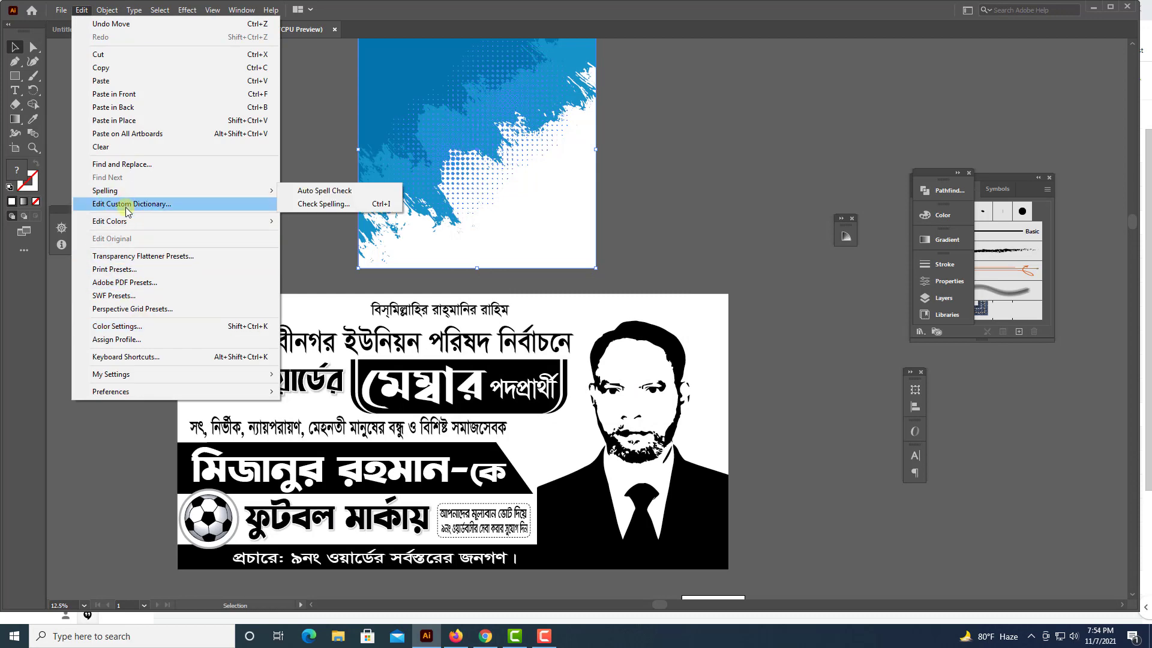
mouse_move(109, 221)
left_click(367, 322)
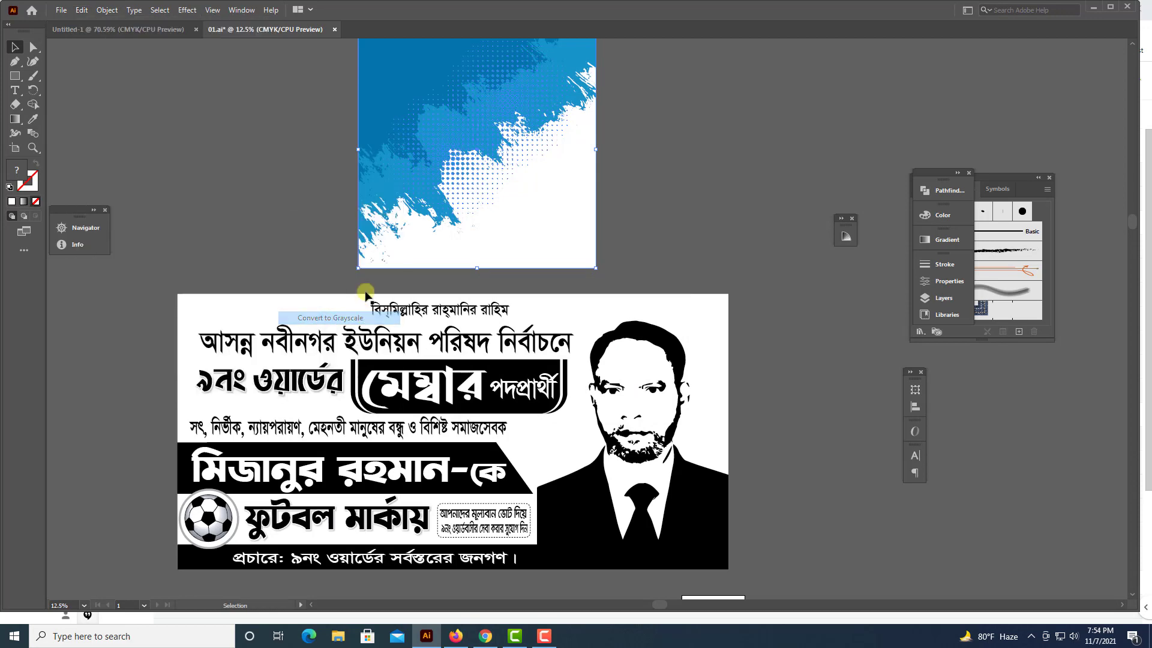
Reposition the grey texture just above the banner, up and left.
left_click_drag(472, 162, 652, 332)
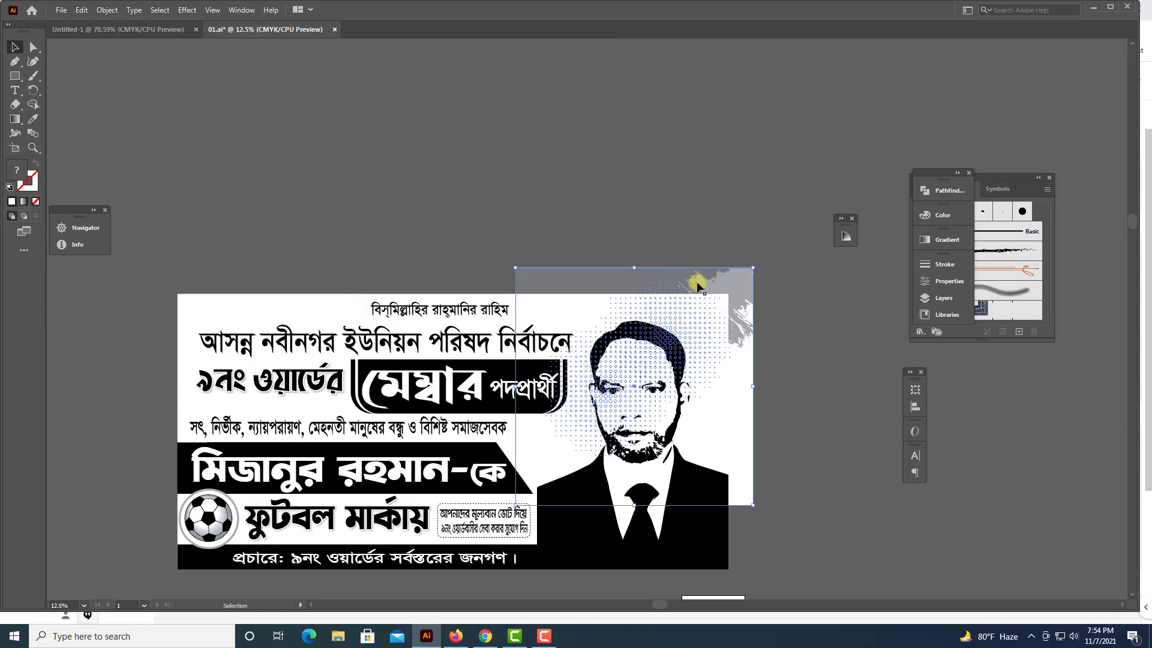
left_click_drag(698, 286, 657, 122)
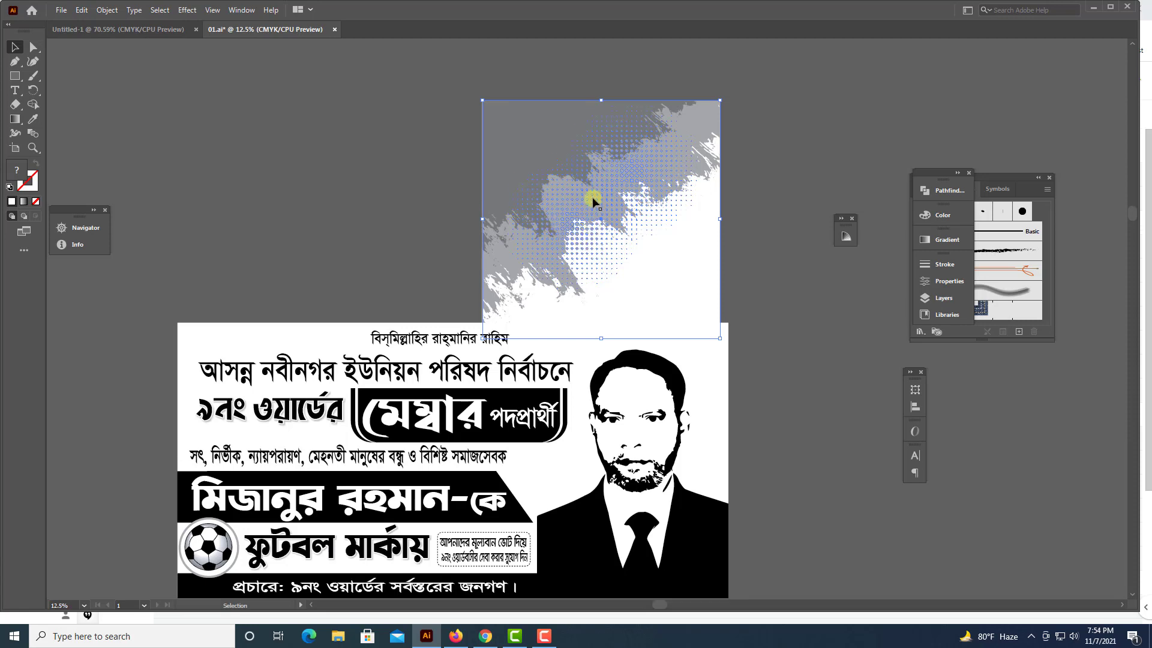
left_click_drag(593, 202, 541, 189)
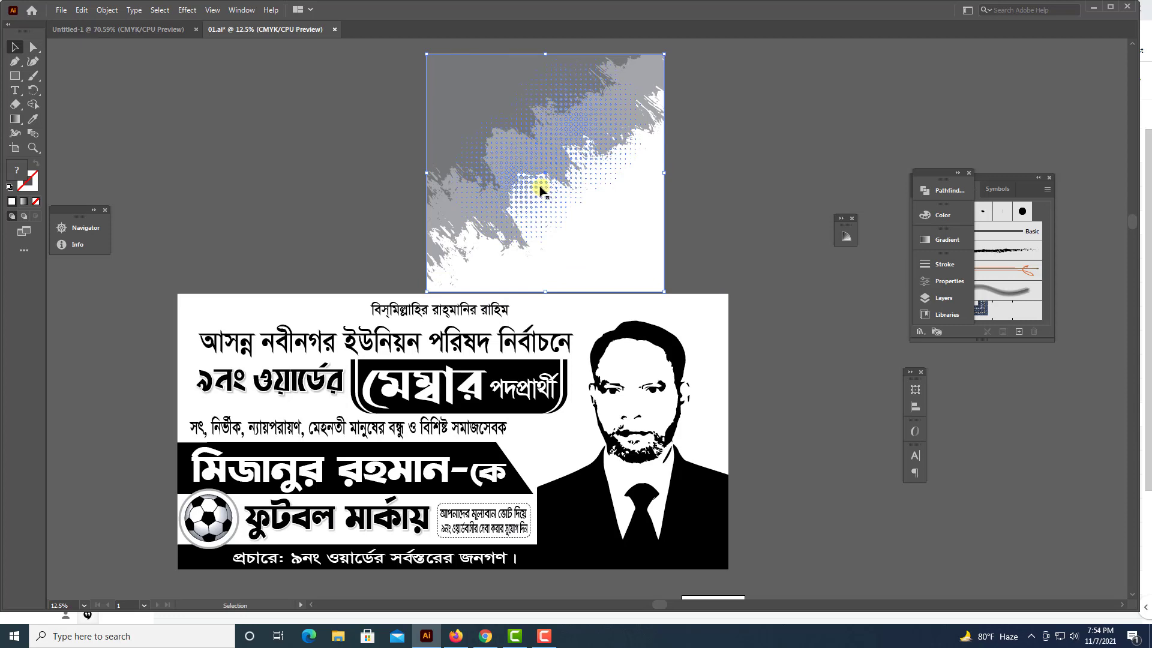
Nudge the grey texture left, test a 90° rotation, then revert to the original orientation.
left_click_drag(540, 190, 543, 197)
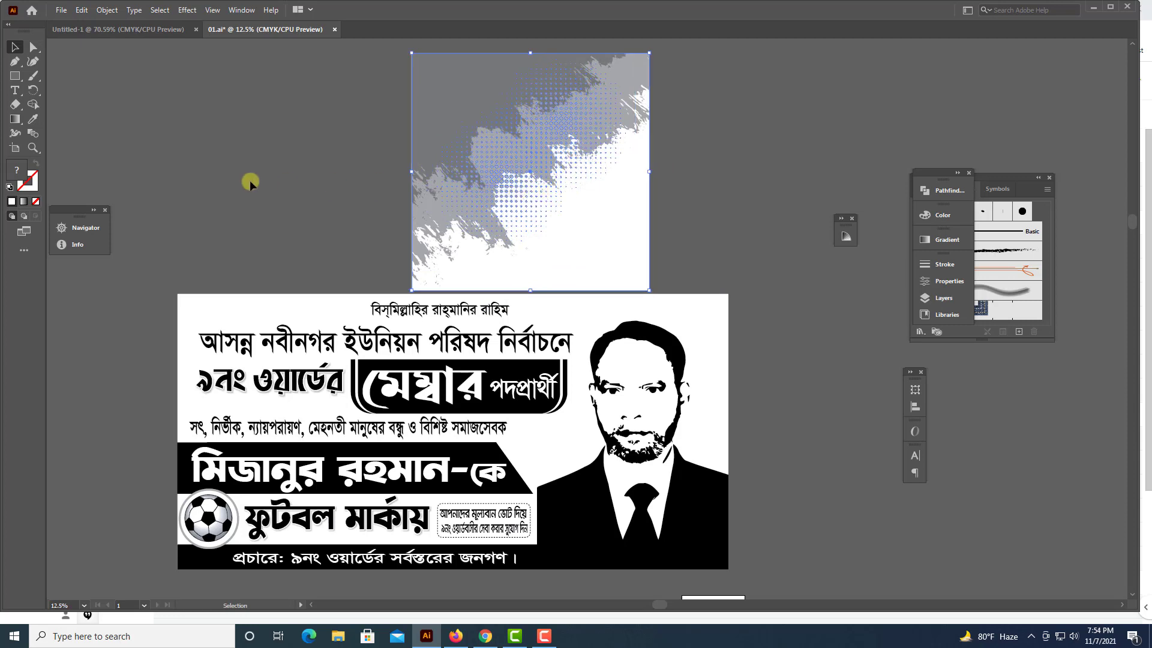
left_click(33, 90)
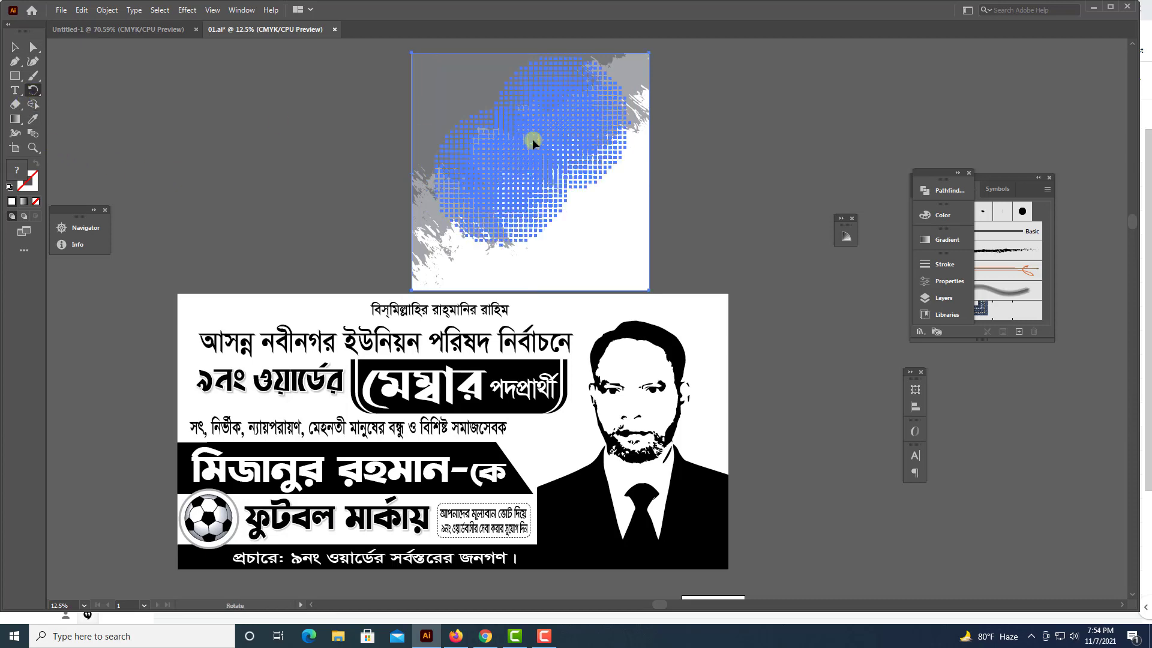
key("Return")
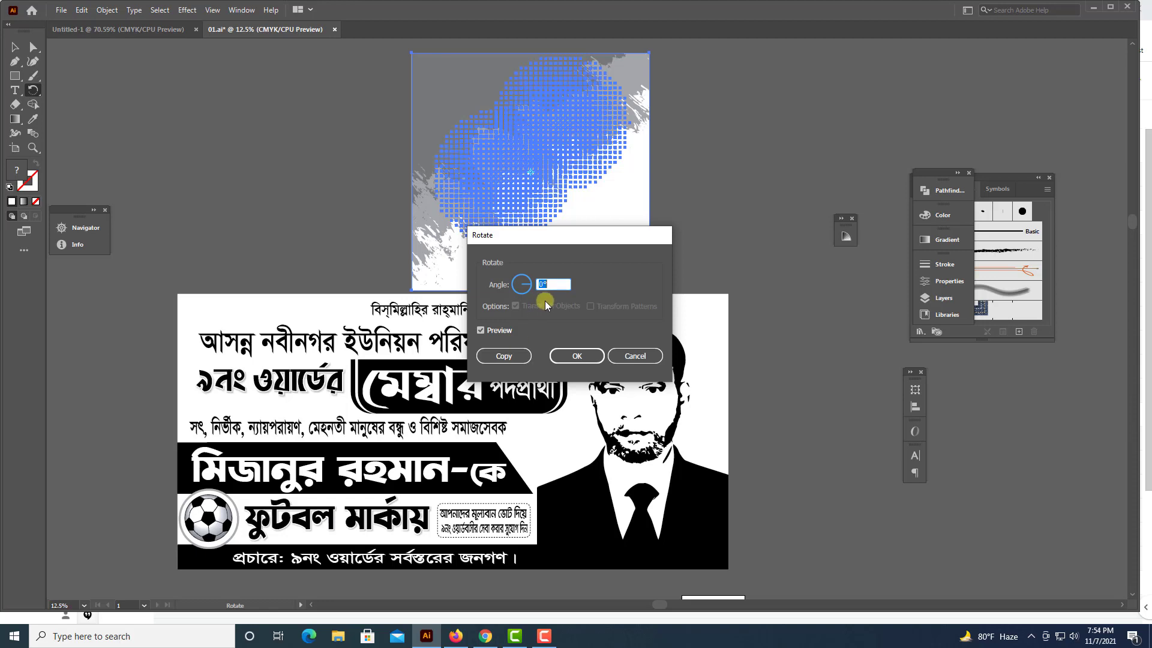
type("90")
key("Return")
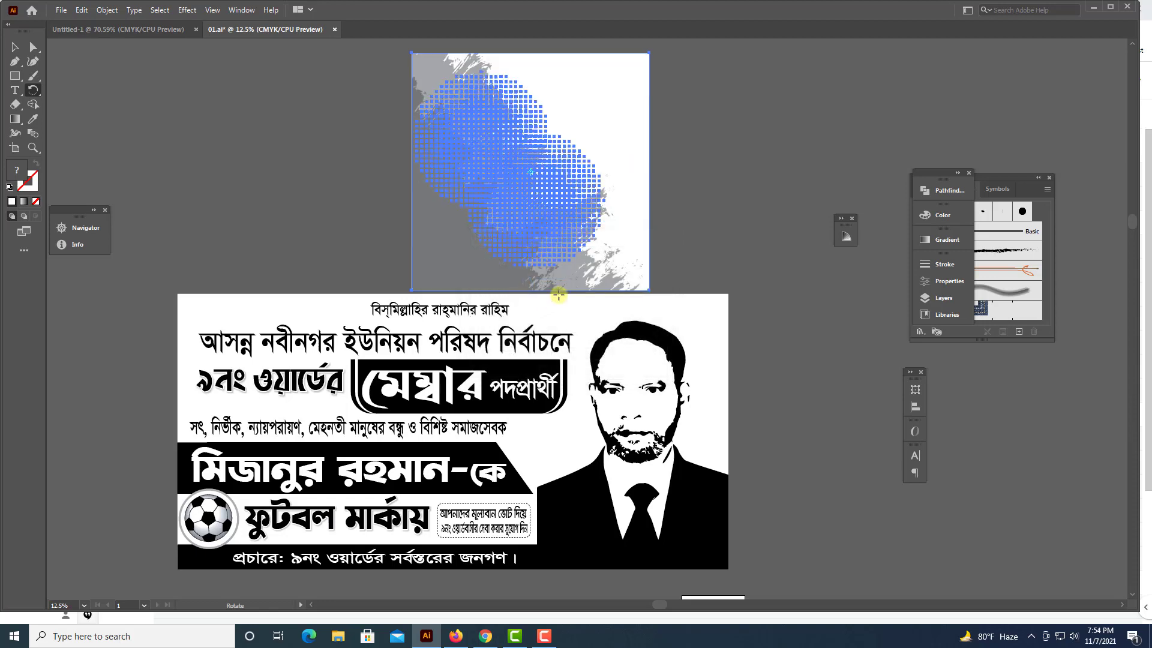
key("ctrl+d")
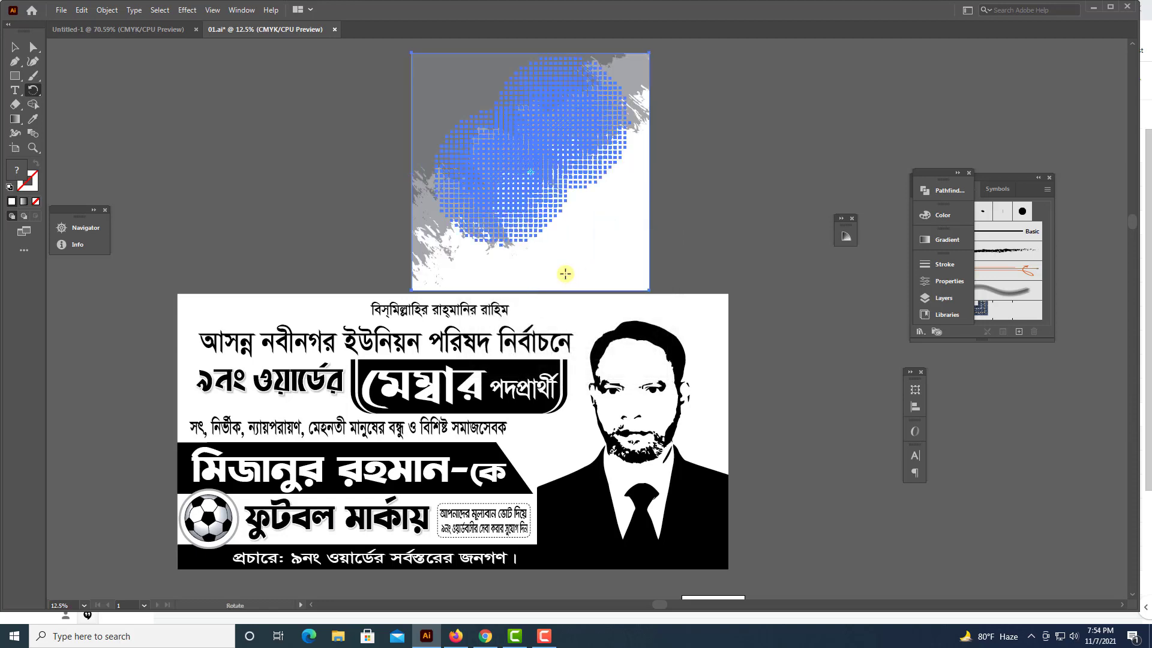
key("Return")
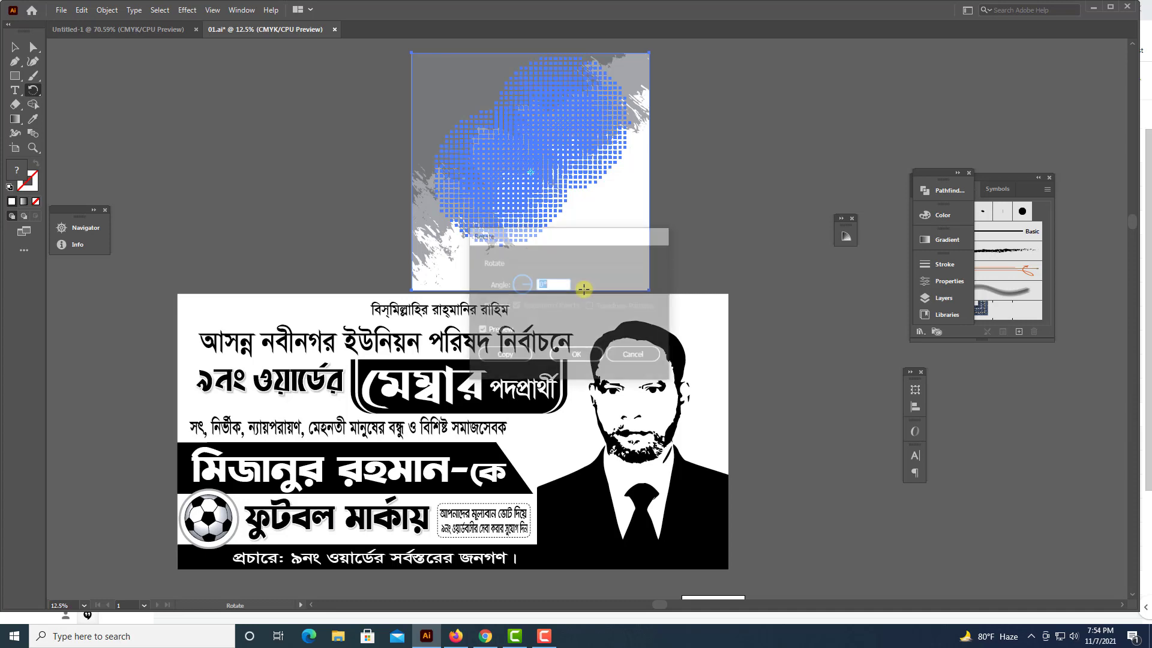
left_click(571, 357)
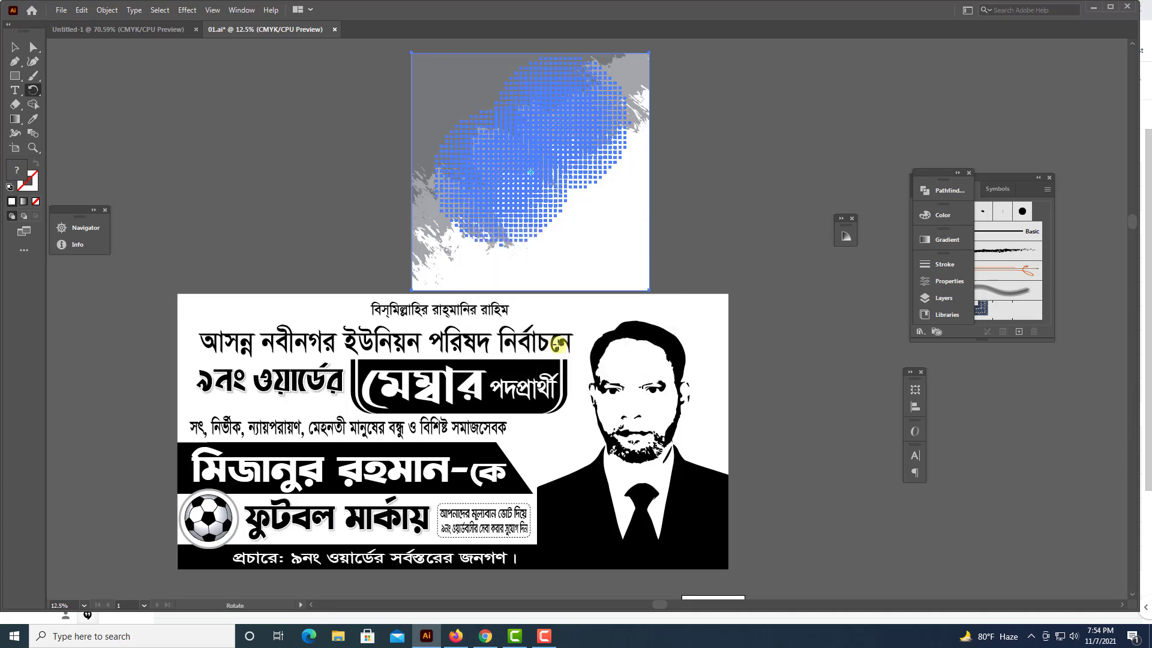
left_click(15, 47)
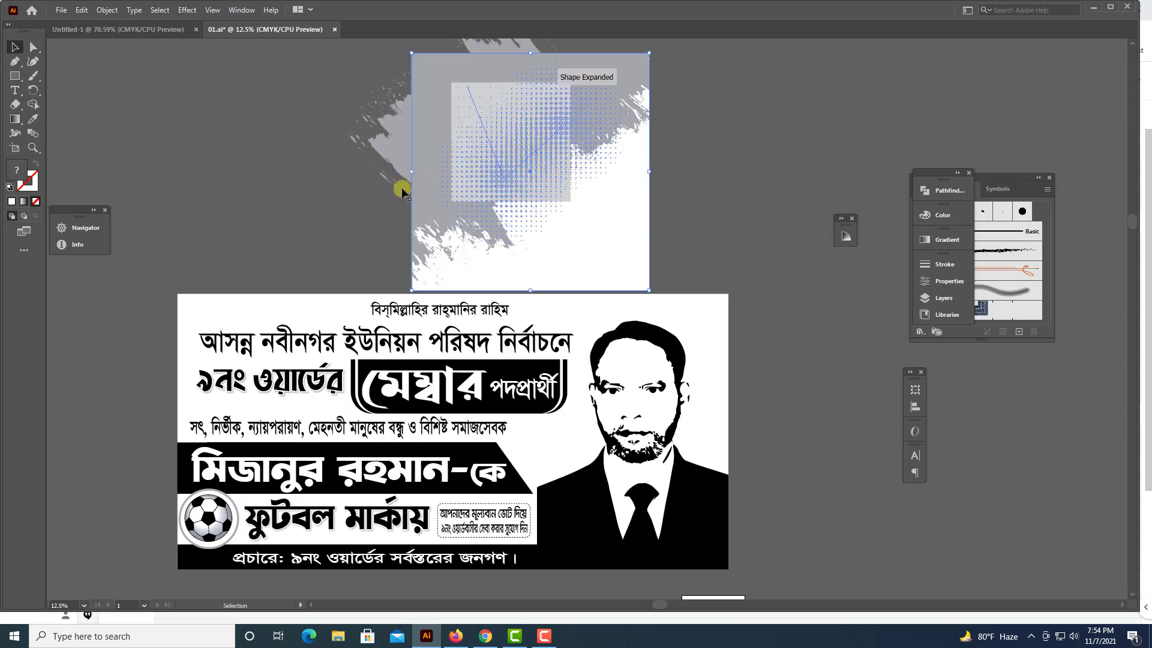
left_click(402, 191)
left_click(632, 204)
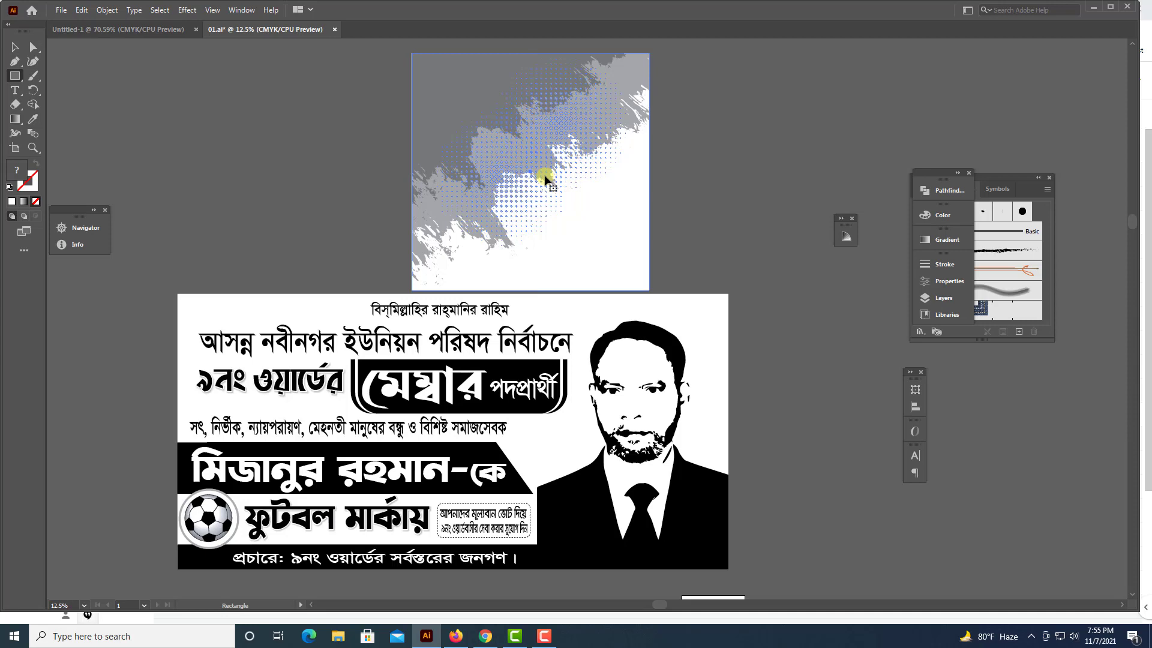
Reflect the texture across the vertical axis and drag it down onto the portrait area.
key("o")
key("Return")
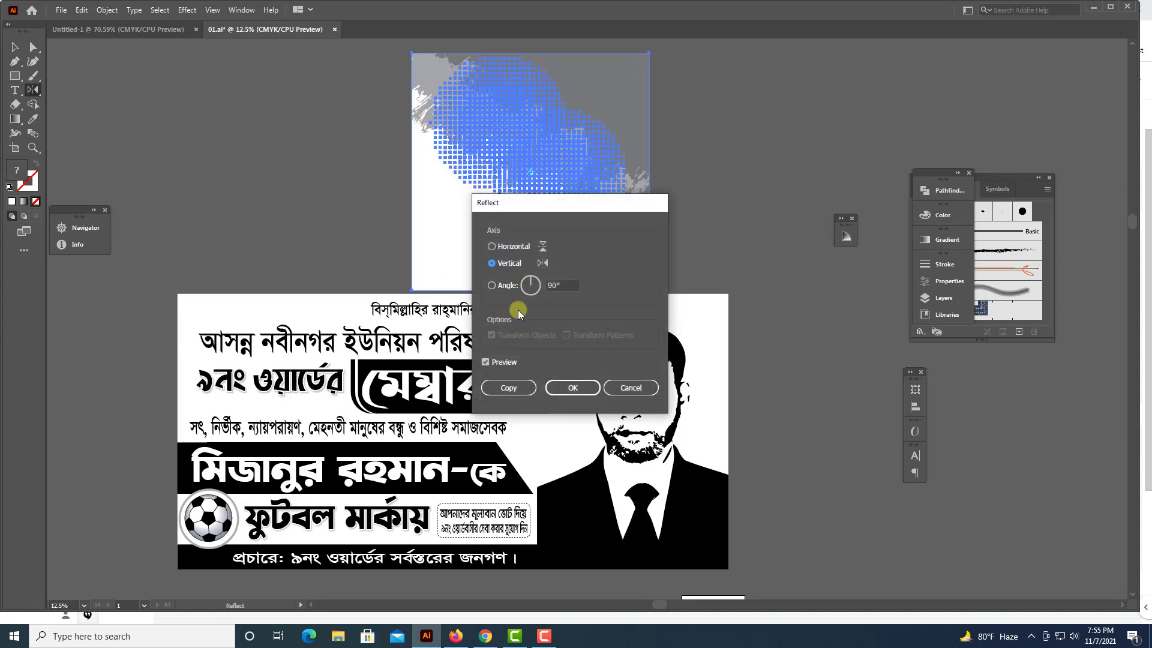
left_click(572, 388)
left_click(14, 48)
mouse_move(525, 171)
left_mouse_down()
mouse_move(592, 412)
mouse_move(603, 408)
left_mouse_up()
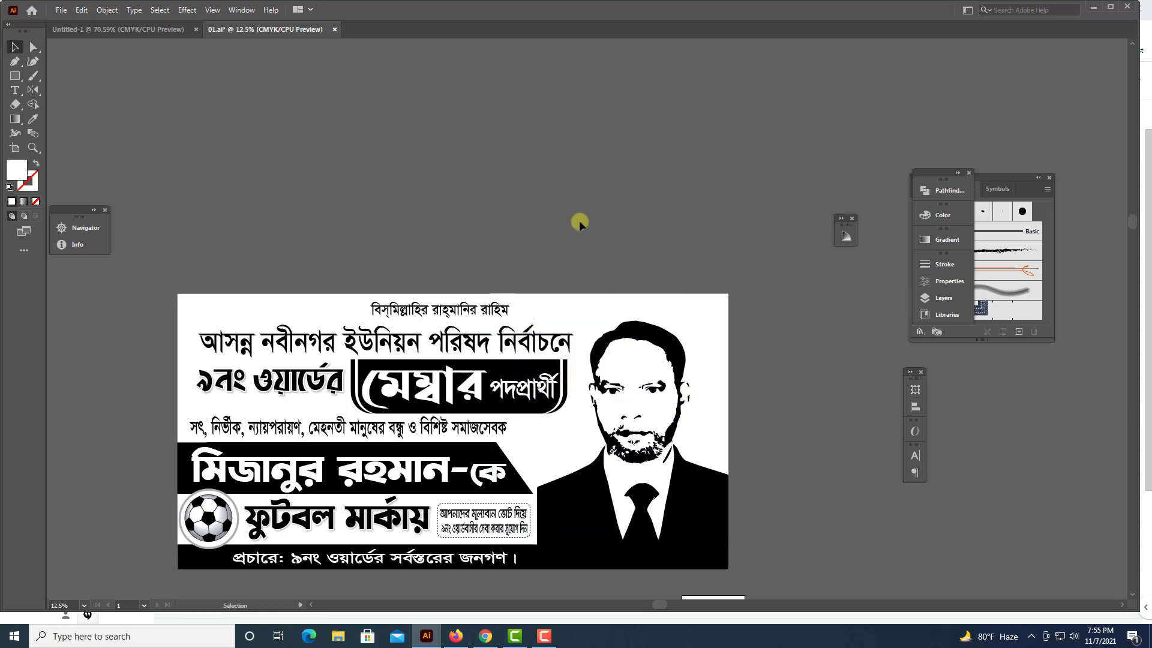
scroll(578, 221, "down", 2)
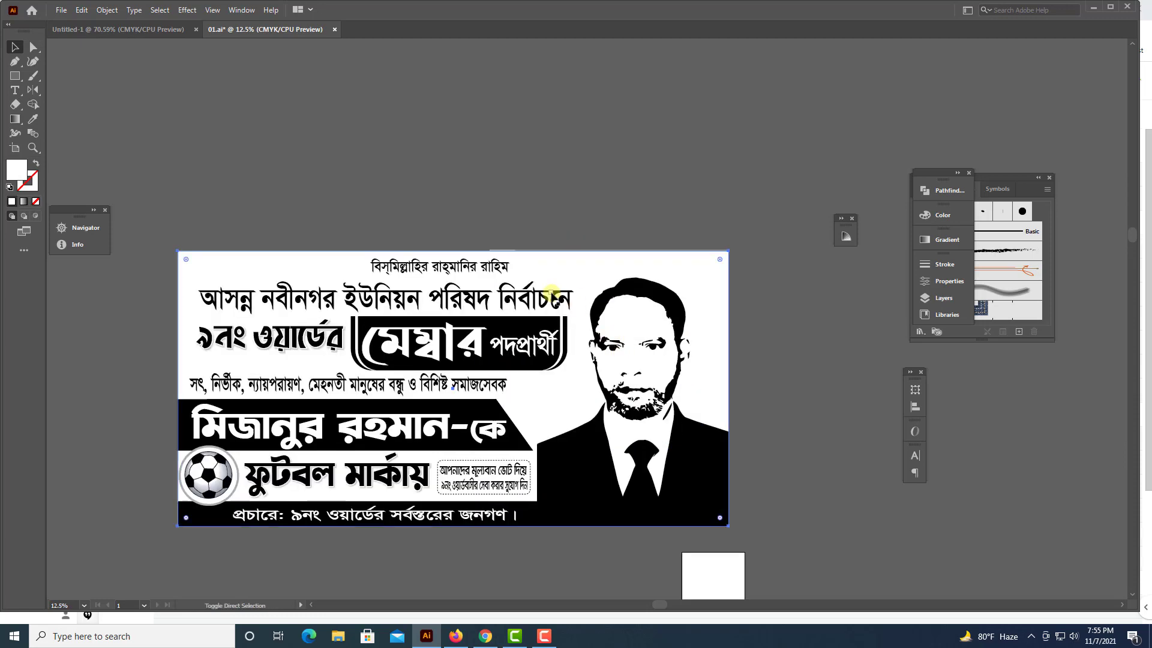
Undo the last move and select the halftone splash behind the portrait.
key("ctrl+z")
left_click(606, 289)
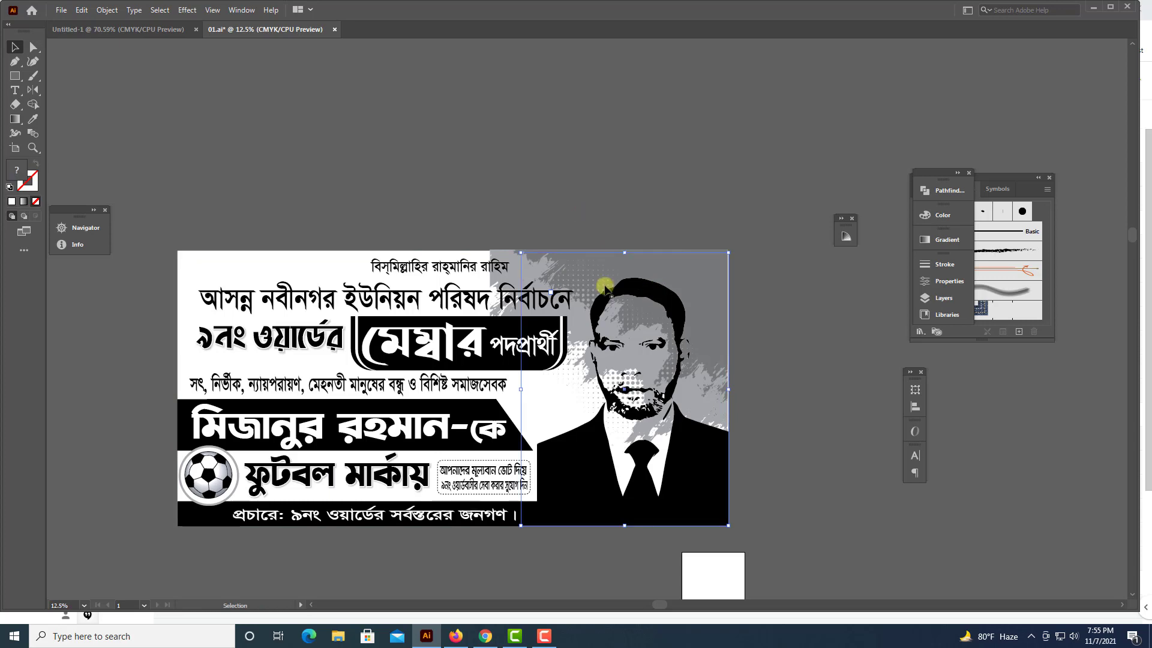
left_click(521, 259)
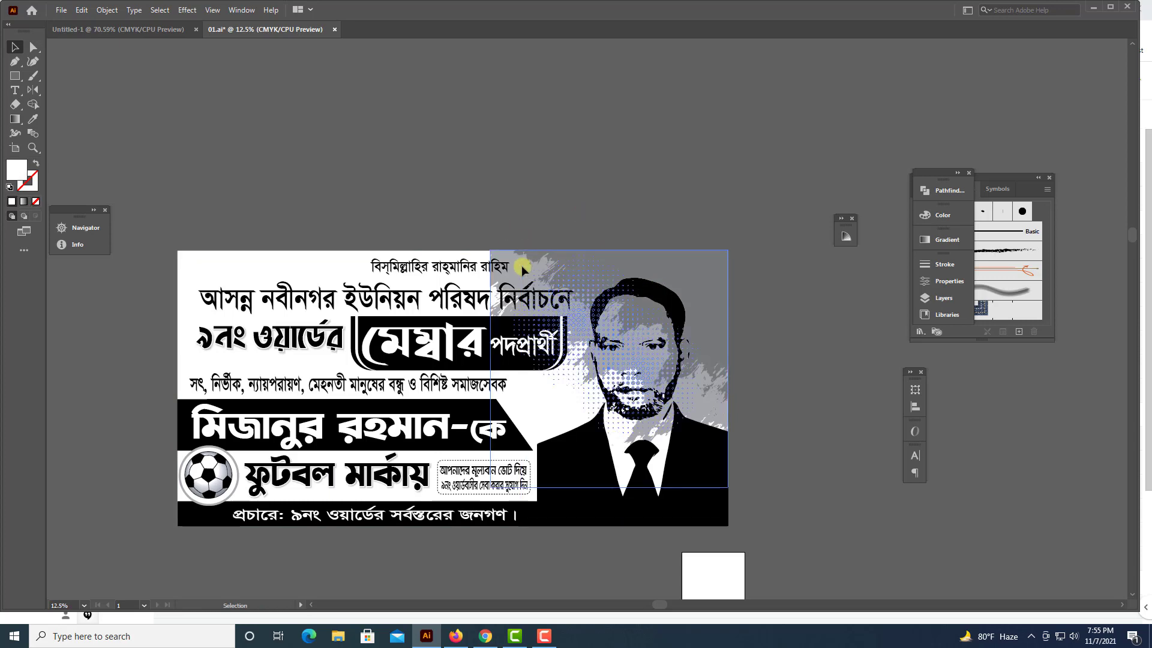
left_click(486, 239)
left_click(604, 459)
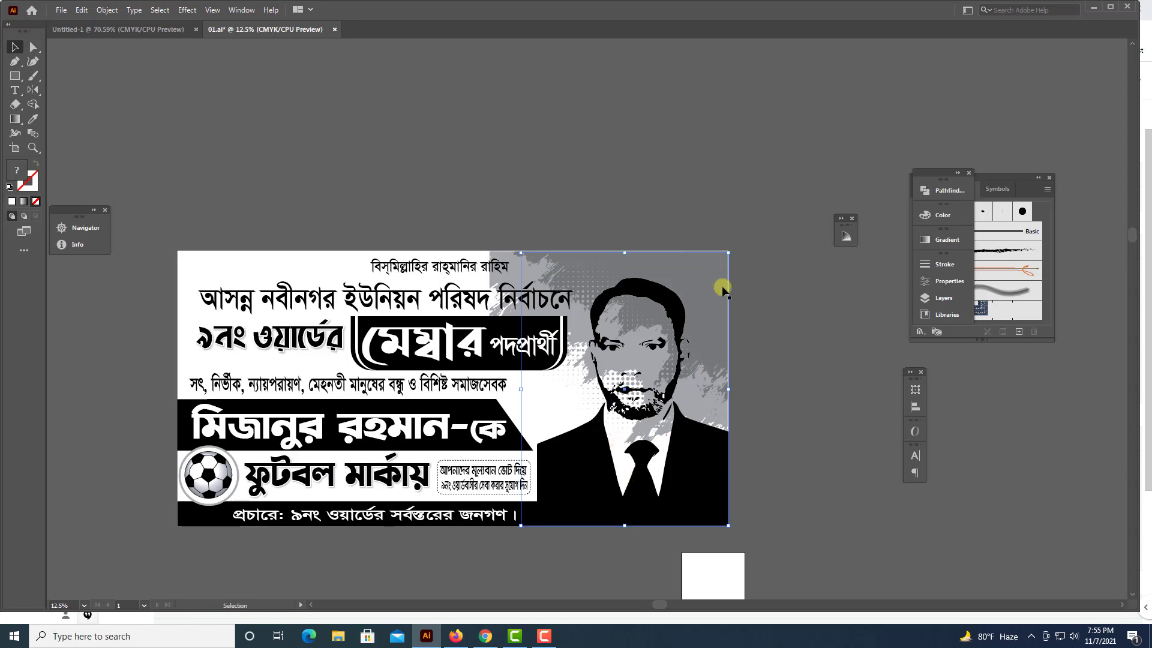
left_click(715, 243)
left_click(683, 277)
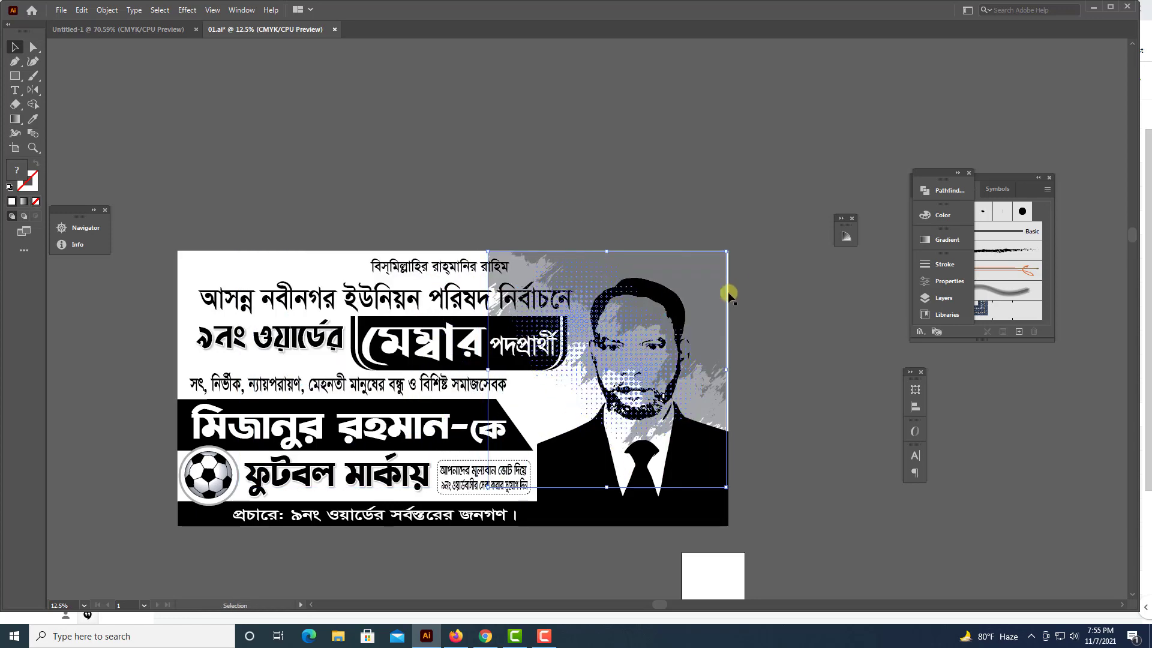
Lighten the halftone splash to a pale grey in the Color panel.
scroll(729, 289, "down", 1)
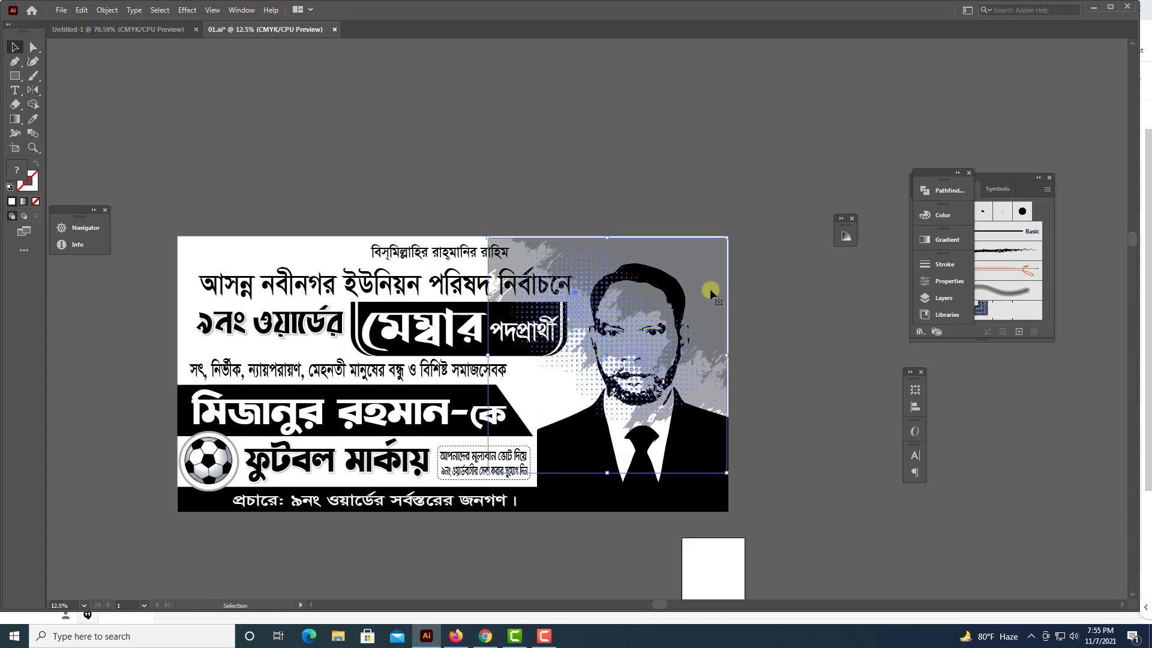
scroll(710, 289, "up", 1)
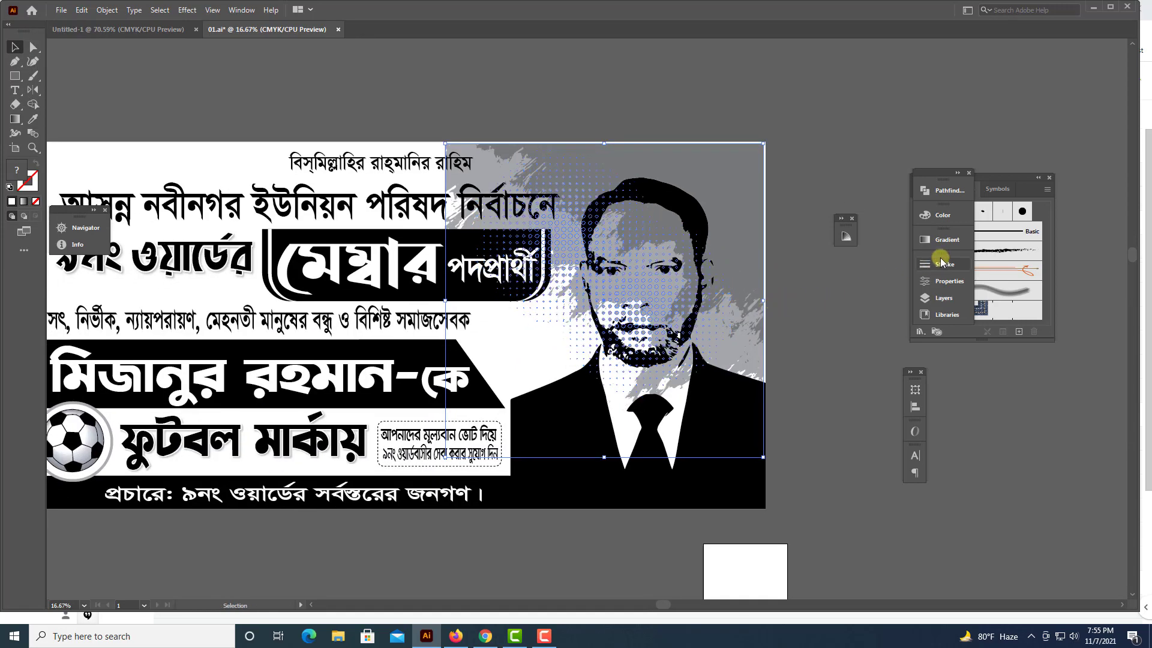
left_click(946, 217)
mouse_move(822, 233)
left_mouse_down()
mouse_move(832, 232)
mouse_move(808, 254)
left_mouse_up()
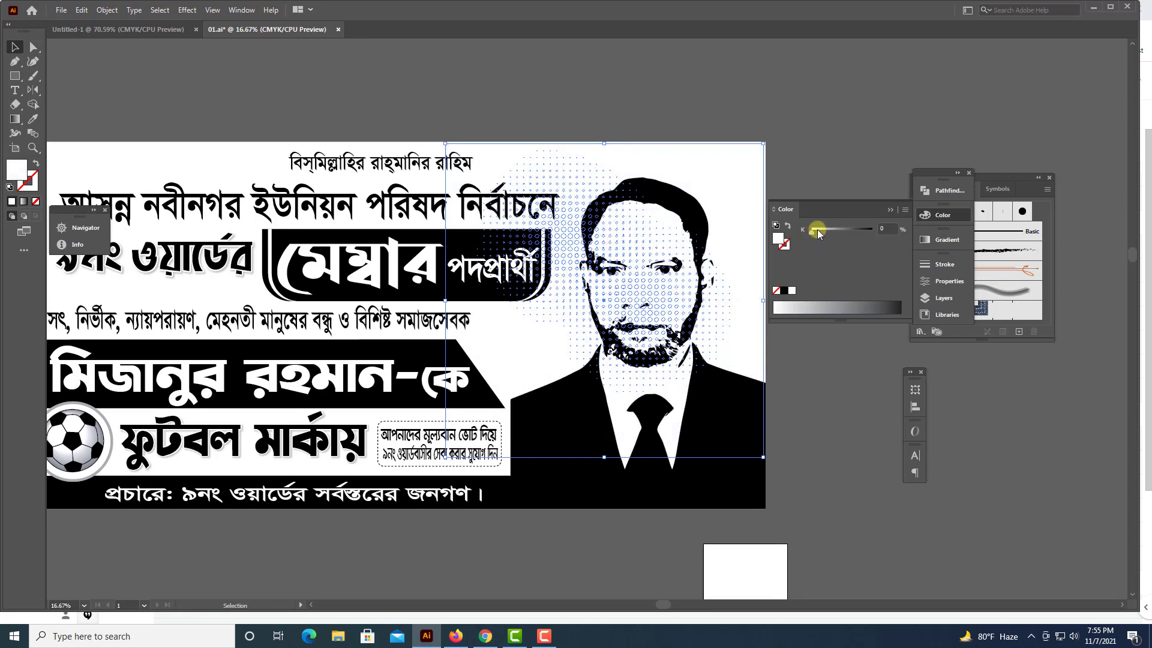
left_click(787, 389)
Move the halftone dot texture over the portrait area.
scroll(759, 383, "down", 1)
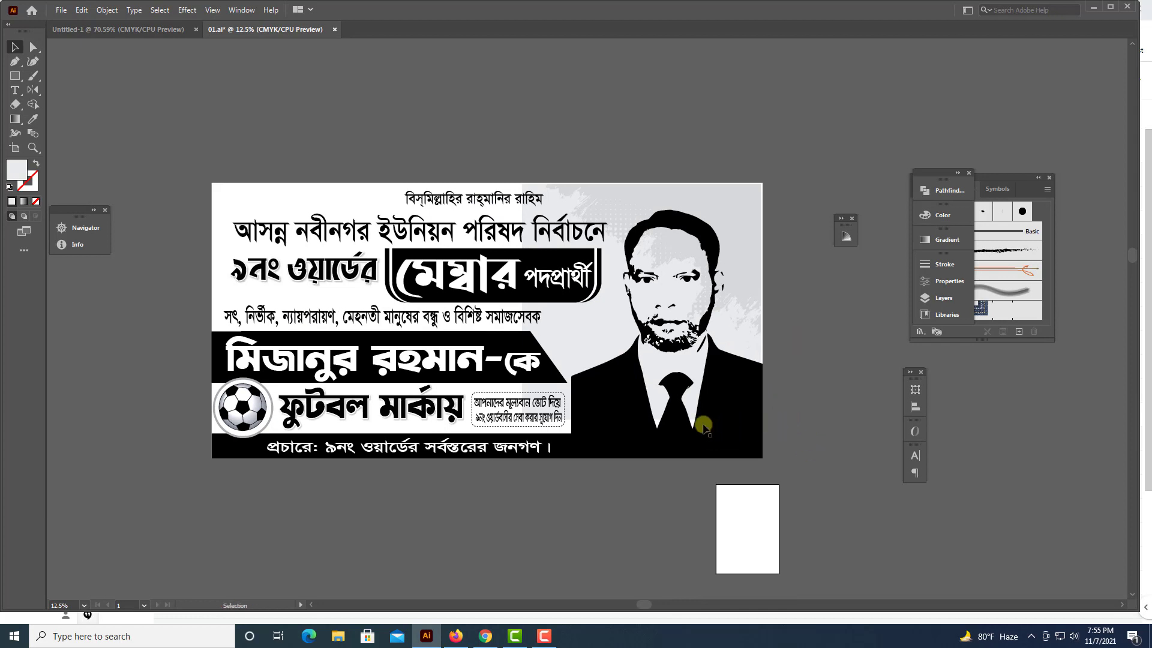
left_click(581, 355)
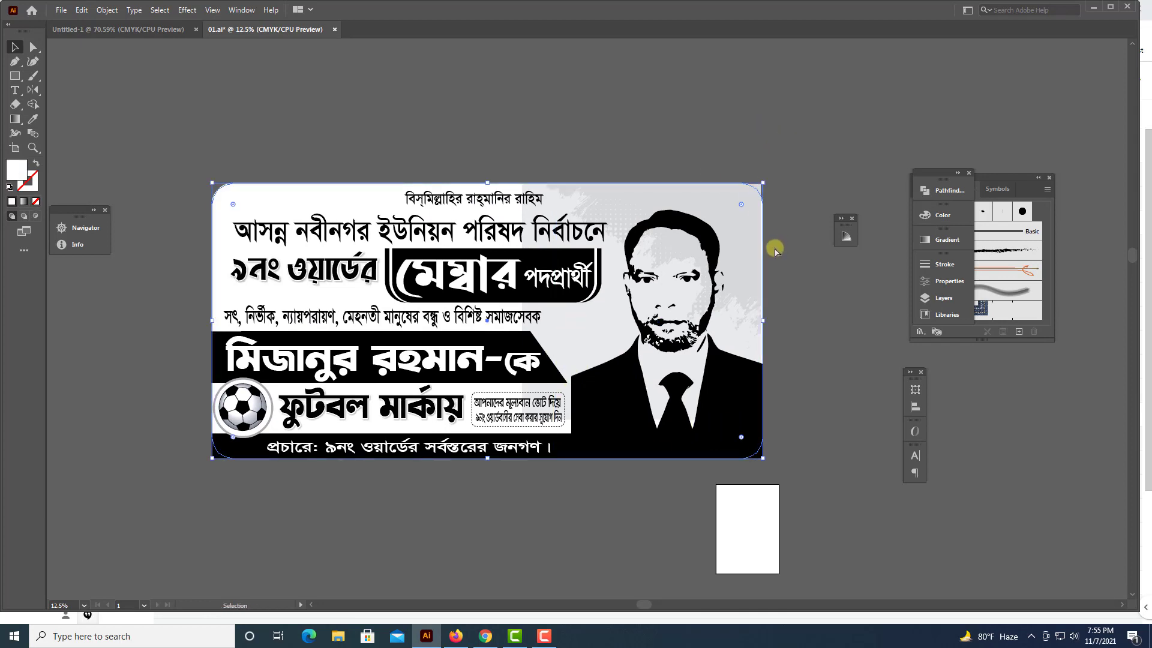
left_click_drag(786, 274, 750, 277)
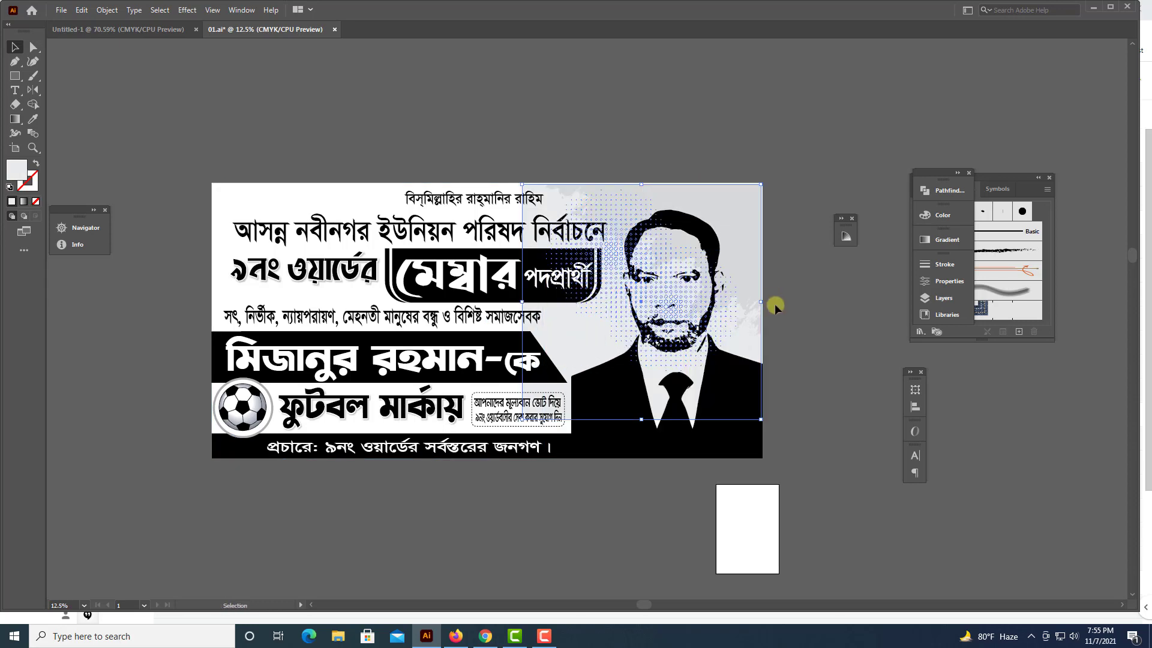
Open the Feather effect for the halftone texture and try radii of 0.25, 0.5 and 0.625 in.
left_click(188, 10)
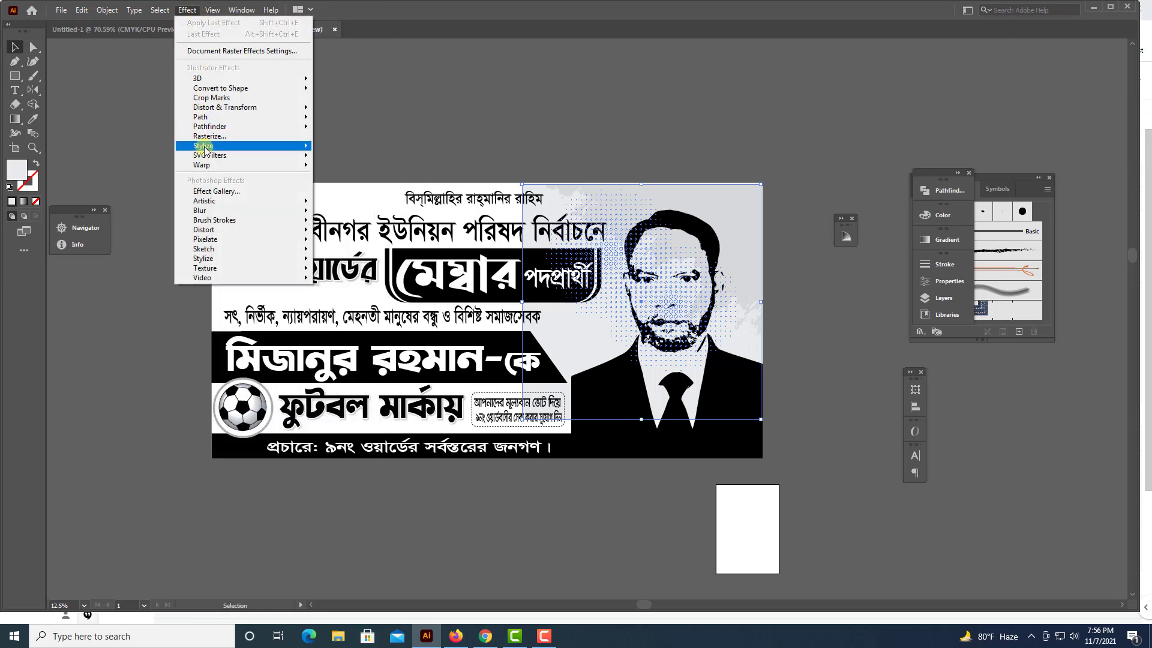
mouse_move(203, 146)
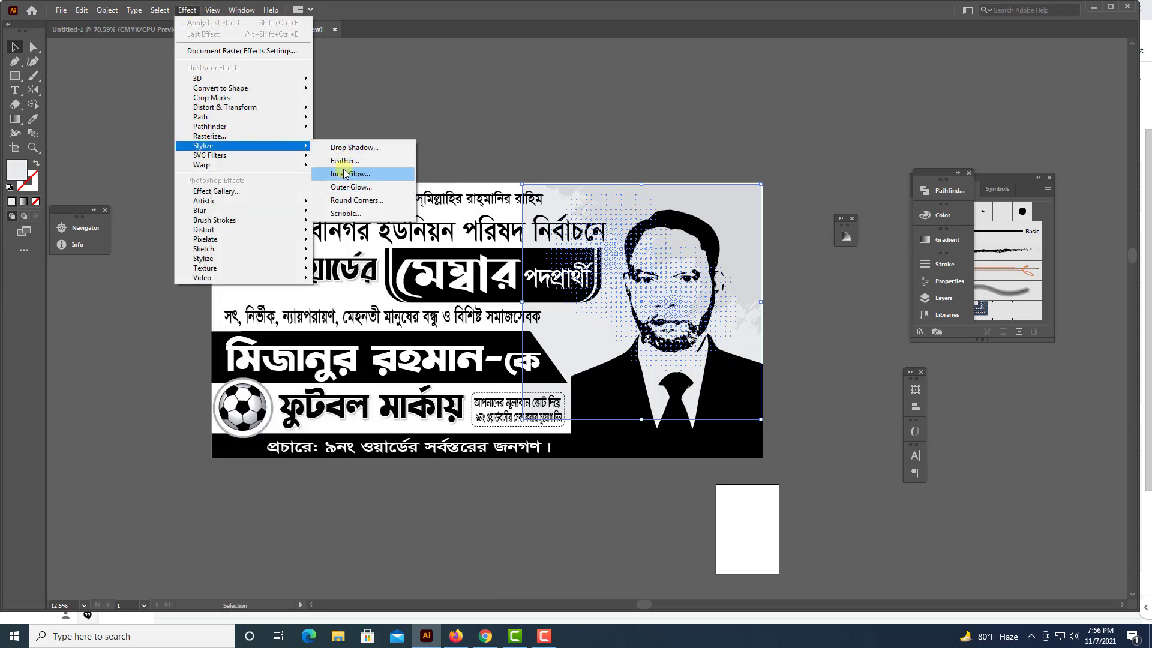
key("Escape")
key("Escape")
key("ctrl+alt+shift+e")
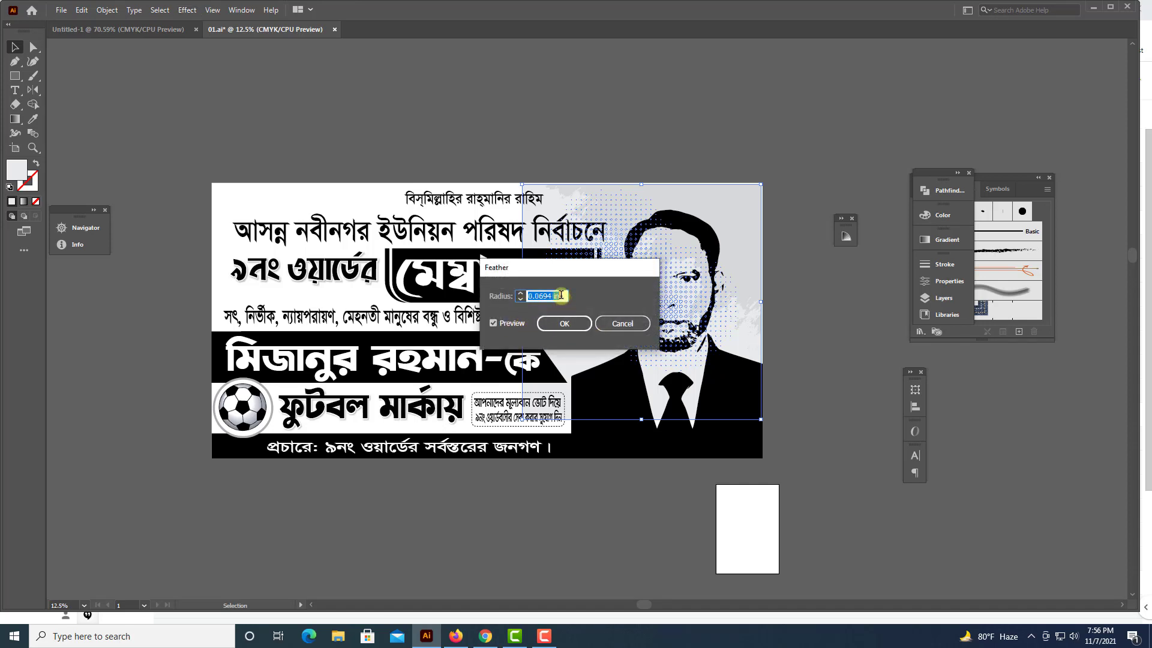
type("0.25")
key("Tab")
type("0.5")
key("Tab")
type("0.625")
key("Tab")
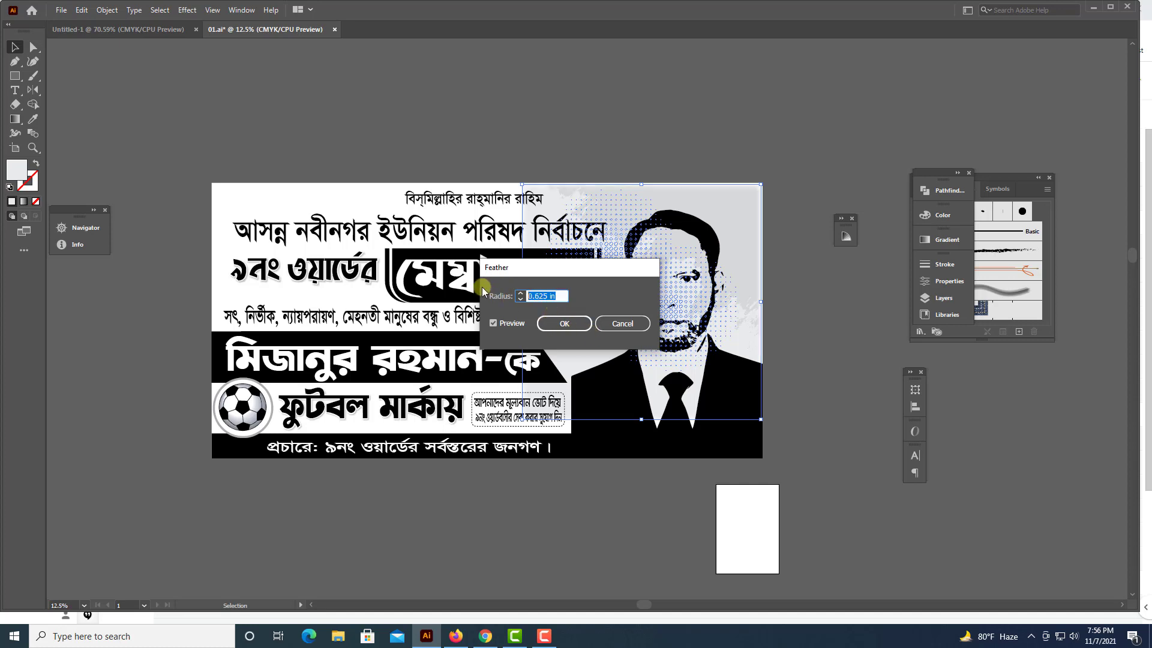
Raise the feather radius through 0.875, 1 and 1.125 to 5, then apply it.
type("0.875")
key("Tab")
type("1")
key("Tab")
type("1.125")
key("Tab")
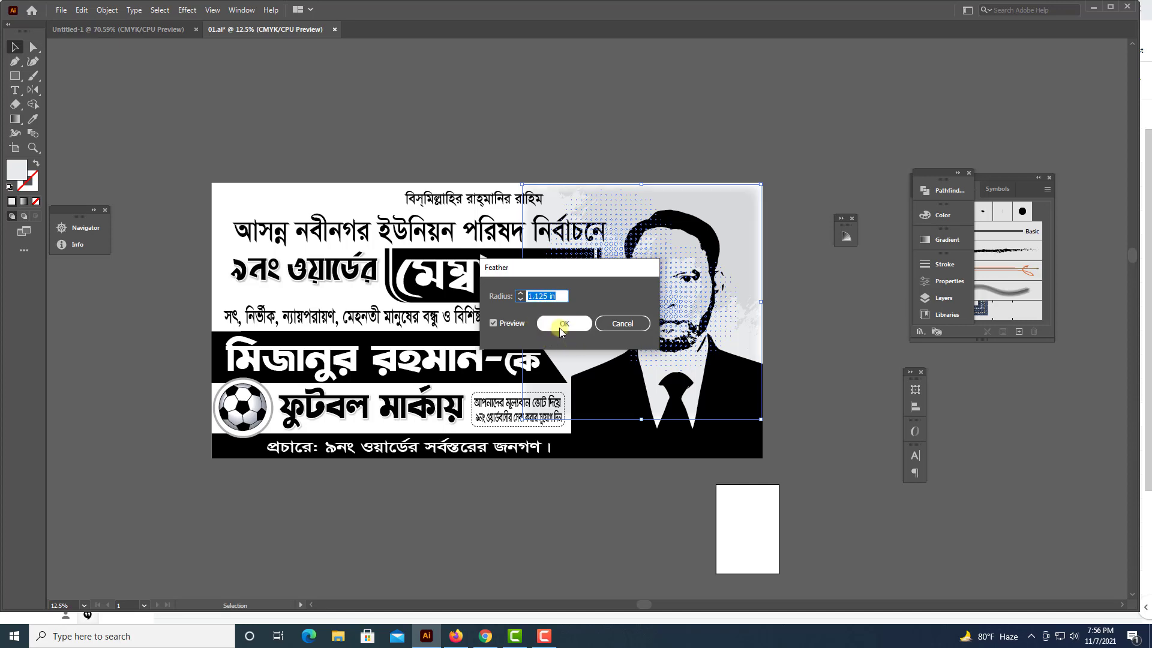
type("5")
left_click(565, 324)
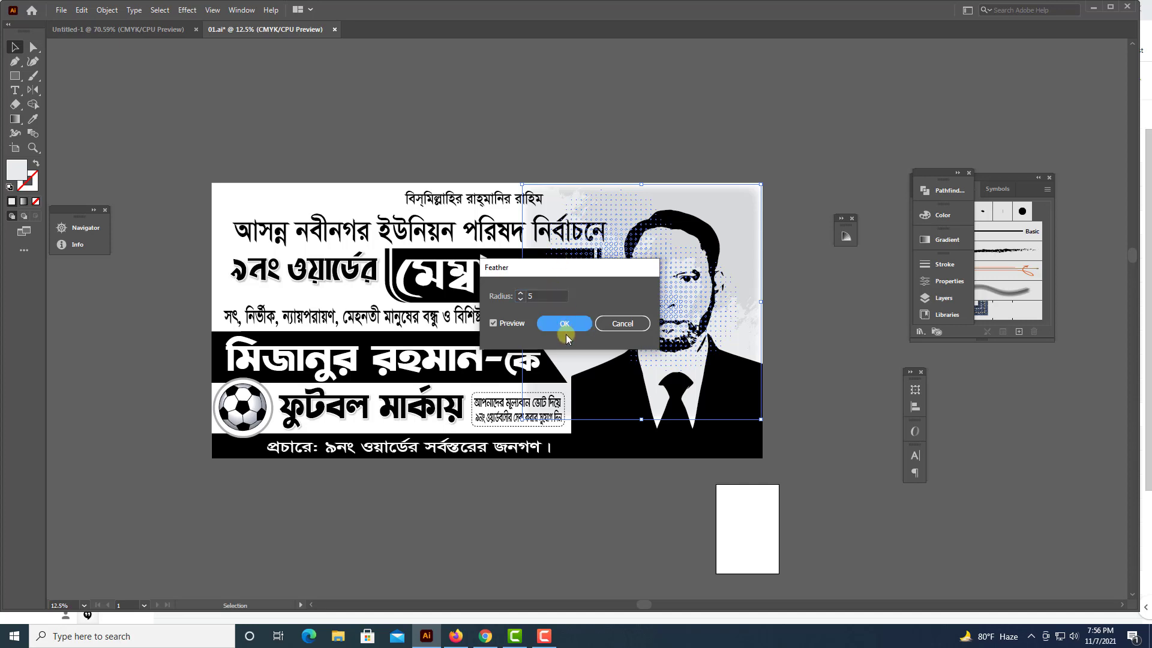
left_click(592, 114)
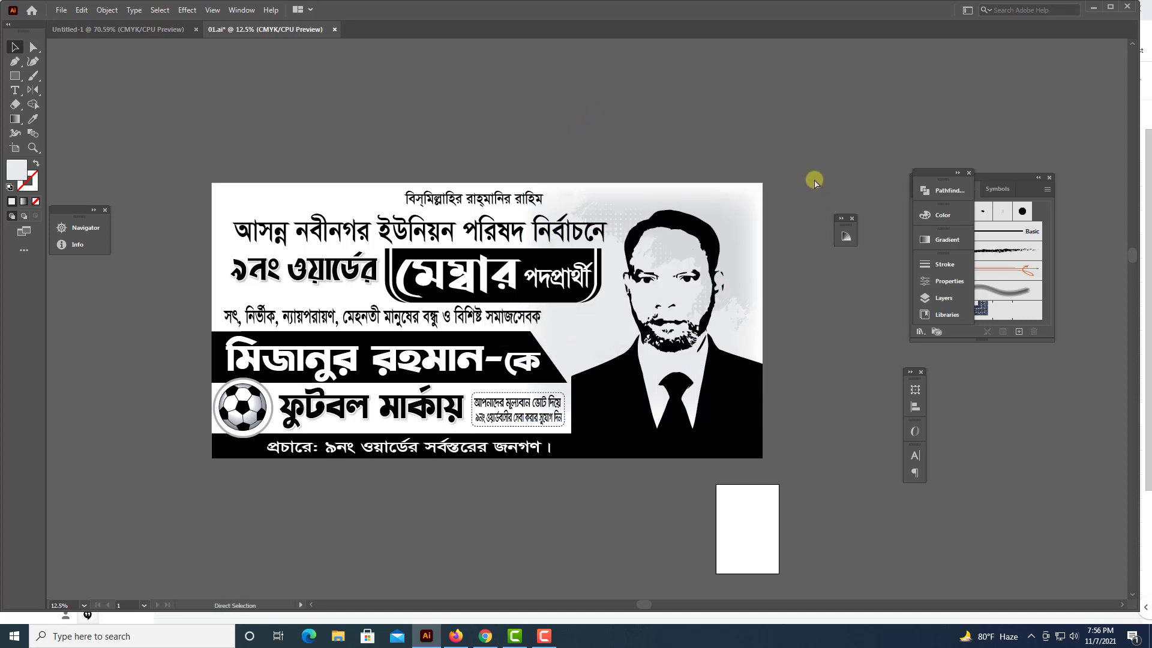
Slightly resize the halftone texture over the portrait by dragging its corner.
key("ctrl+equal")
left_click(775, 180)
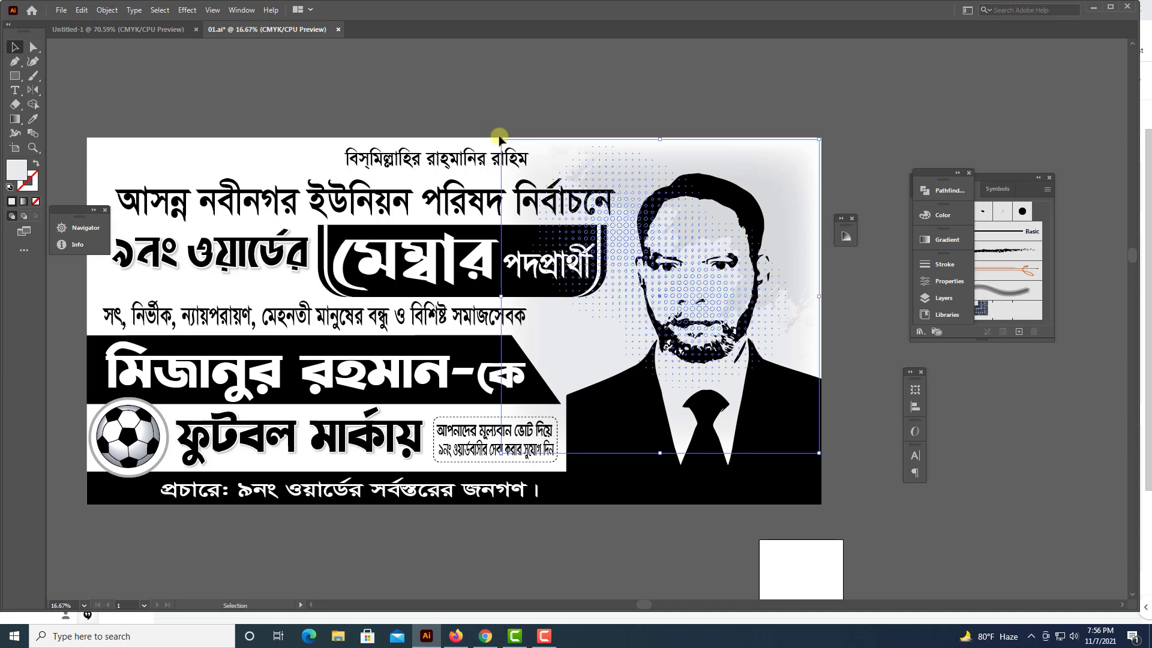
left_click_drag(500, 137, 493, 118)
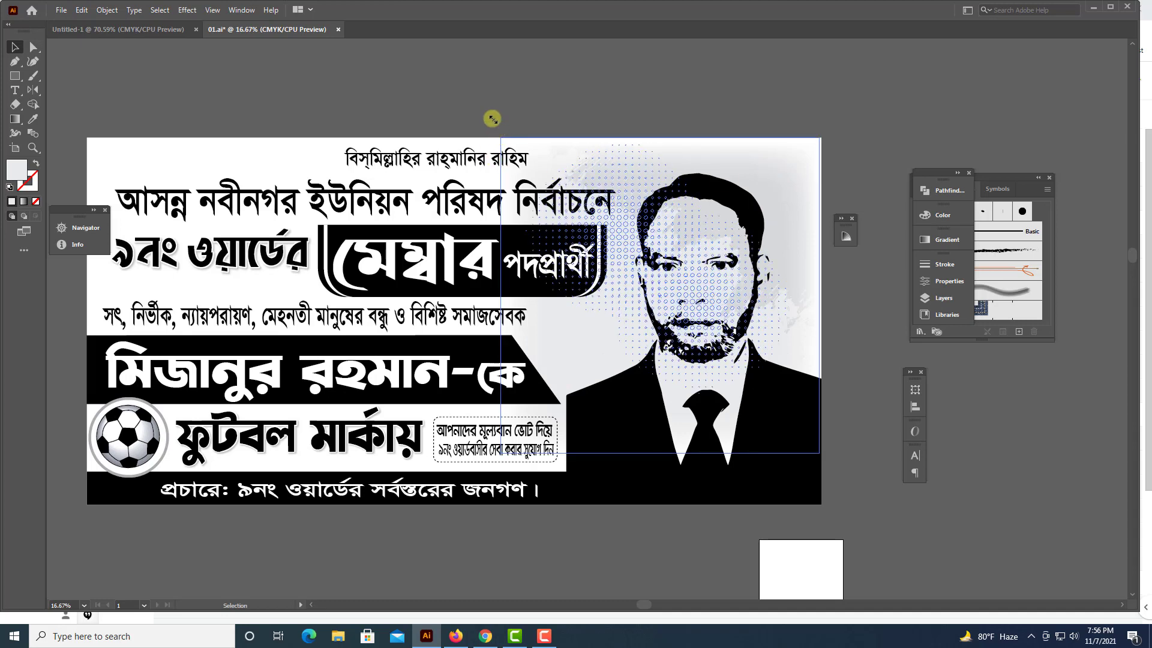
left_click(493, 119)
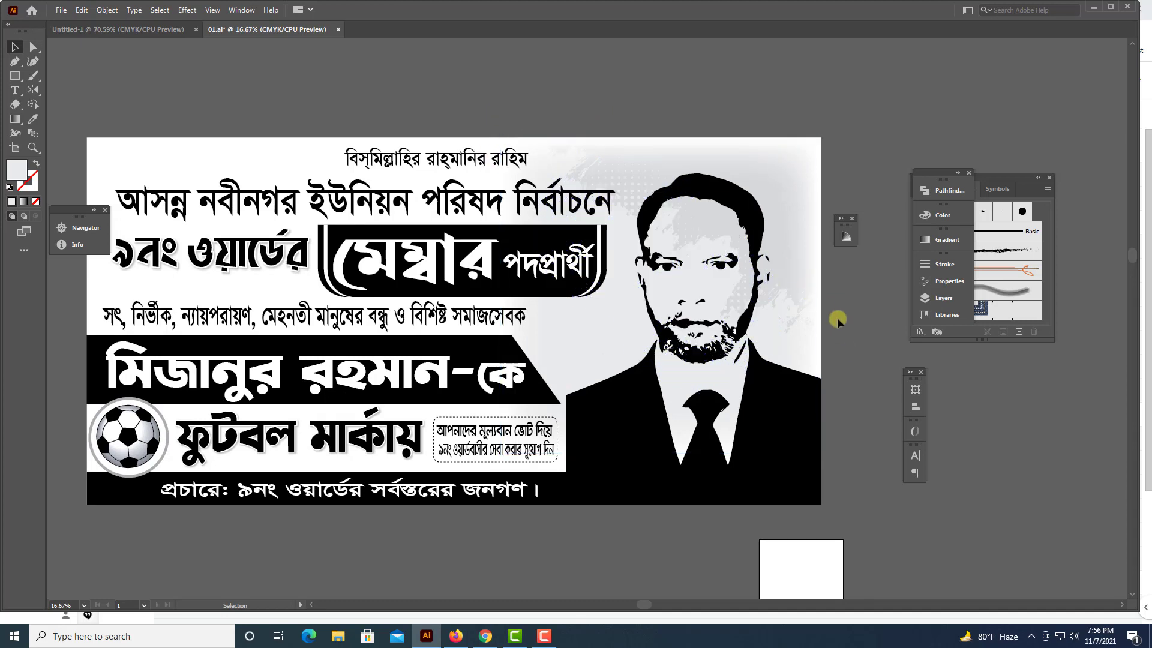
key("ctrl+minus")
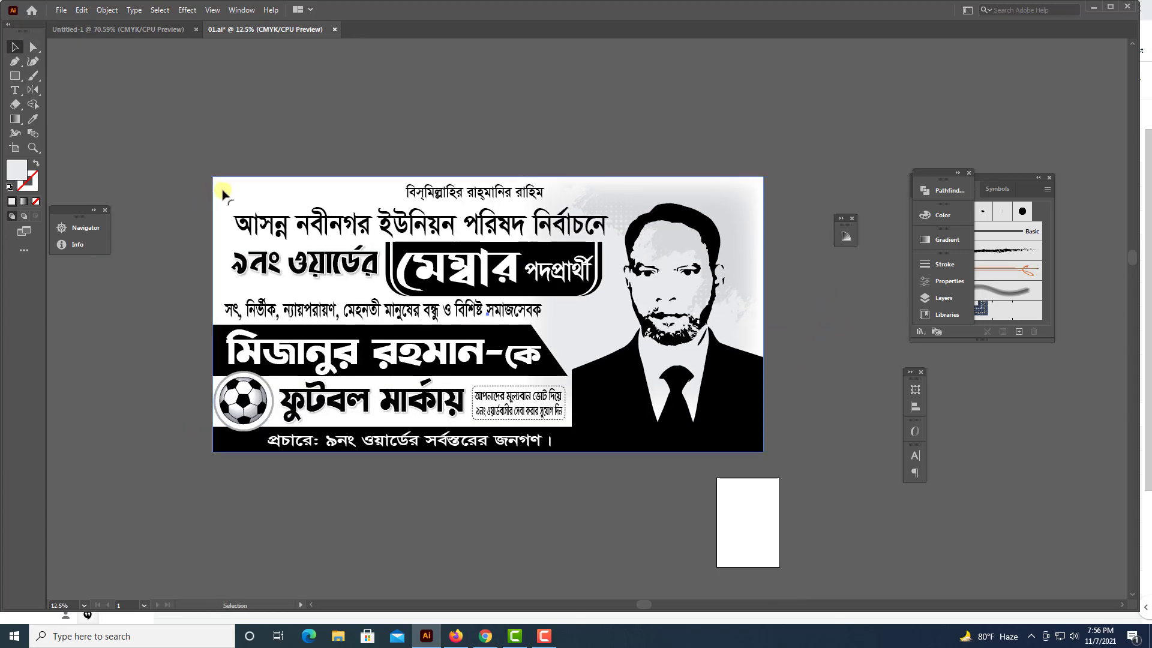
Move the halftone texture over the headline text and mirror it horizontally with the Reflect tool.
left_click(753, 215)
left_click_drag(753, 215, 523, 239)
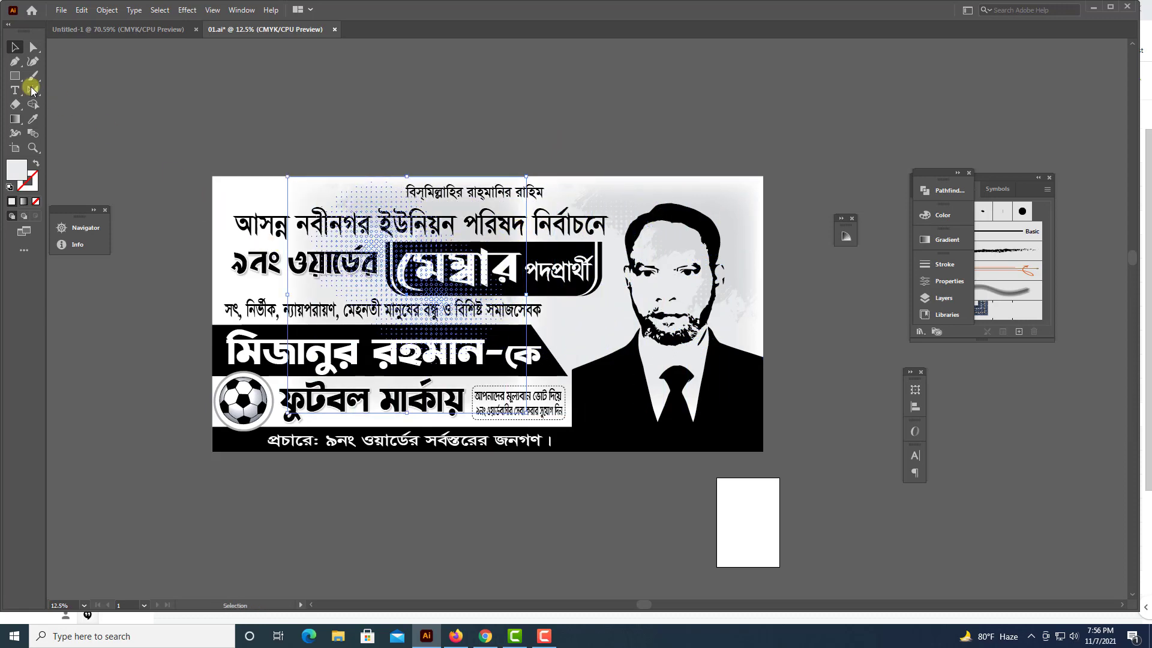
left_click(33, 90)
mouse_move(345, 207)
left_mouse_down()
mouse_move(324, 191)
mouse_move(358, 204)
left_mouse_up()
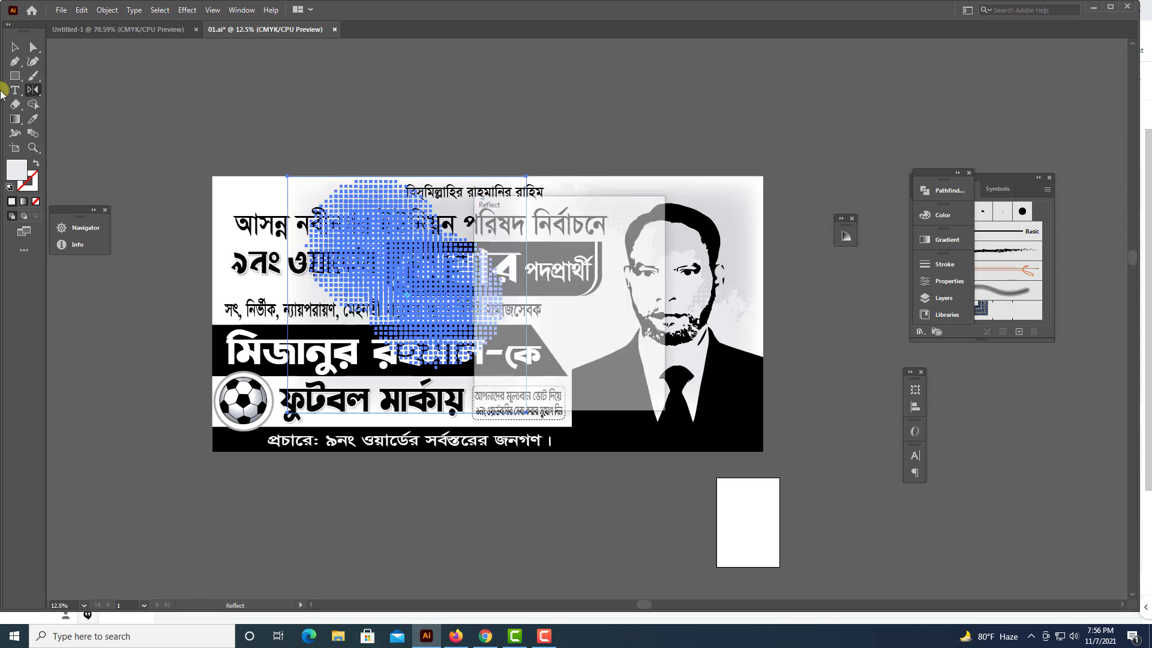
Shift the mirrored texture further left behind the headlines and deselect it.
left_click(14, 47)
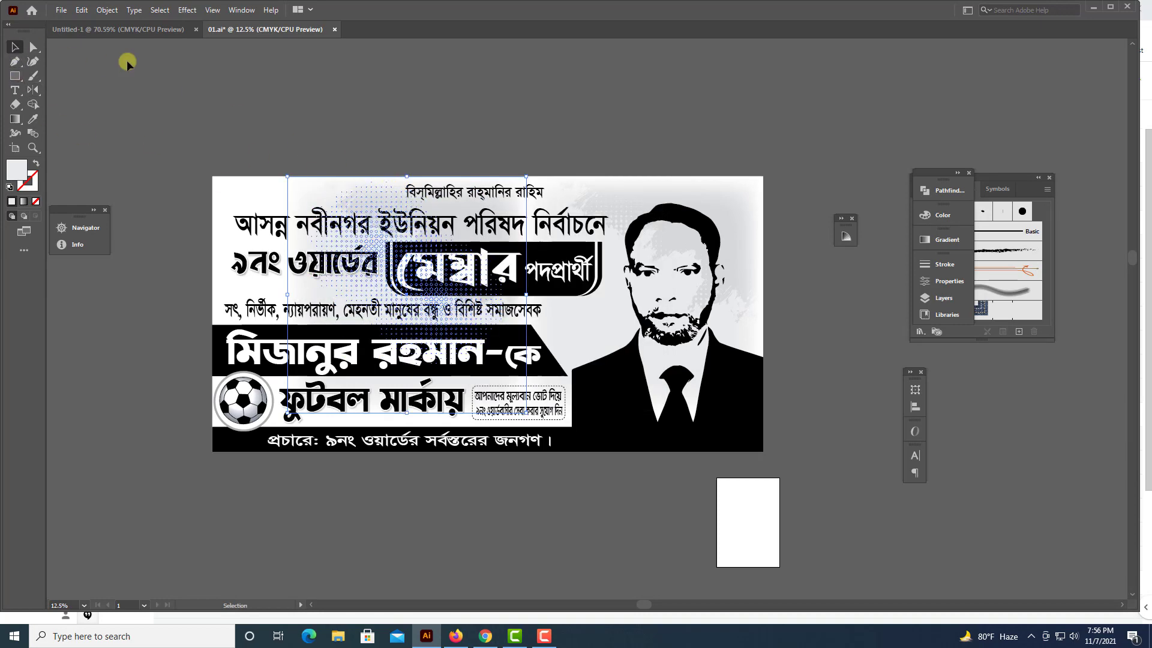
left_click_drag(372, 199, 300, 195)
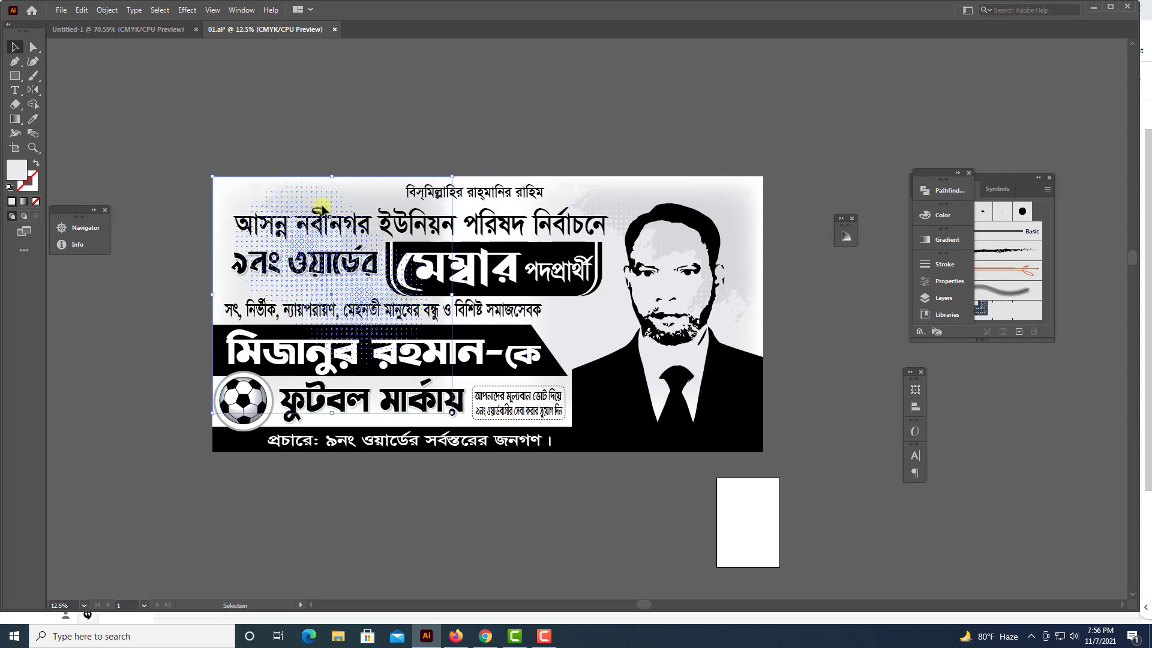
left_click(354, 153)
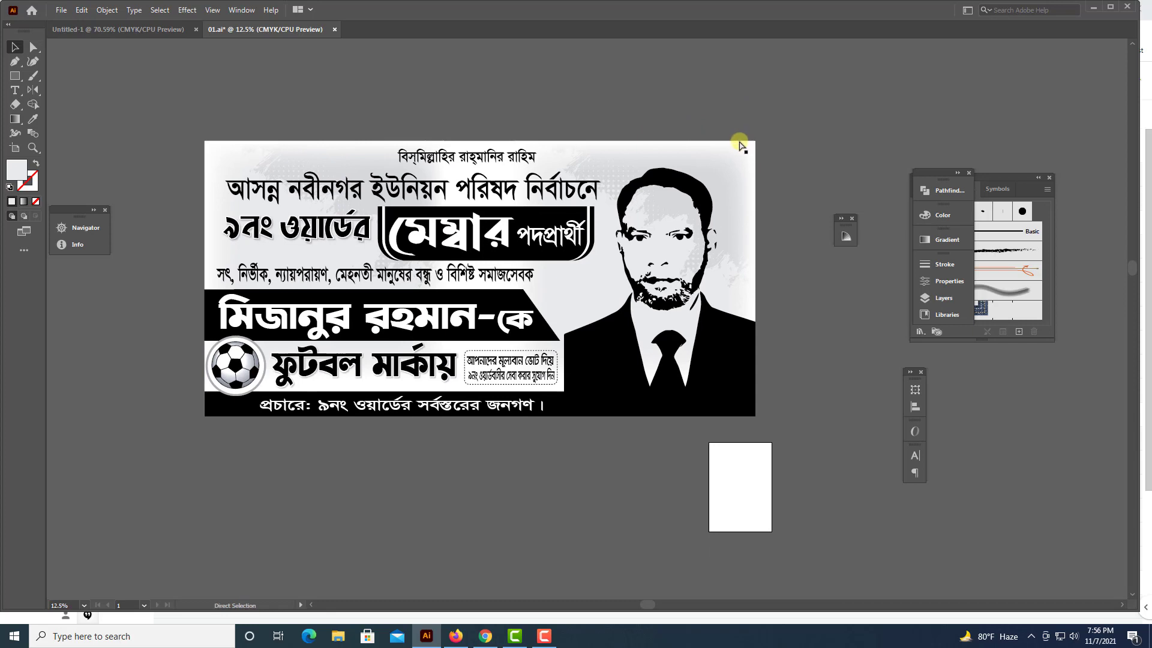
key("ctrl+plus")
left_click_drag(738, 150, 782, 165)
key("alt+space")
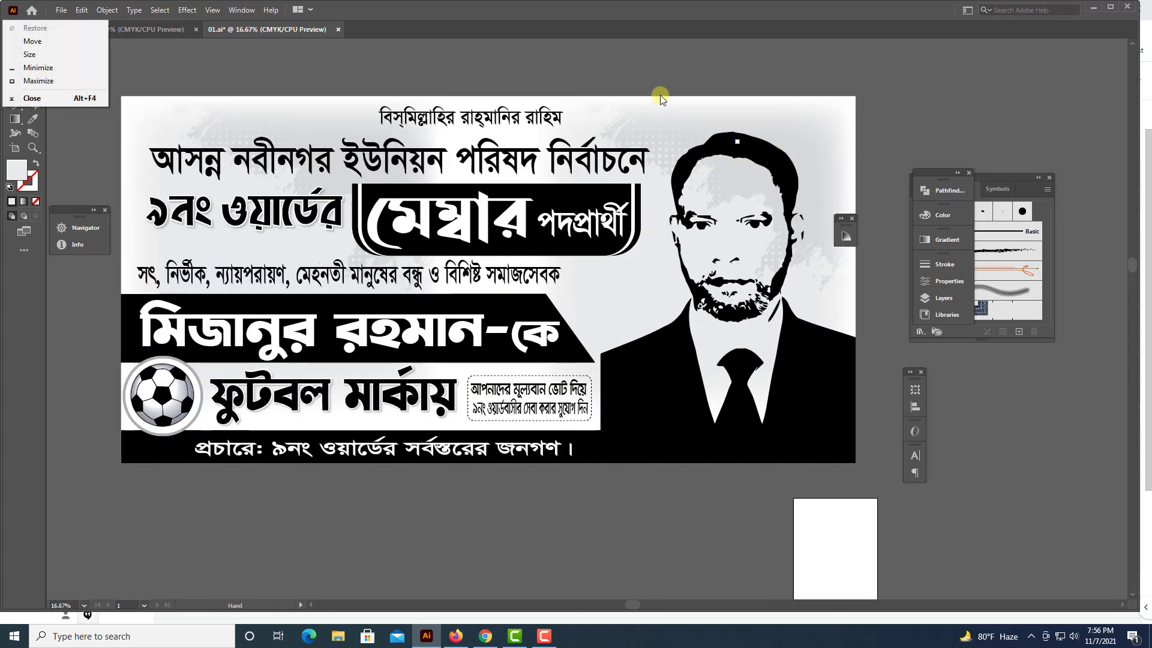
key("Escape")
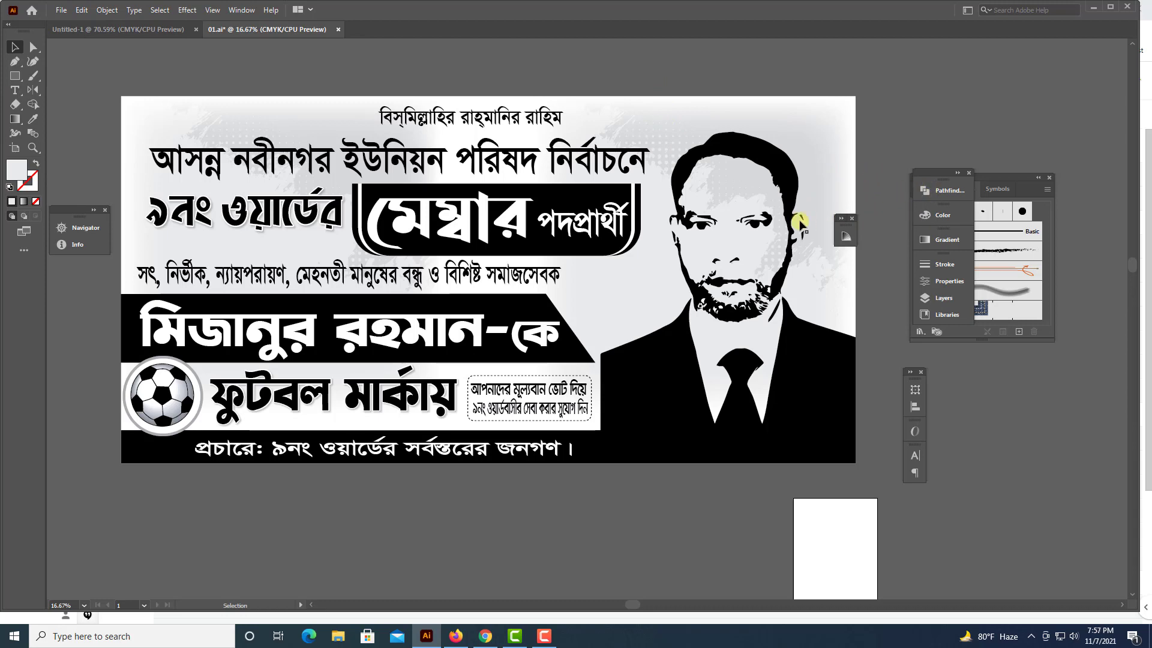
scroll(774, 231, "up", 1)
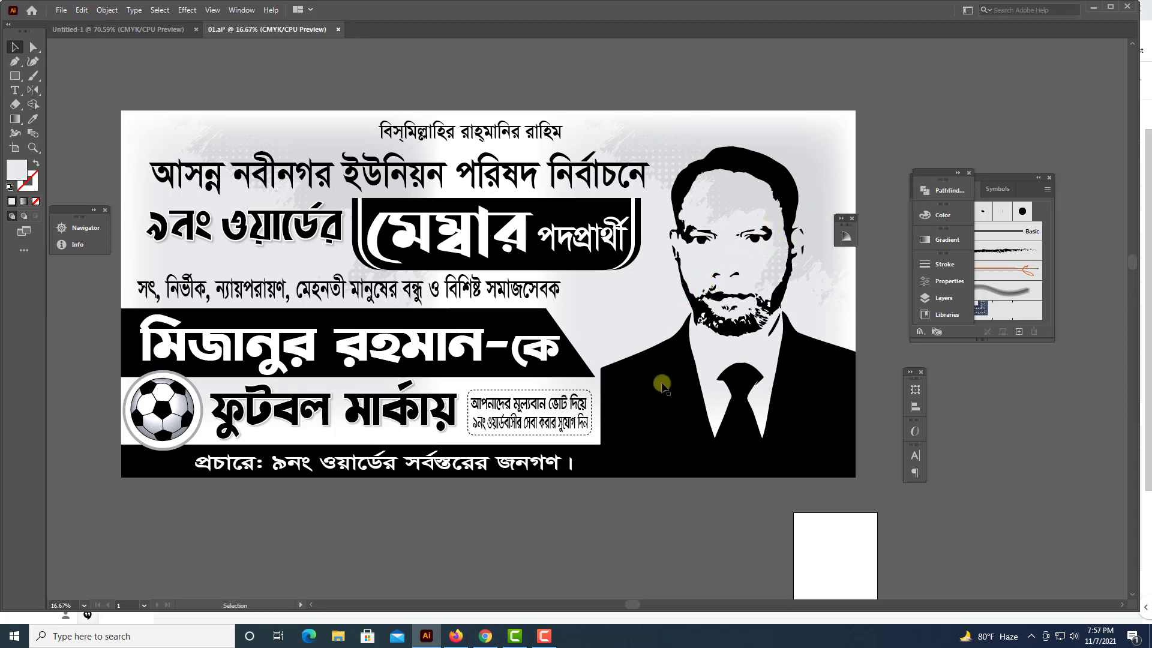
scroll(578, 530, "up", 1)
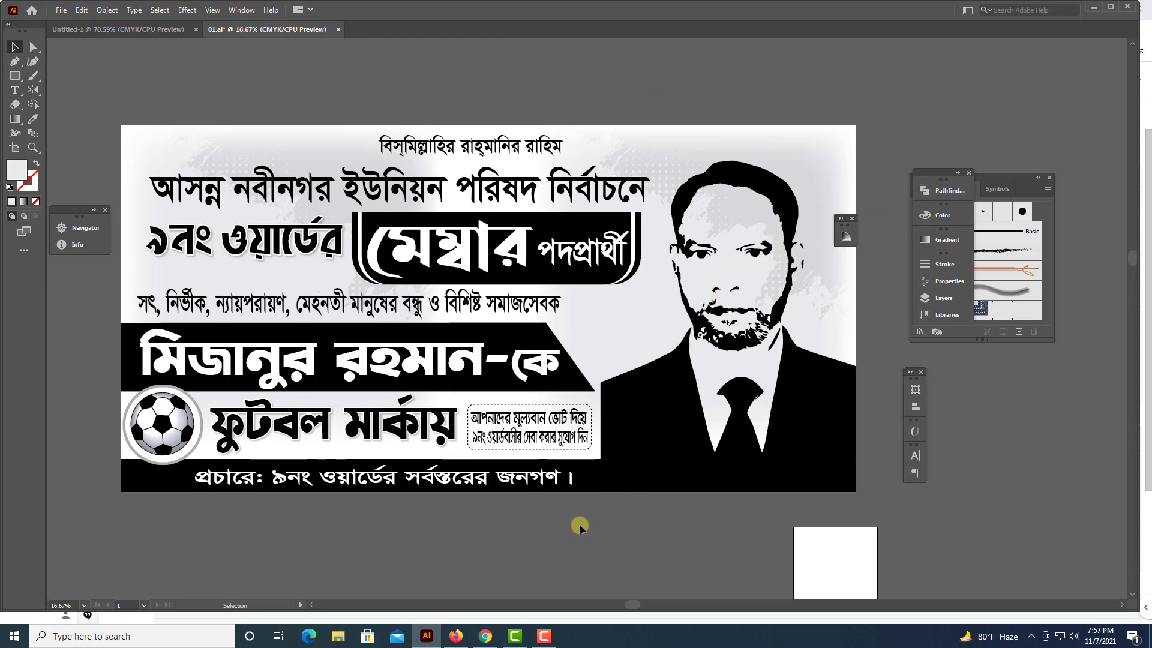
left_click(509, 482)
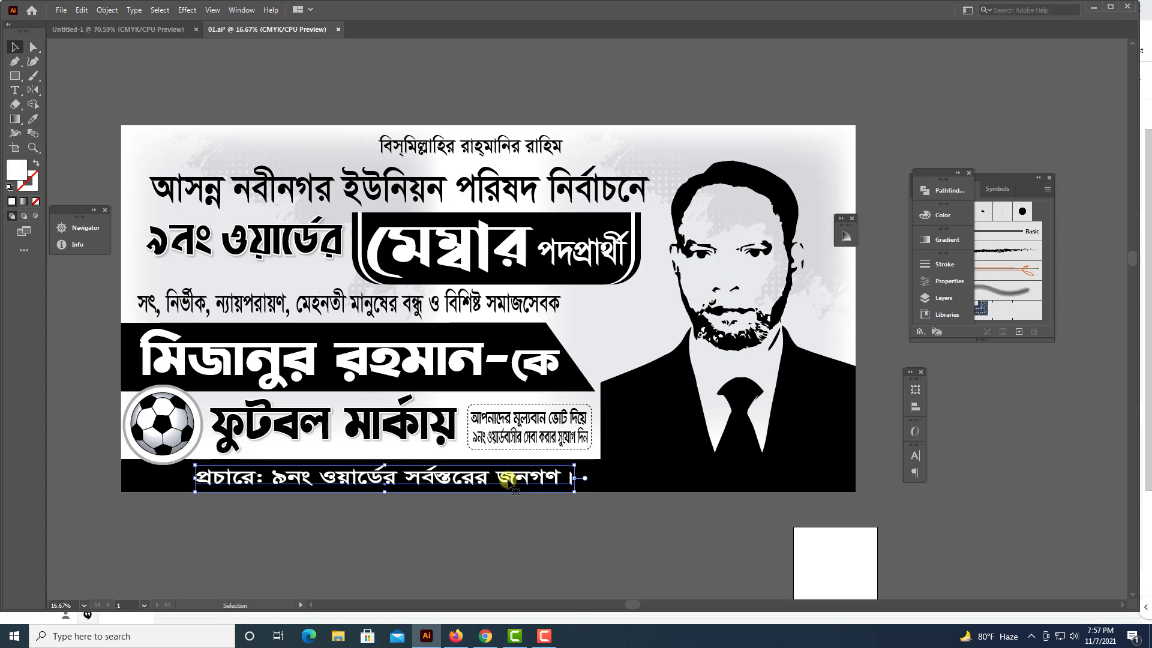